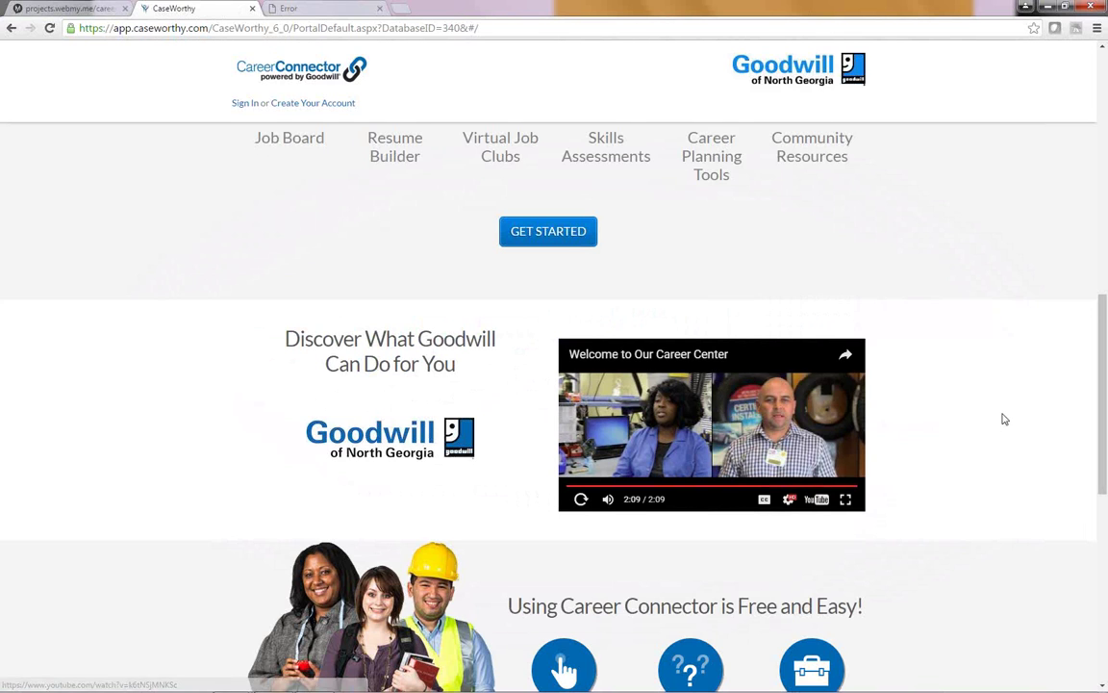
# Step: Scroll to the top and try the Sign In link, which returns 'Unknown database id.'
pyautogui.scroll(8, 1004, 418)
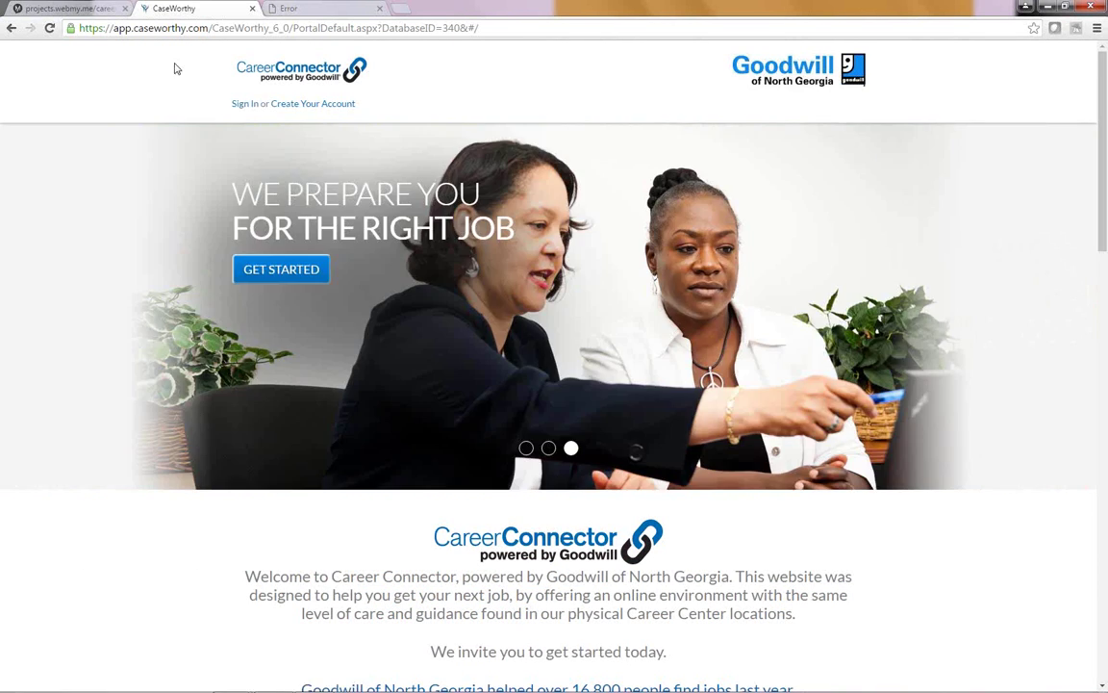
pyautogui.click(242, 103)
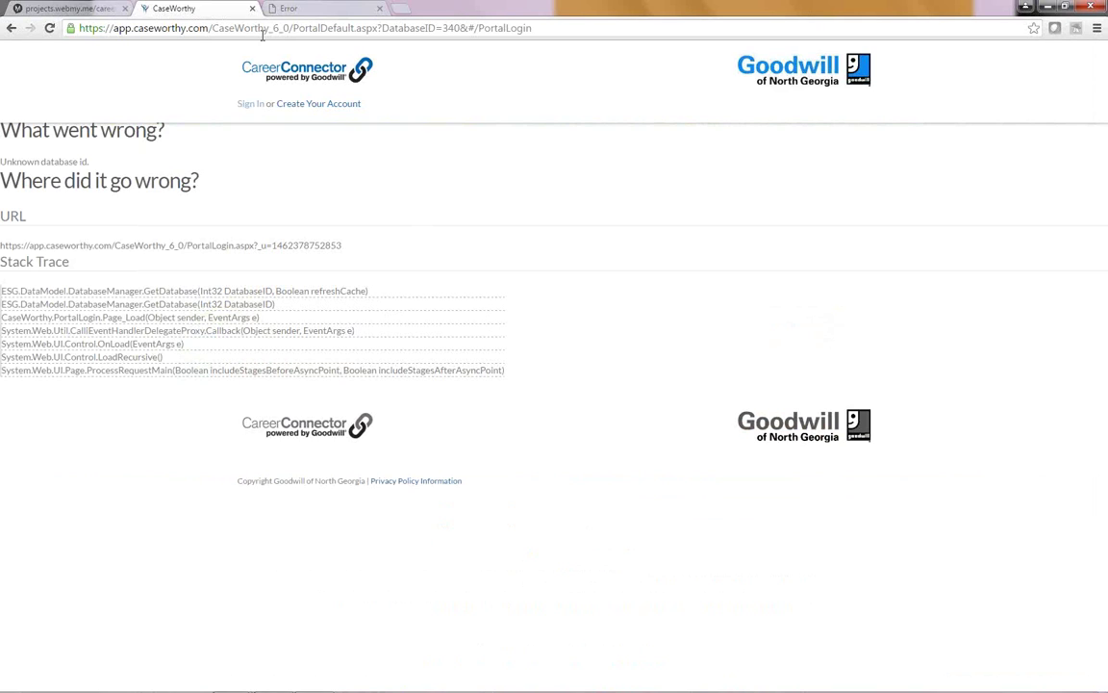
# Step: Try Create Your Account, reload after the error, and return to the sign-in page
pyautogui.click(318, 106)
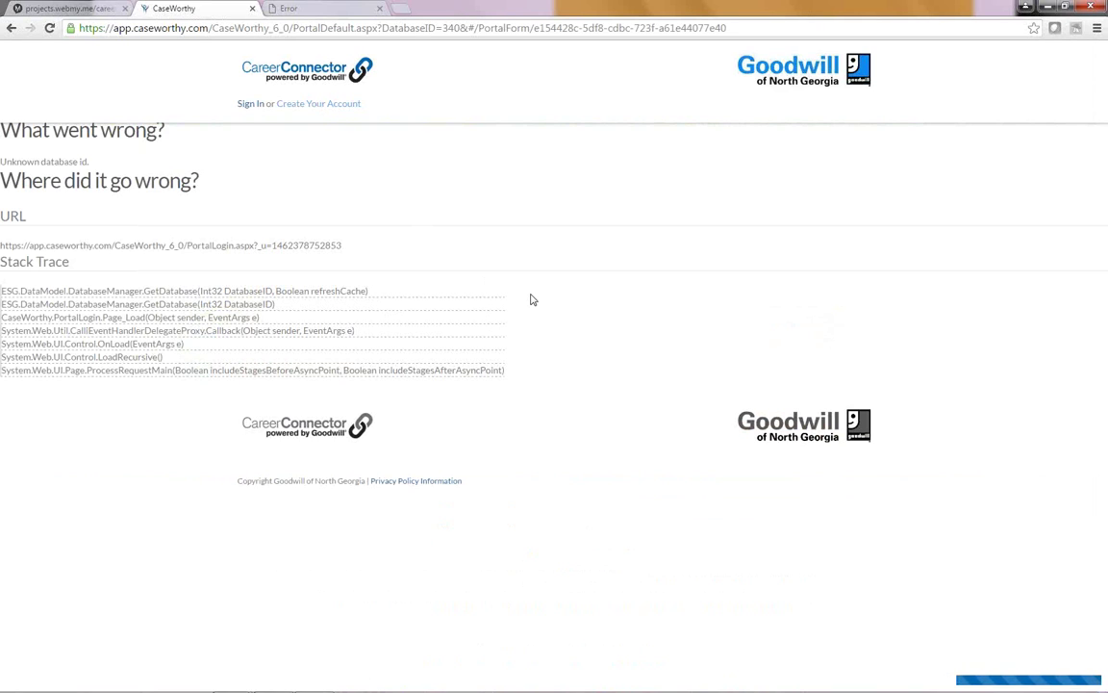
pyautogui.click(50, 29)
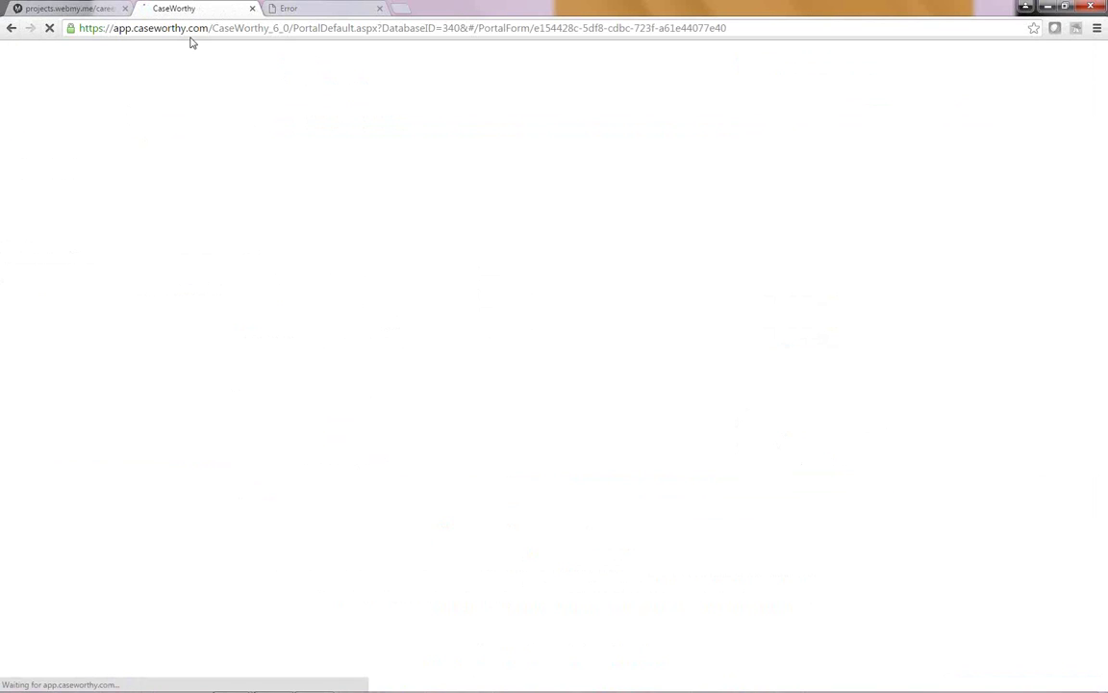
pyautogui.click(253, 106)
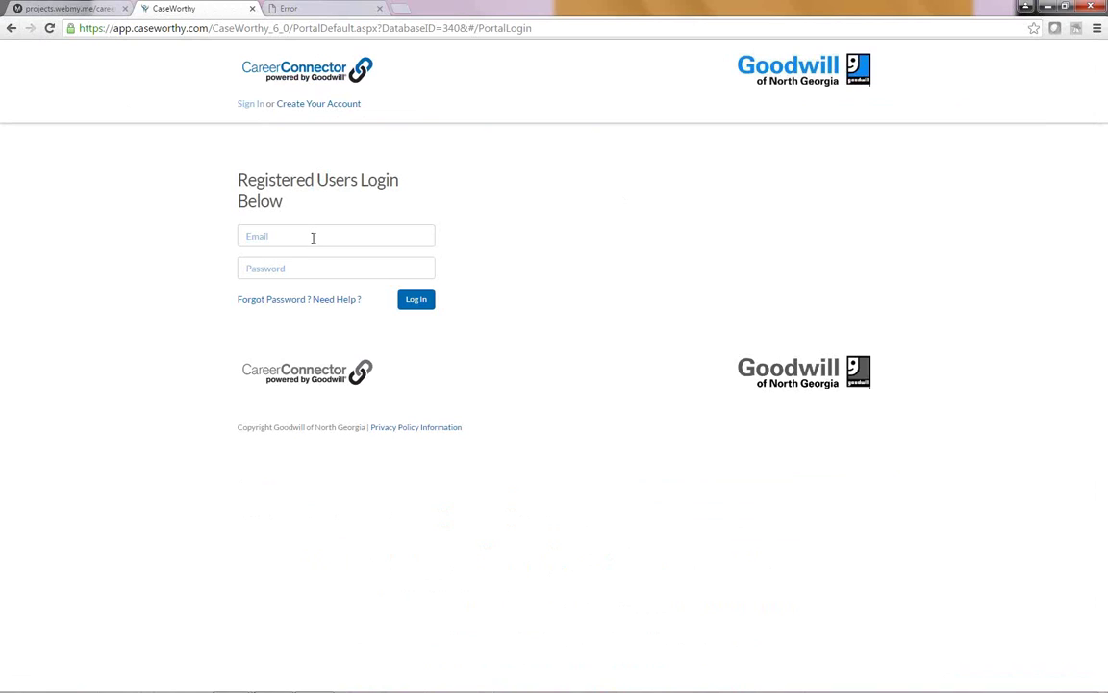
# Step: Log in with the test account's saved email address and password
pyautogui.click(313, 238)
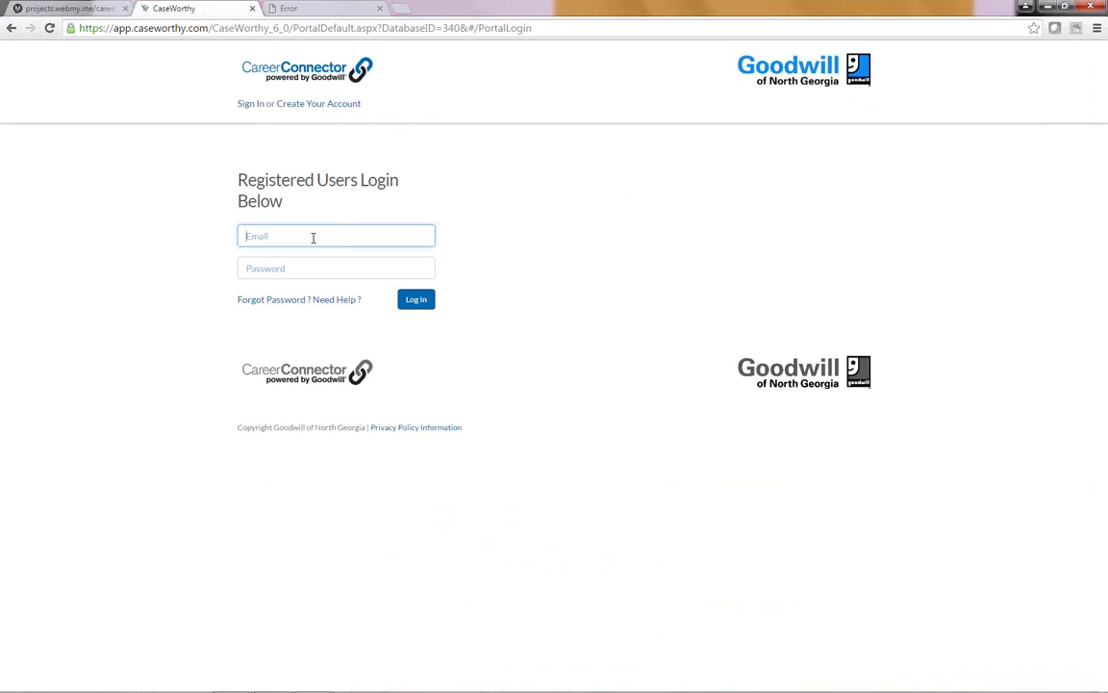
pyautogui.write('jtayl')
pyautogui.press('BackSpace')
pyautogui.press('BackSpace')
pyautogui.press('BackSpace')
pyautogui.press('BackSpace')
pyautogui.press('BackSpace')
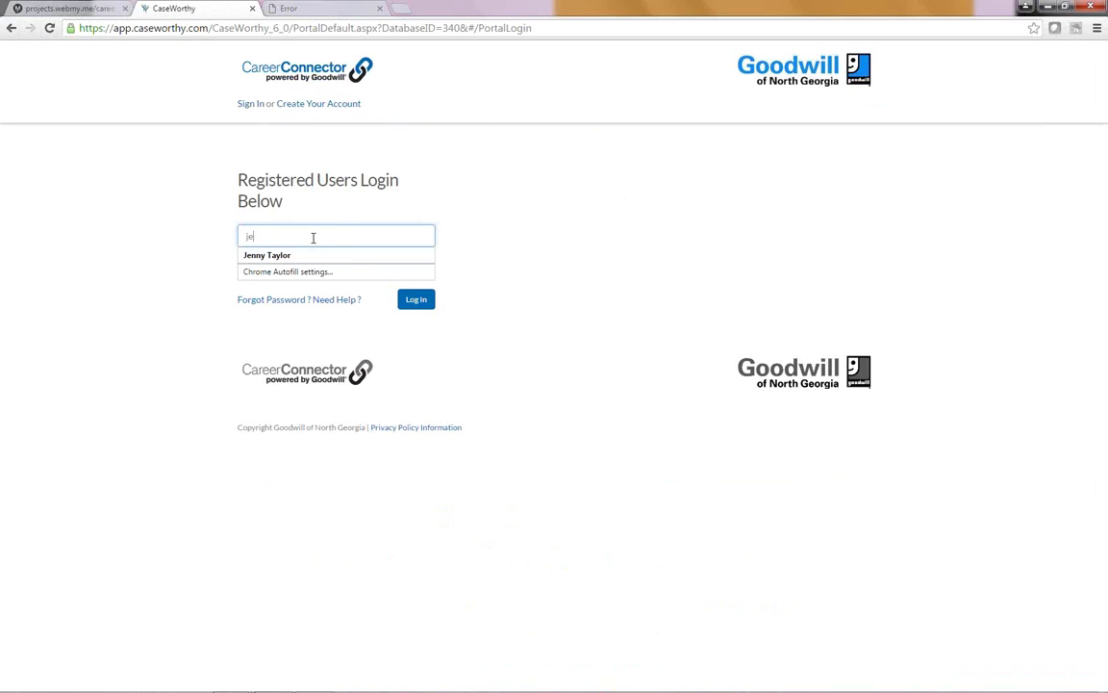
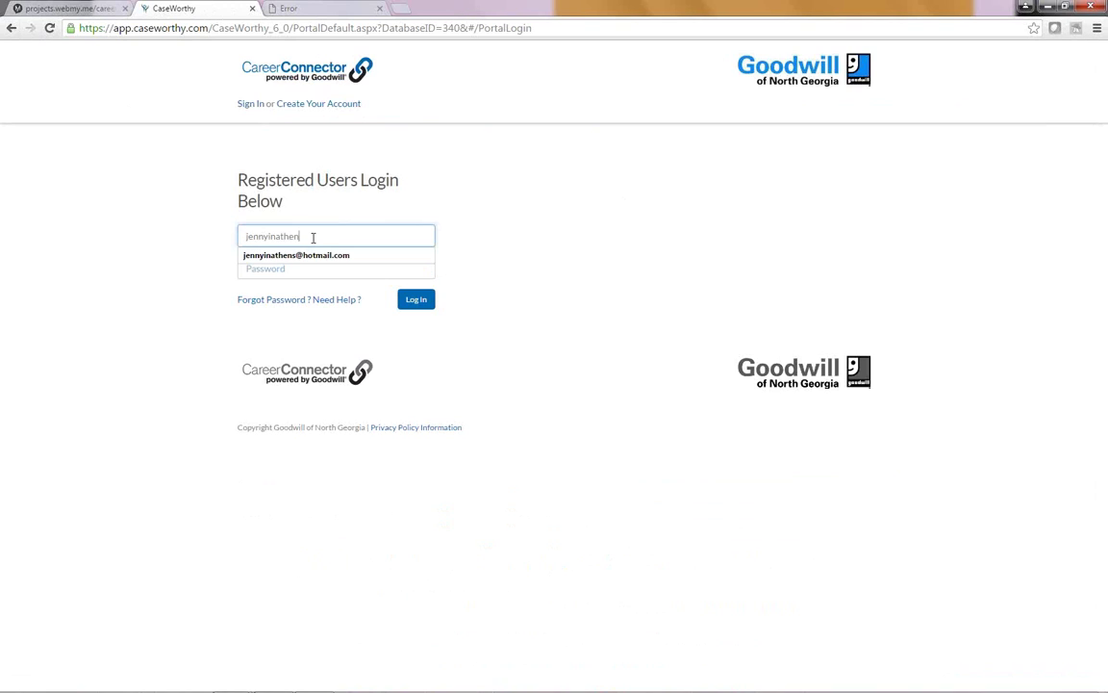
pyautogui.press('Down')
pyautogui.press('Tab')
pyautogui.write('p')
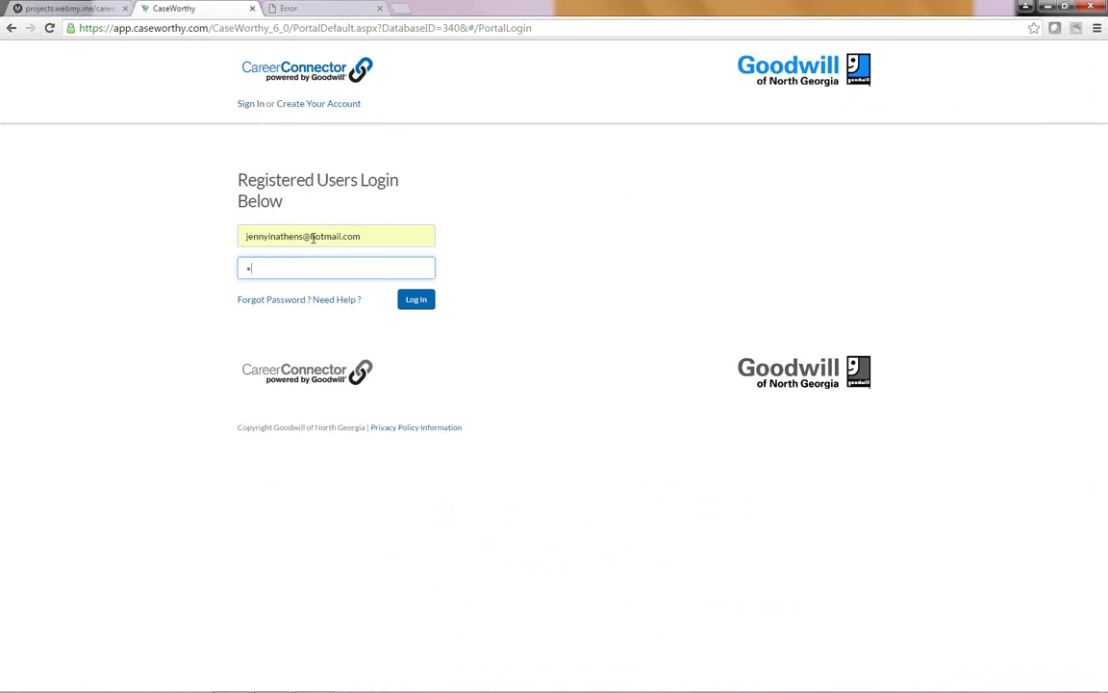
pyautogui.write('*******')
pyautogui.click(416, 303)
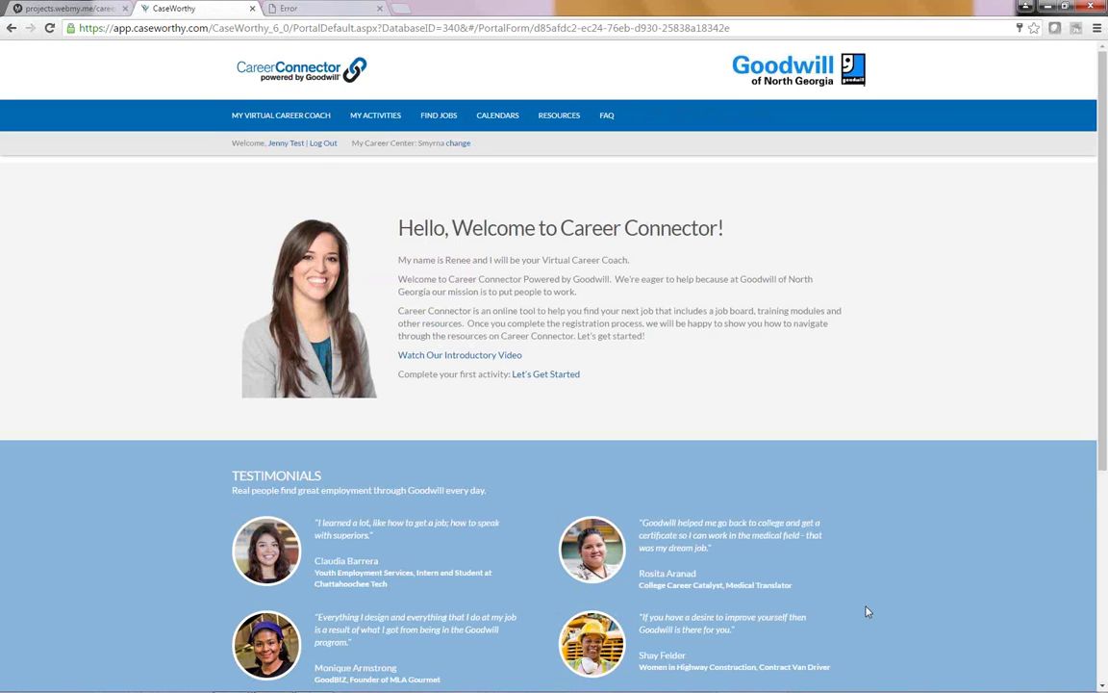
pyautogui.scroll(-3, 867, 612)
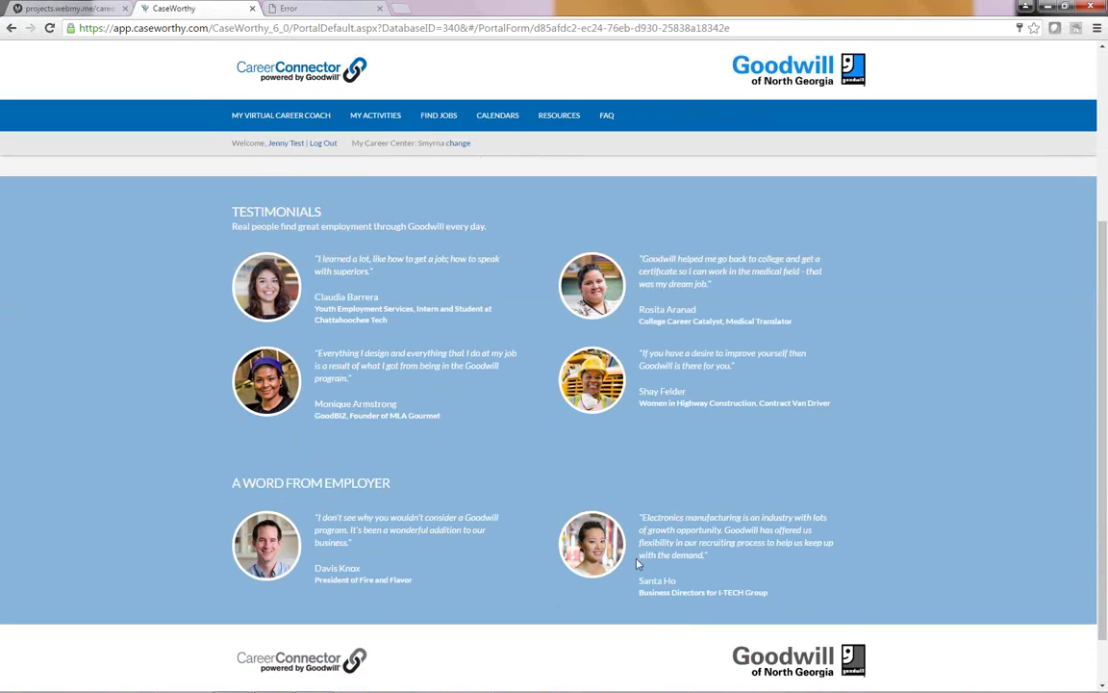
pyautogui.scroll(3, 846, 501)
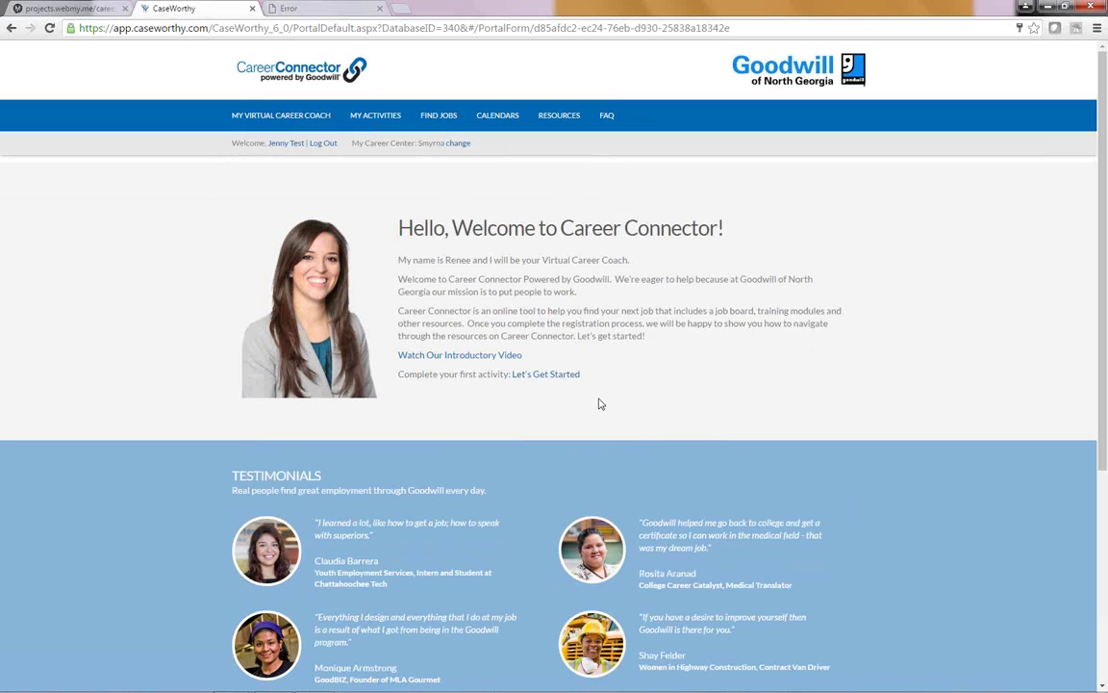
# Step: Start the first activity and submit the Tell Us About Yourself answers
pyautogui.click(545, 375)
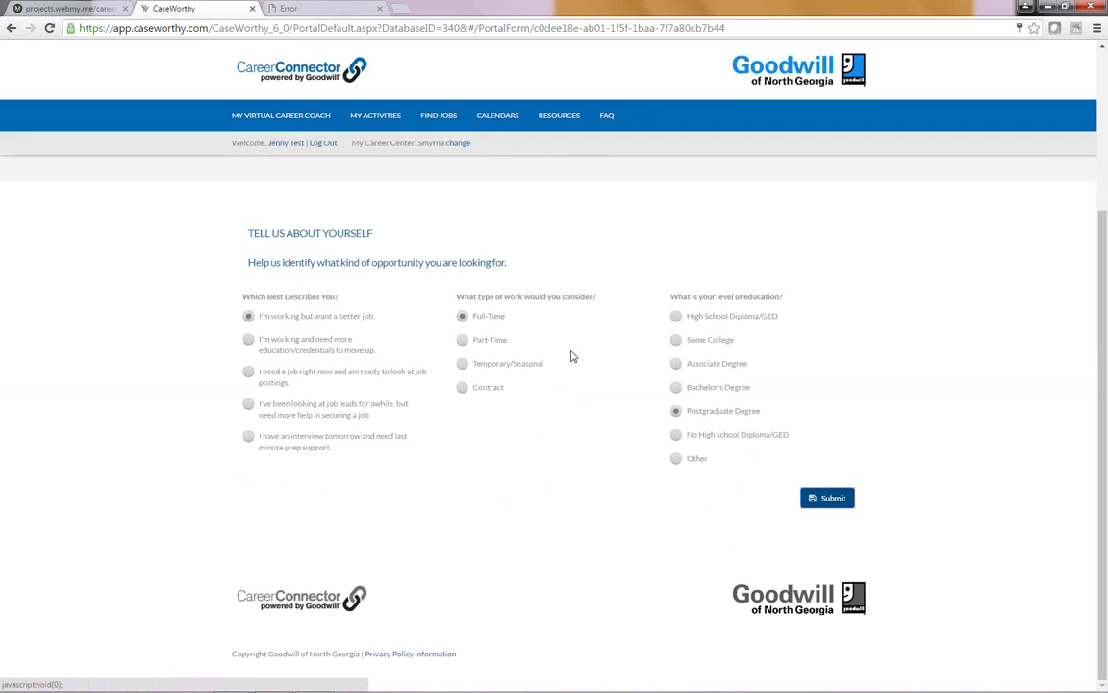
pyautogui.click(828, 497)
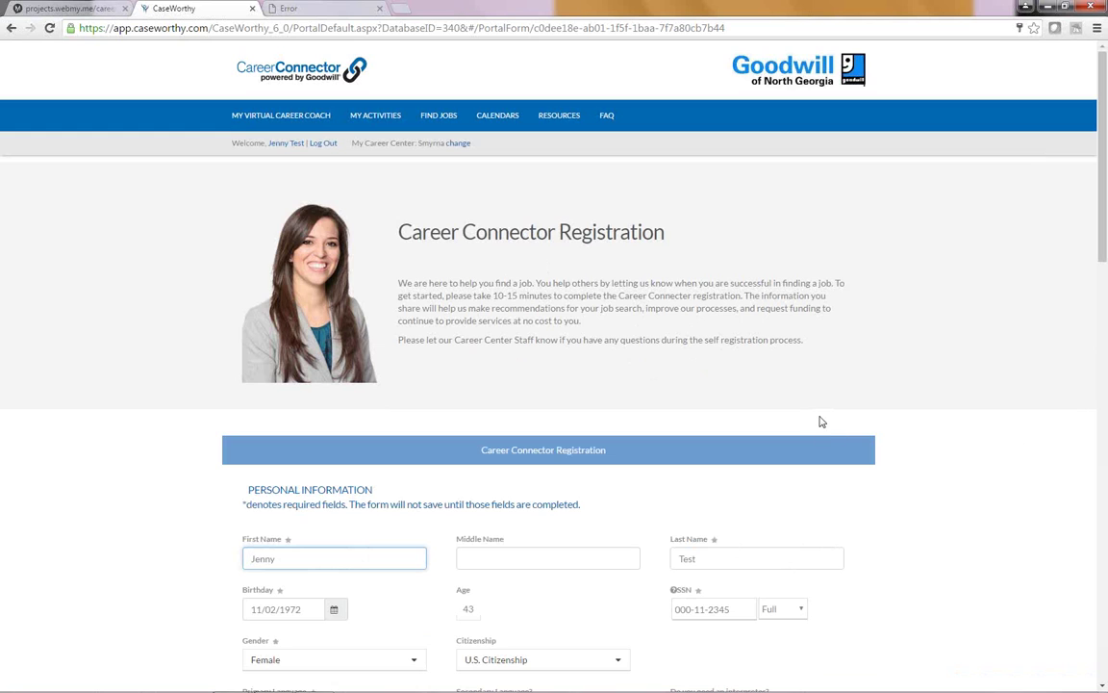
# Step: Review the registration's personal, address and contact fields, then save the form
pyautogui.scroll(-4, 821, 421)
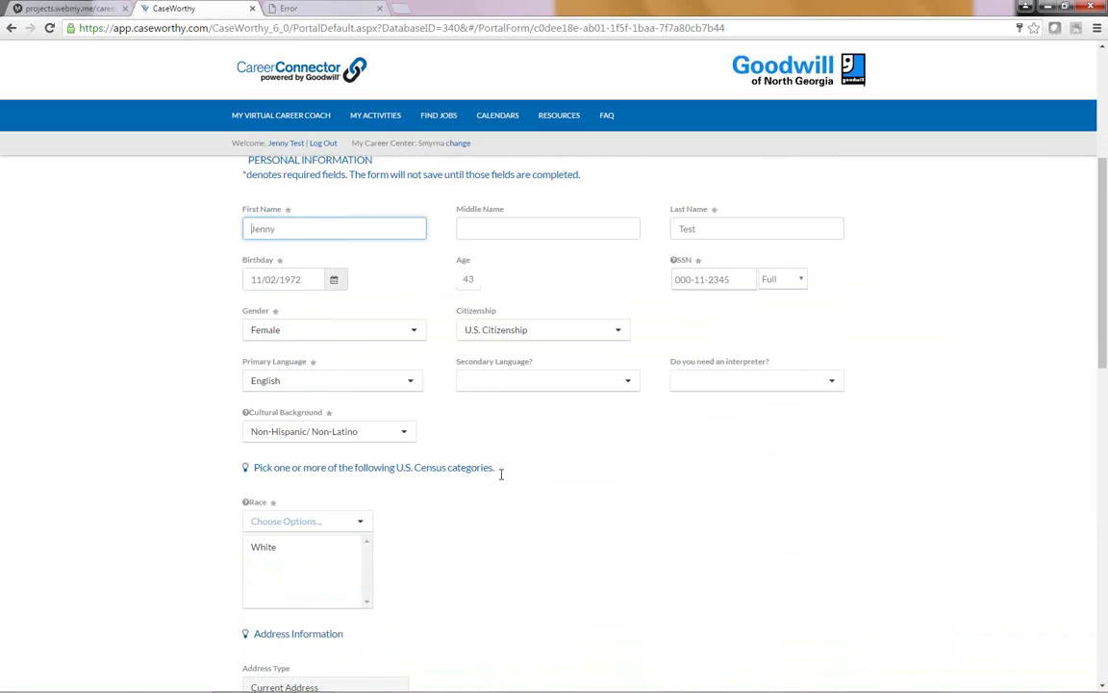
pyautogui.scroll(-3, 644, 484)
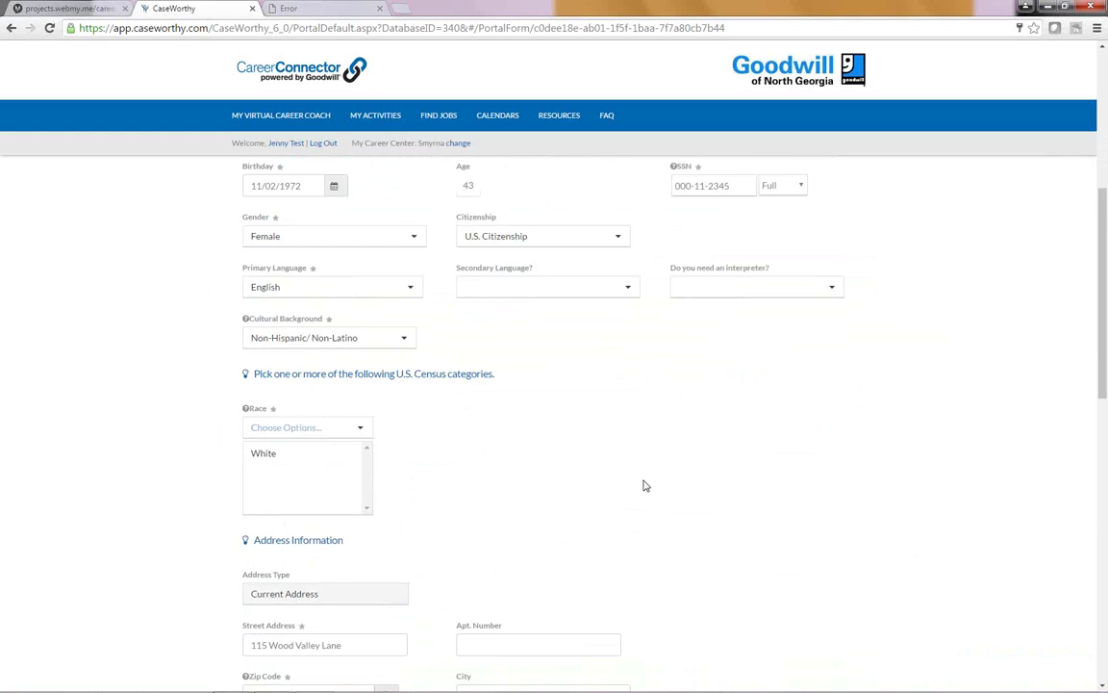
pyautogui.scroll(-1, 401, 435)
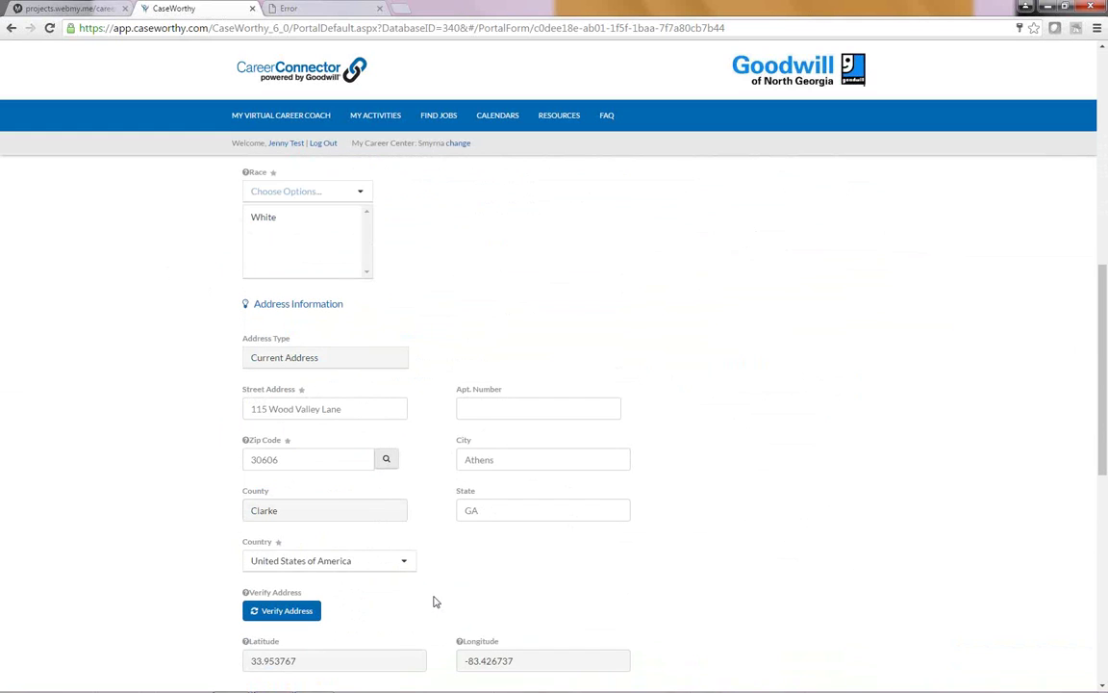
pyautogui.scroll(-2, 435, 598)
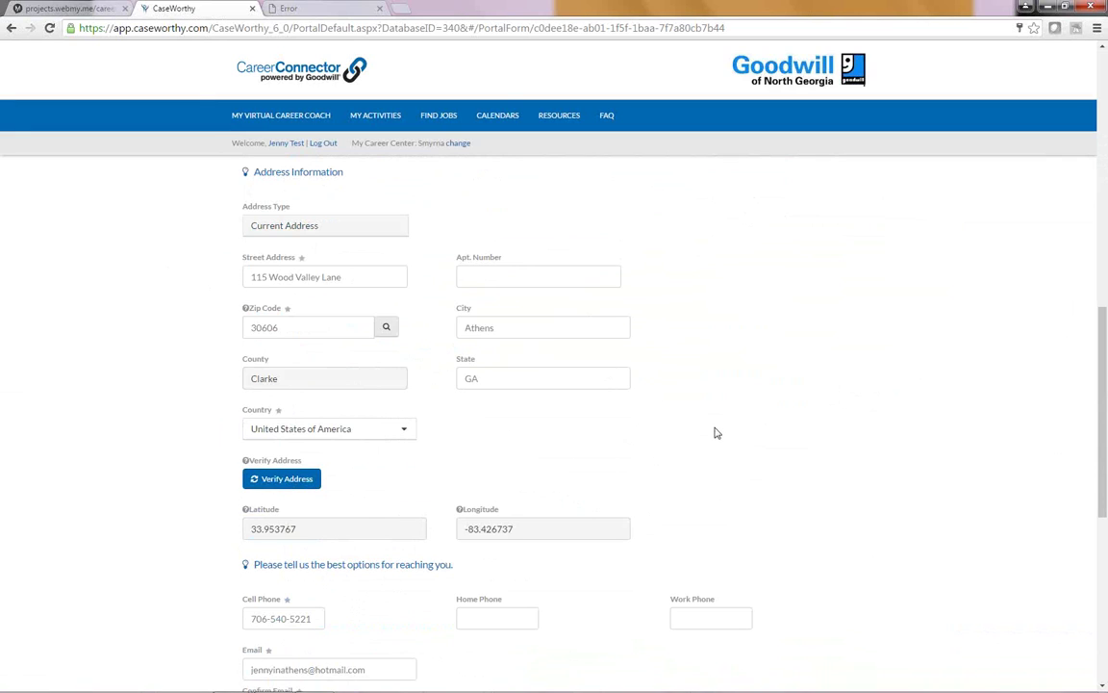
pyautogui.scroll(-1, 715, 433)
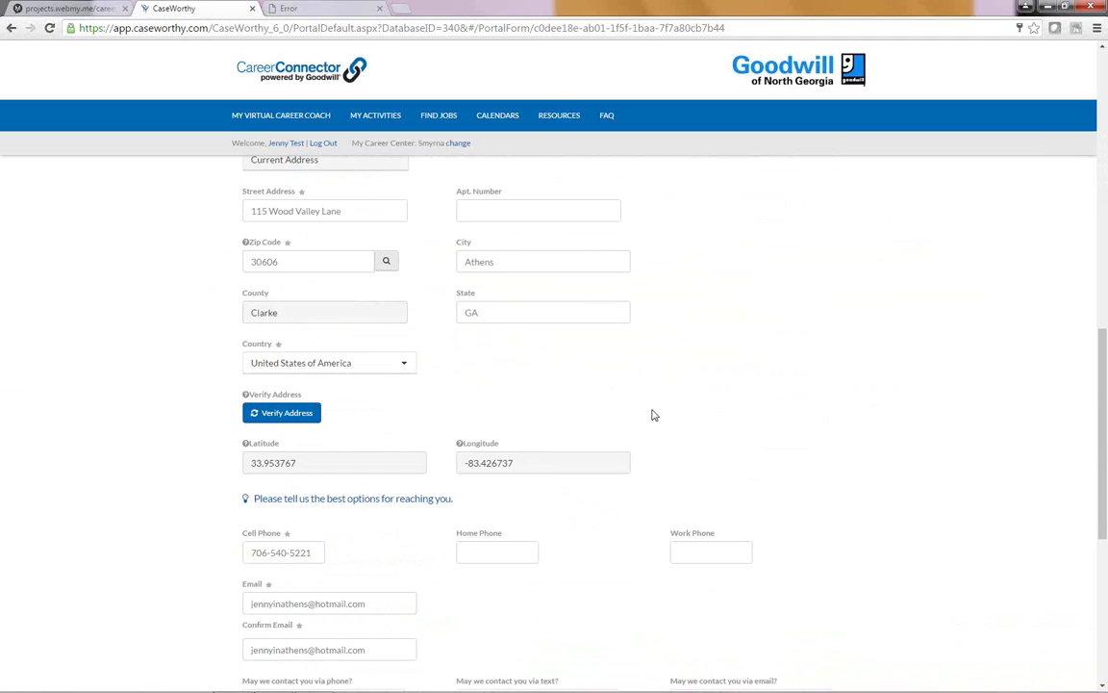
pyautogui.scroll(-2, 652, 411)
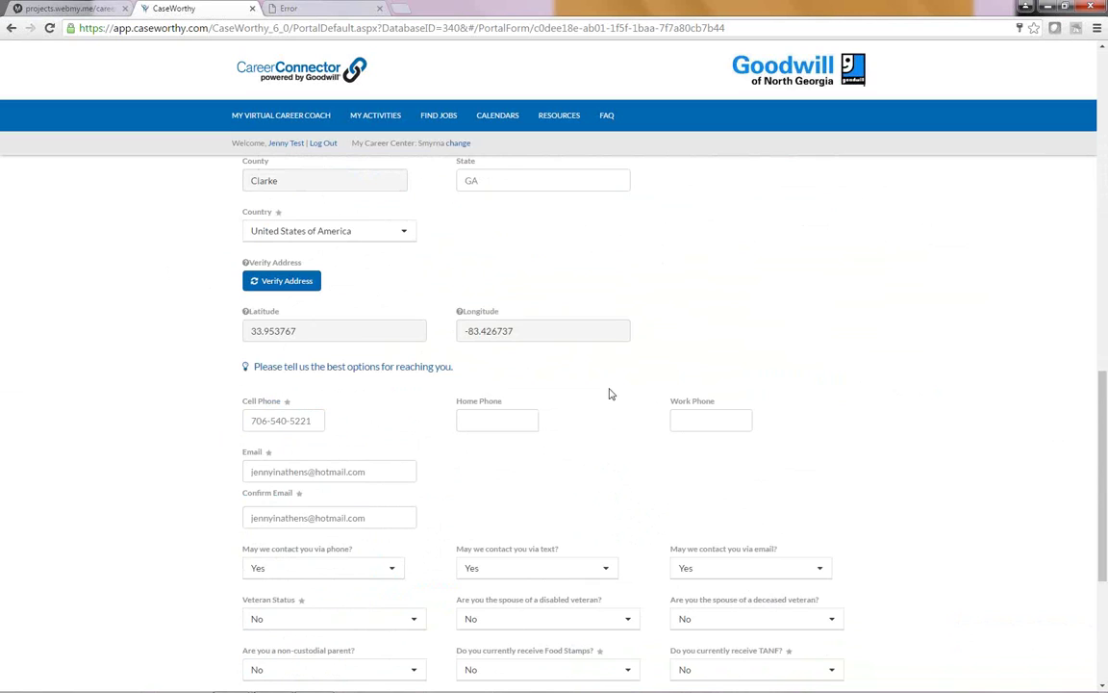
pyautogui.scroll(-1, 609, 393)
pyautogui.scroll(-1, 609, 393)
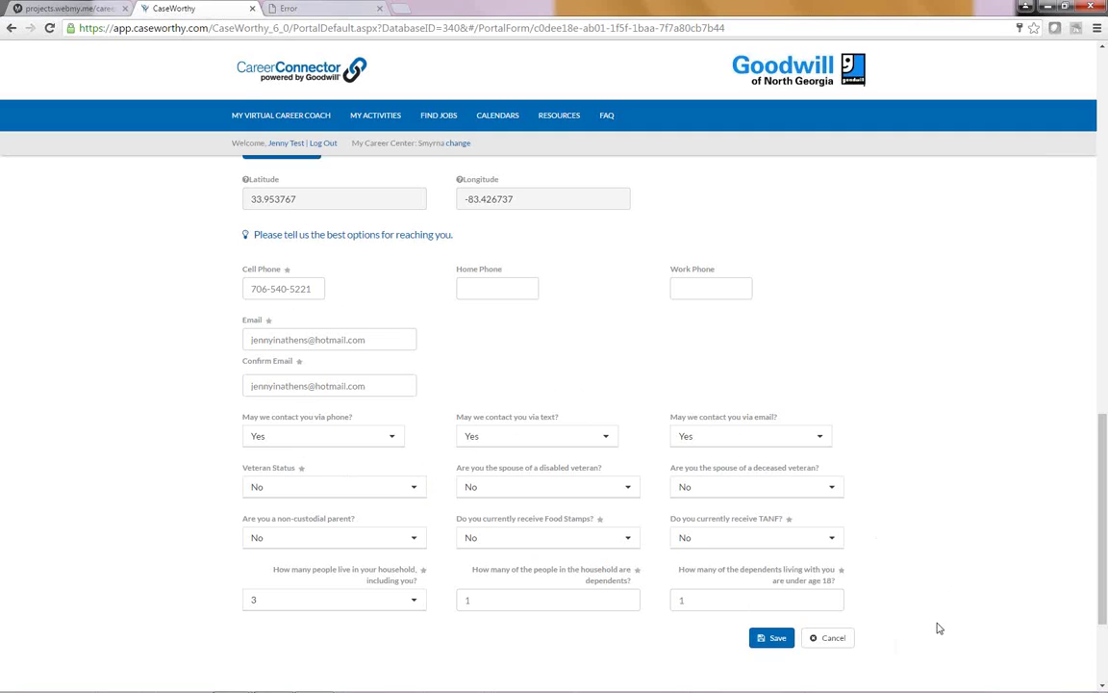
pyautogui.click(774, 638)
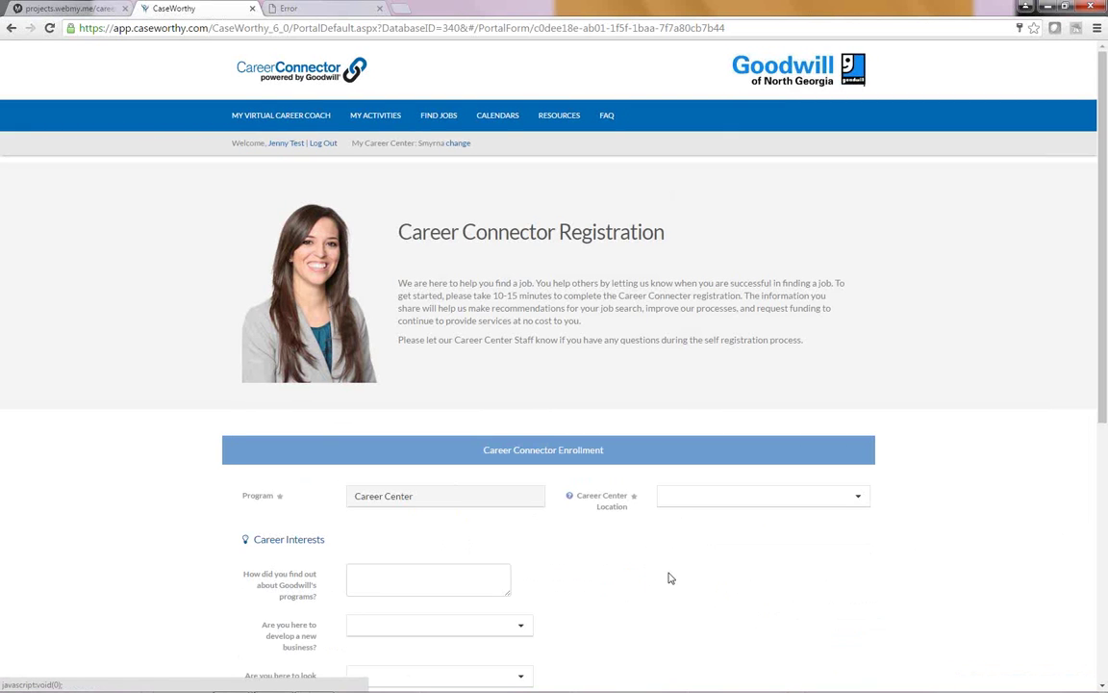
# Step: Choose East Athens as career center, answer No to new business and Yes to job search
pyautogui.scroll(-3, 671, 577)
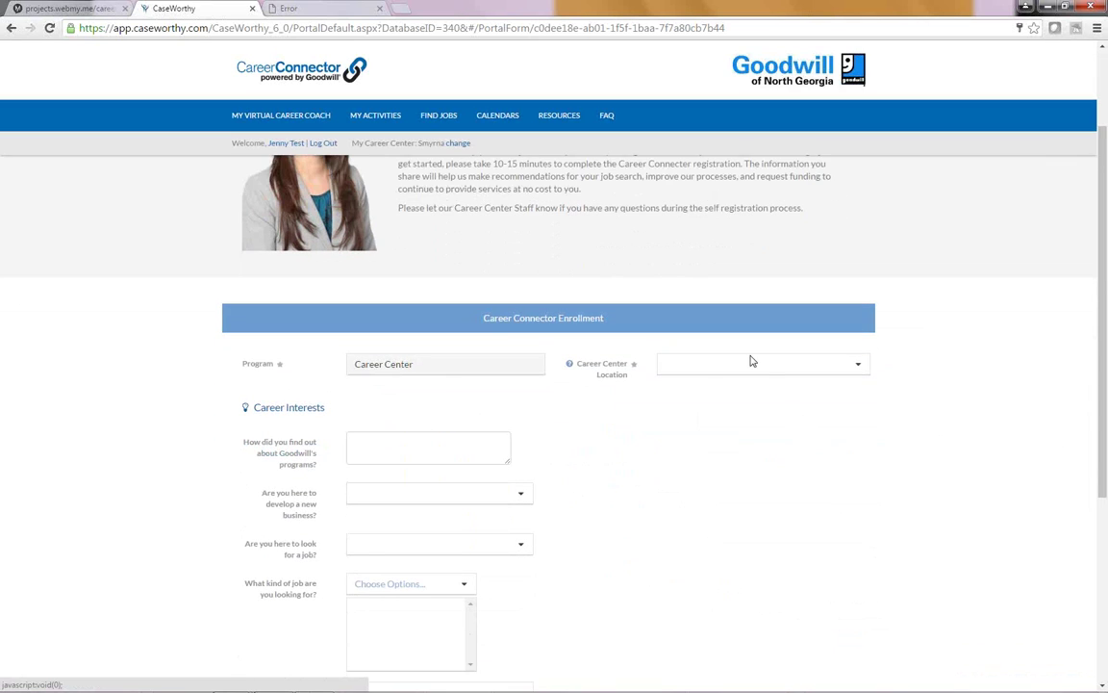
pyautogui.click(757, 364)
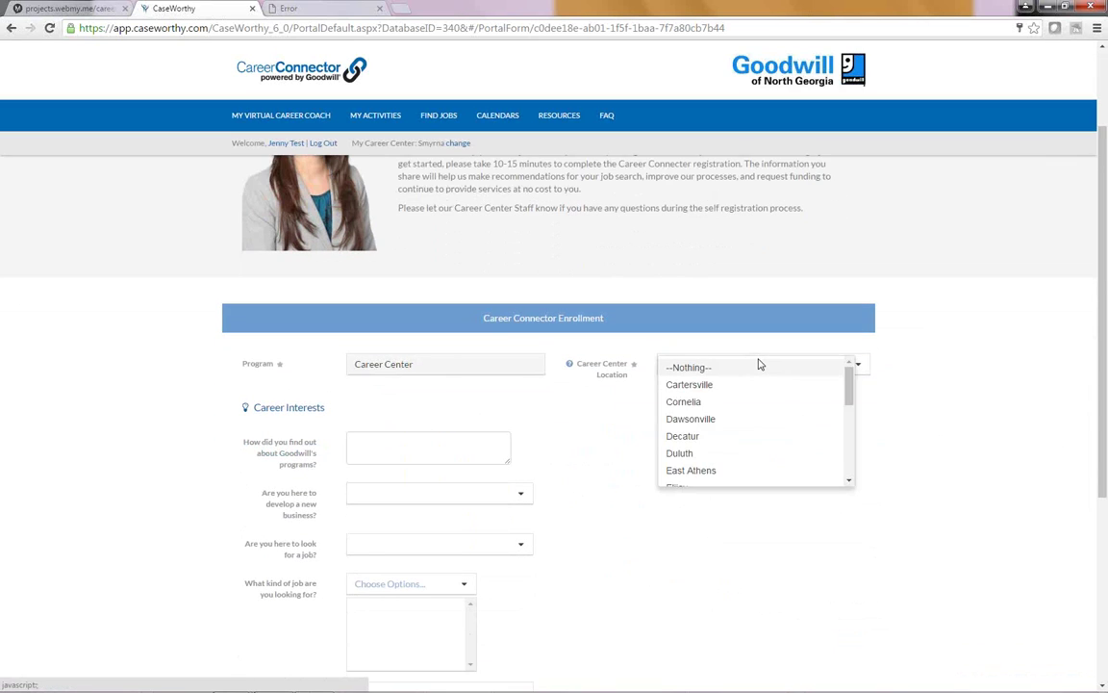
pyautogui.click(694, 470)
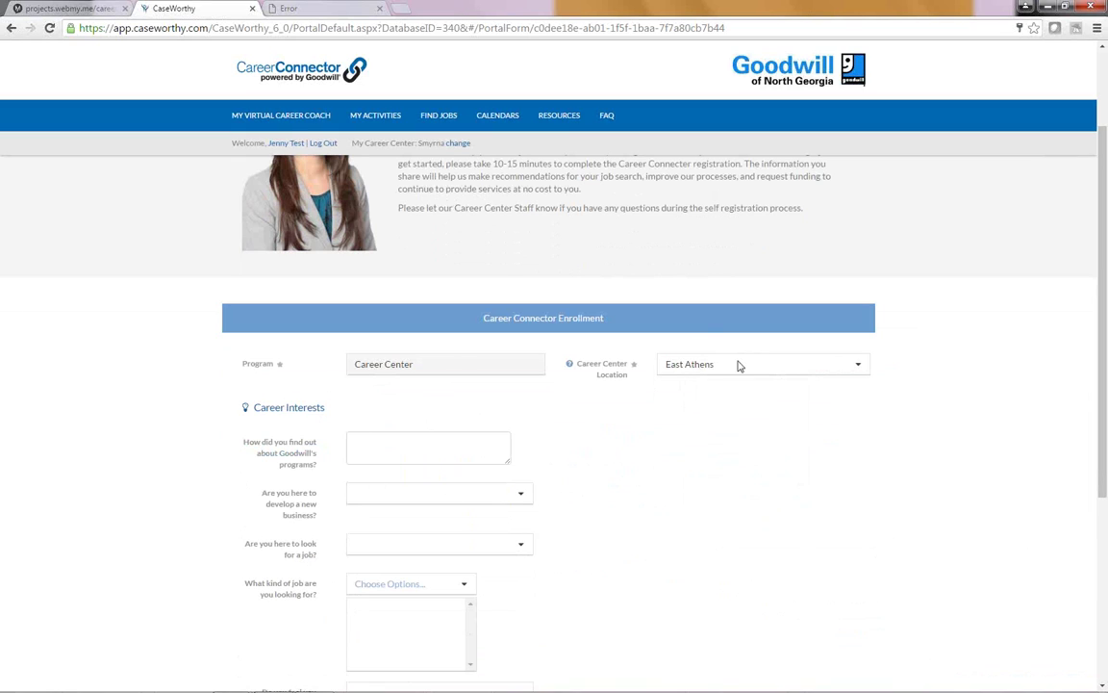
pyautogui.click(414, 445)
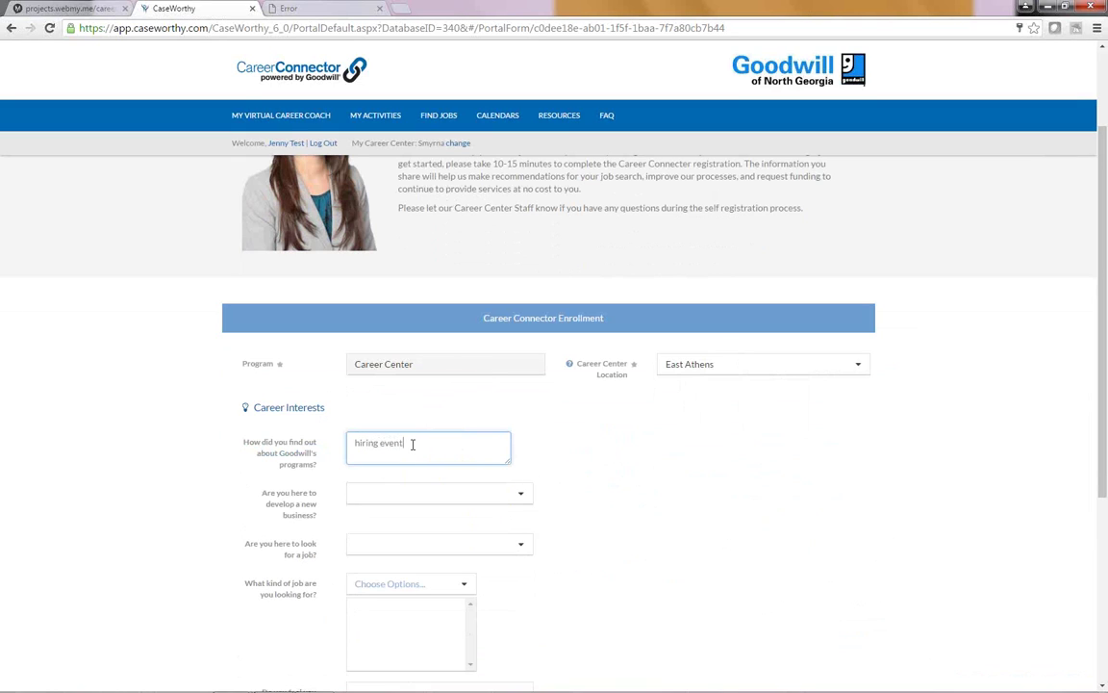
pyautogui.click(523, 493)
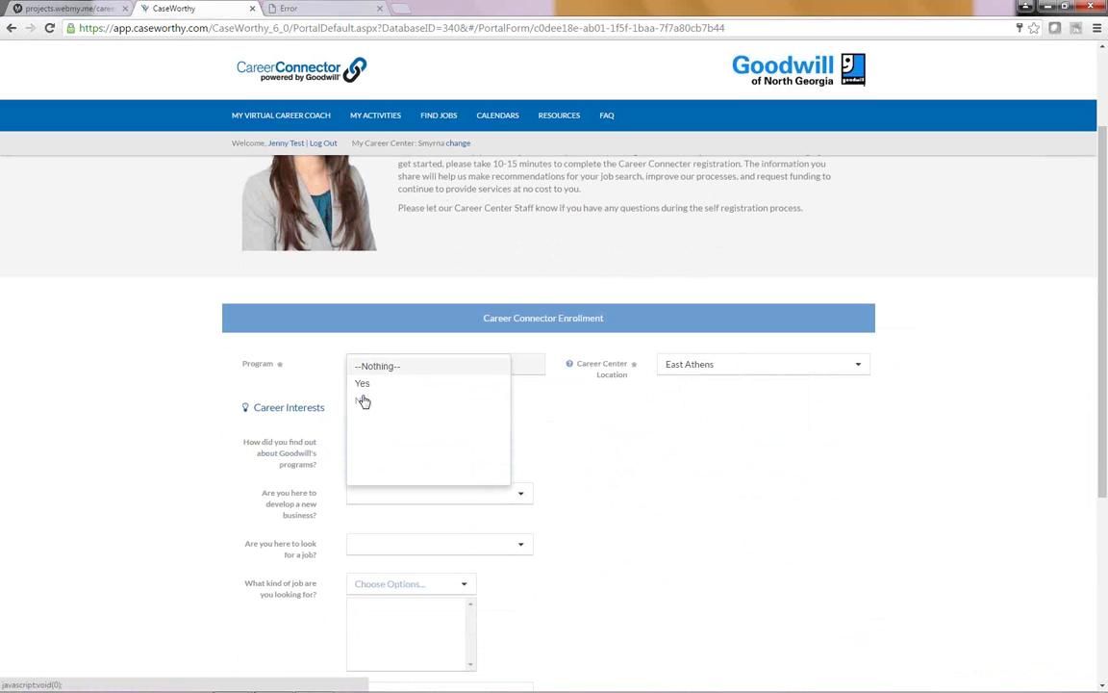
pyautogui.click(363, 400)
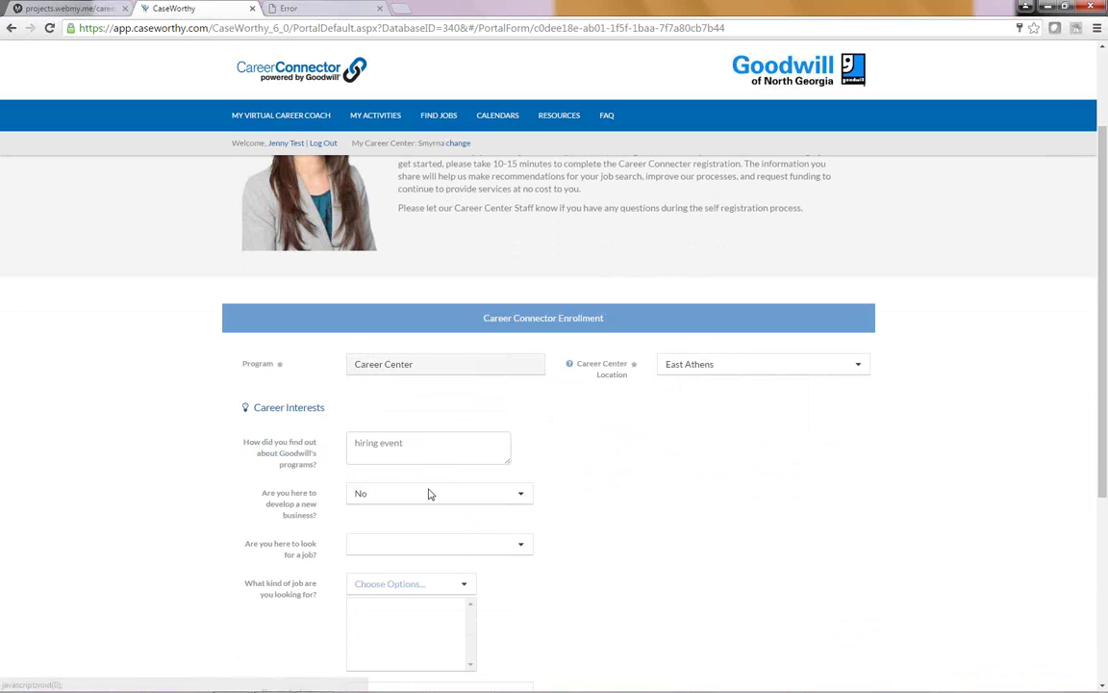
pyautogui.click(519, 548)
pyautogui.click(364, 435)
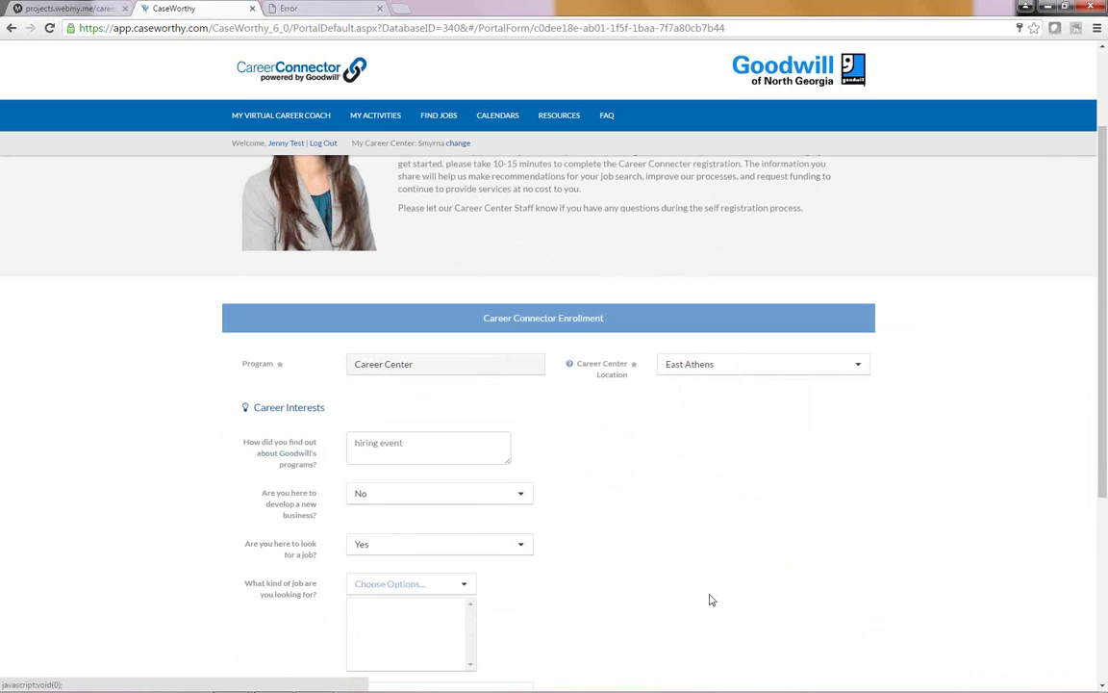
# Step: Add Communications and Technology job types, answer No to accommodations, and save the enrollment
pyautogui.scroll(-2, 710, 599)
pyautogui.click(463, 453)
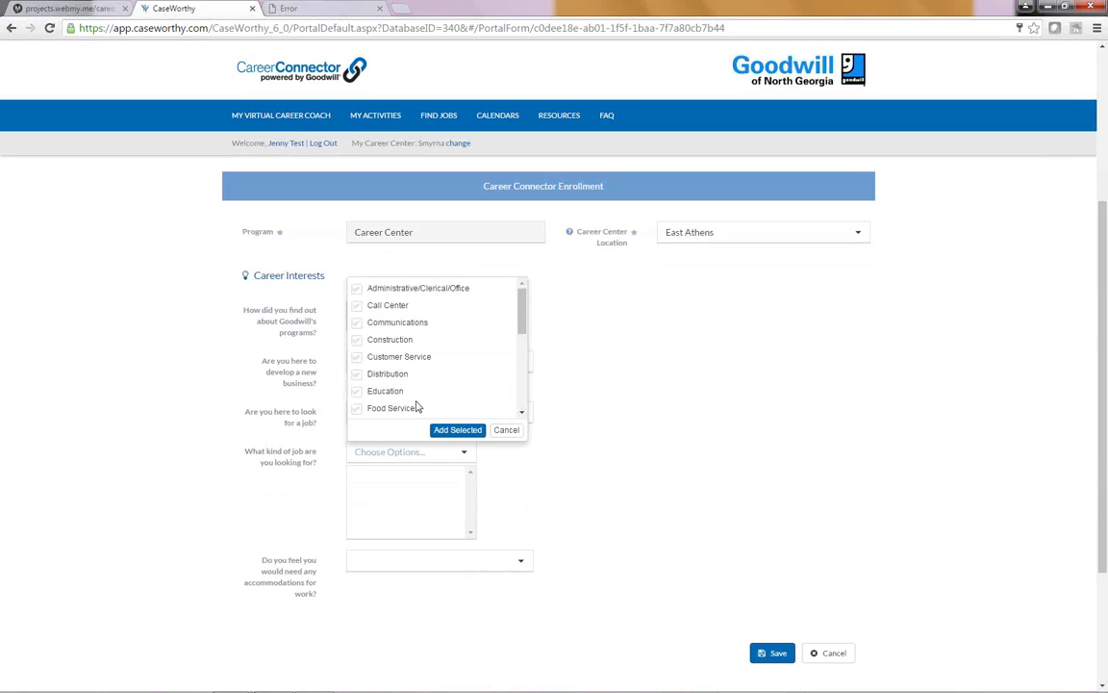
pyautogui.click(356, 329)
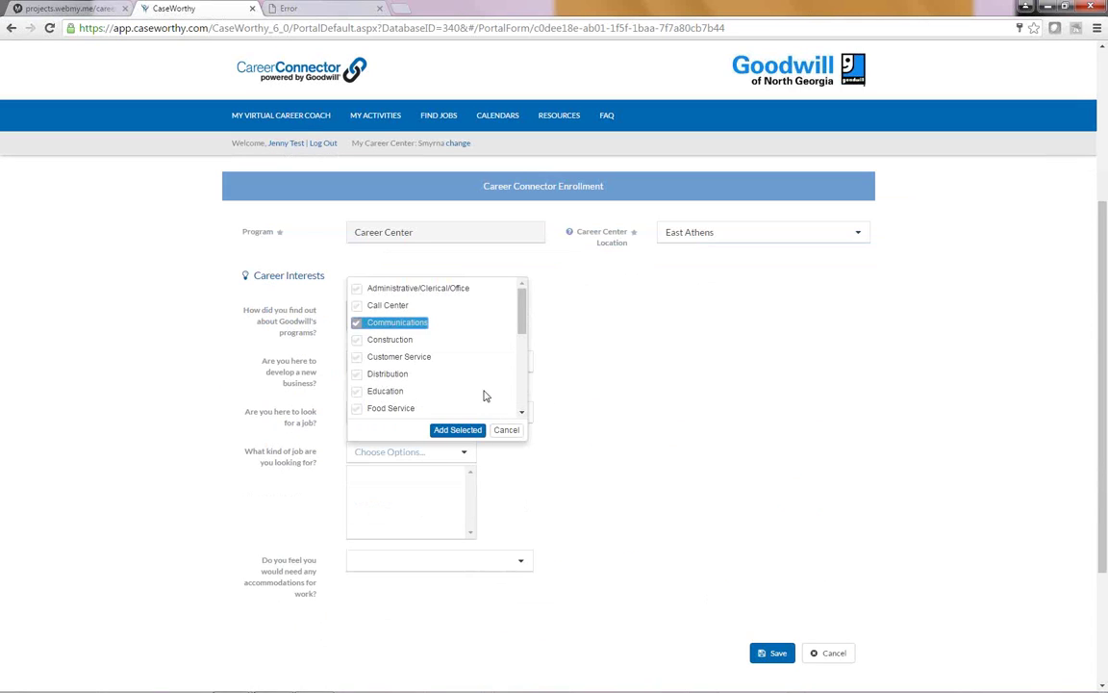
pyautogui.scroll(-3, 523, 403)
pyautogui.scroll(-3, 523, 403)
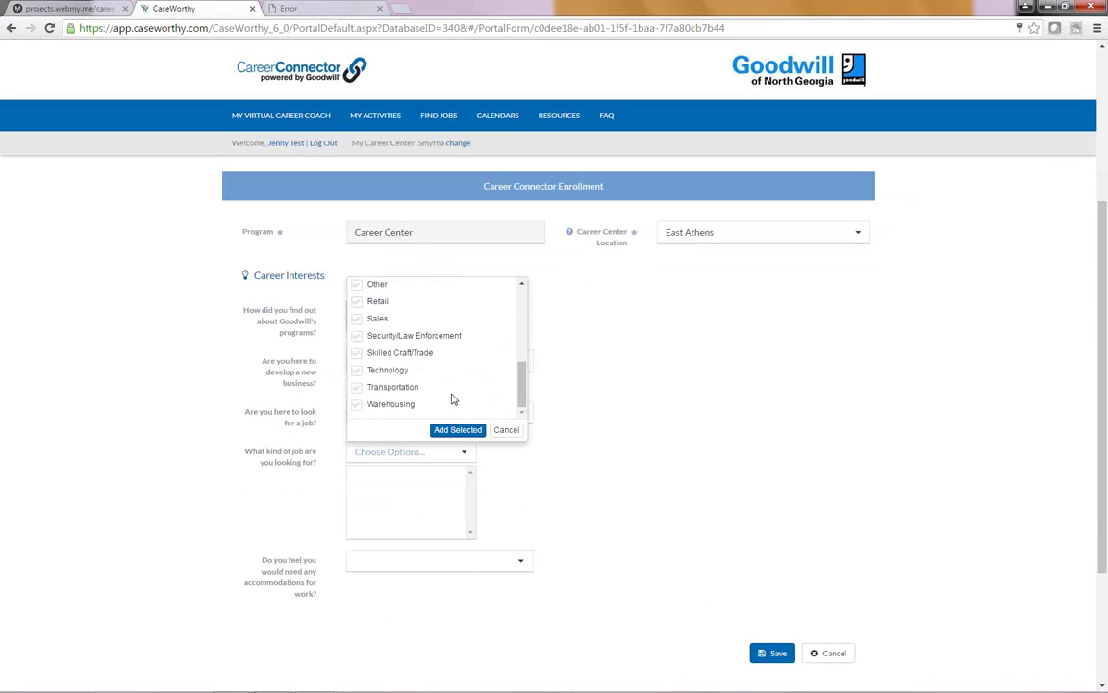
pyautogui.click(357, 370)
pyautogui.click(458, 430)
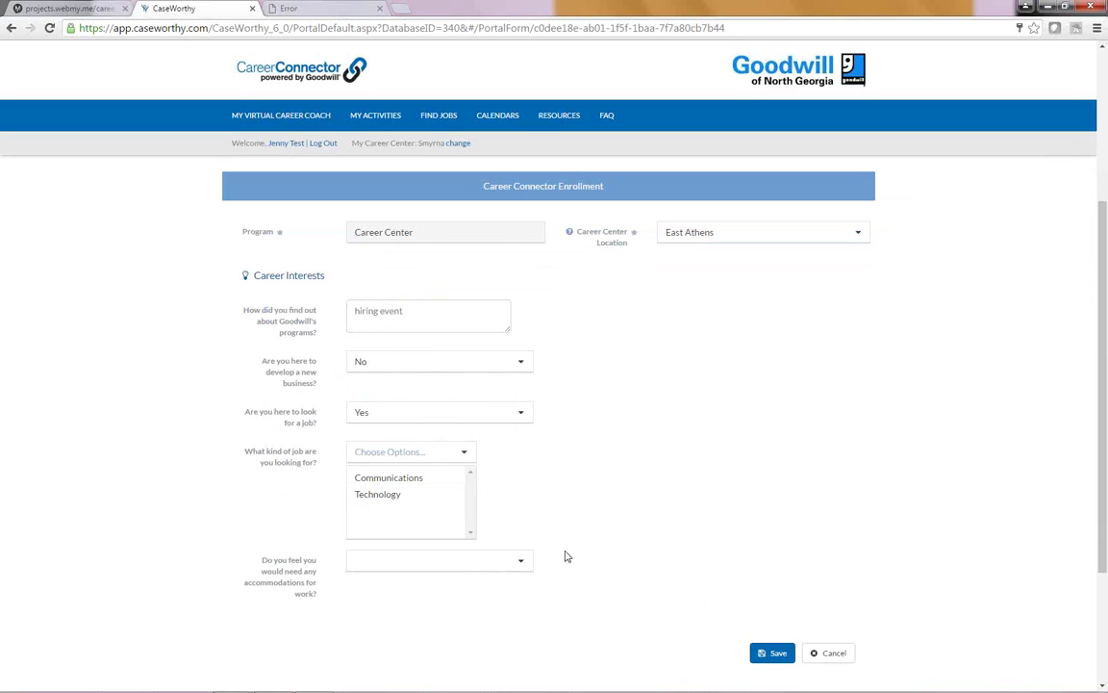
pyautogui.click(519, 560)
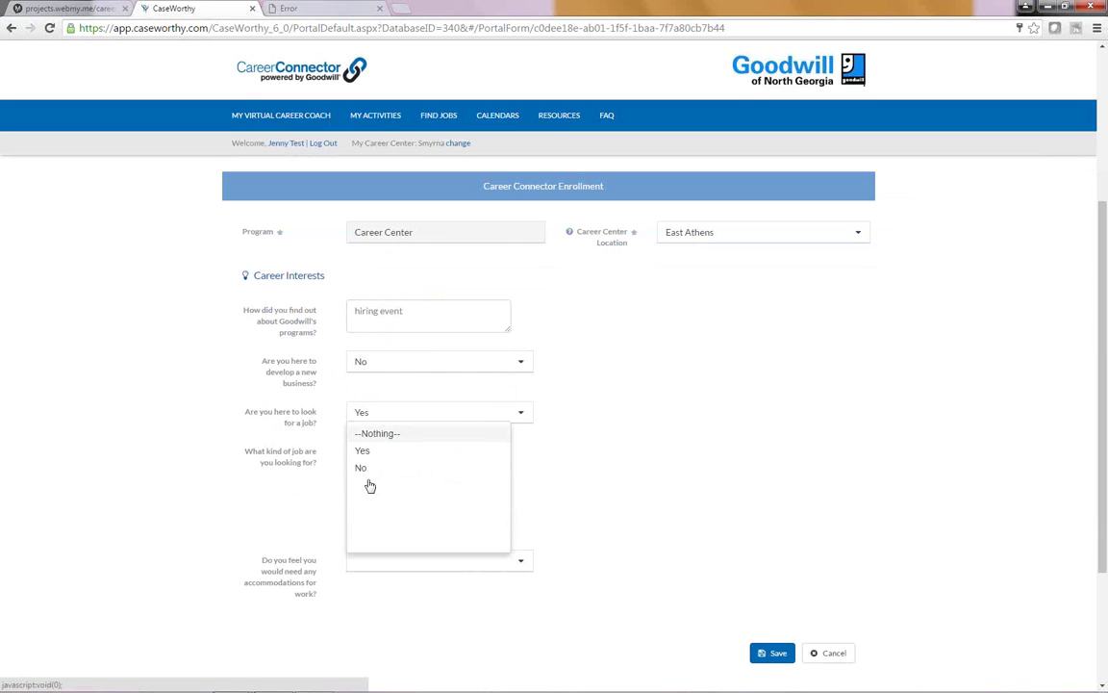
pyautogui.click(363, 469)
pyautogui.click(775, 654)
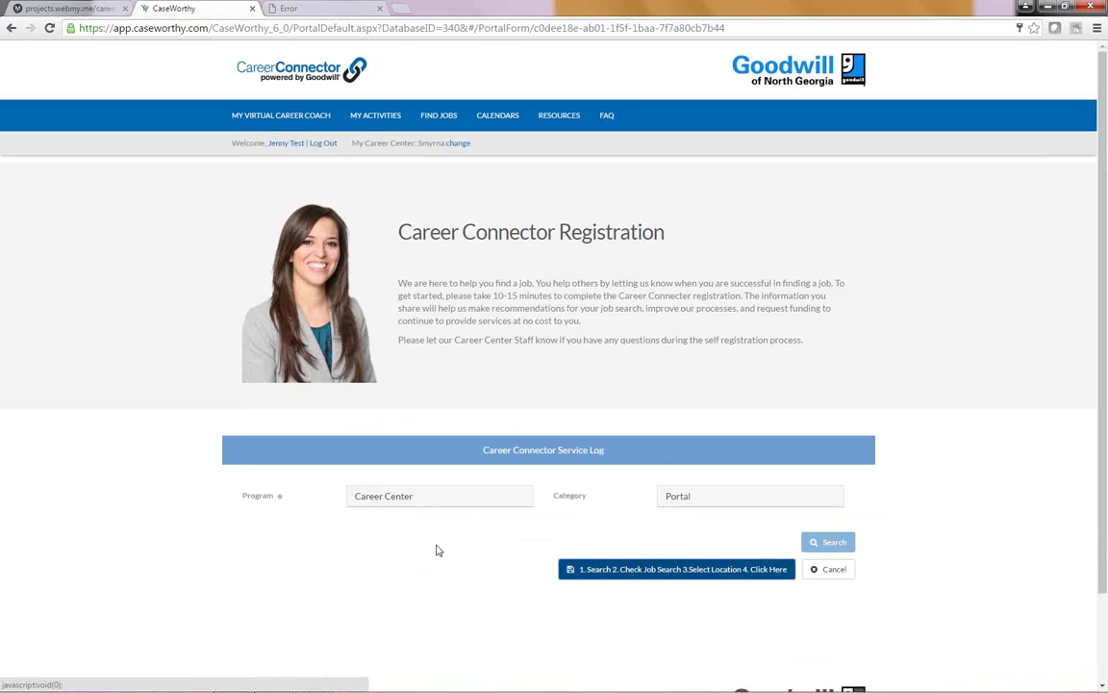
# Step: Set homeless No, Living Arrangements 'Rental by client', felony and probation No, and save
pyautogui.click(661, 573)
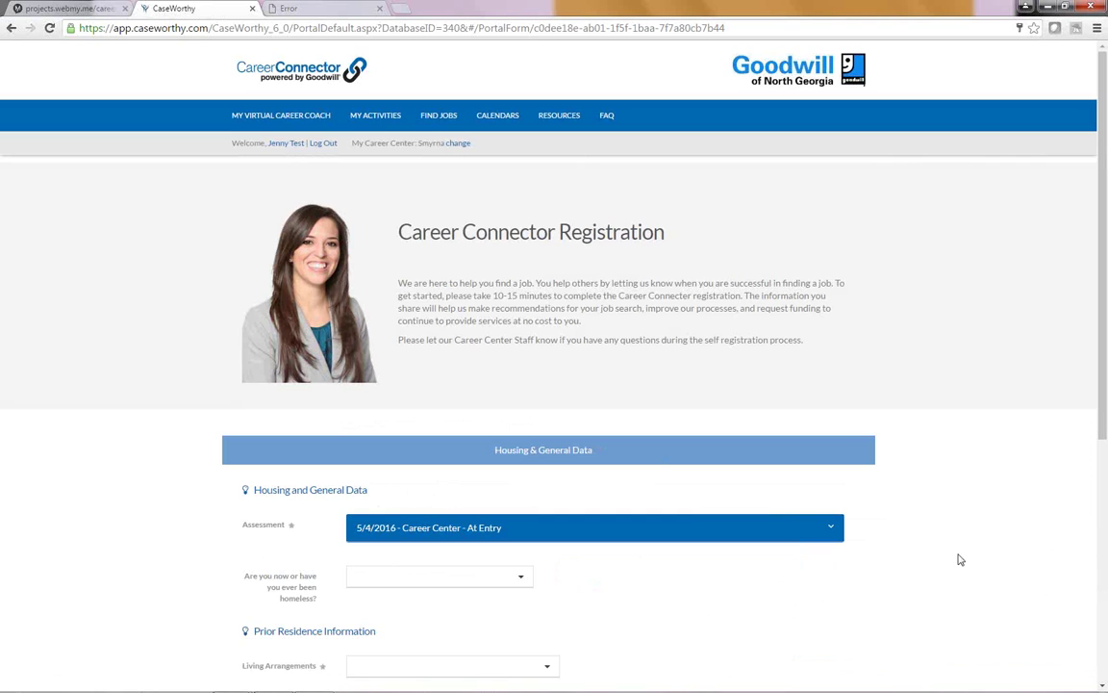
pyautogui.scroll(-3, 960, 554)
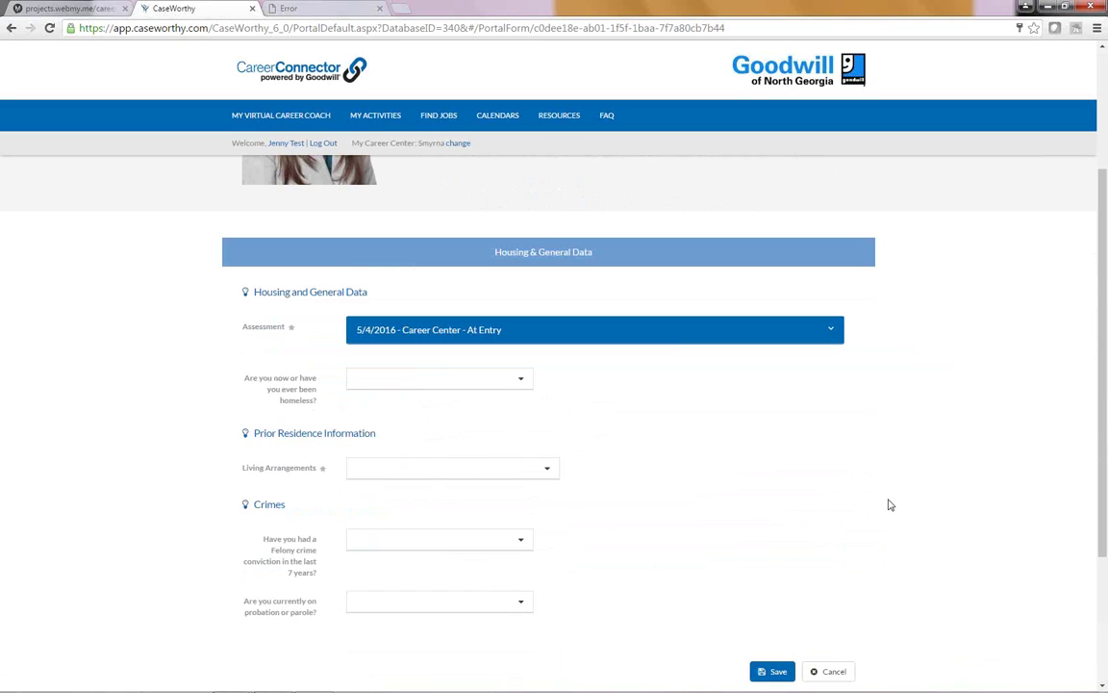
pyautogui.click(510, 380)
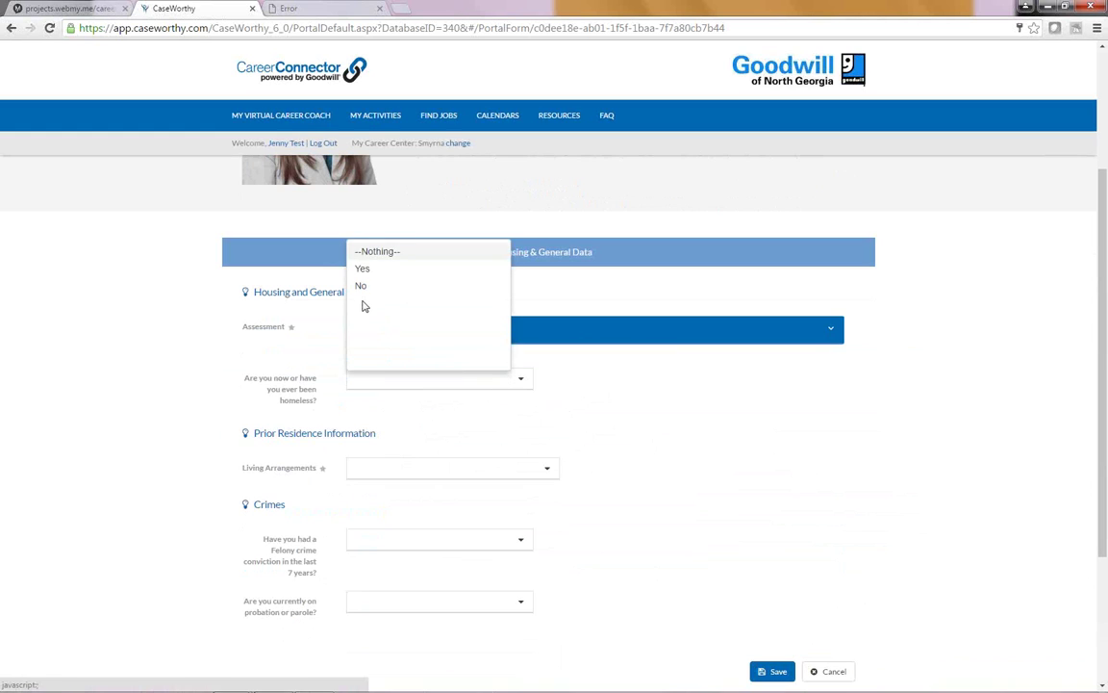
pyautogui.click(359, 287)
pyautogui.click(507, 469)
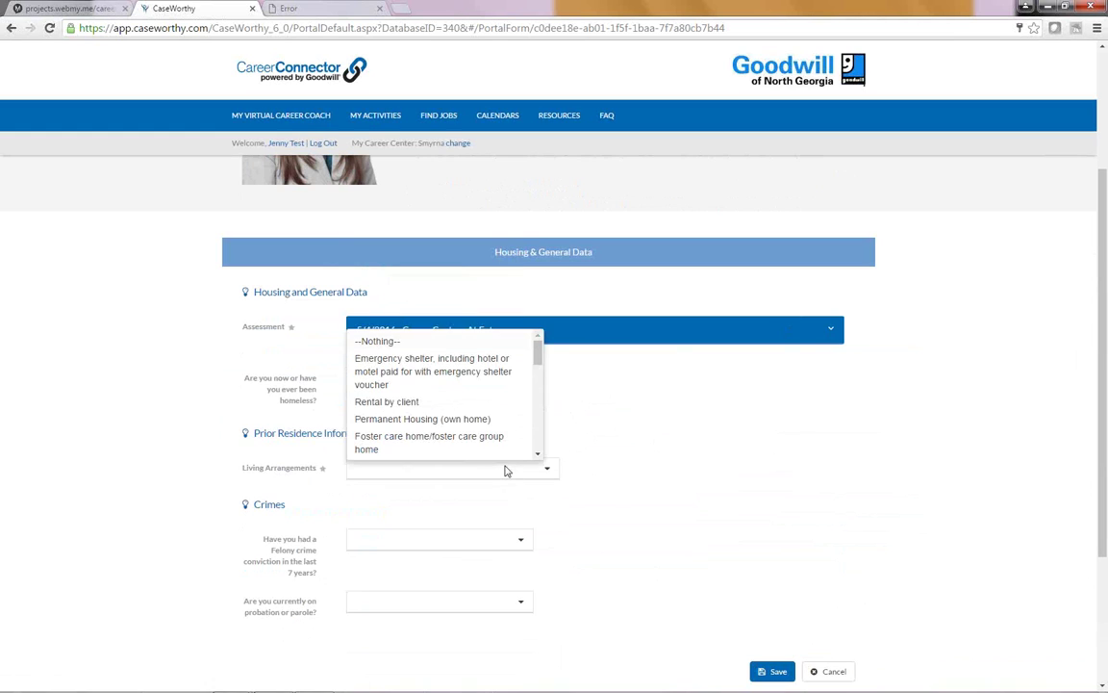
pyautogui.click(395, 404)
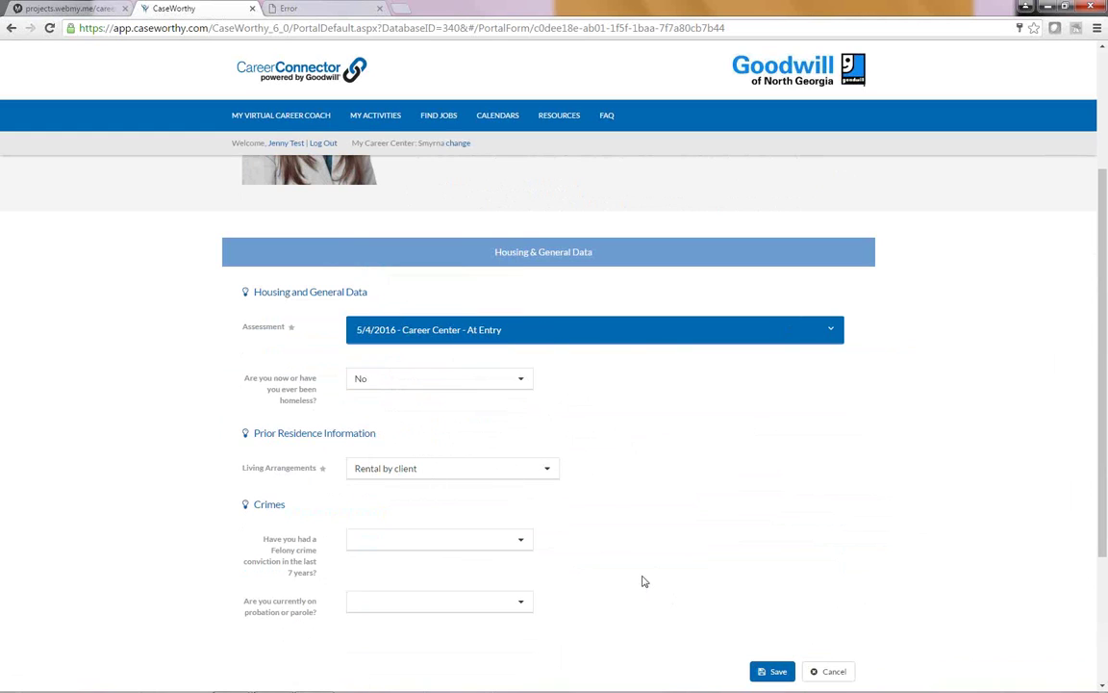
pyautogui.scroll(-2, 630, 568)
pyautogui.click(456, 420)
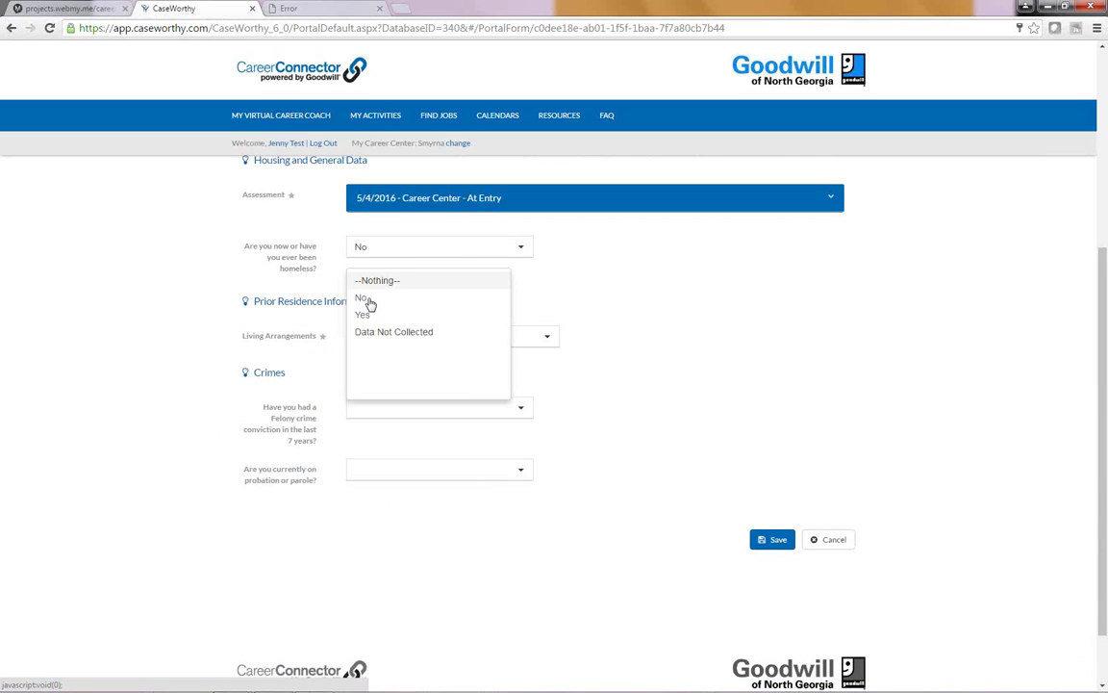
pyautogui.click(435, 298)
pyautogui.click(456, 471)
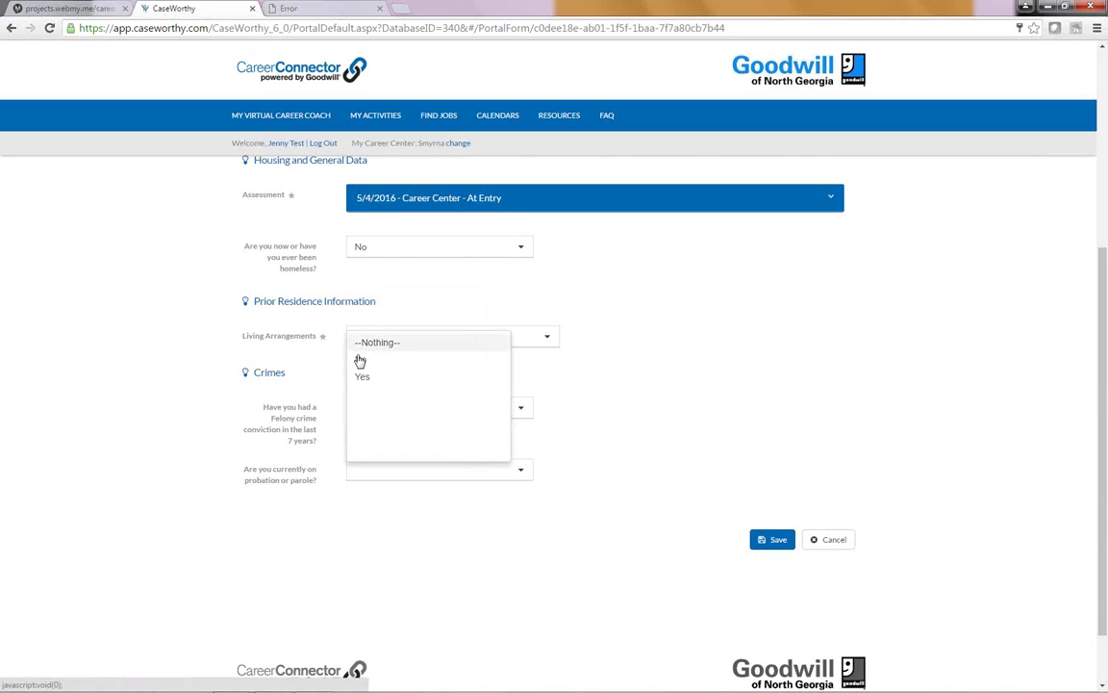
pyautogui.click(359, 360)
pyautogui.click(773, 539)
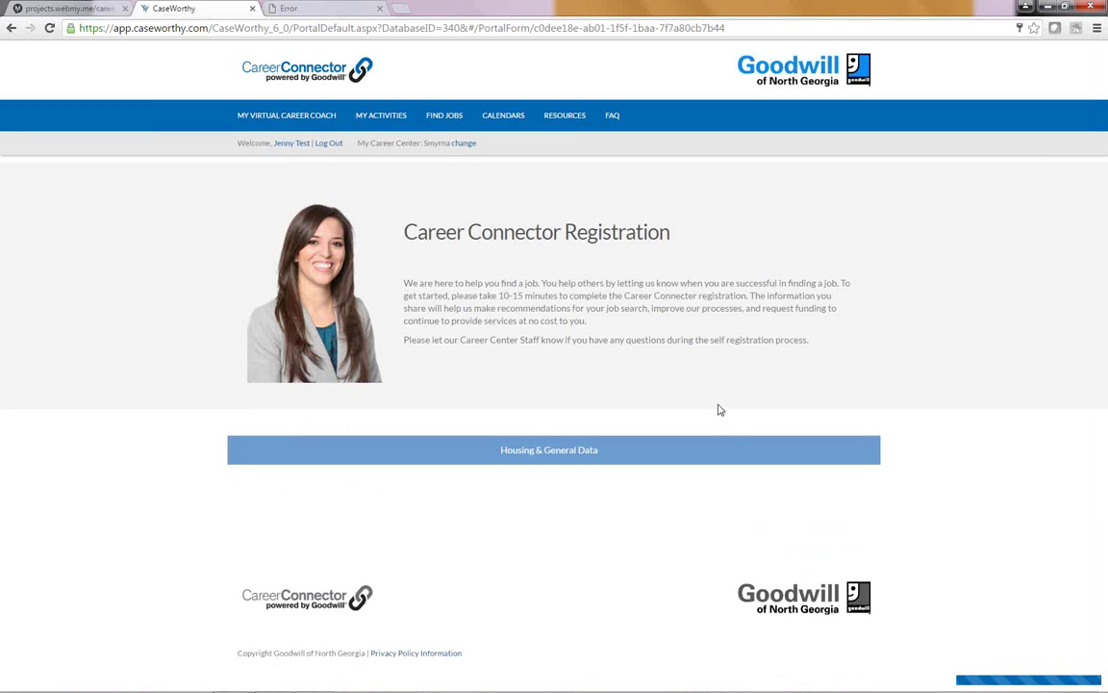
# Step: Set Non Cash Benefit to Yes with (SNAP) Food Stamps and a monthly amount of 45
pyautogui.scroll(-2, 723, 410)
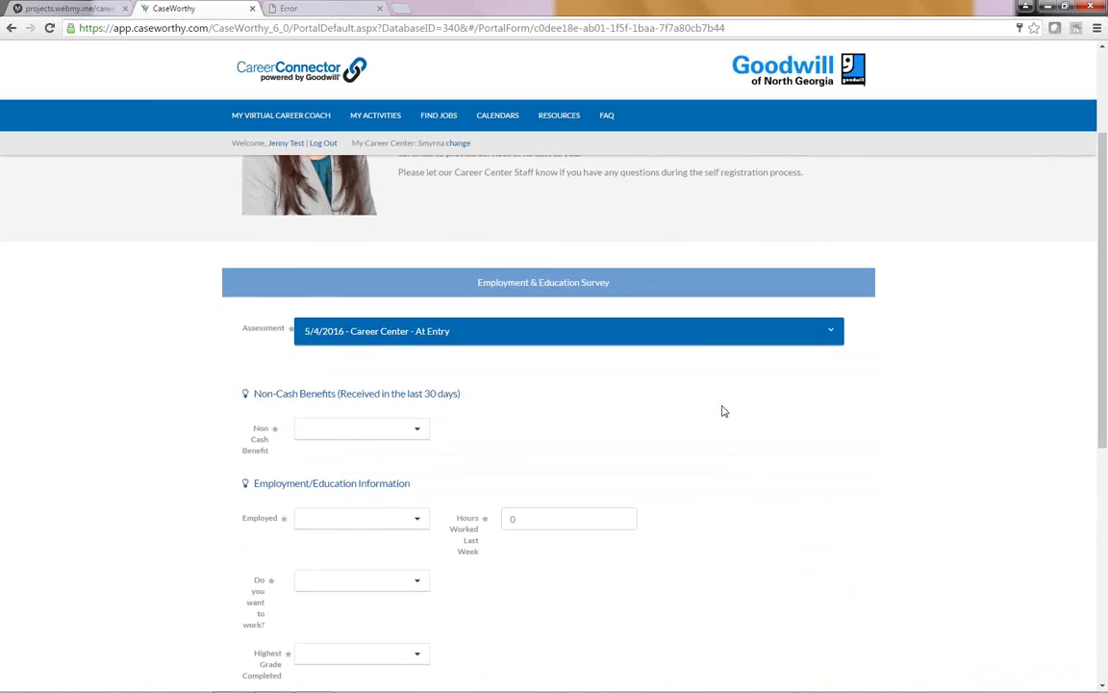
pyautogui.click(416, 398)
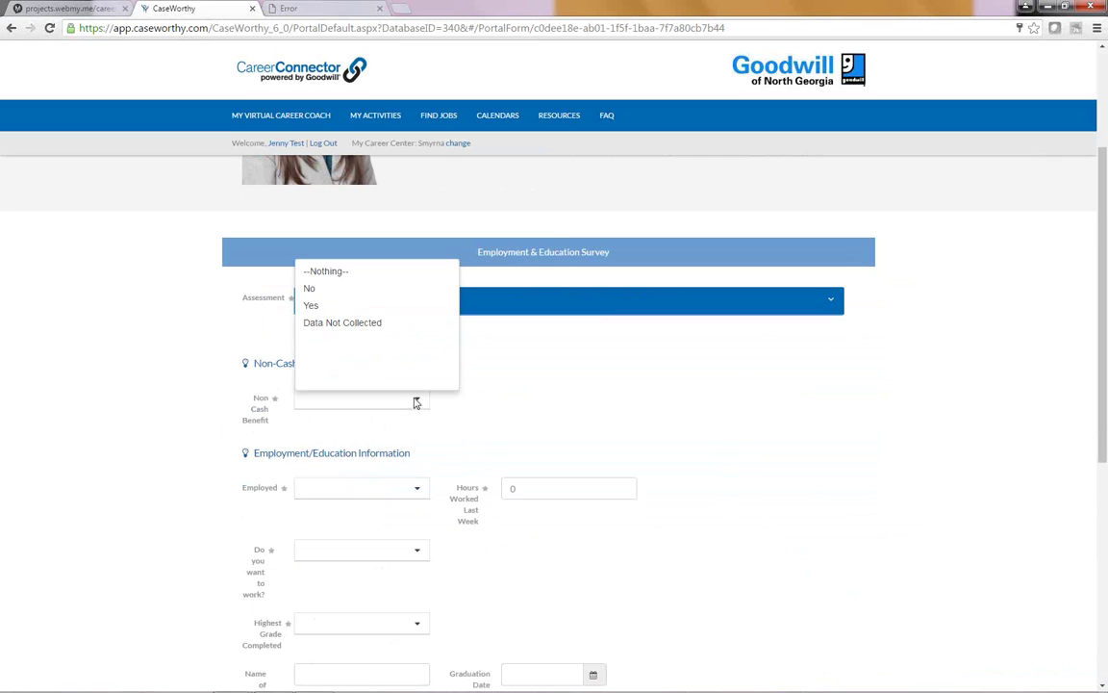
pyautogui.click(309, 291)
pyautogui.click(337, 400)
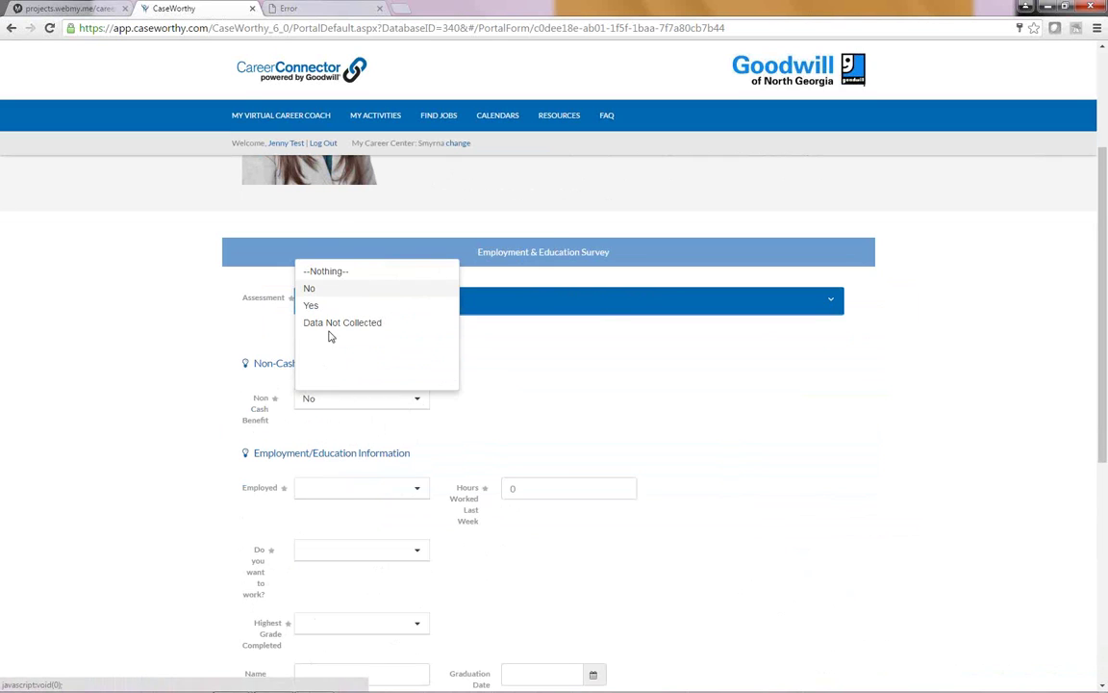
pyautogui.click(327, 306)
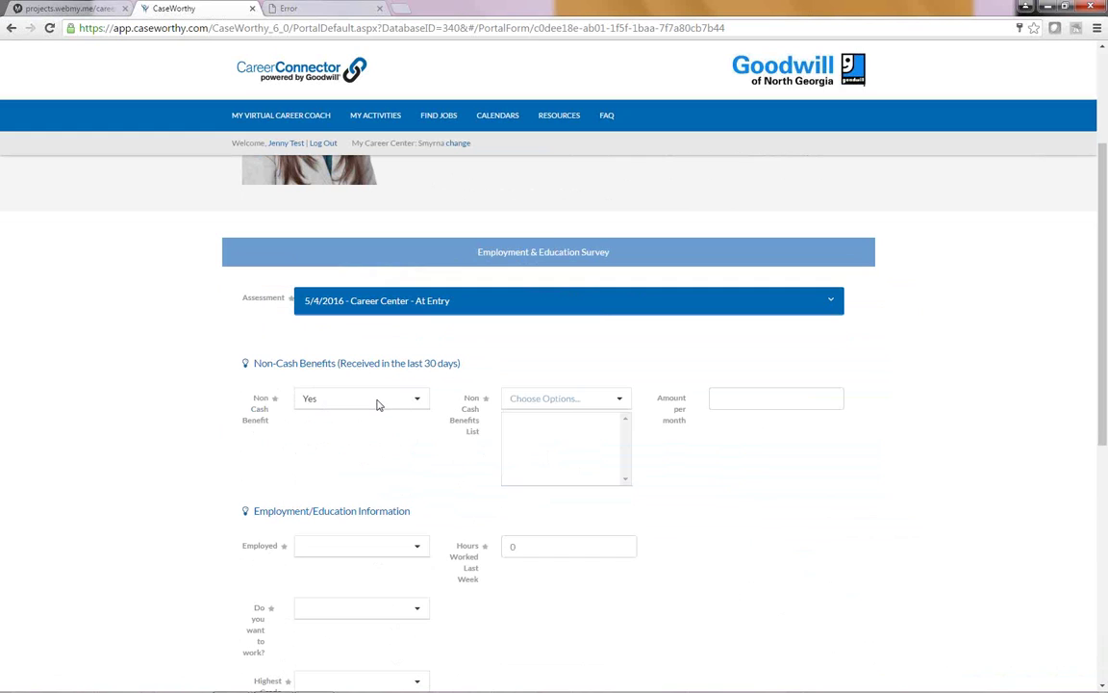
pyautogui.click(619, 402)
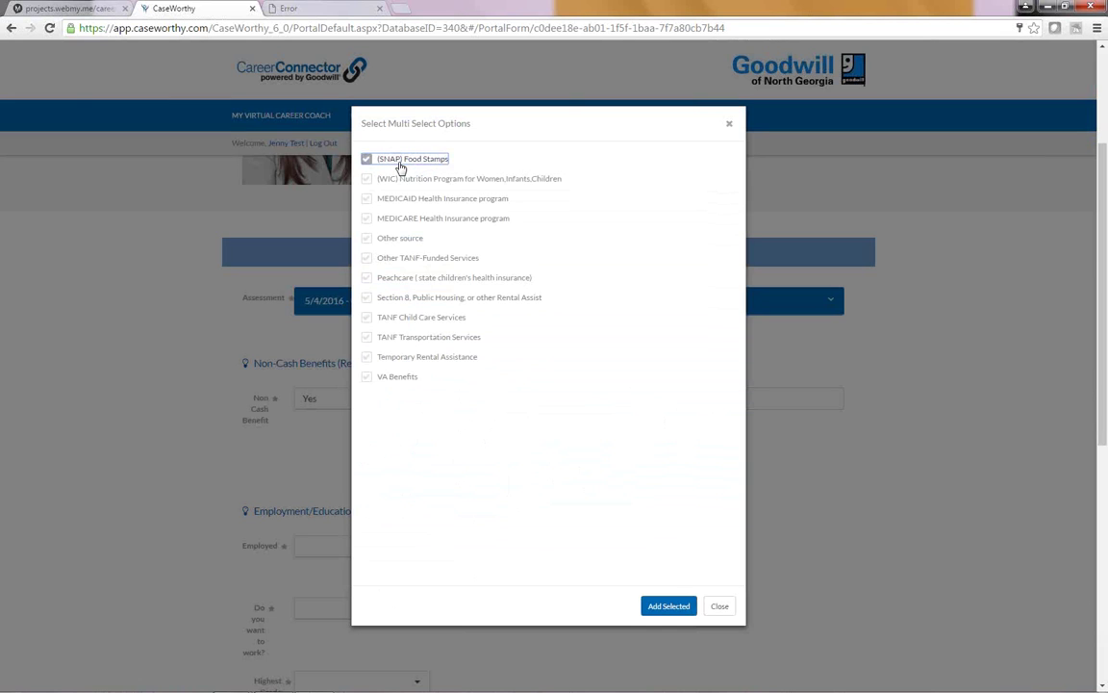
pyautogui.click(667, 607)
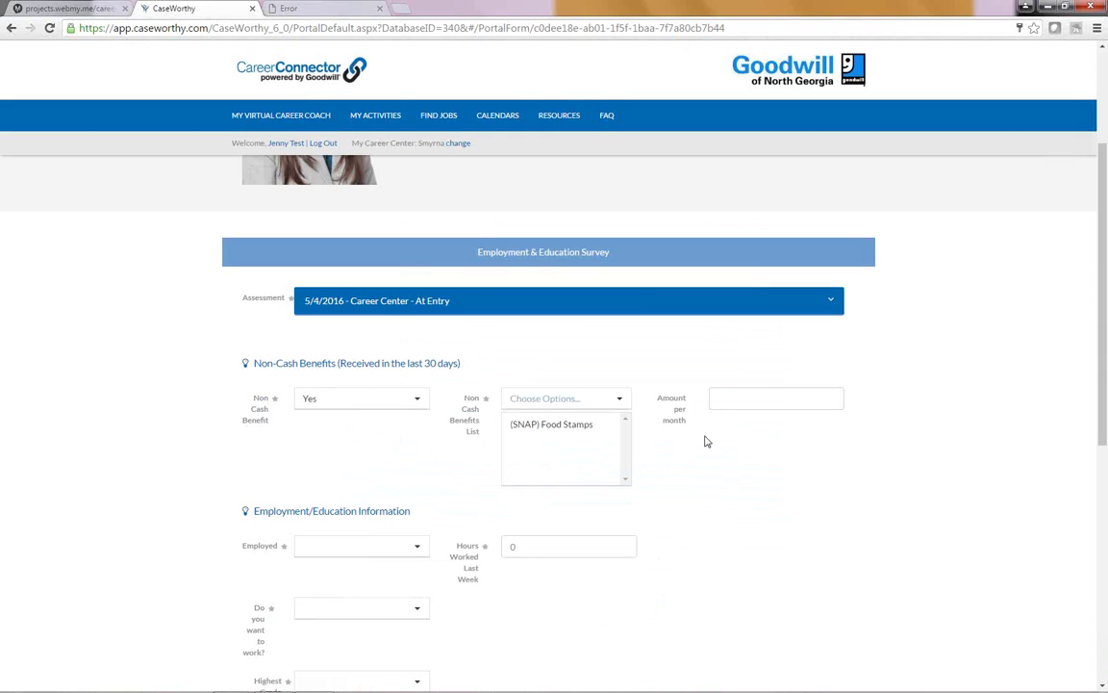
pyautogui.click(724, 404)
pyautogui.write('45.')
# Step: Mark the person as not employed but wanting to work
pyautogui.scroll(-2, 347, 349)
pyautogui.click(354, 352)
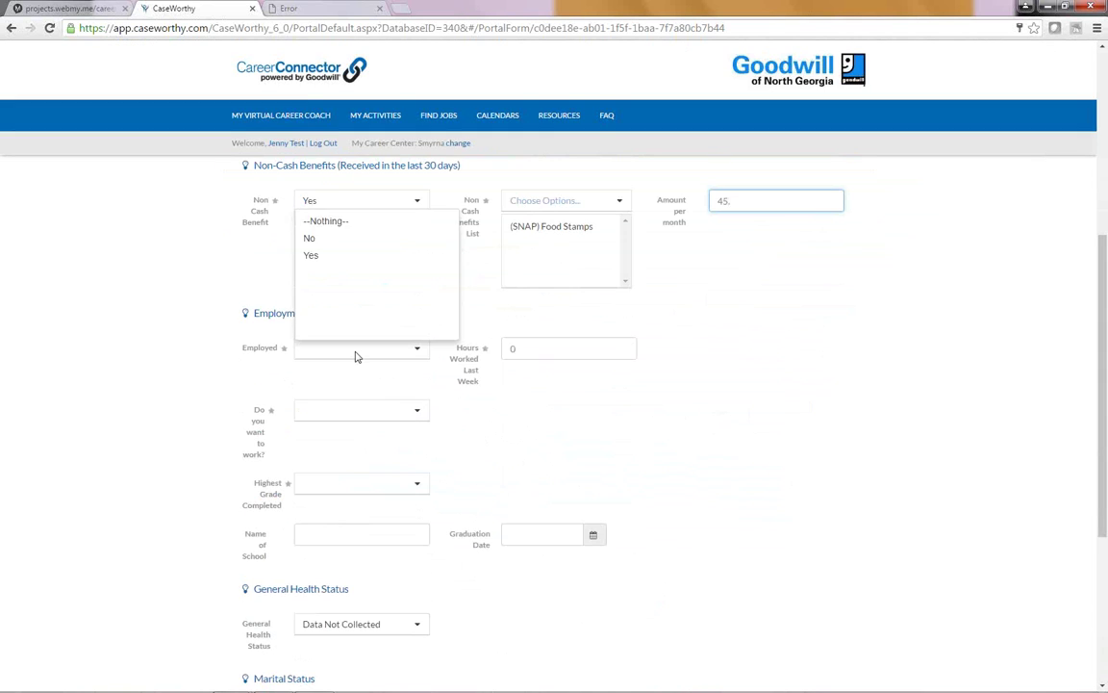
pyautogui.click(321, 241)
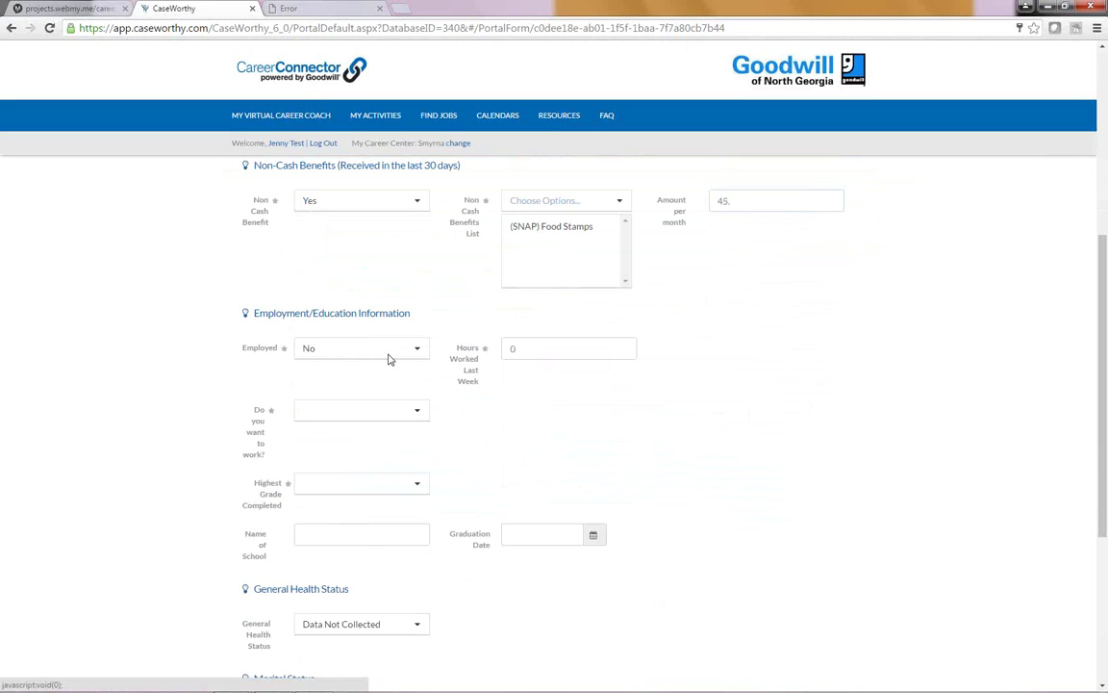
pyautogui.click(354, 416)
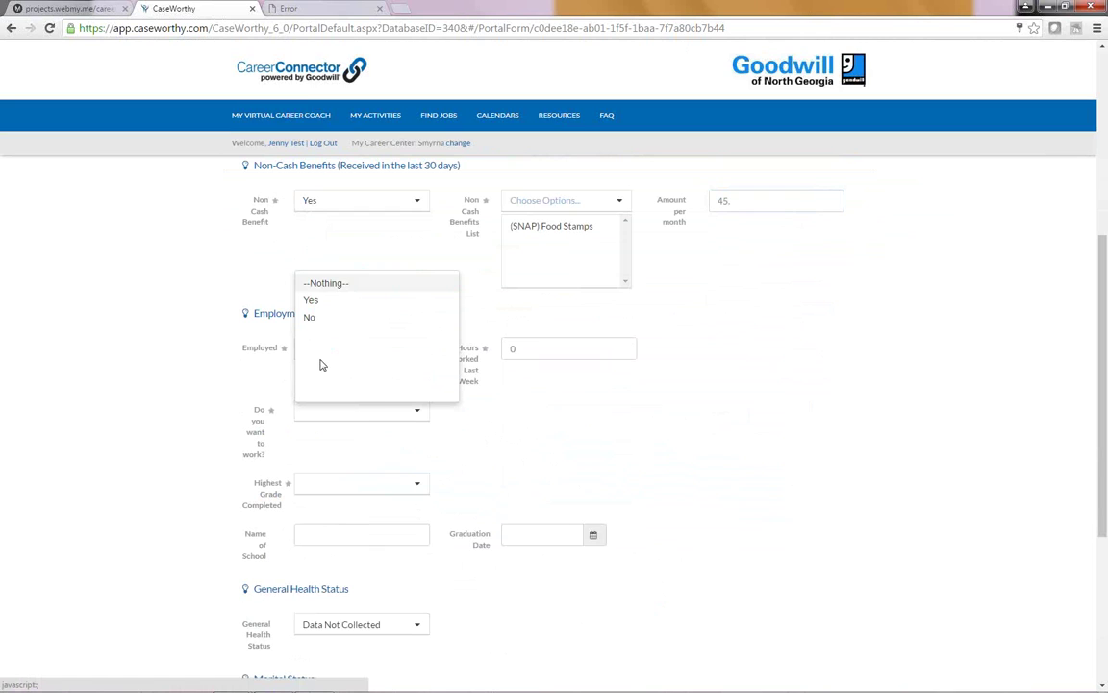
pyautogui.click(312, 320)
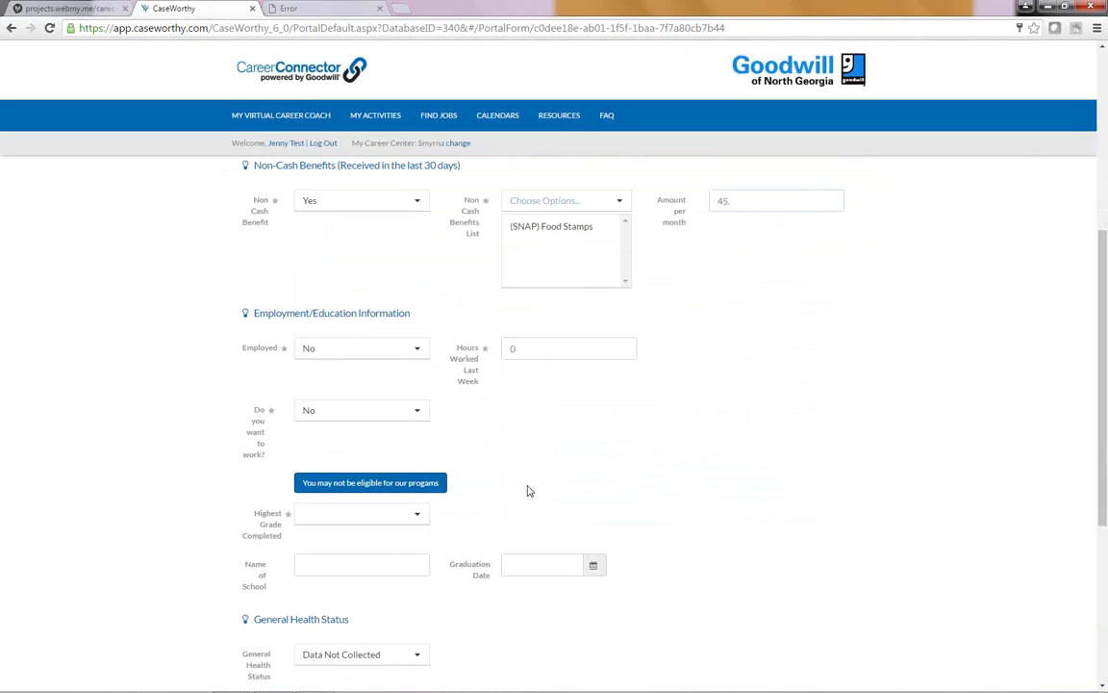
pyautogui.click(318, 420)
pyautogui.click(313, 301)
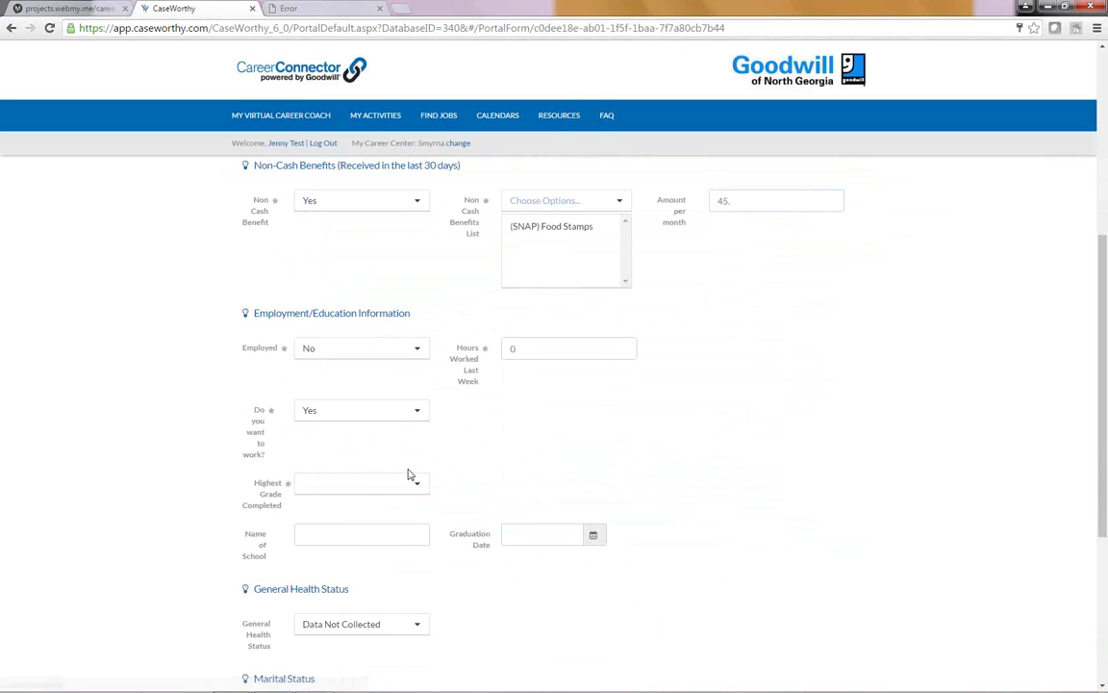
# Step: Set Post Secondary, Masters Degree, Excellent health, Married & Living with Spouse, and save
pyautogui.click(338, 486)
pyautogui.scroll(-1, 405, 453)
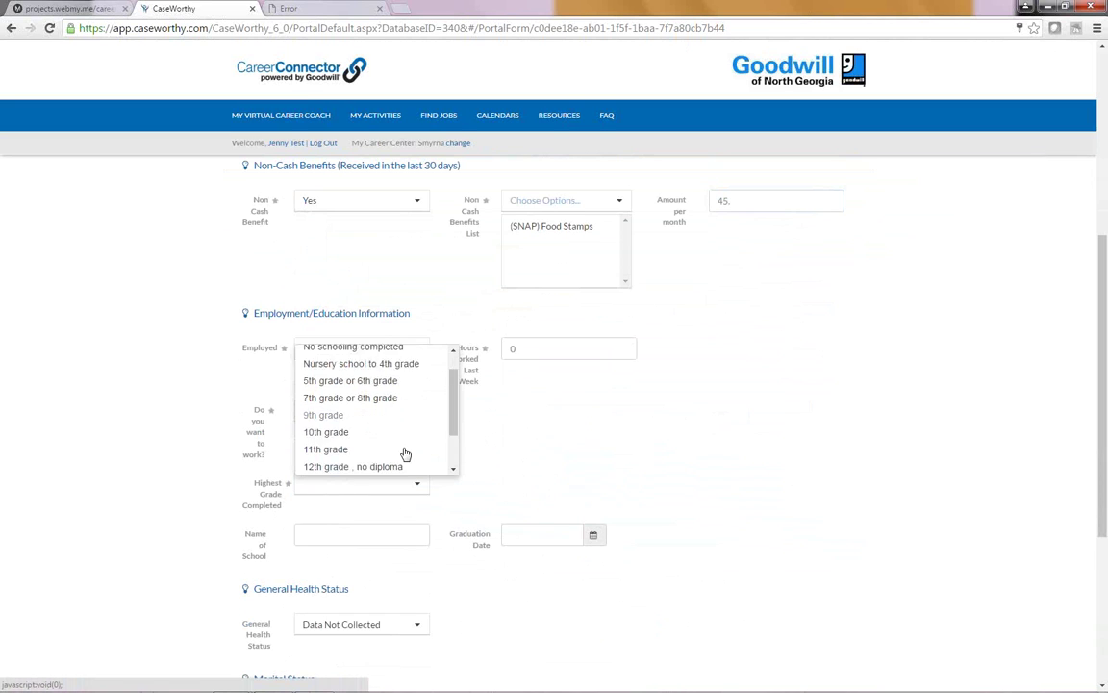
pyautogui.scroll(-5, 405, 453)
pyautogui.click(348, 207)
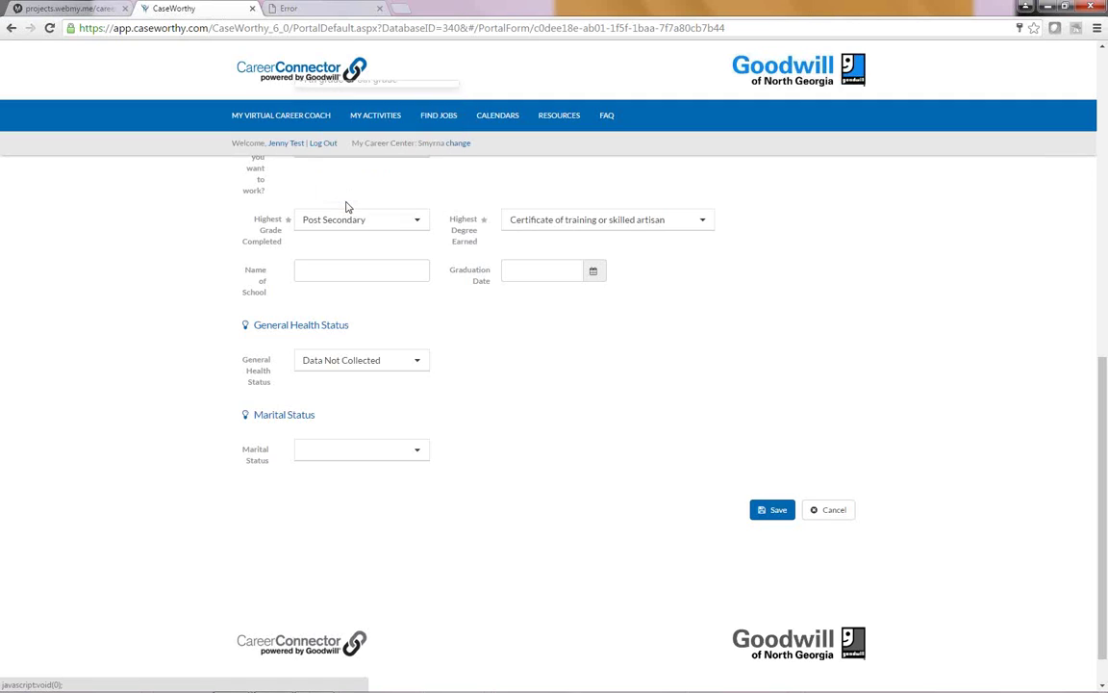
pyautogui.click(616, 220)
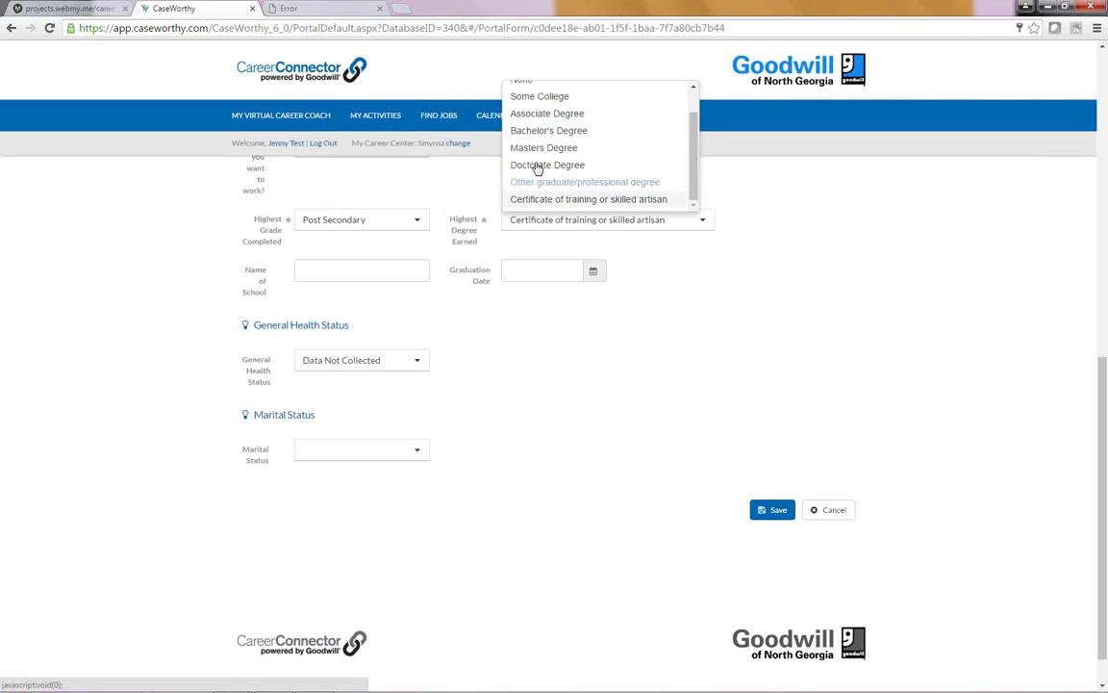
pyautogui.click(539, 149)
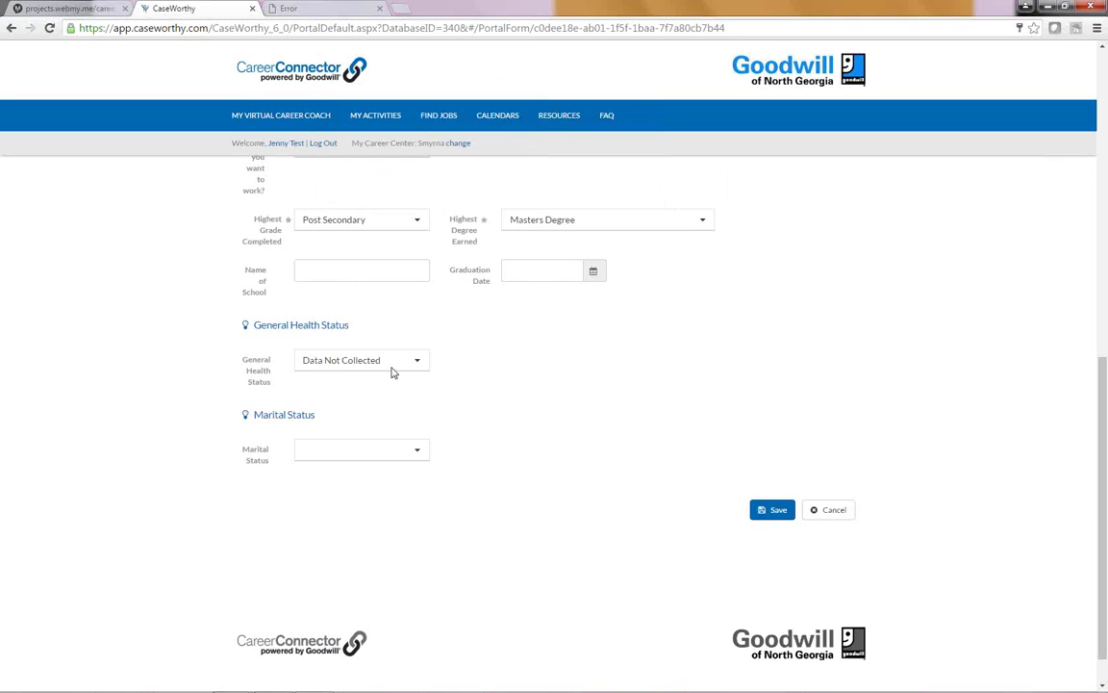
pyautogui.click(336, 364)
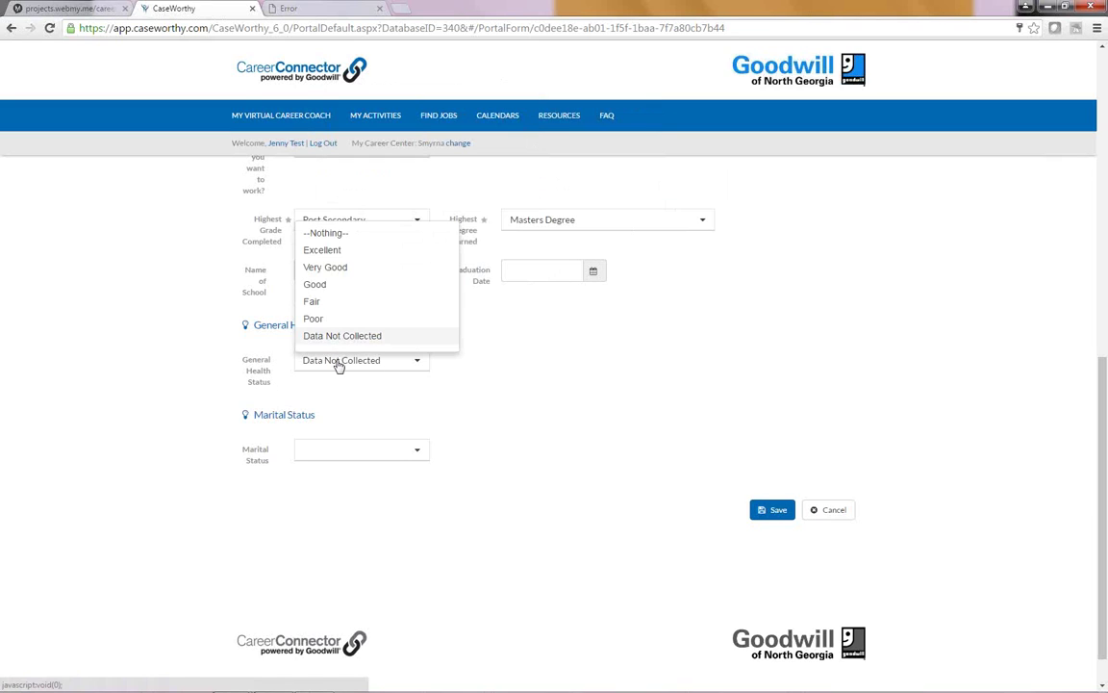
pyautogui.click(337, 250)
pyautogui.click(362, 459)
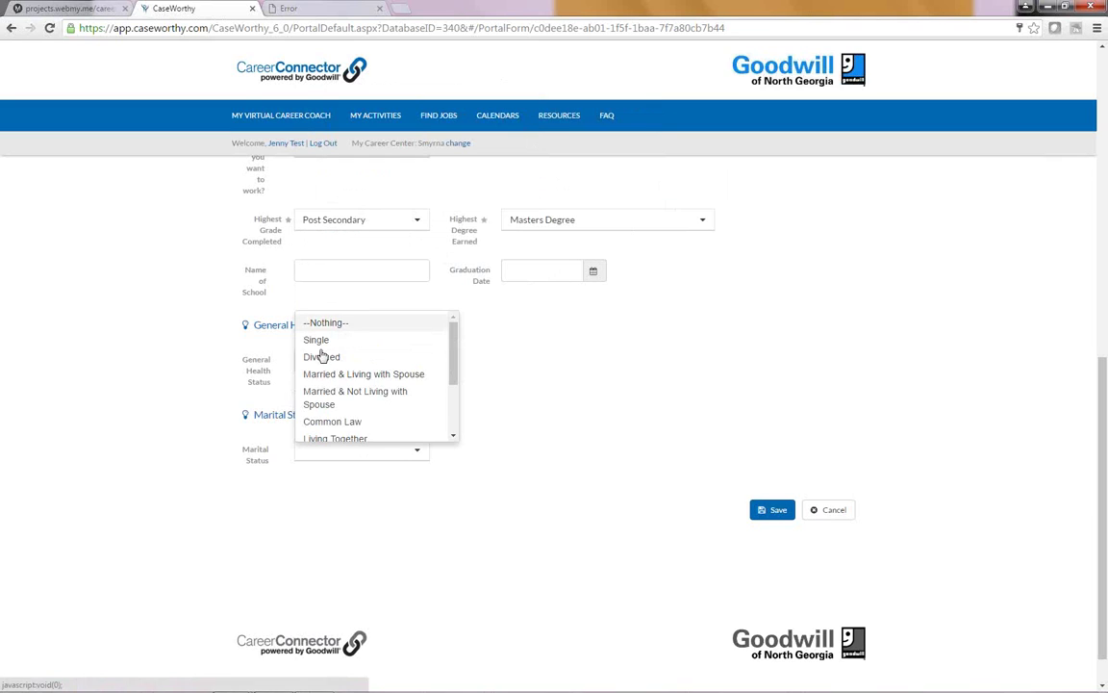
pyautogui.click(326, 374)
pyautogui.click(780, 510)
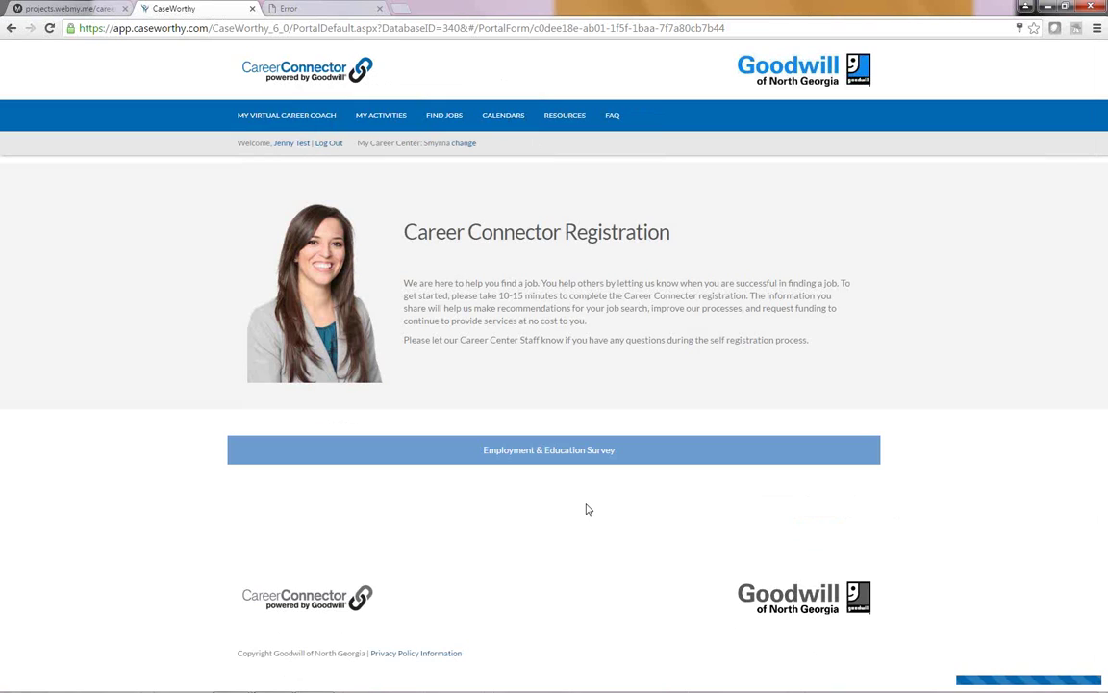
# Step: Choose Public for both transportation questions, tick driver's license, and save both surveys
pyautogui.scroll(-2, 603, 527)
pyautogui.click(472, 460)
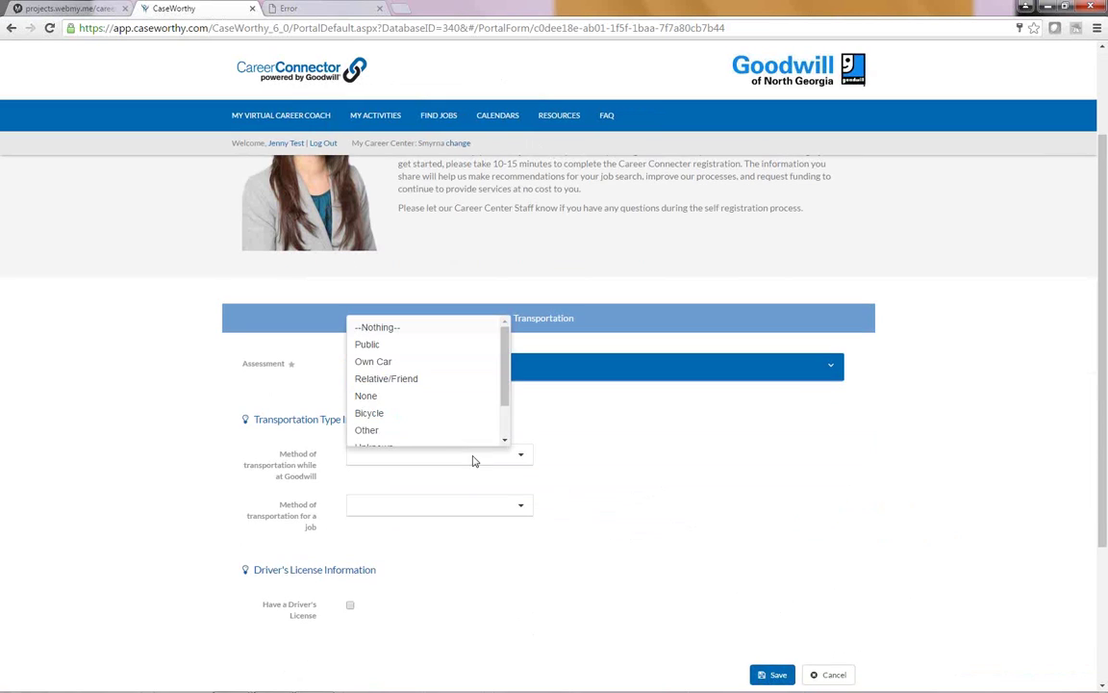
pyautogui.click(377, 345)
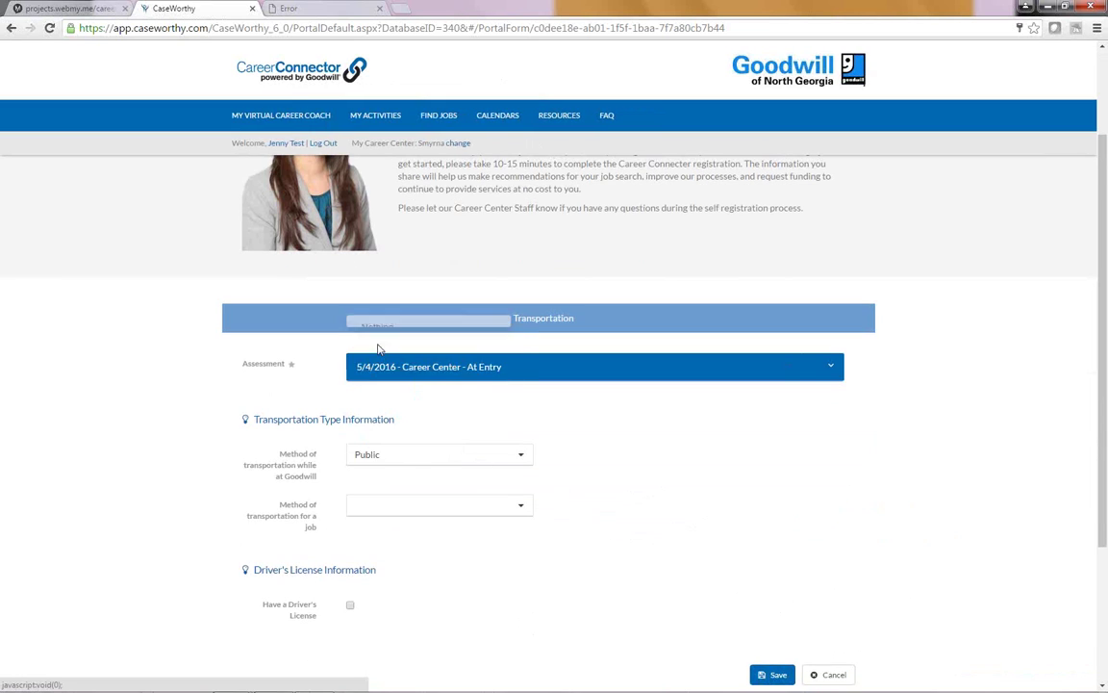
pyautogui.click(459, 512)
pyautogui.click(376, 394)
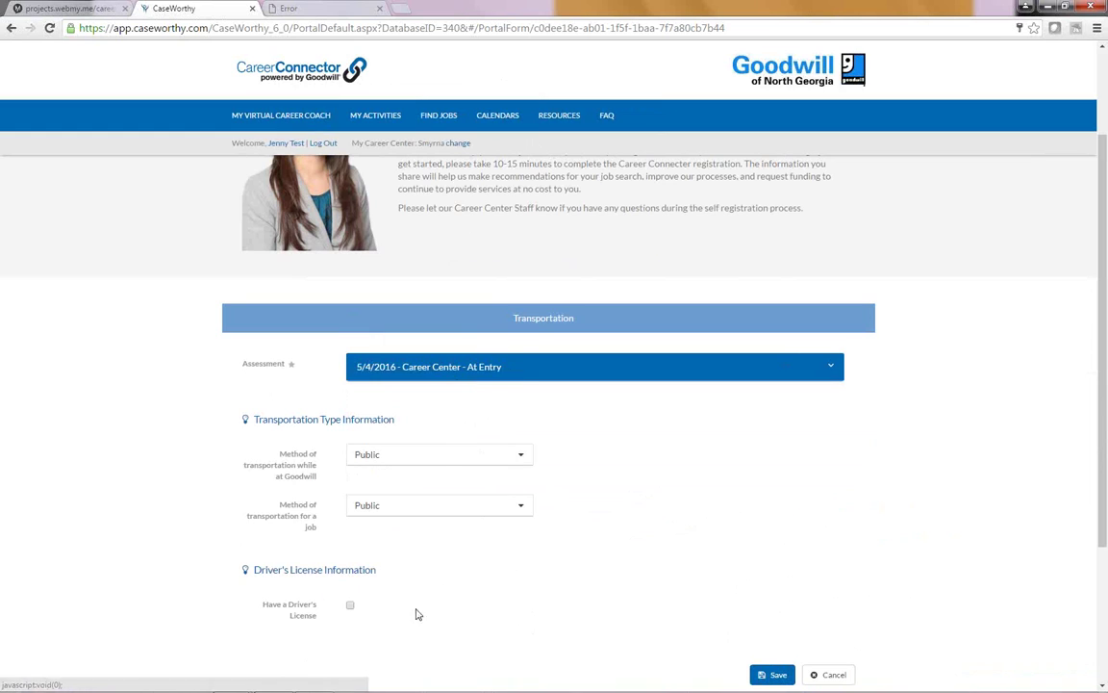
pyautogui.click(350, 606)
pyautogui.scroll(-2, 593, 590)
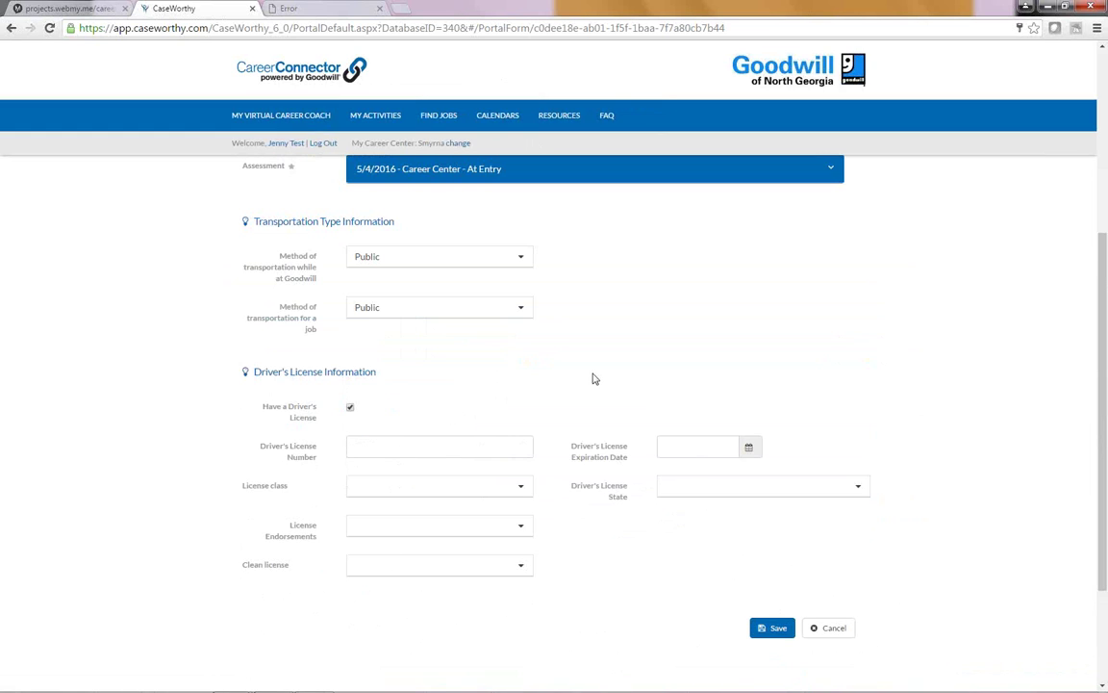
pyautogui.click(776, 631)
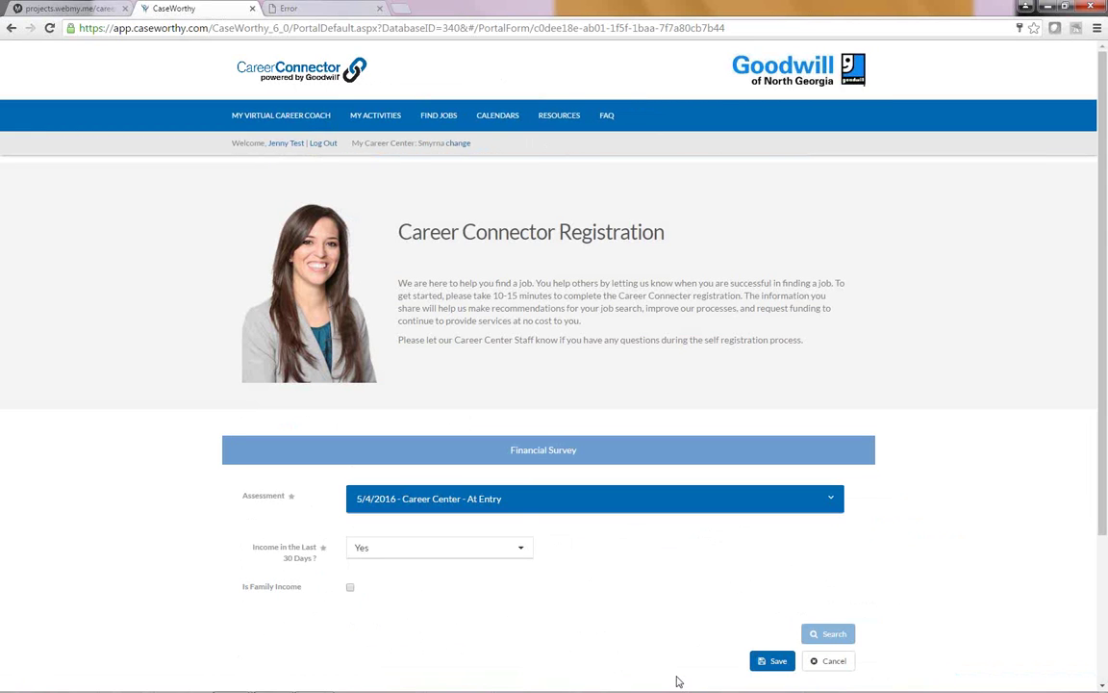
pyautogui.scroll(-1, 649, 568)
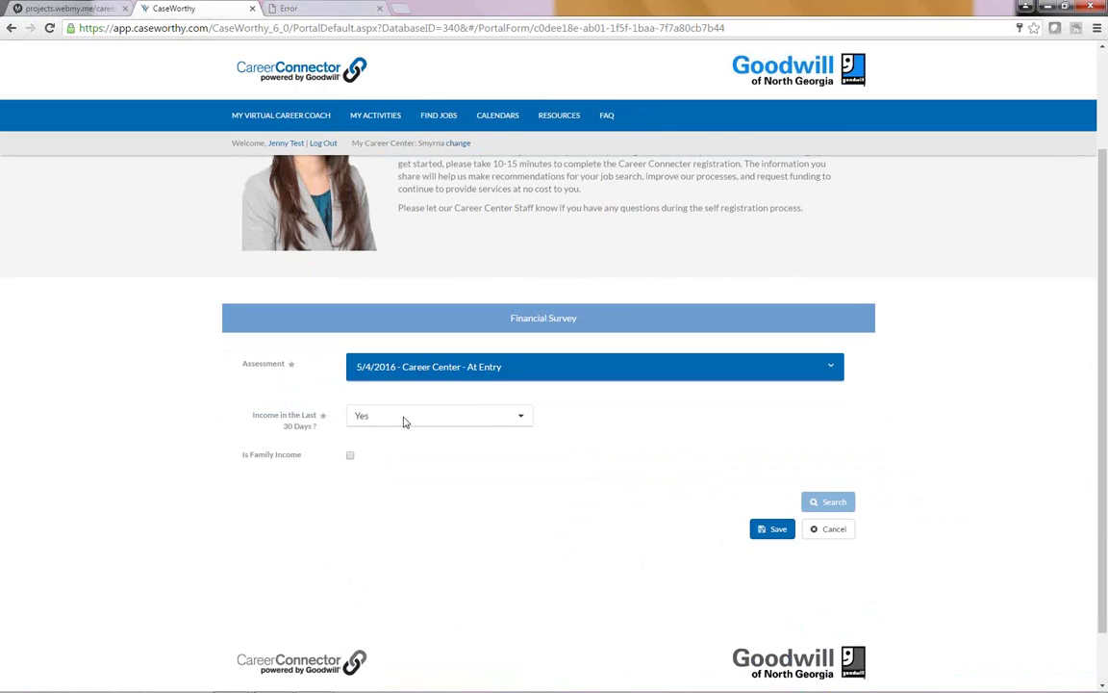
pyautogui.click(775, 528)
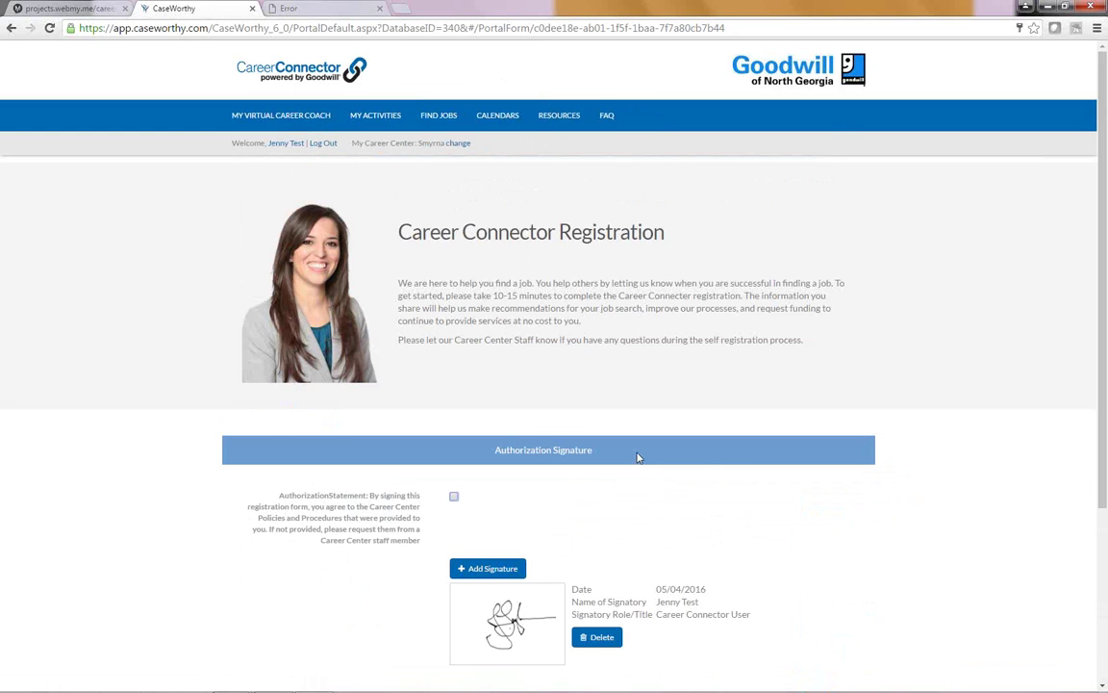
# Step: Agree to the authorization statement, draw and save a signature, and submit the form
pyautogui.scroll(-3, 637, 457)
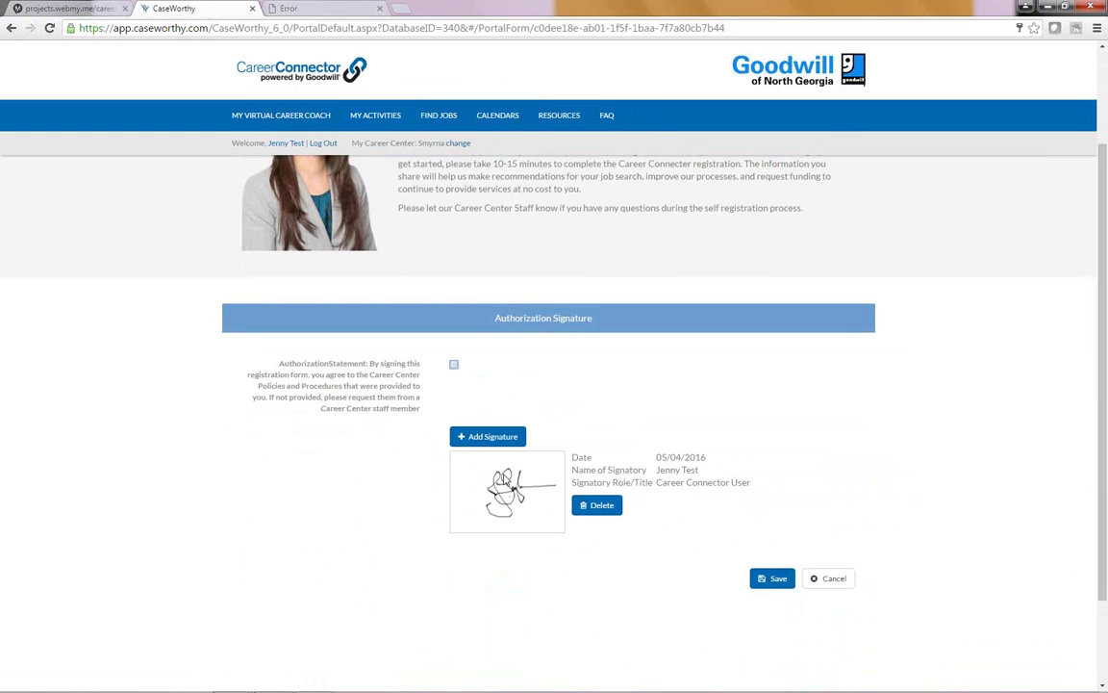
pyautogui.click(454, 365)
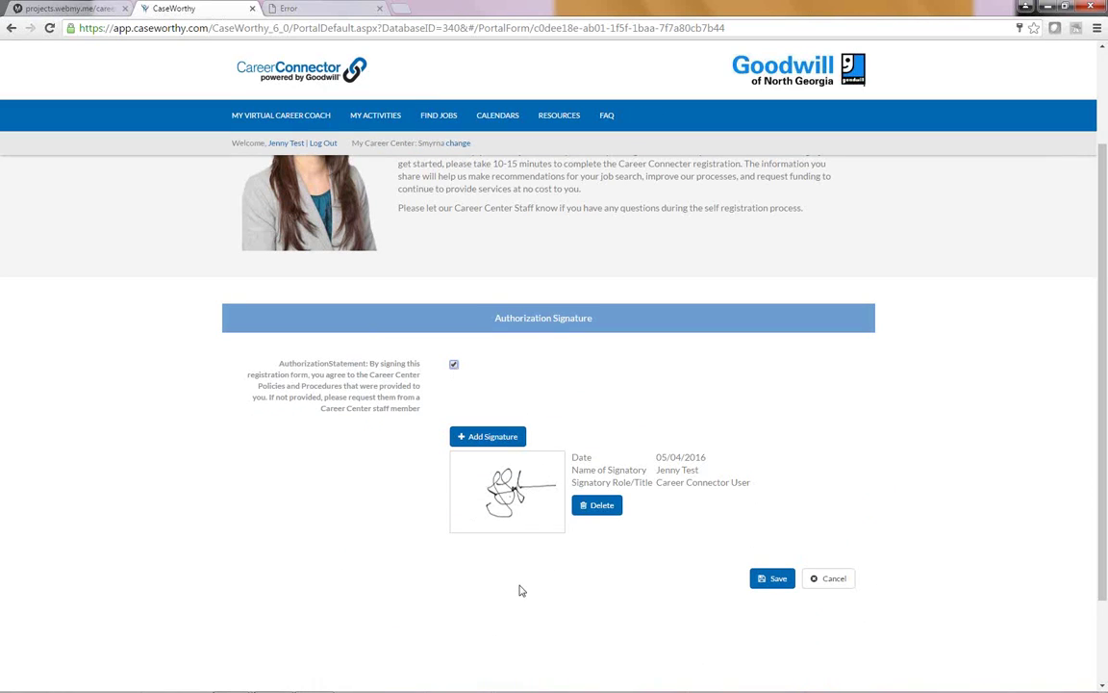
pyautogui.click(483, 436)
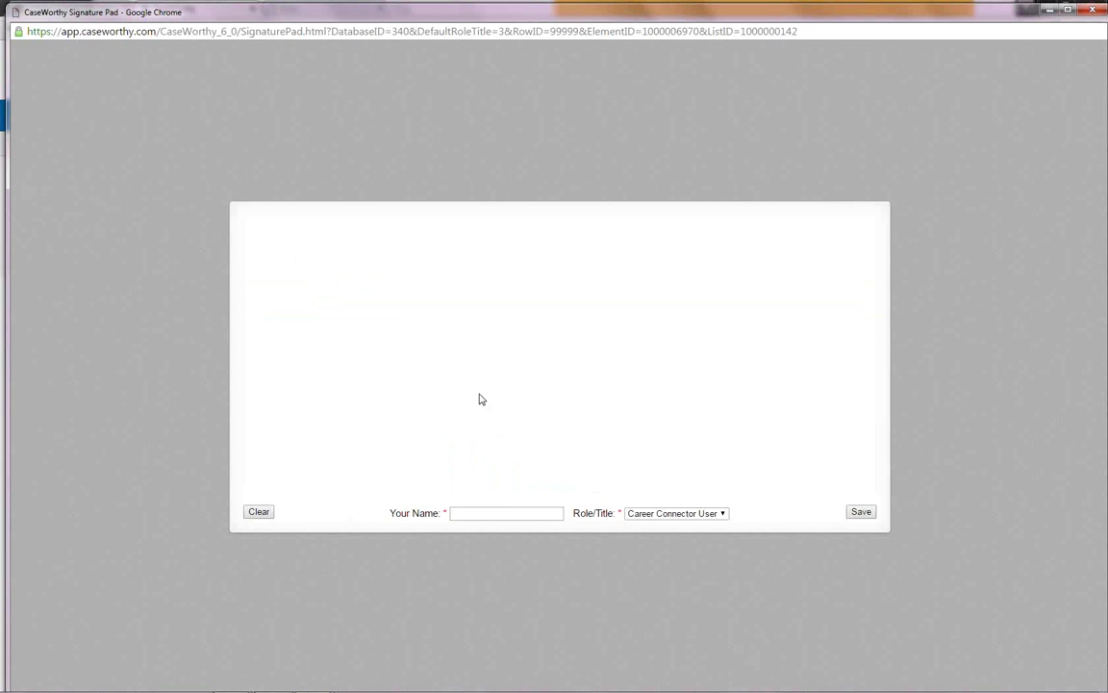
pyautogui.moveTo(480, 354)
pyautogui.mouseDown()
pyautogui.moveTo(433, 341)
pyautogui.moveTo(485, 421)
pyautogui.moveTo(512, 294)
pyautogui.moveTo(550, 276)
pyautogui.moveTo(520, 324)
pyautogui.moveTo(549, 321)
pyautogui.moveTo(603, 403)
pyautogui.moveTo(580, 316)
pyautogui.mouseUp()
pyautogui.moveTo(734, 313); pyautogui.dragTo(581, 315)
pyautogui.click(527, 340)
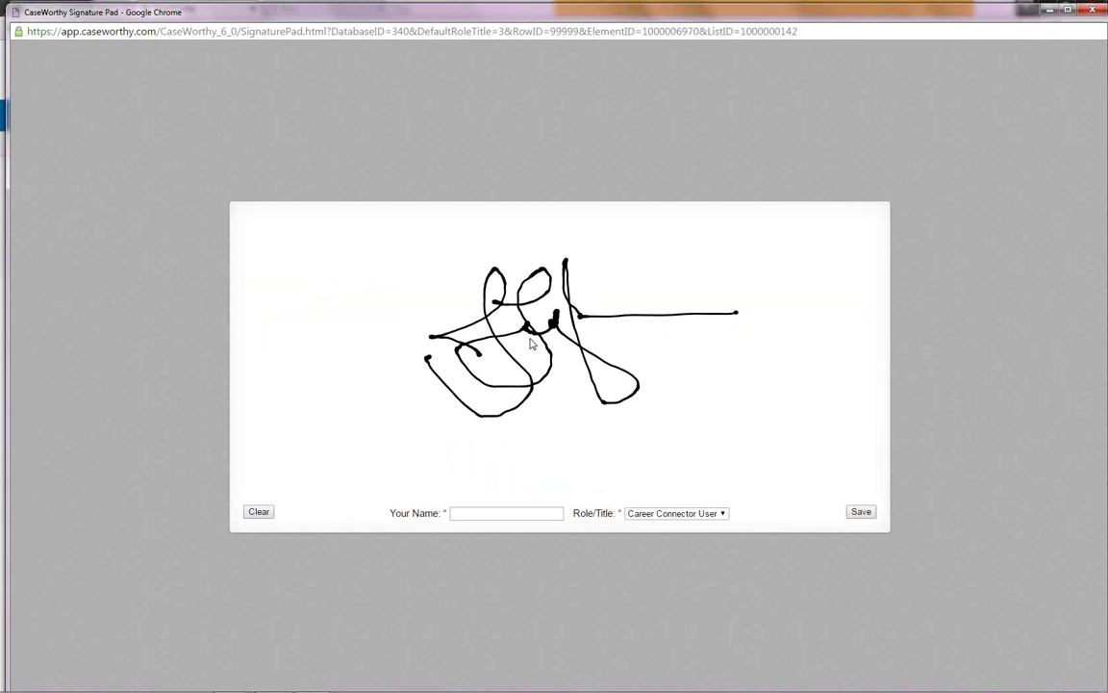
pyautogui.click(483, 513)
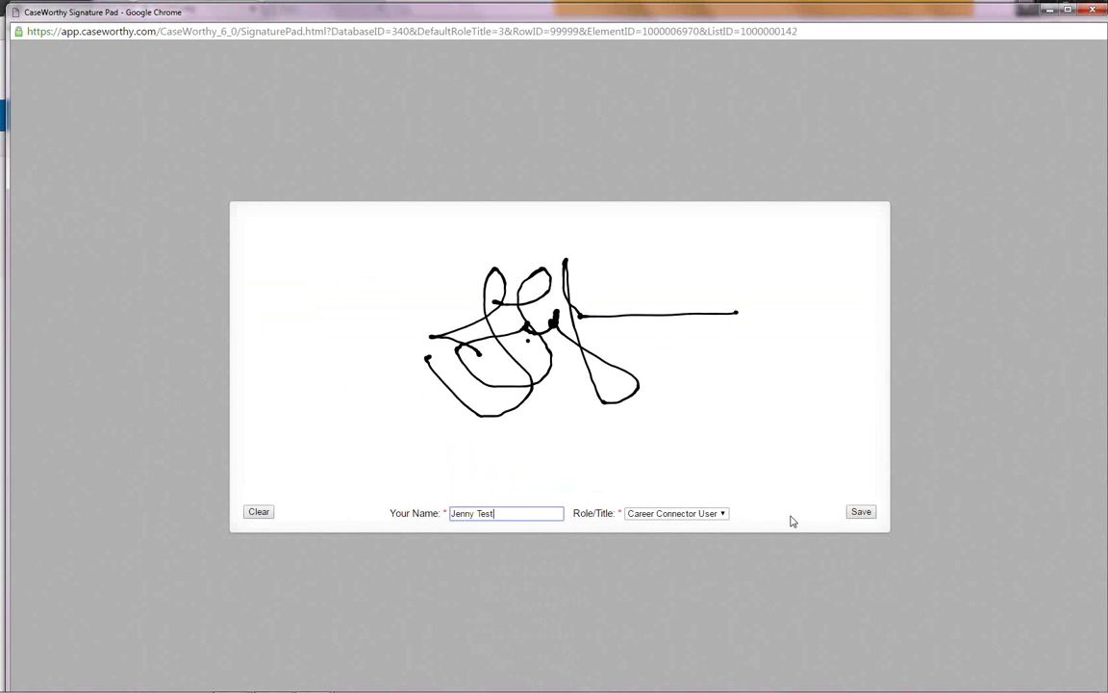
pyautogui.click(861, 512)
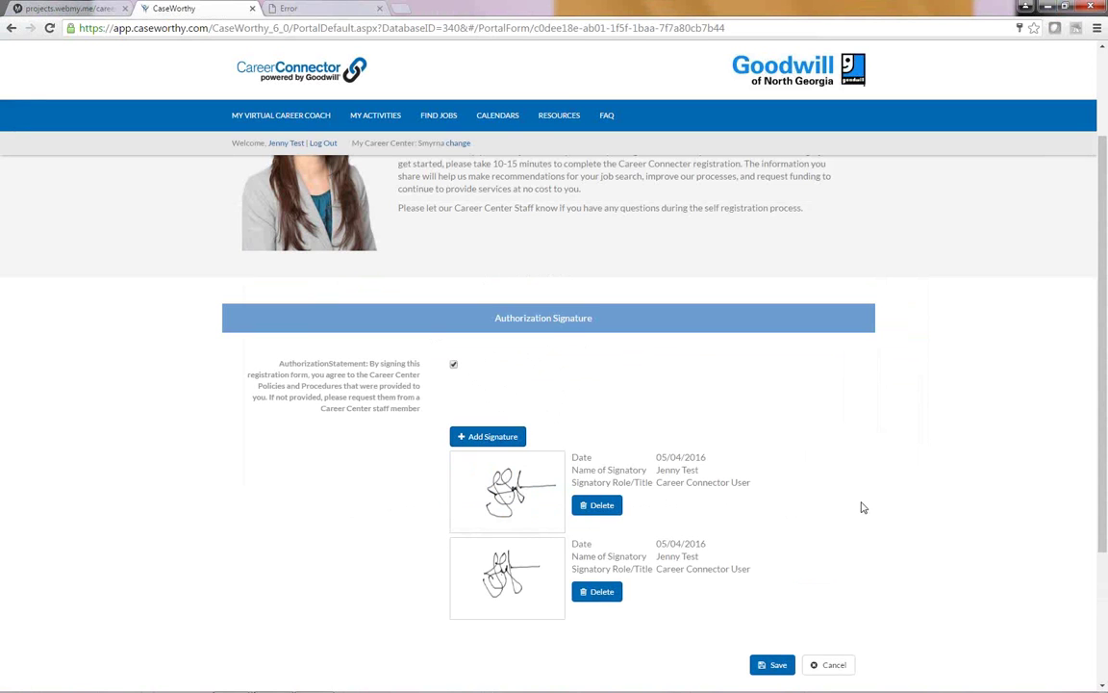
pyautogui.scroll(-1, 861, 507)
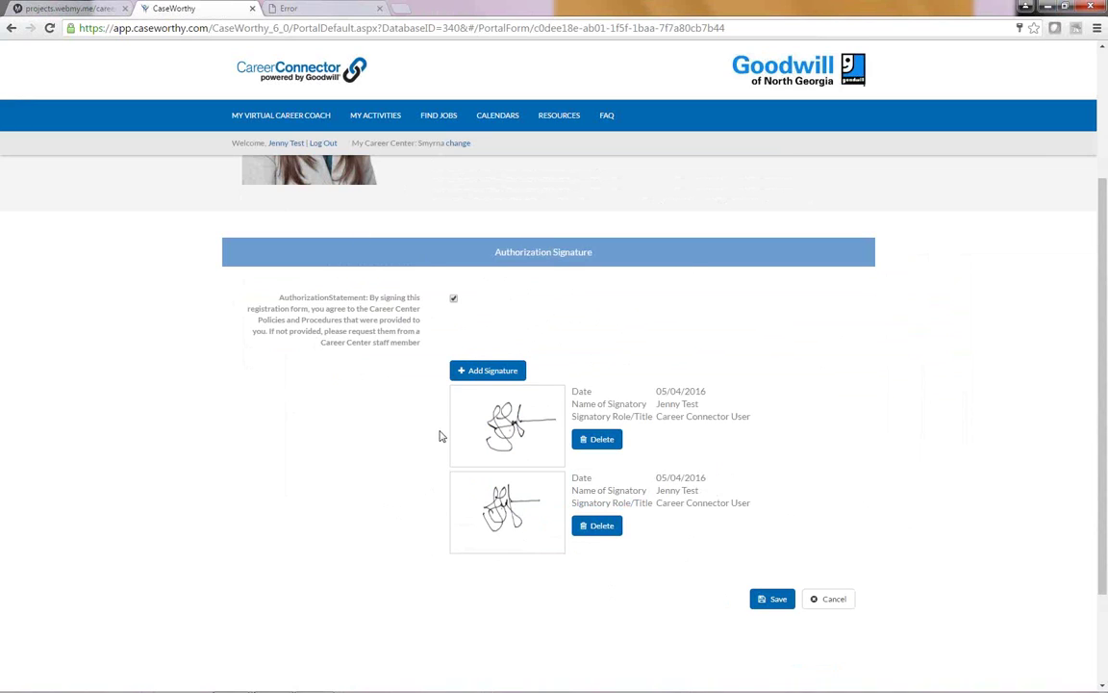
pyautogui.click(848, 598)
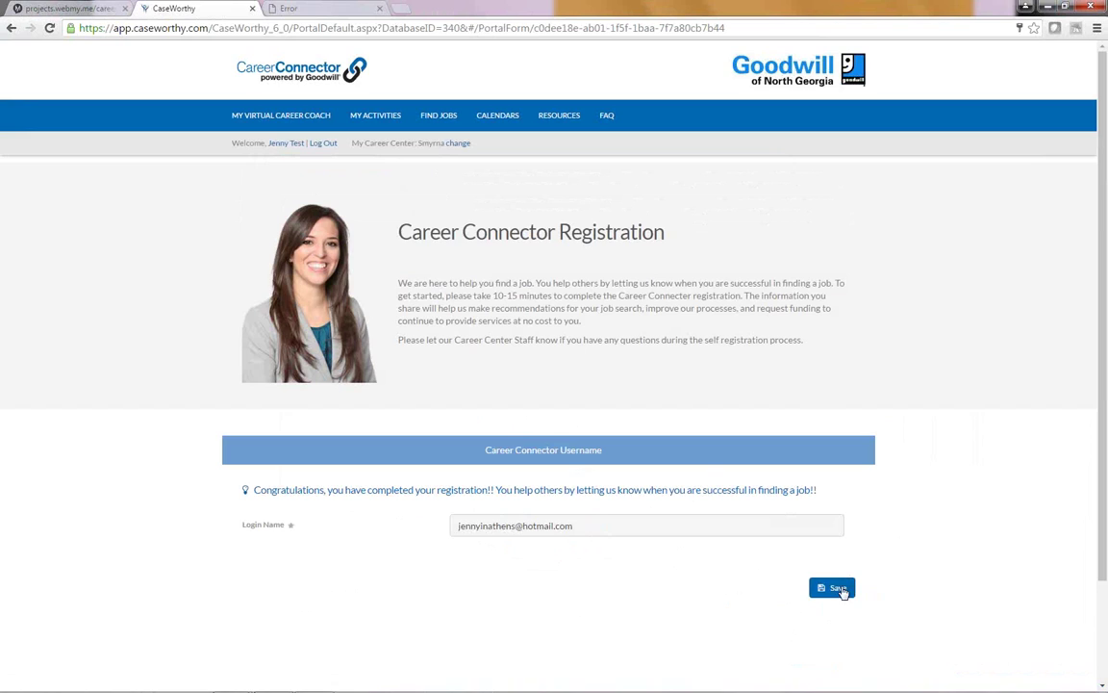
# Step: Save the login name, choose 'No, maybe later' for printing, and click Done
pyautogui.click(837, 588)
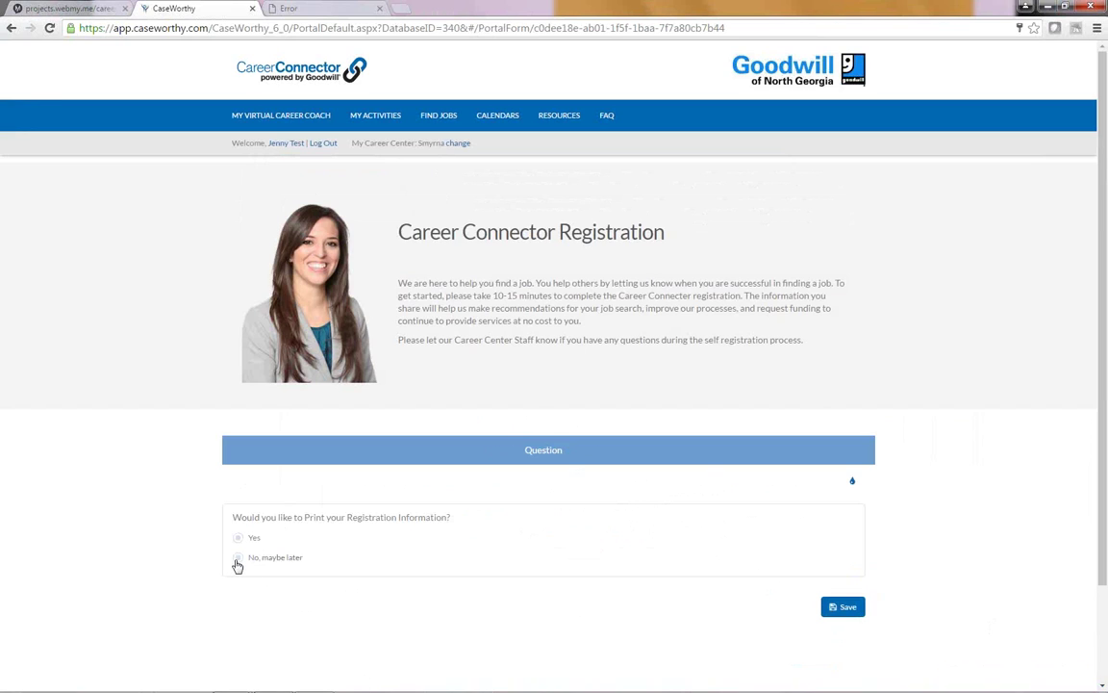
pyautogui.click(238, 560)
pyautogui.click(836, 613)
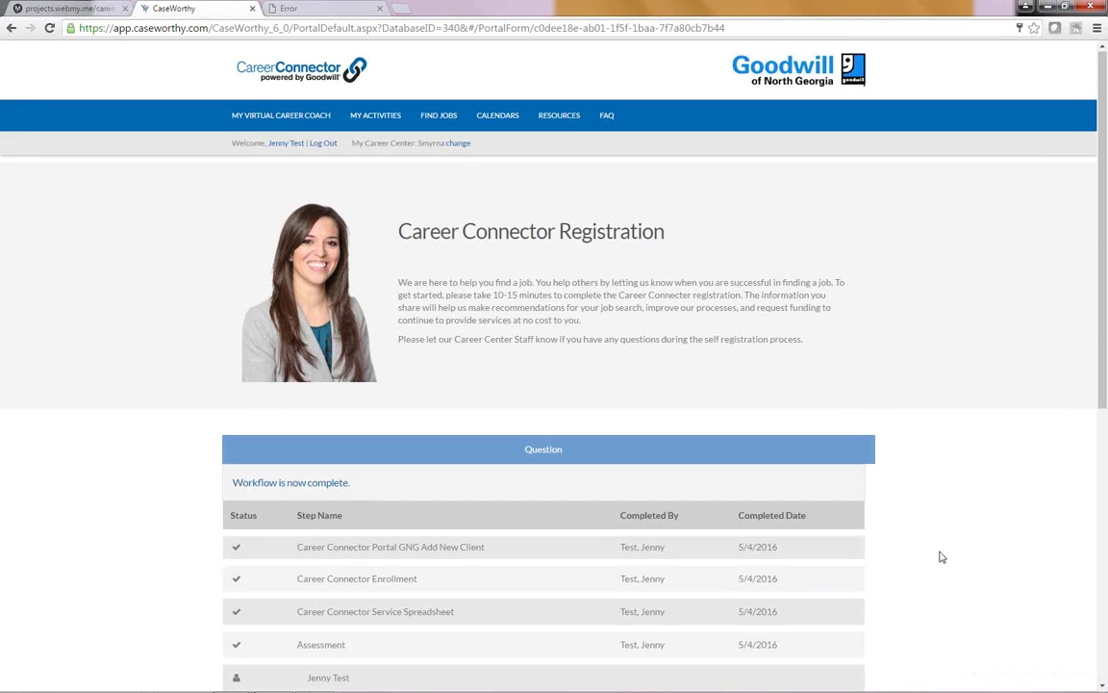
pyautogui.scroll(-3, 942, 557)
pyautogui.scroll(-2, 942, 557)
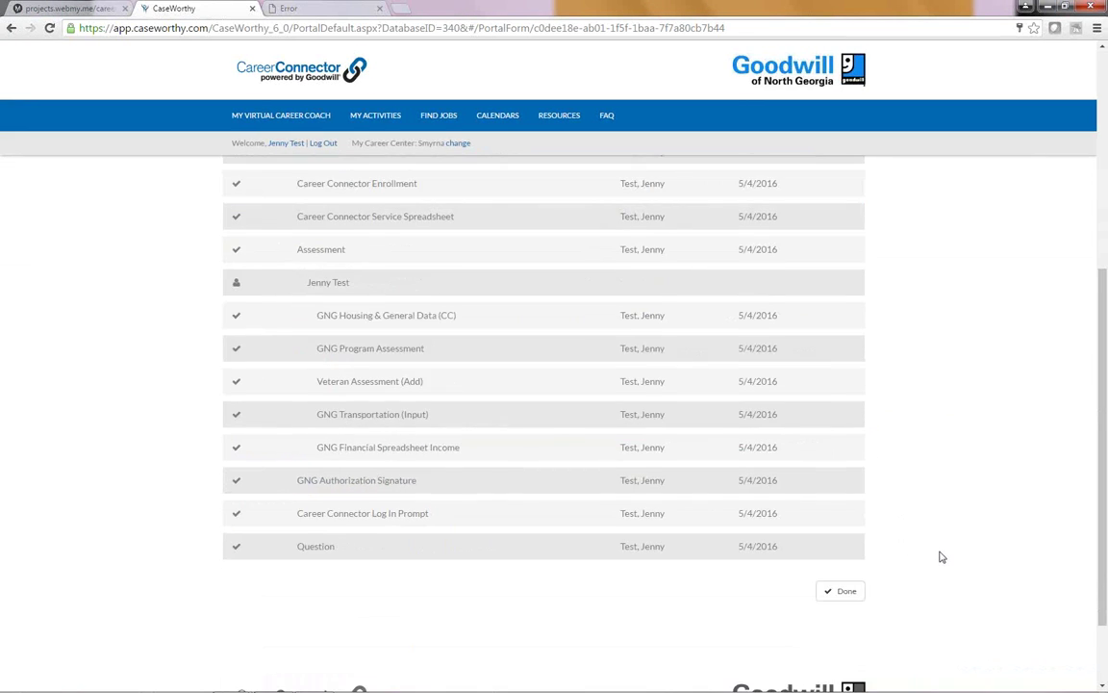
pyautogui.scroll(2, 942, 557)
pyautogui.scroll(-2, 942, 557)
pyautogui.scroll(-1, 942, 557)
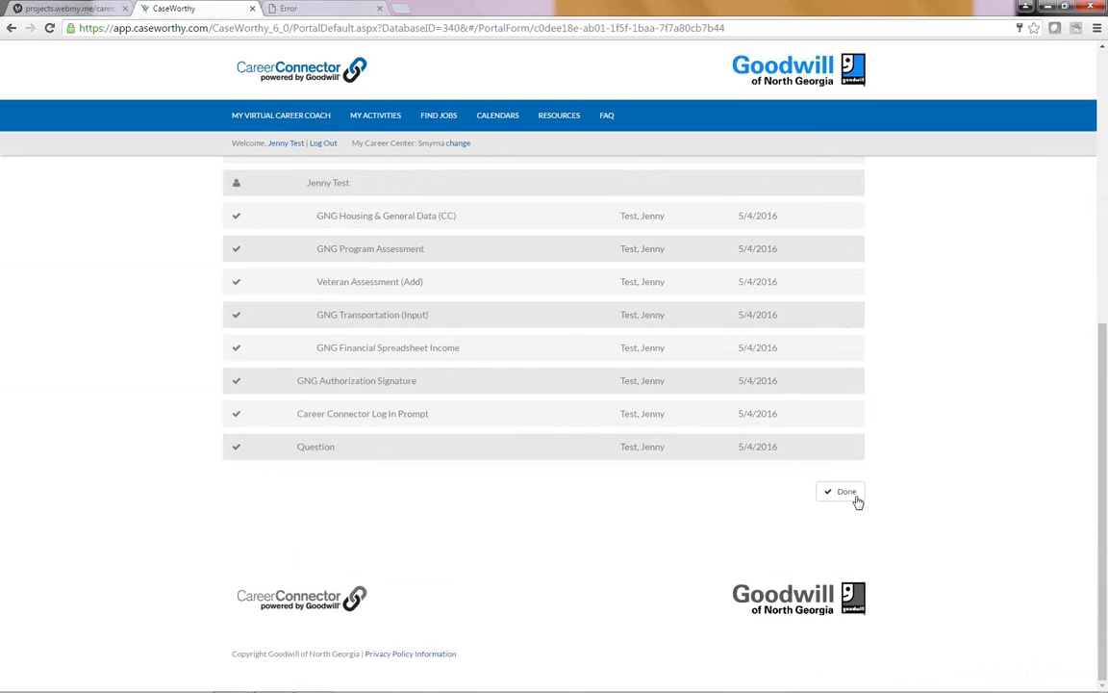
pyautogui.click(846, 493)
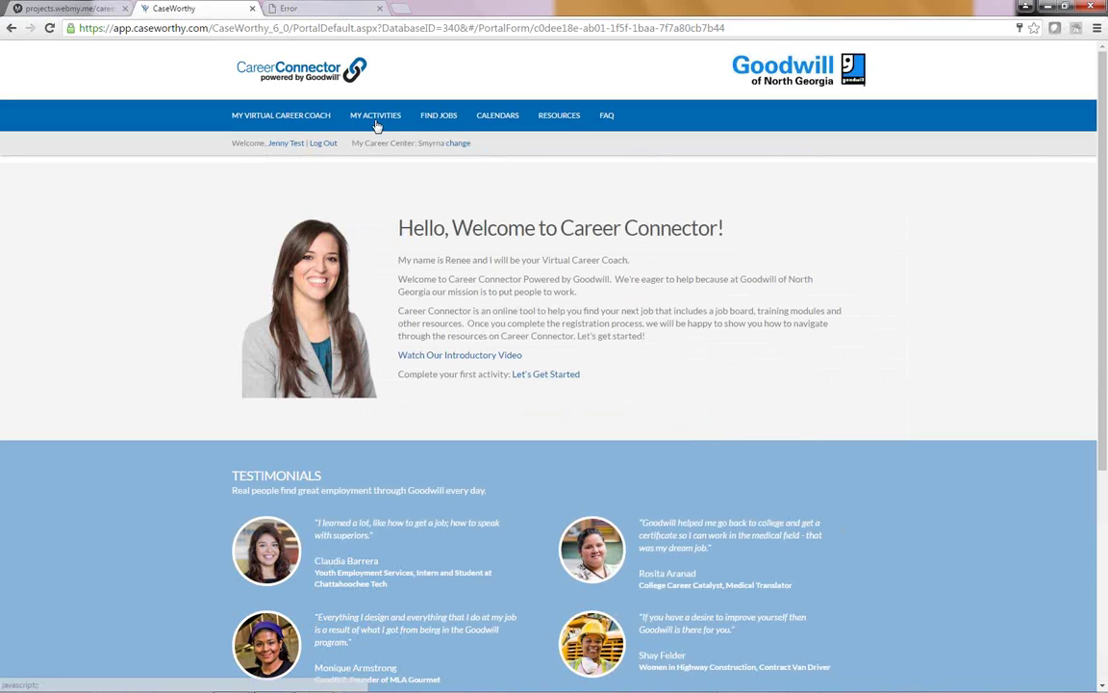
# Step: Open Career Pathways from My Activities and scroll down to the eleven Explore Careers categories
pyautogui.moveTo(367, 125)
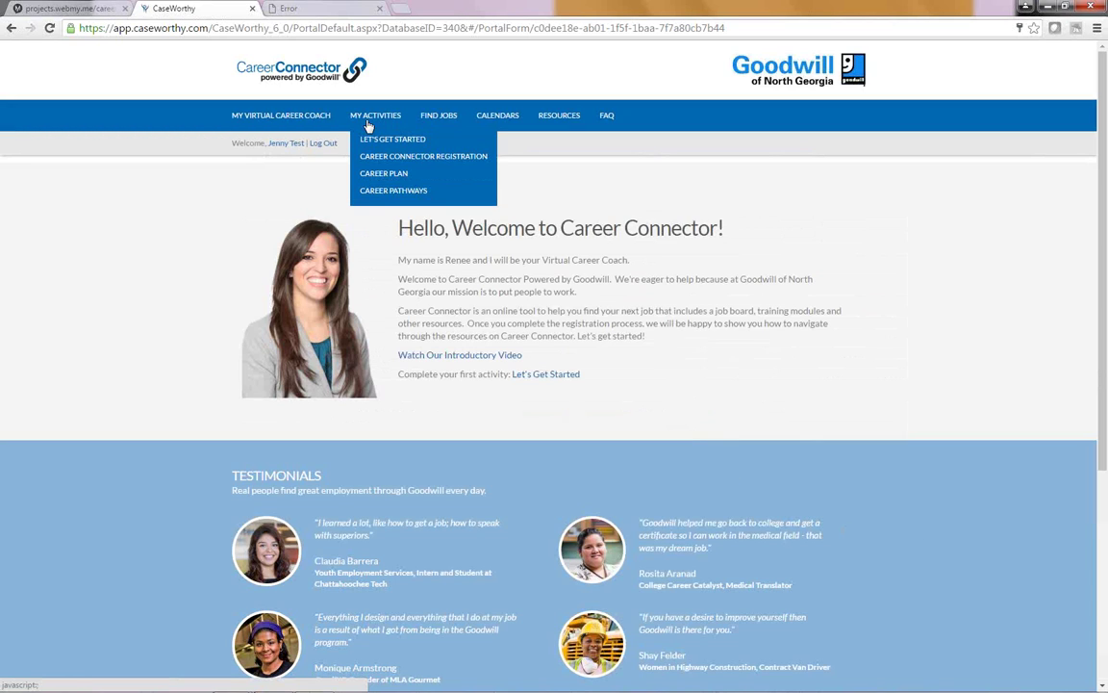
pyautogui.click(366, 190)
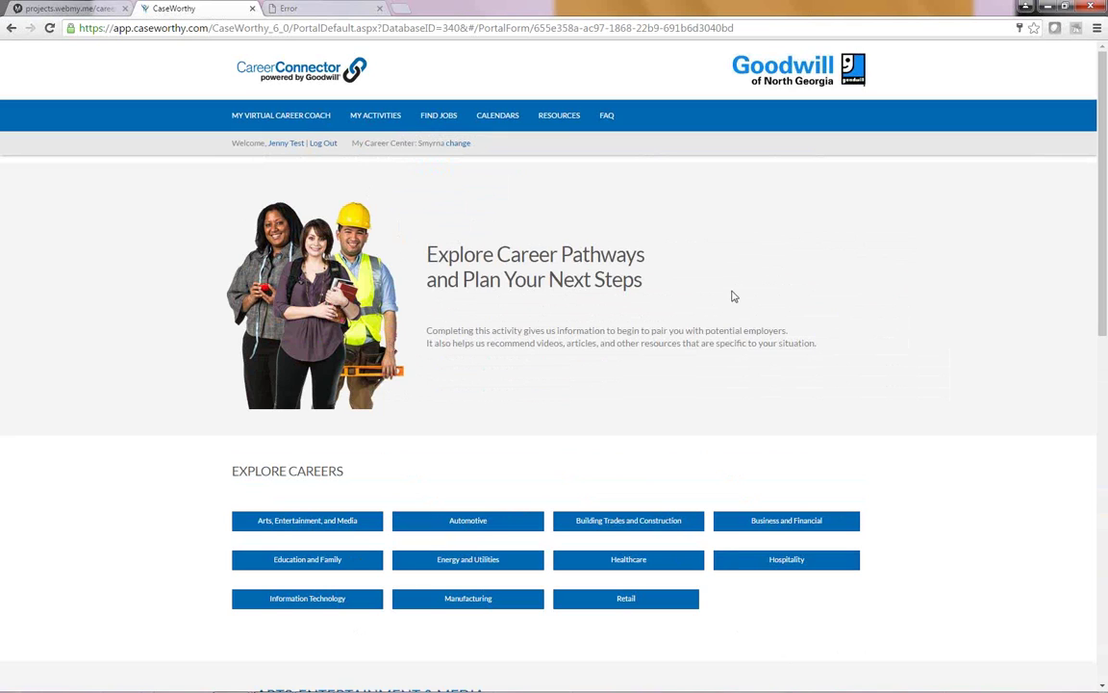
pyautogui.scroll(-2, 740, 301)
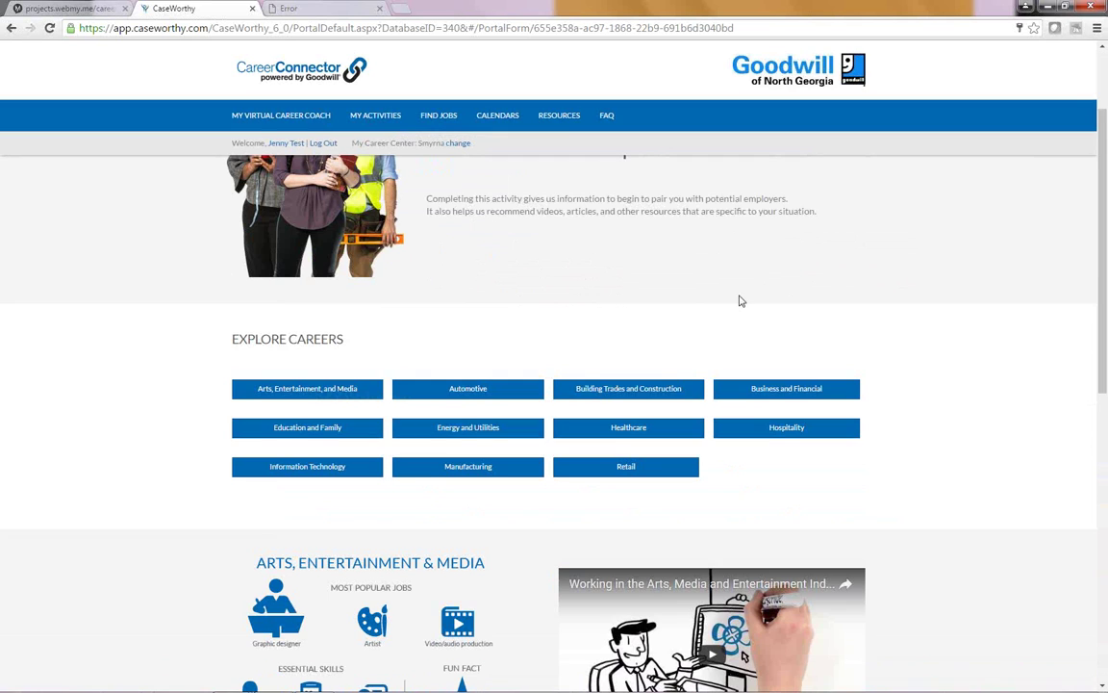
pyautogui.scroll(-1, 740, 301)
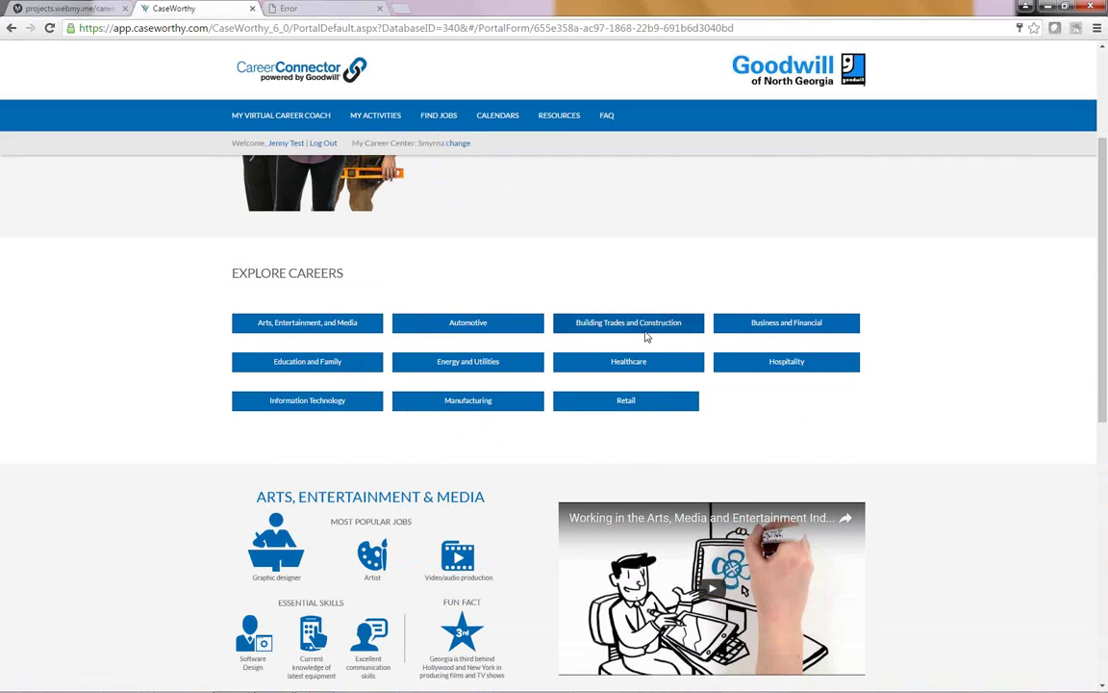
pyautogui.scroll(-2, 915, 366)
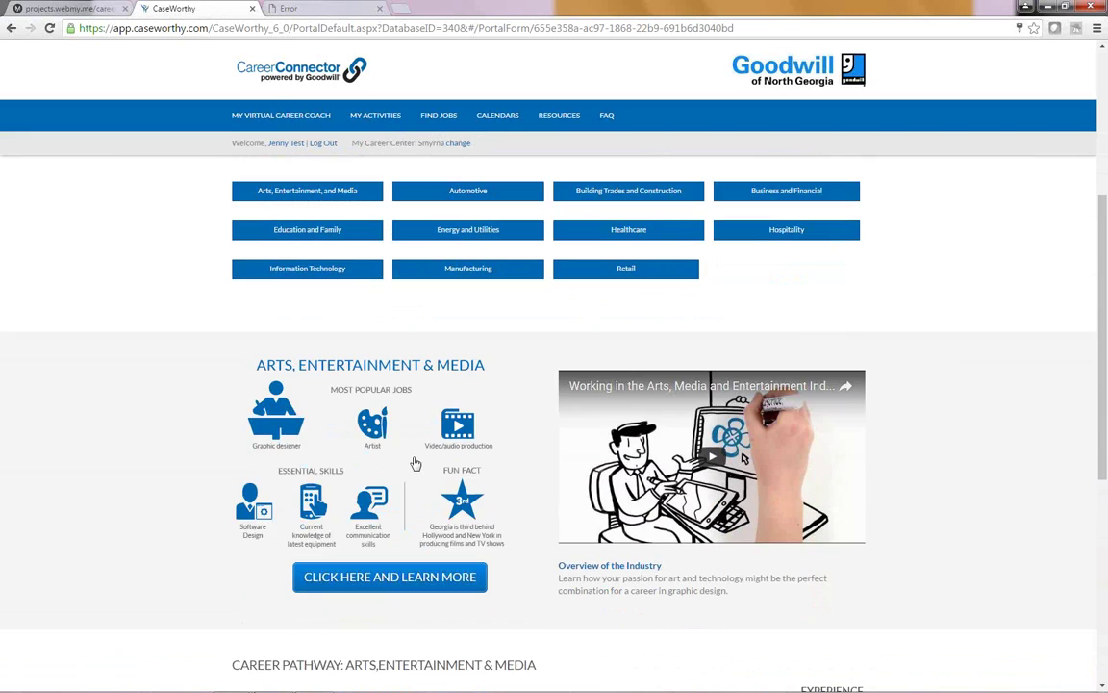
# Step: Show the Information Technology overview and open its infographic, enlarged and zoomed in
pyautogui.click(304, 273)
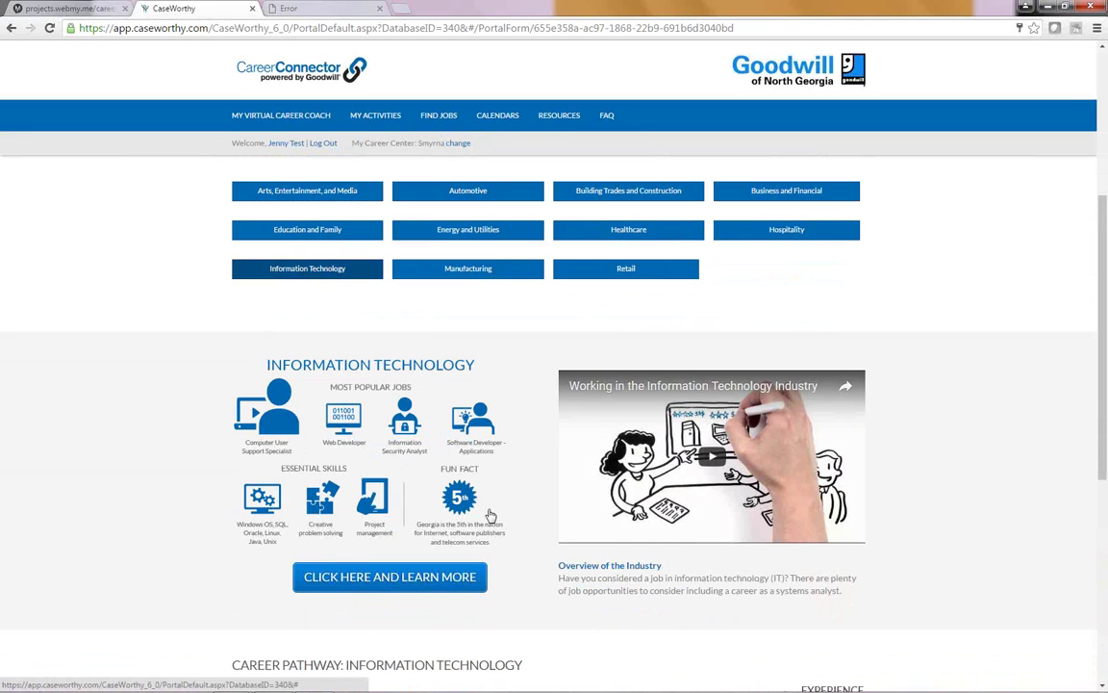
pyautogui.click(376, 576)
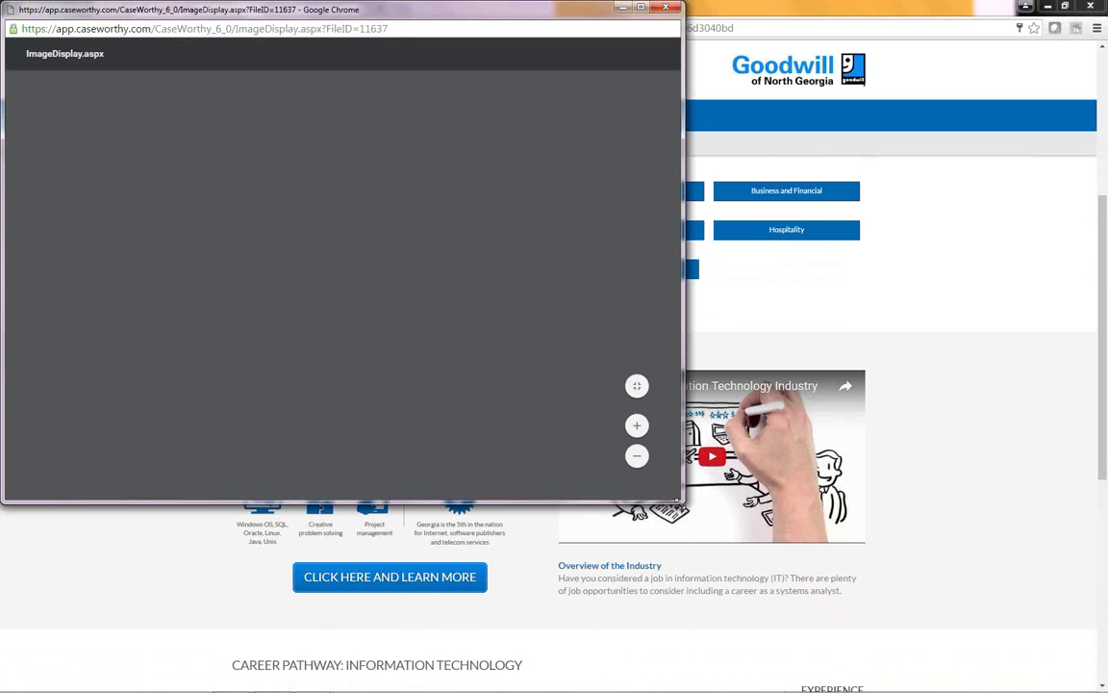
pyautogui.moveTo(679, 501); pyautogui.dragTo(882, 688)
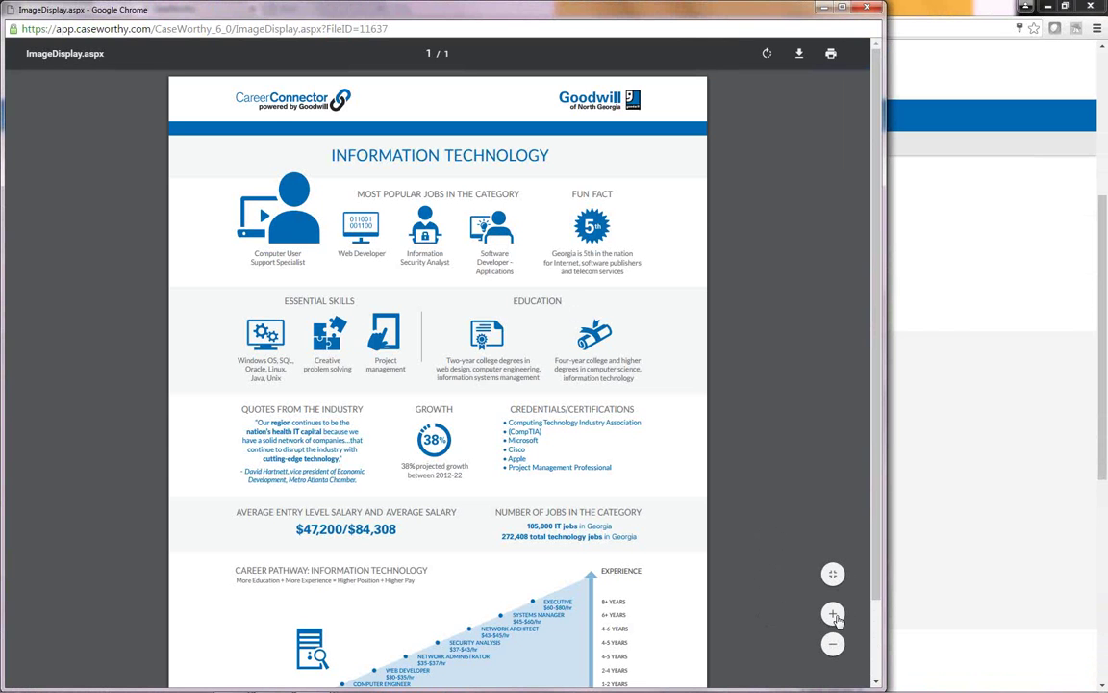
pyautogui.click(835, 615)
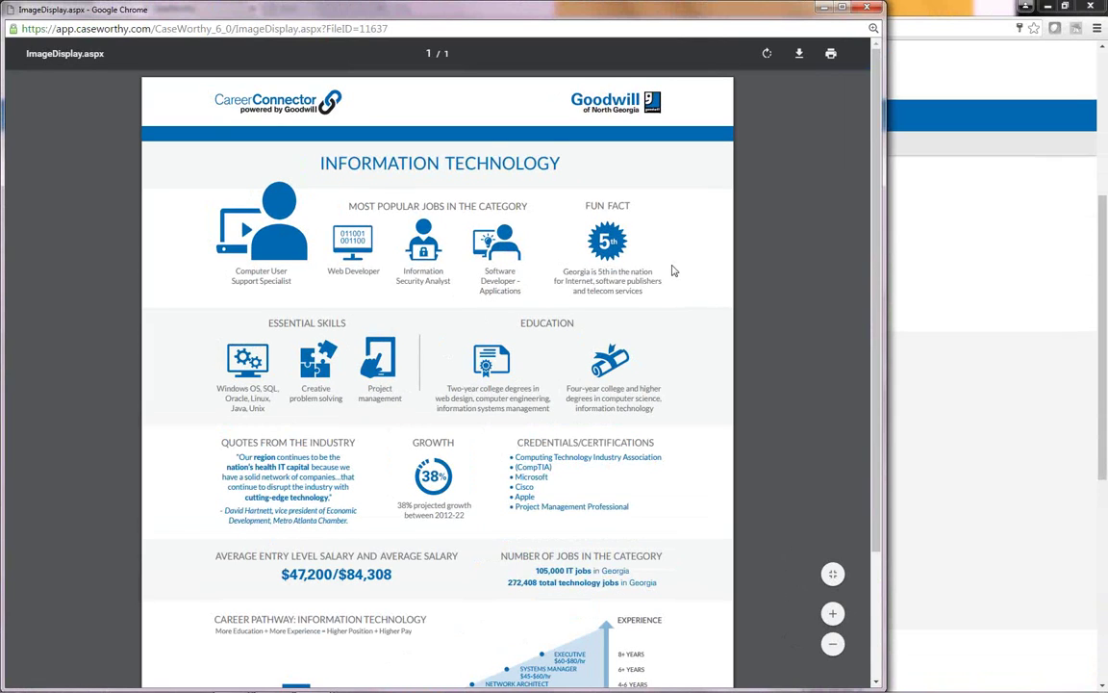
pyautogui.click(834, 616)
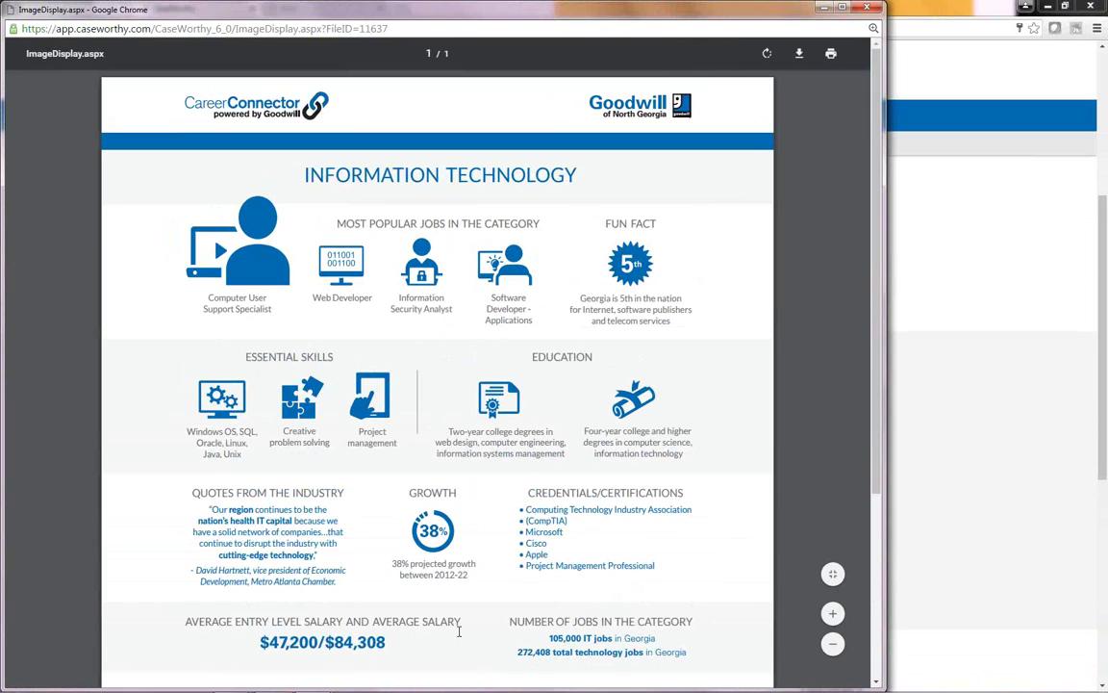
# Step: Scroll through the Information Technology infographic and close it to return to the portal
pyautogui.scroll(-3, 459, 630)
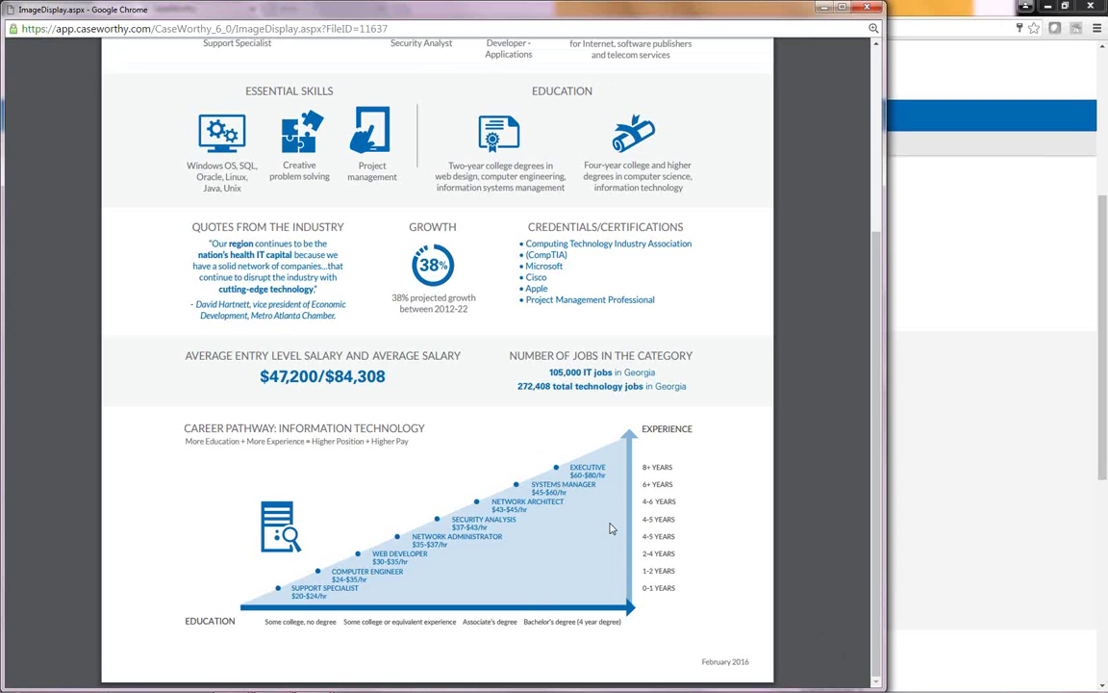
pyautogui.scroll(3, 606, 519)
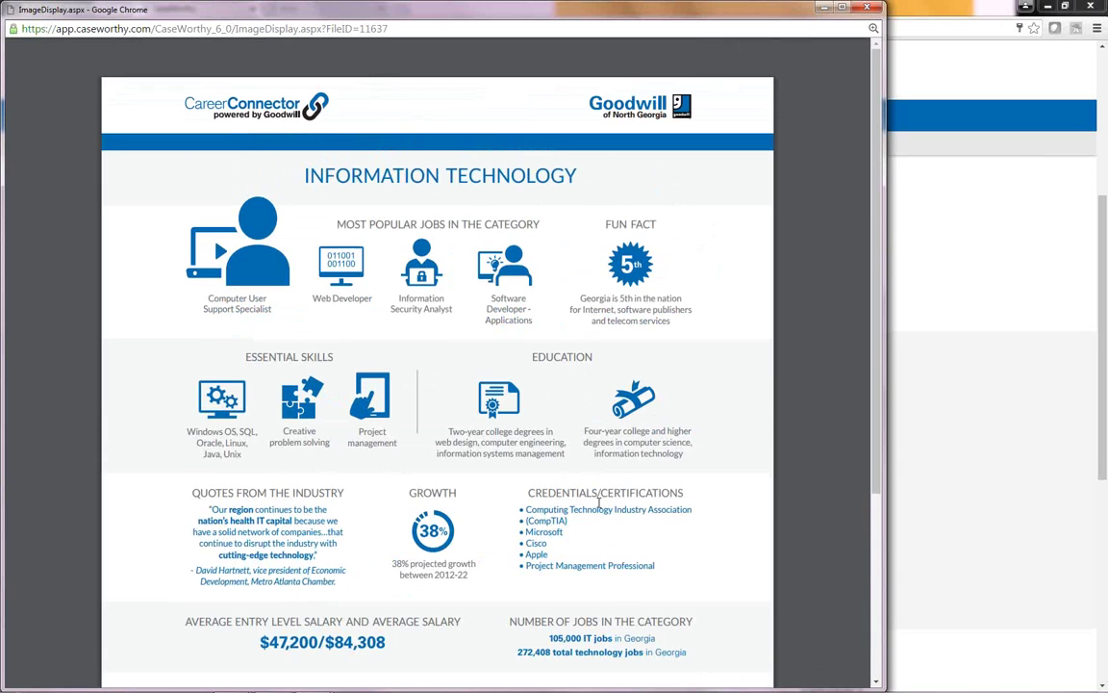
pyautogui.scroll(-1, 621, 502)
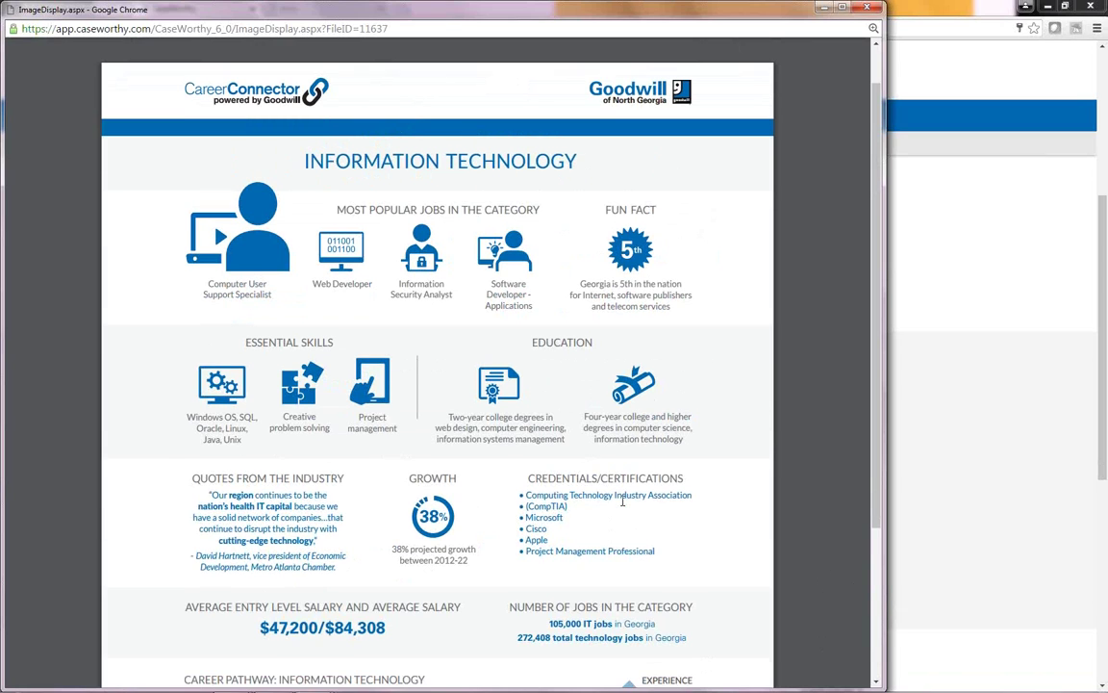
pyautogui.scroll(-3, 622, 501)
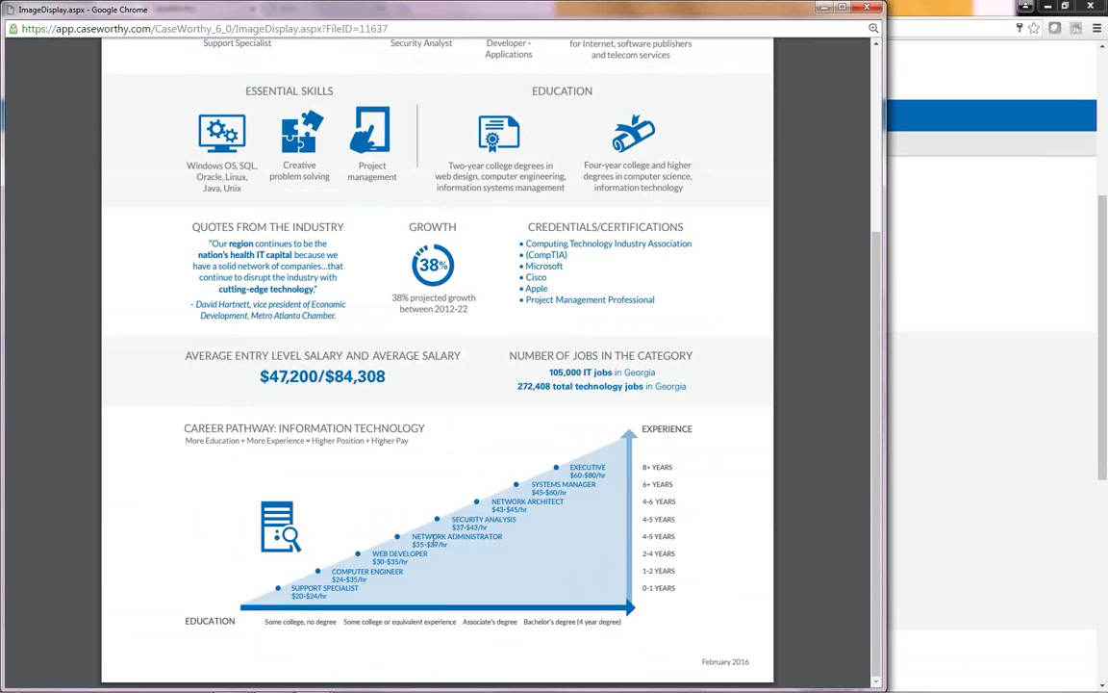
pyautogui.click(866, 11)
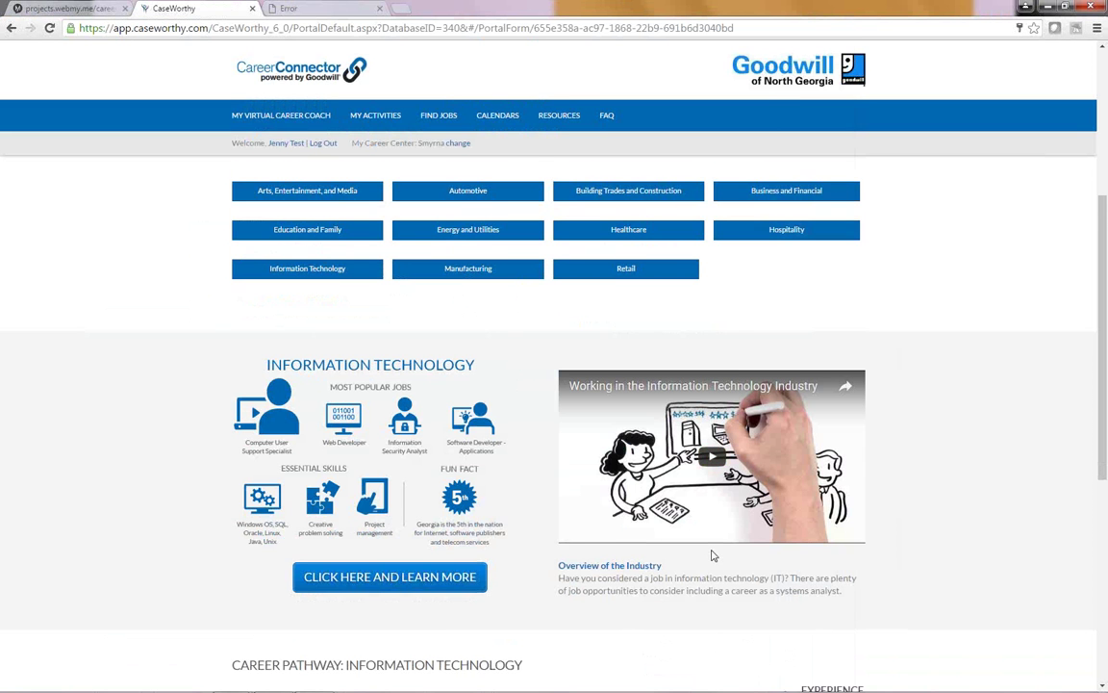
# Step: Follow the 'here.' link to the career plan goals page and start a new Education goal
pyautogui.scroll(-3, 713, 555)
pyautogui.scroll(-2, 713, 555)
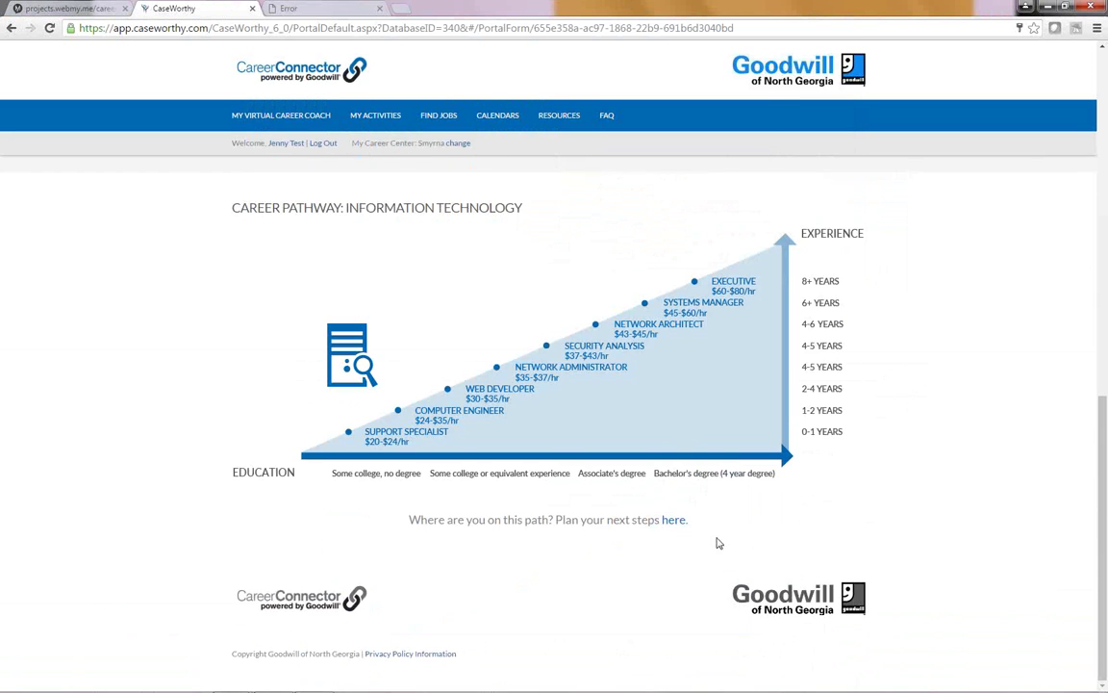
pyautogui.click(669, 521)
pyautogui.click(768, 561)
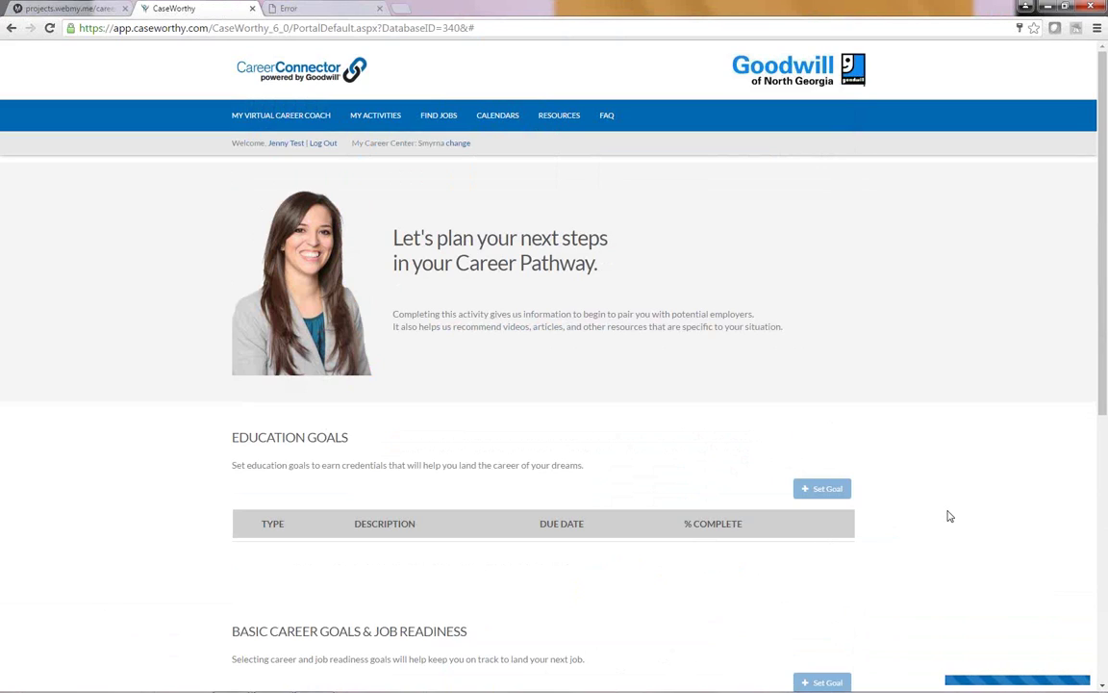
pyautogui.scroll(-1, 947, 517)
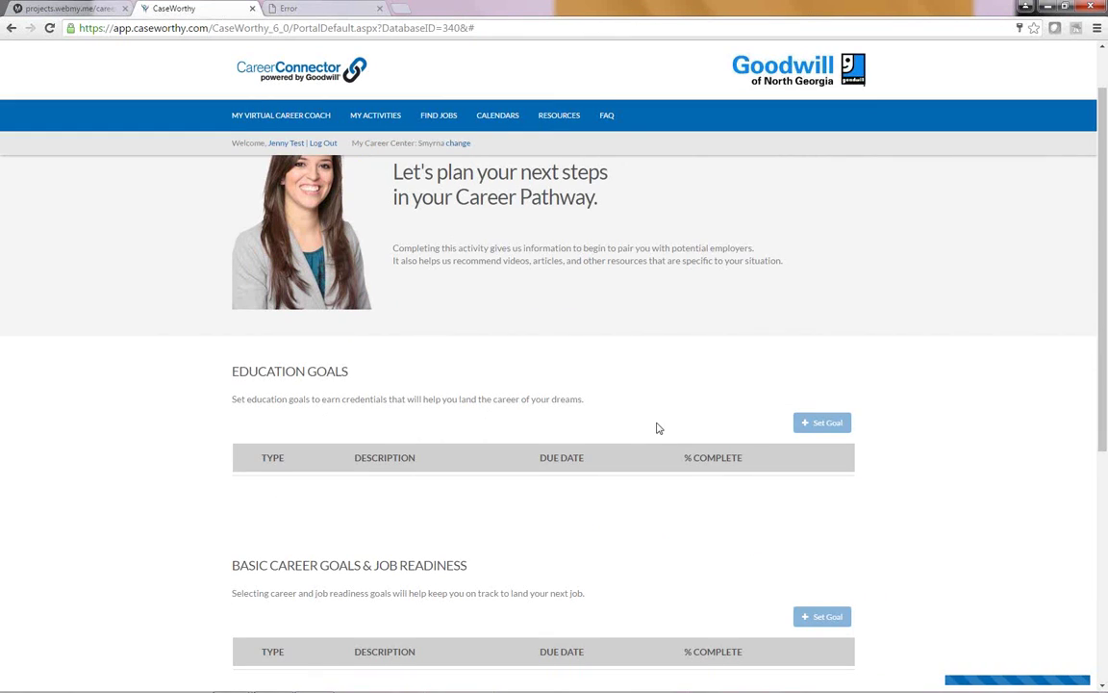
pyautogui.click(835, 423)
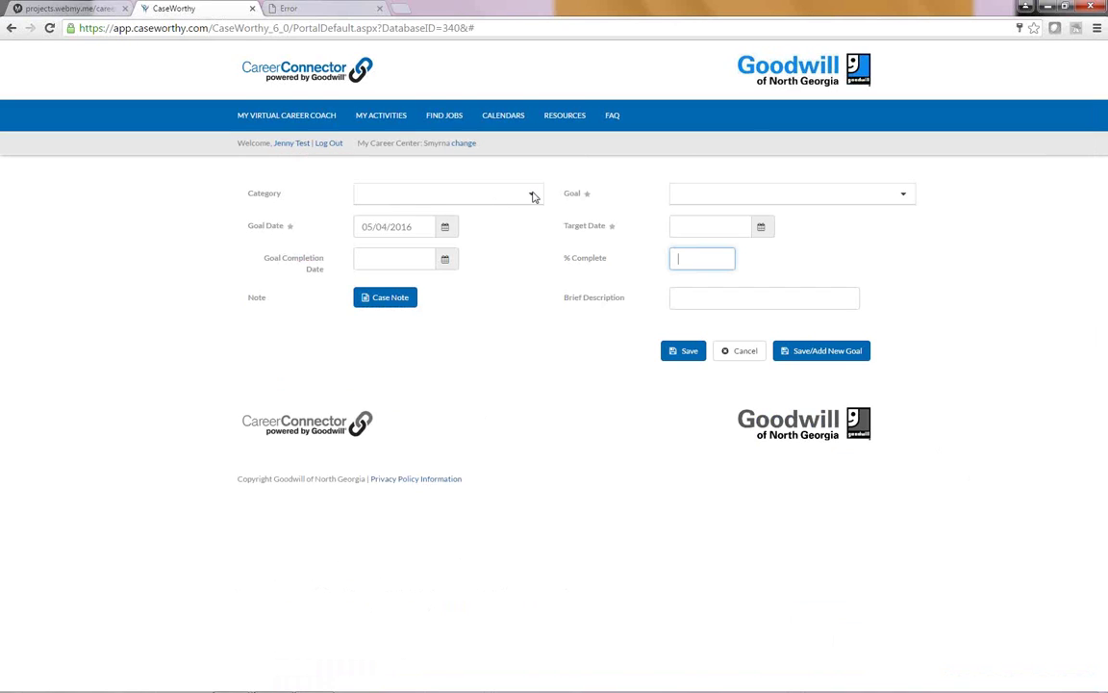
# Step: Save Education goal 'Enroll in a Technical College', target 09/30/2016, 0% complete, 'Apply to Athens Tech'
pyautogui.click(532, 195)
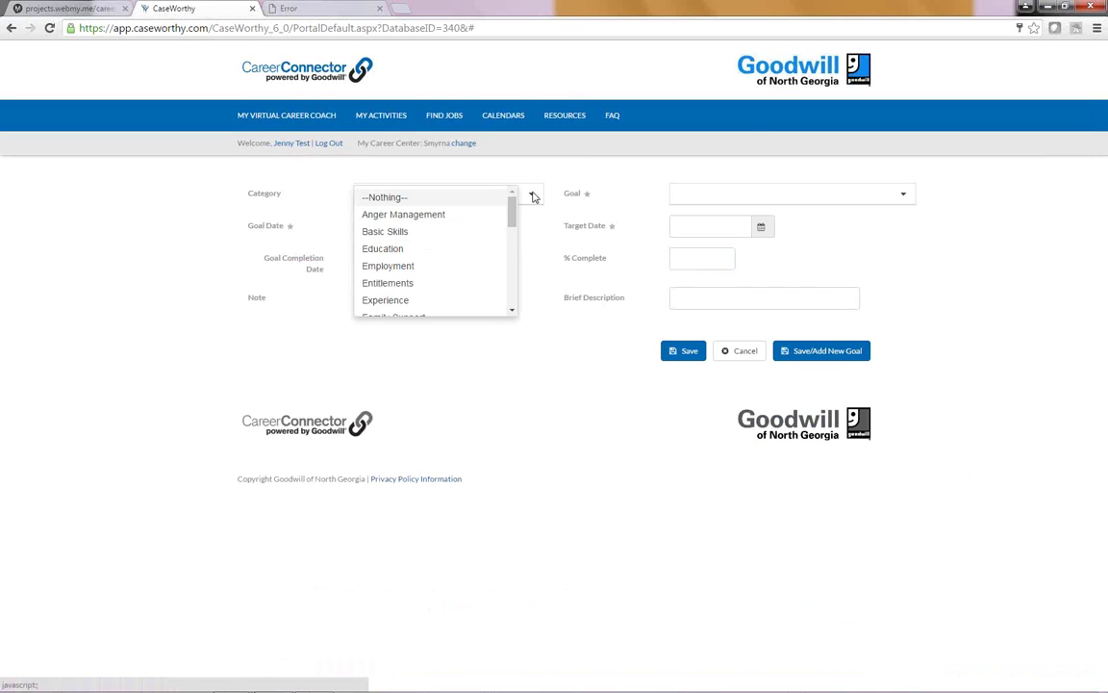
pyautogui.click(396, 249)
pyautogui.click(828, 199)
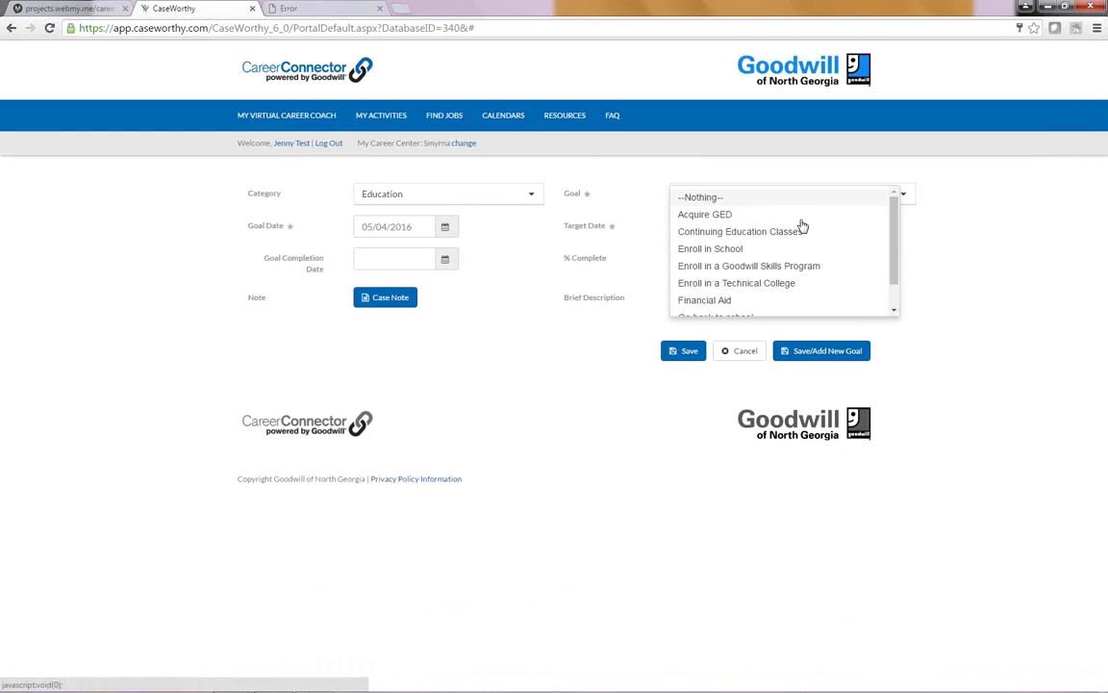
pyautogui.click(737, 283)
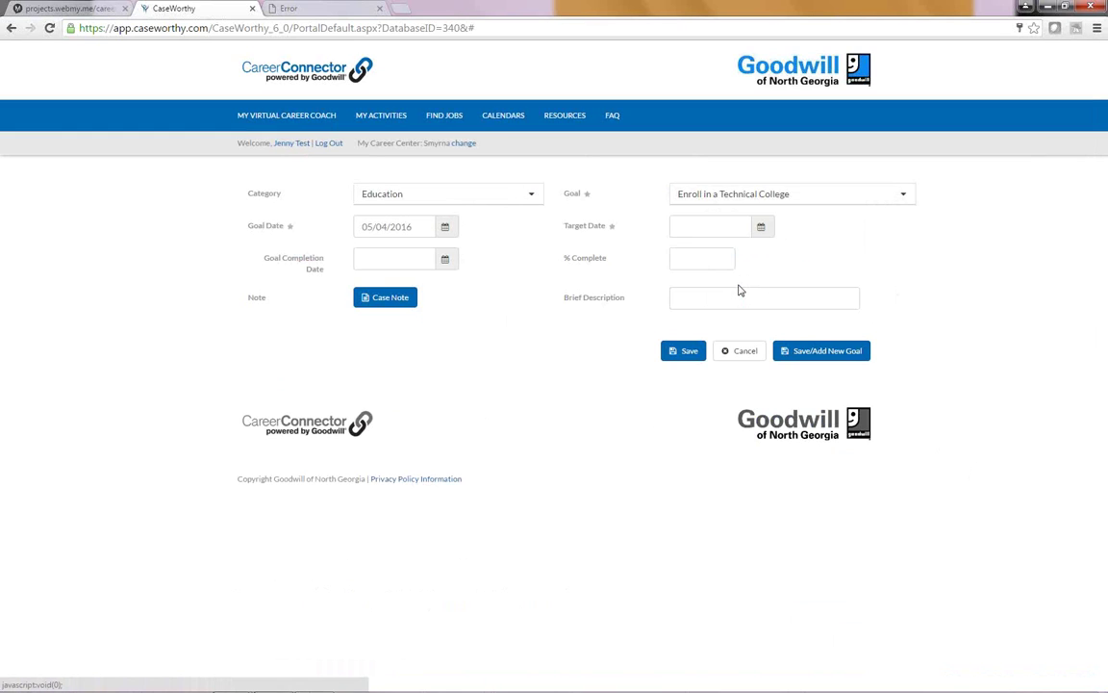
pyautogui.click(692, 232)
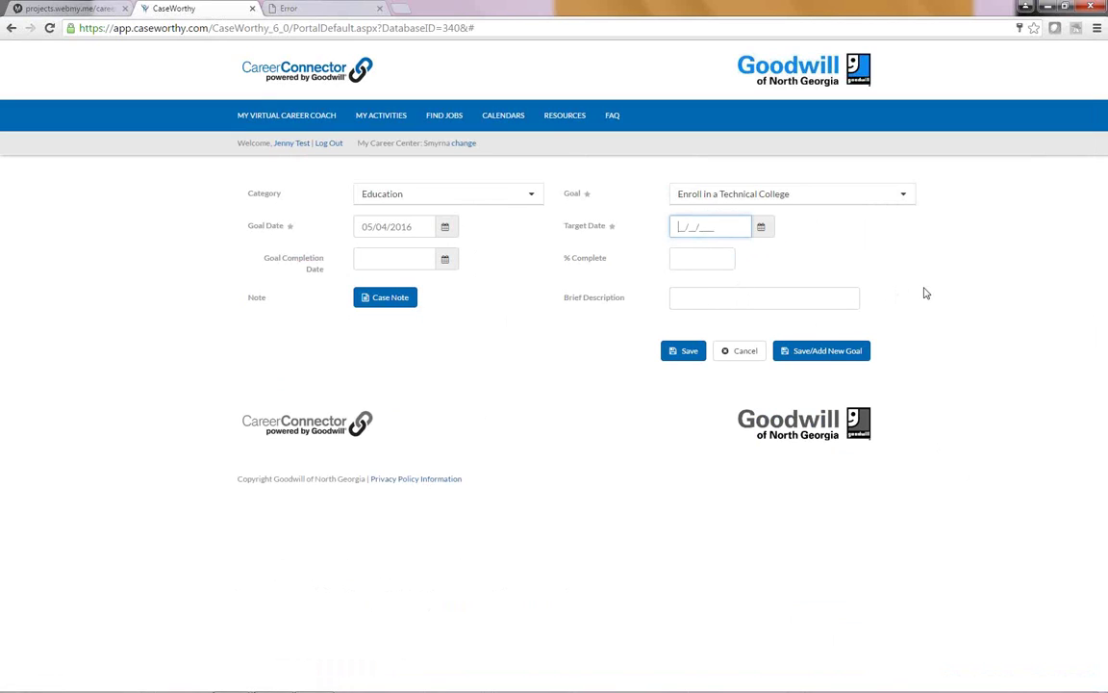
pyautogui.write('09/30/2016')
pyautogui.click(695, 260)
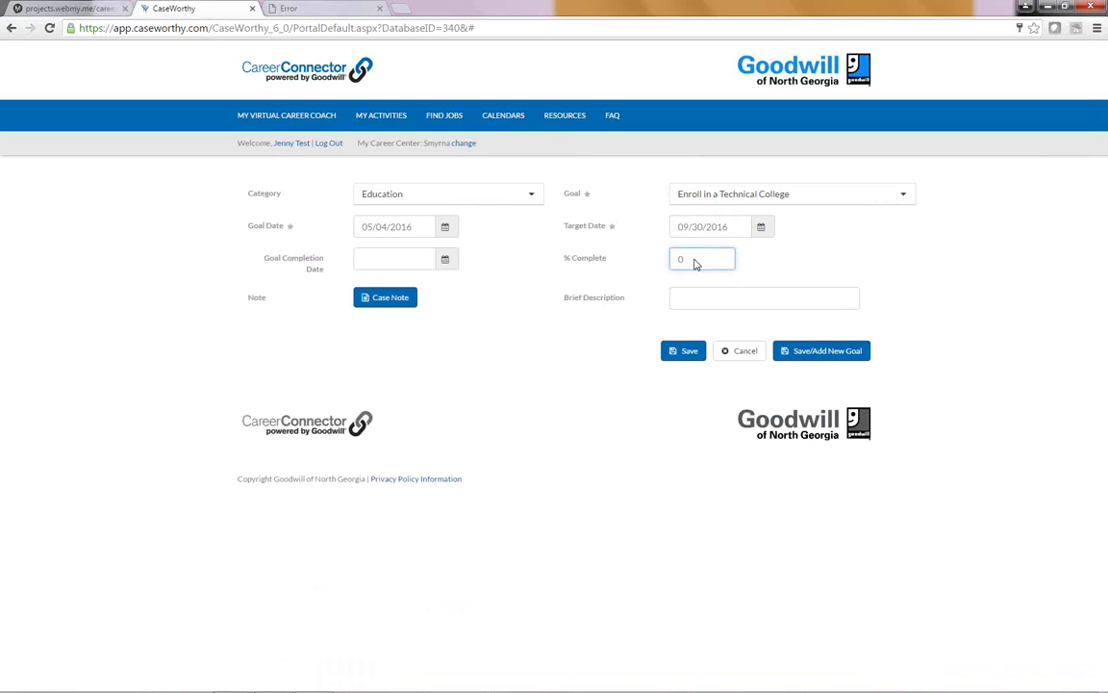
pyautogui.click(706, 296)
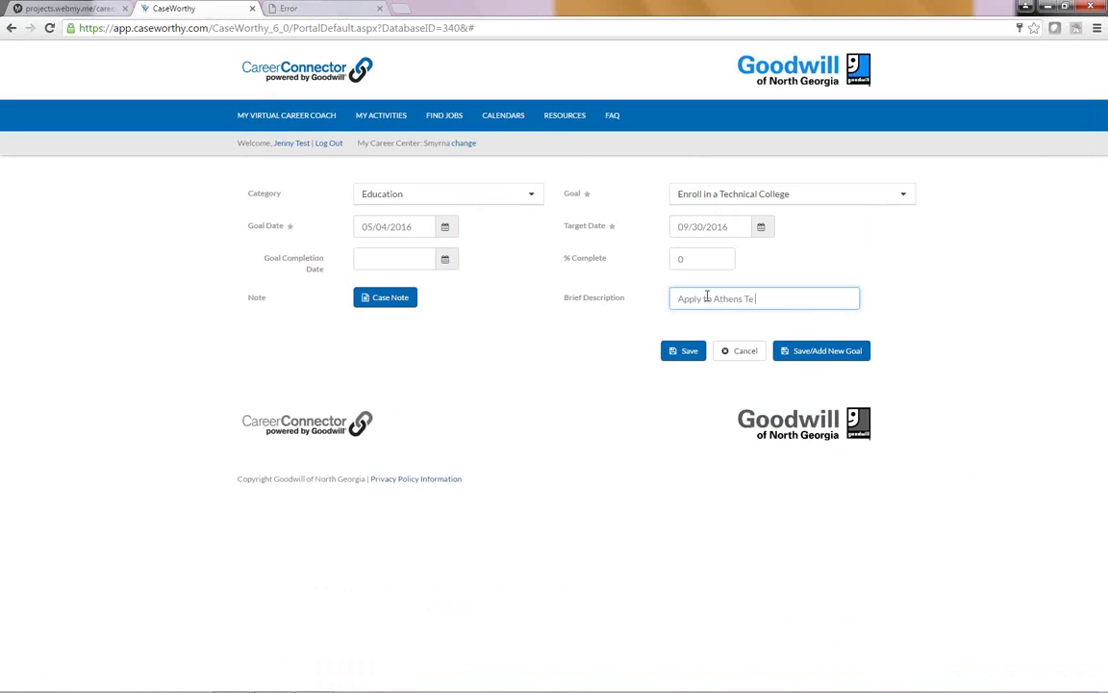
pyautogui.click(670, 352)
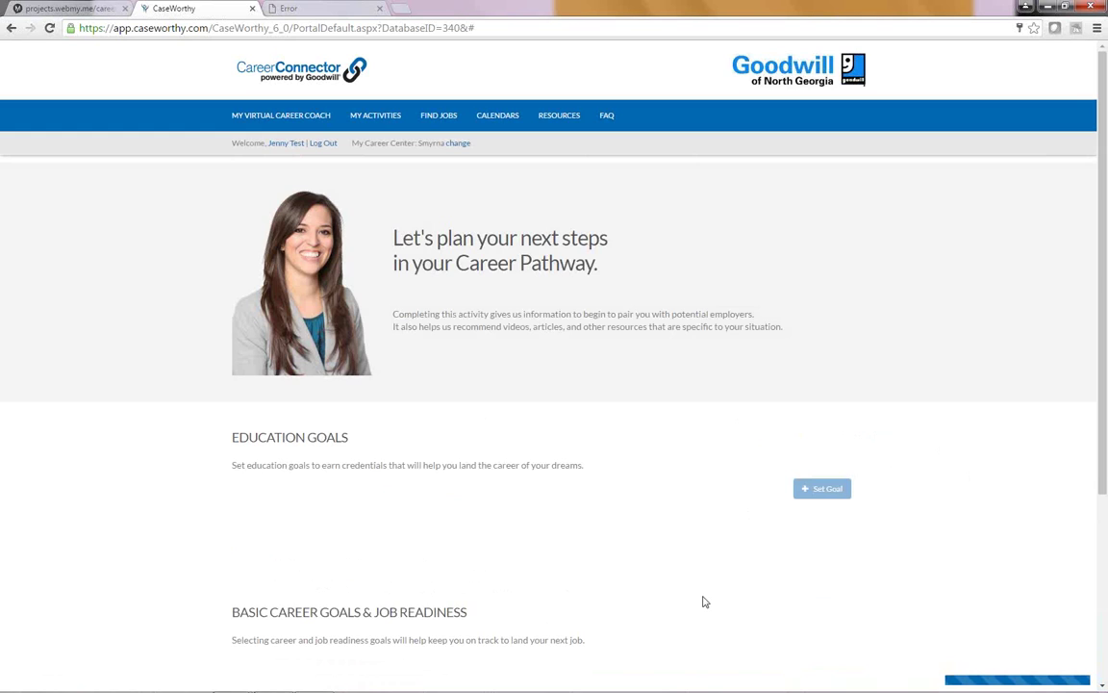
# Step: Check the saved goal's Edit/Goal History/Delete actions, then start a new goal under Other Goals
pyautogui.scroll(-1, 702, 599)
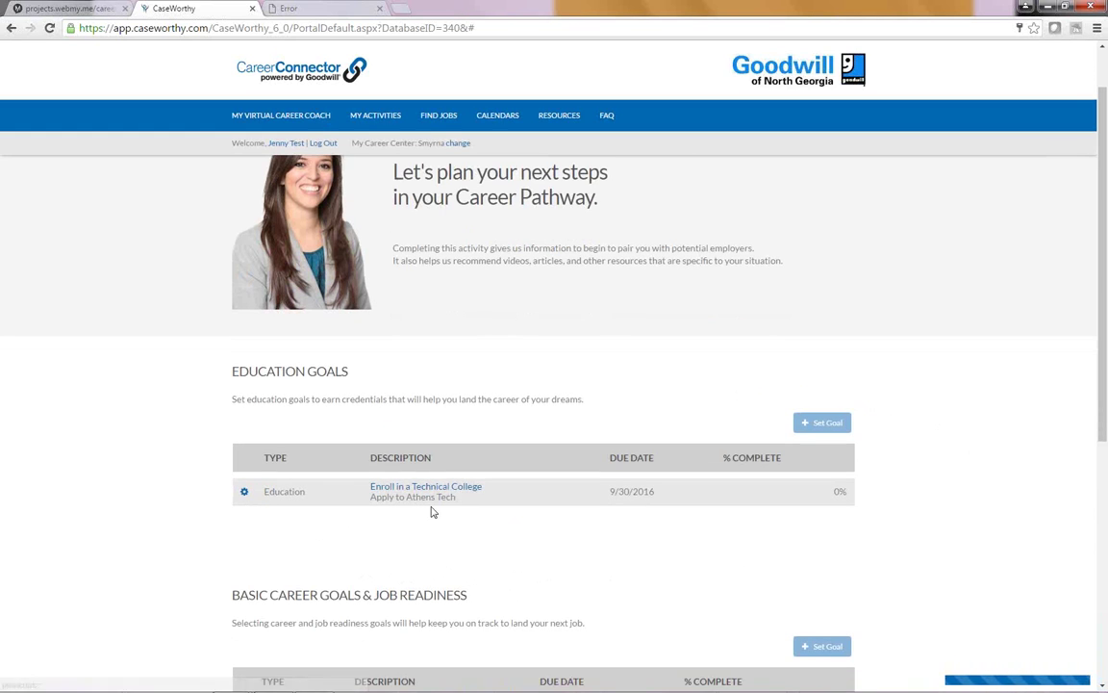
pyautogui.click(244, 493)
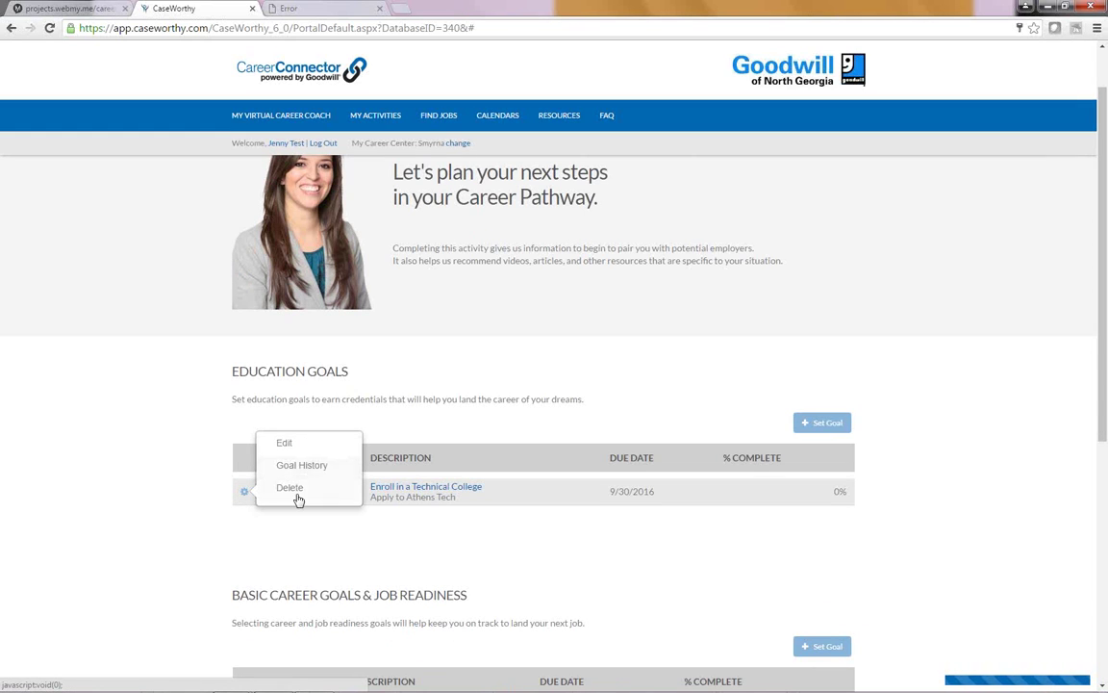
pyautogui.scroll(-2, 675, 559)
pyautogui.scroll(-1, 676, 559)
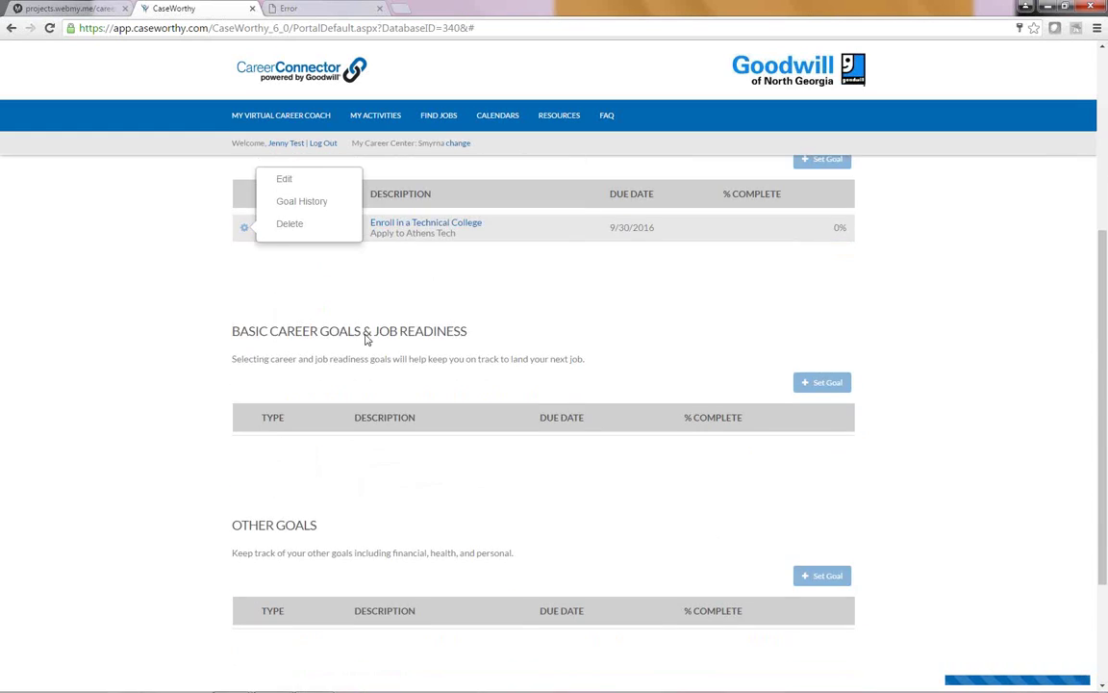
pyautogui.scroll(-1, 645, 506)
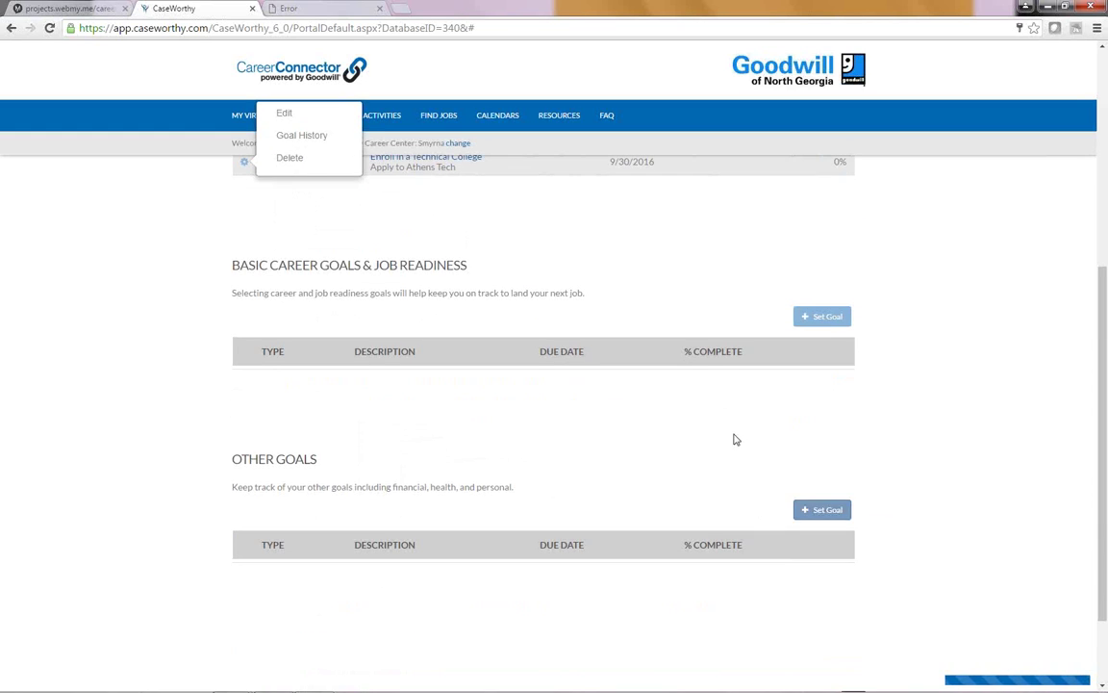
pyautogui.click(819, 519)
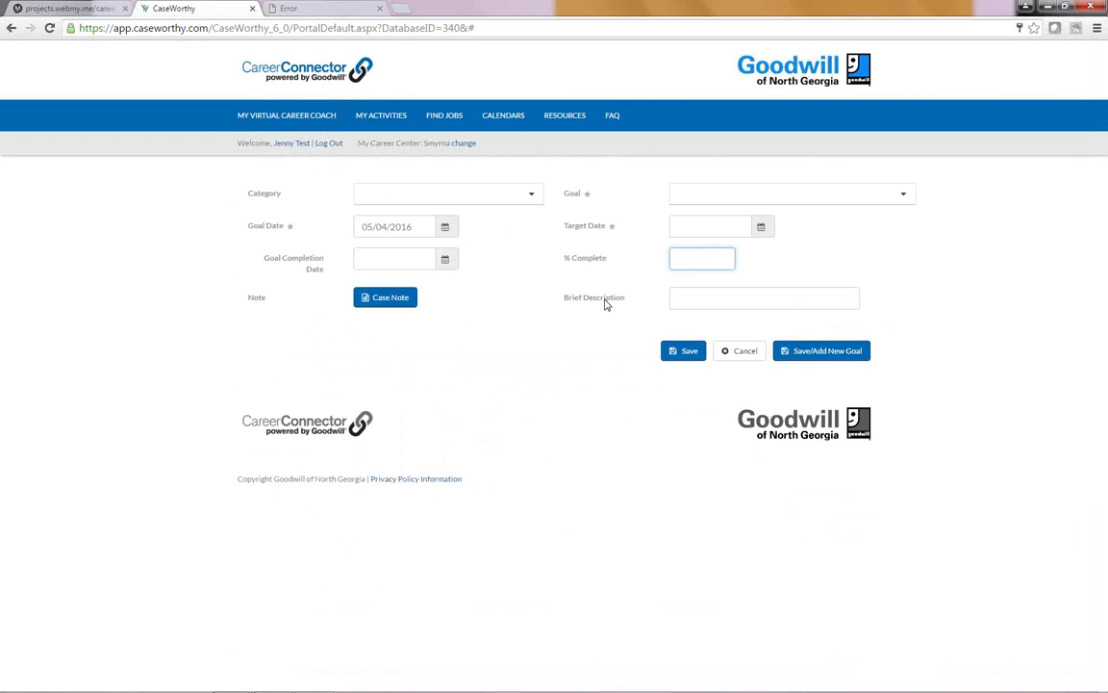
pyautogui.click(529, 196)
pyautogui.scroll(-5, 449, 294)
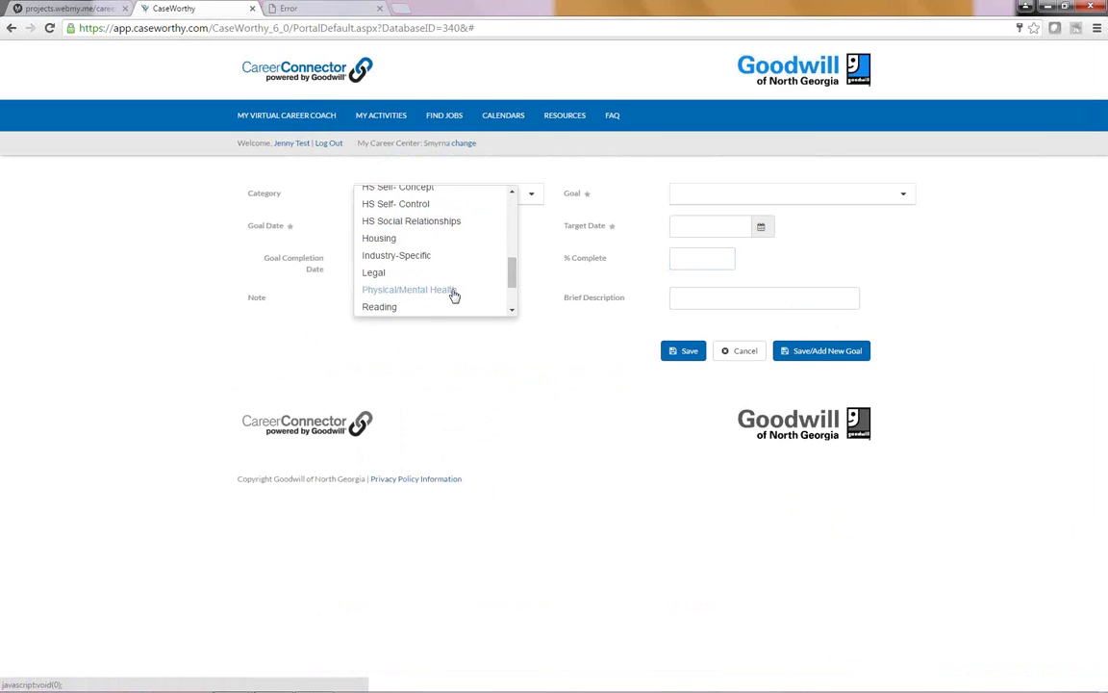
pyautogui.scroll(-2, 454, 295)
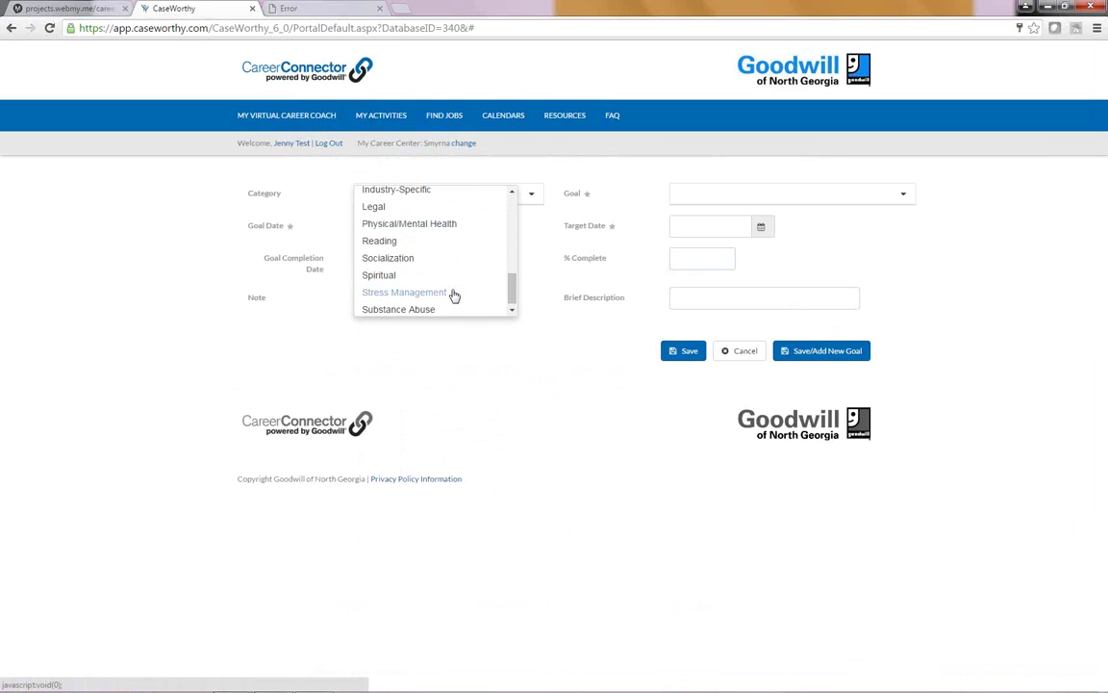
pyautogui.scroll(-1, 454, 295)
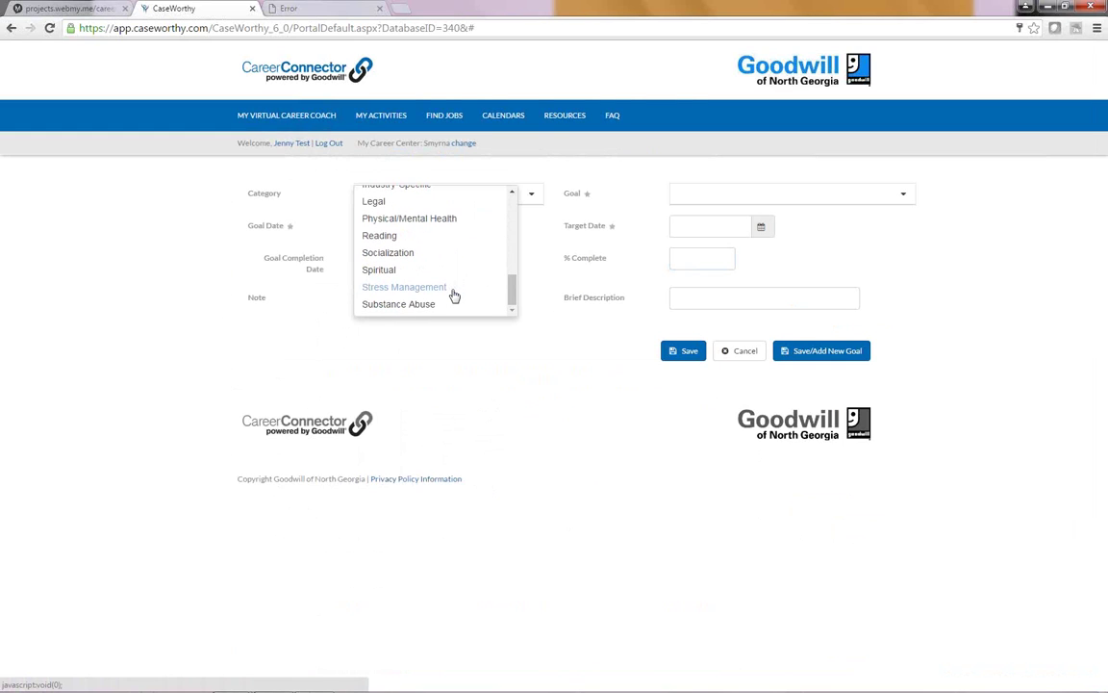
pyautogui.scroll(8, 454, 296)
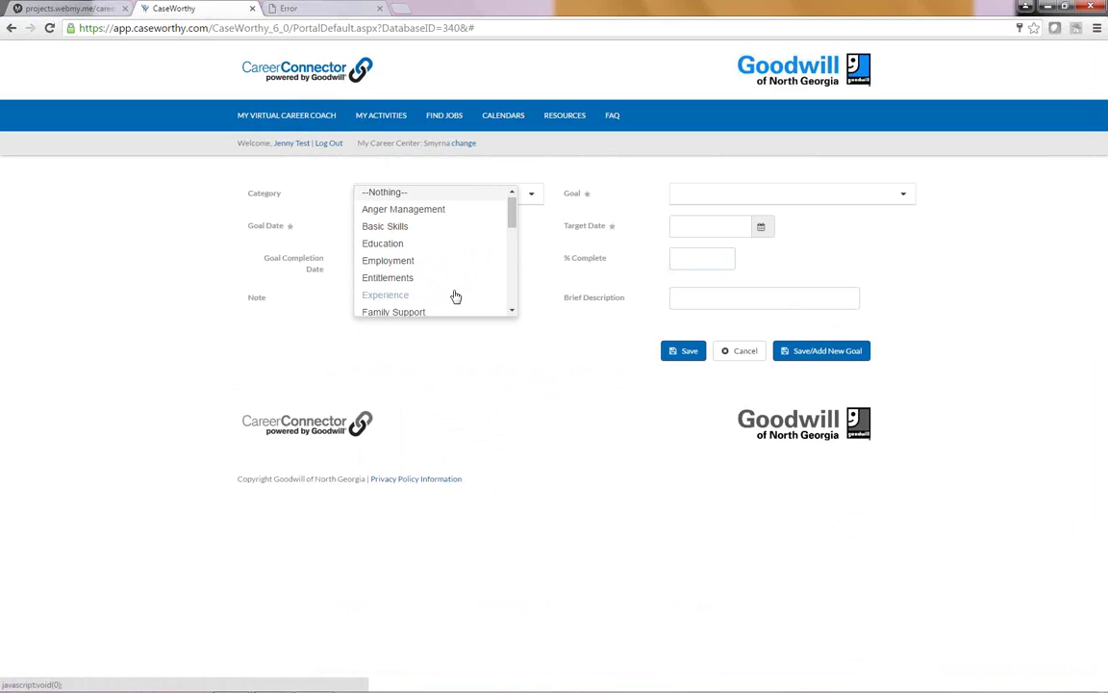
pyautogui.scroll(1, 455, 295)
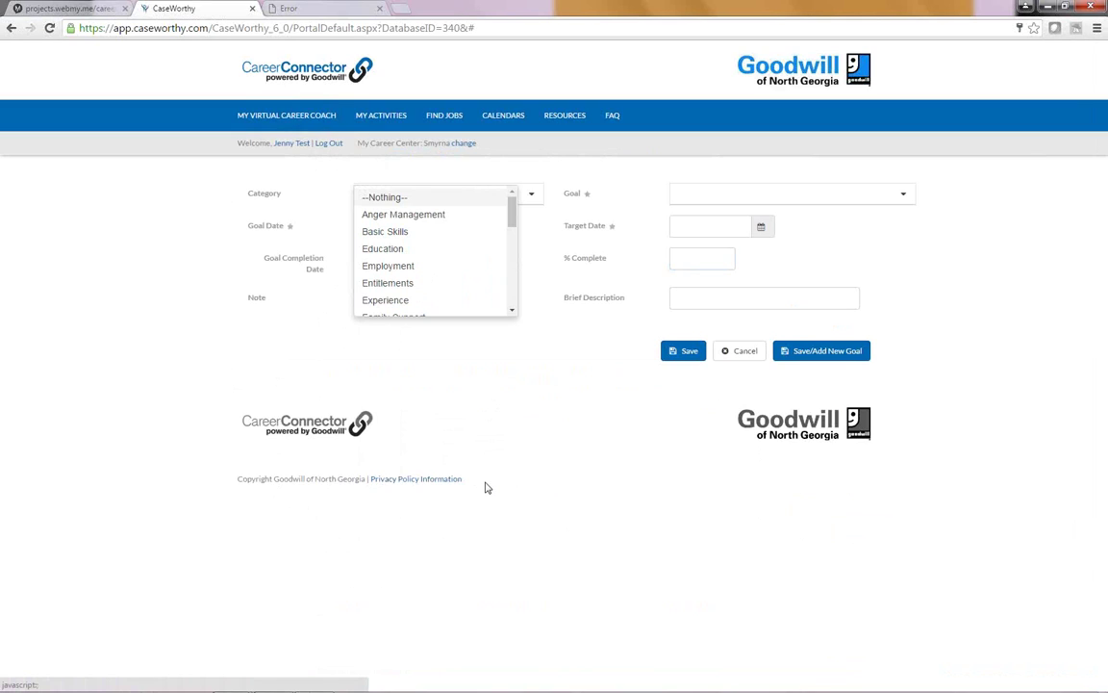
pyautogui.click(581, 495)
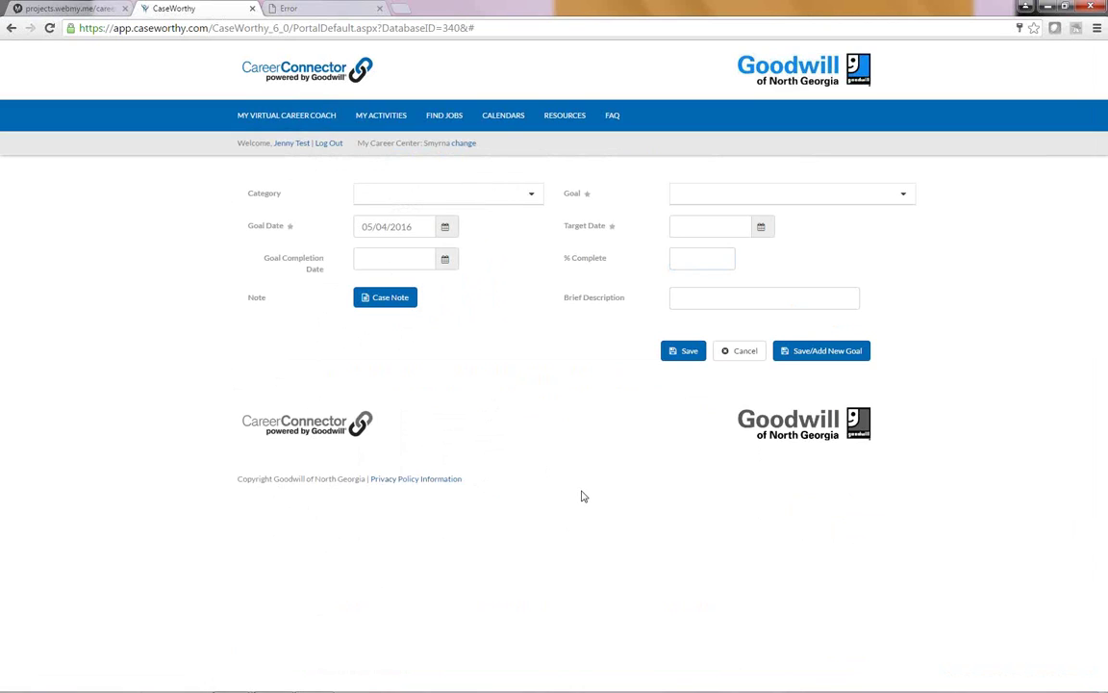
# Step: Go to the Find Jobs page and tick 'Updated resume.' in the Job Checklist
pyautogui.click(381, 121)
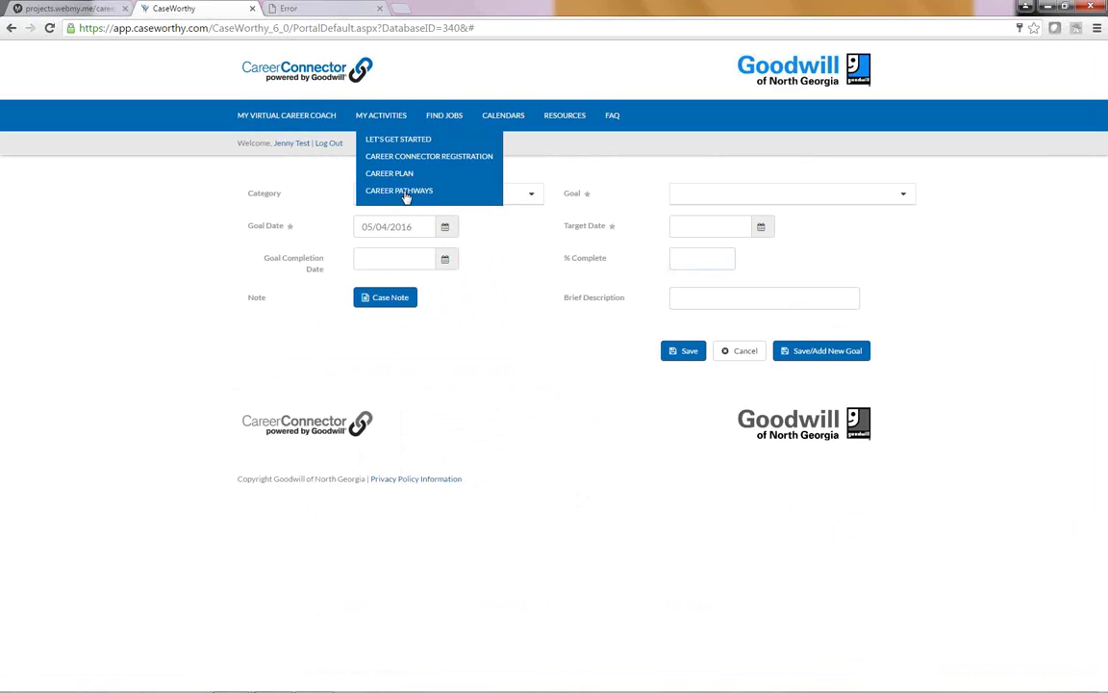
pyautogui.click(456, 117)
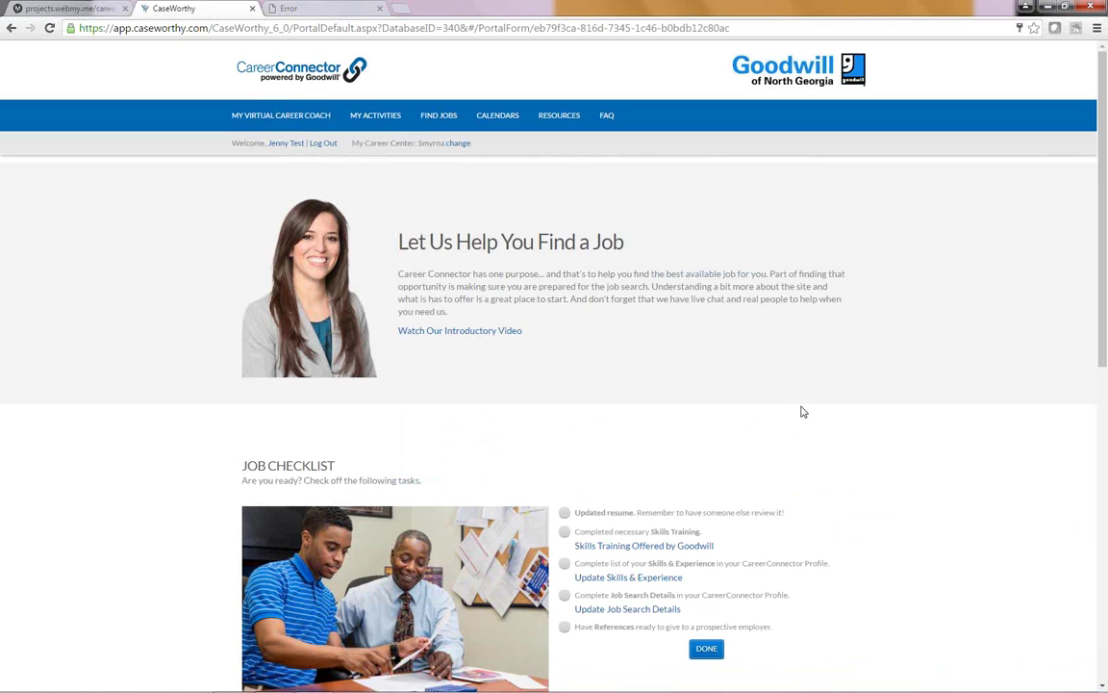
pyautogui.scroll(-1, 803, 412)
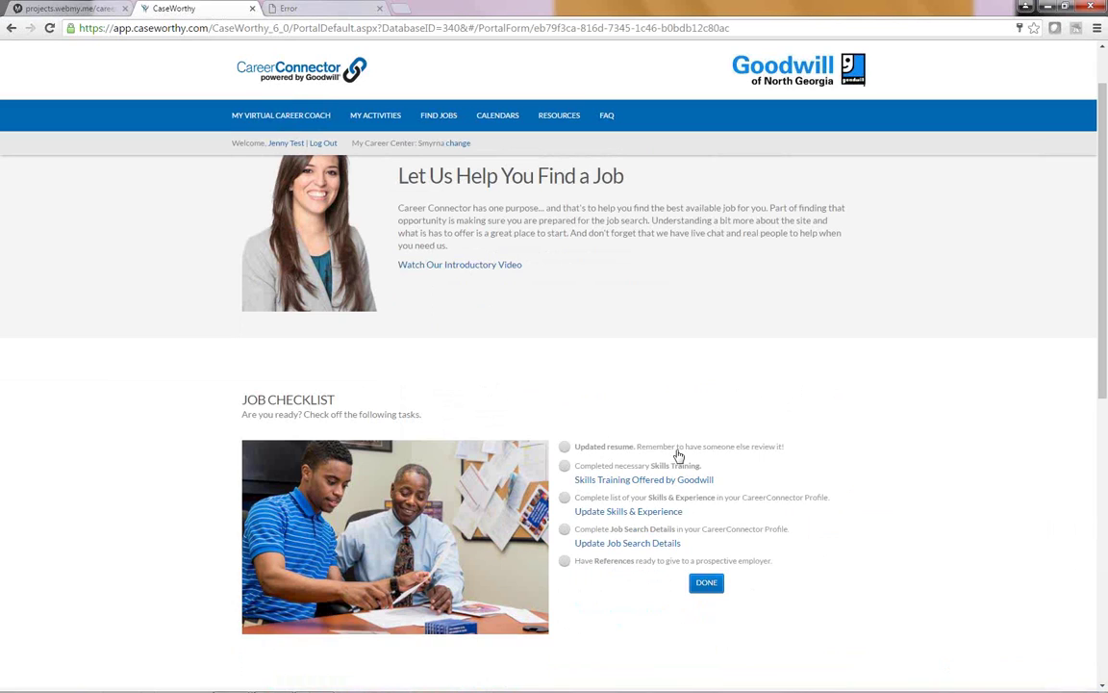
pyautogui.click(565, 446)
# Step: Open the Skills Training Offered by Goodwill catalog and enlarge its viewer window
pyautogui.click(613, 487)
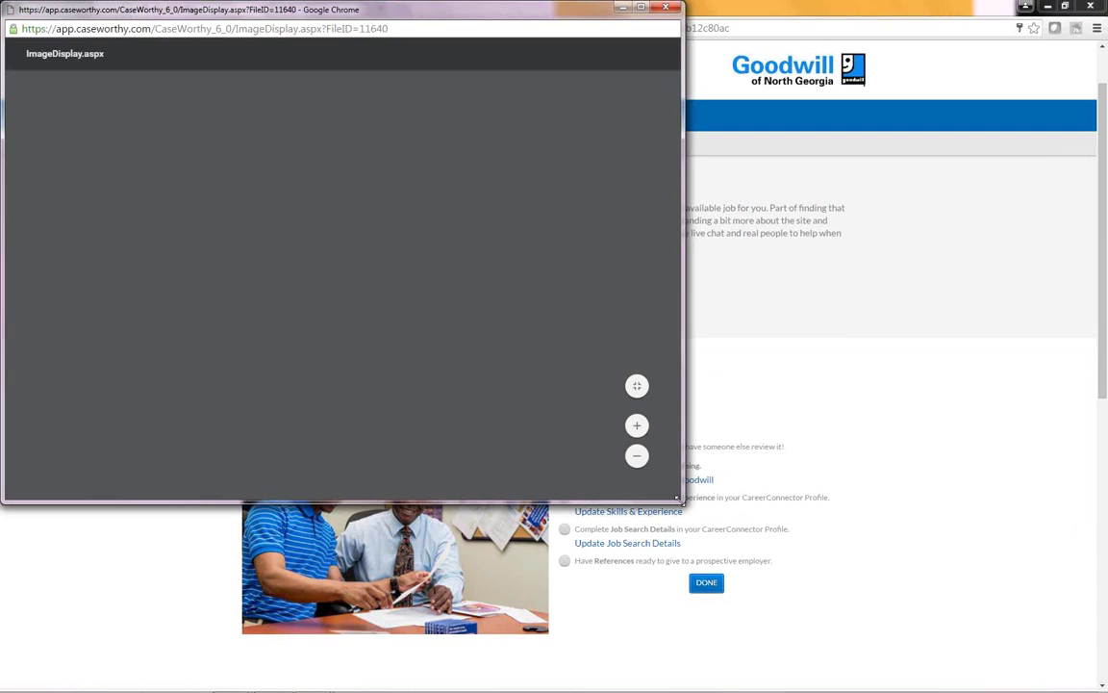
pyautogui.moveTo(679, 499); pyautogui.dragTo(790, 664)
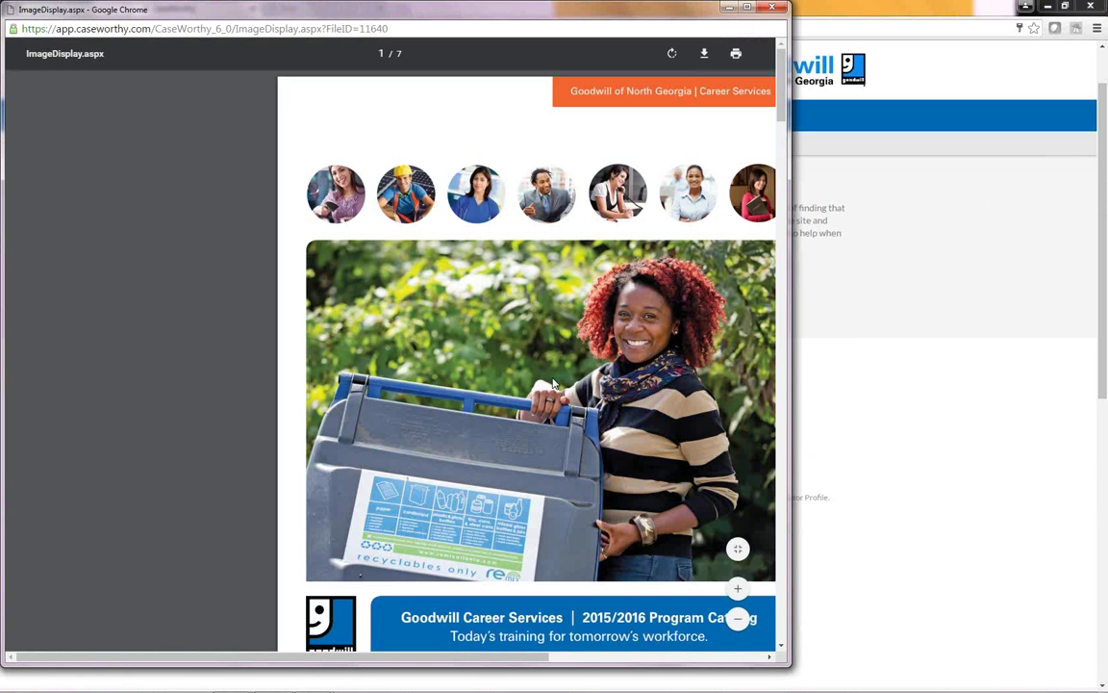
pyautogui.scroll(-6, 553, 384)
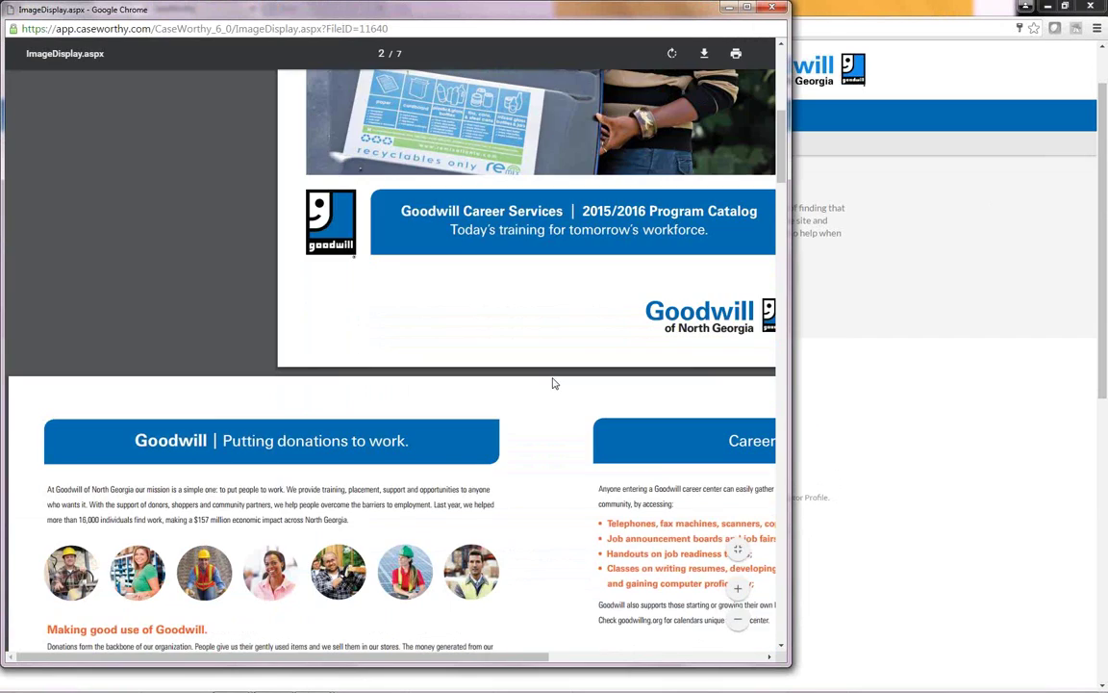
pyautogui.scroll(-4, 556, 386)
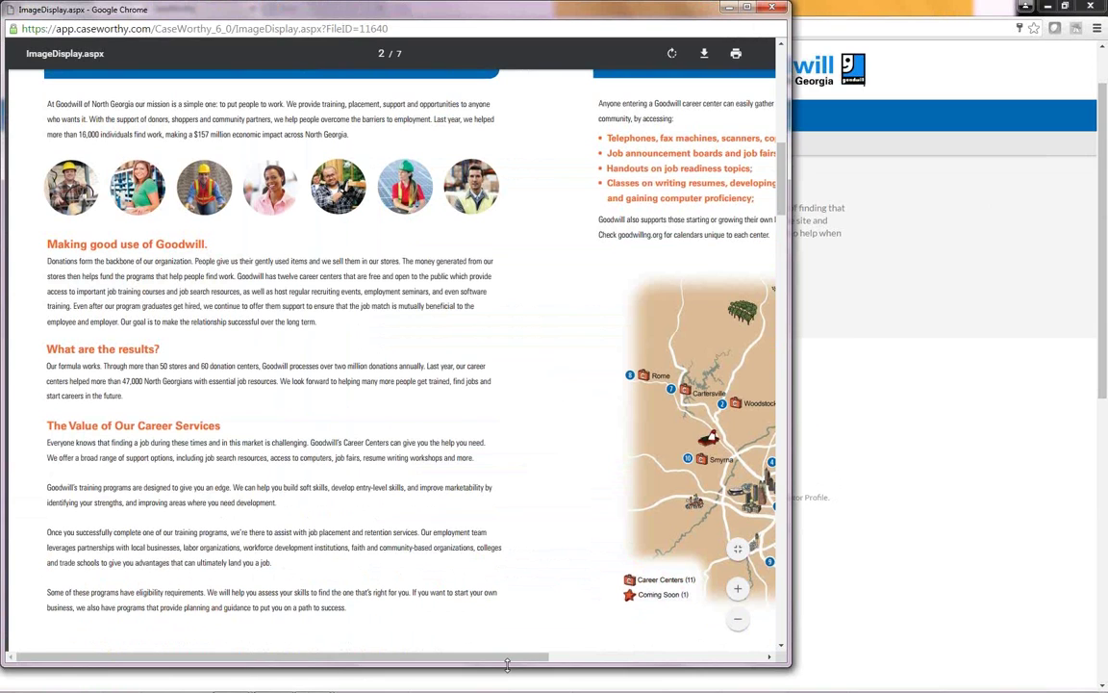
pyautogui.moveTo(507, 664); pyautogui.dragTo(582, 481)
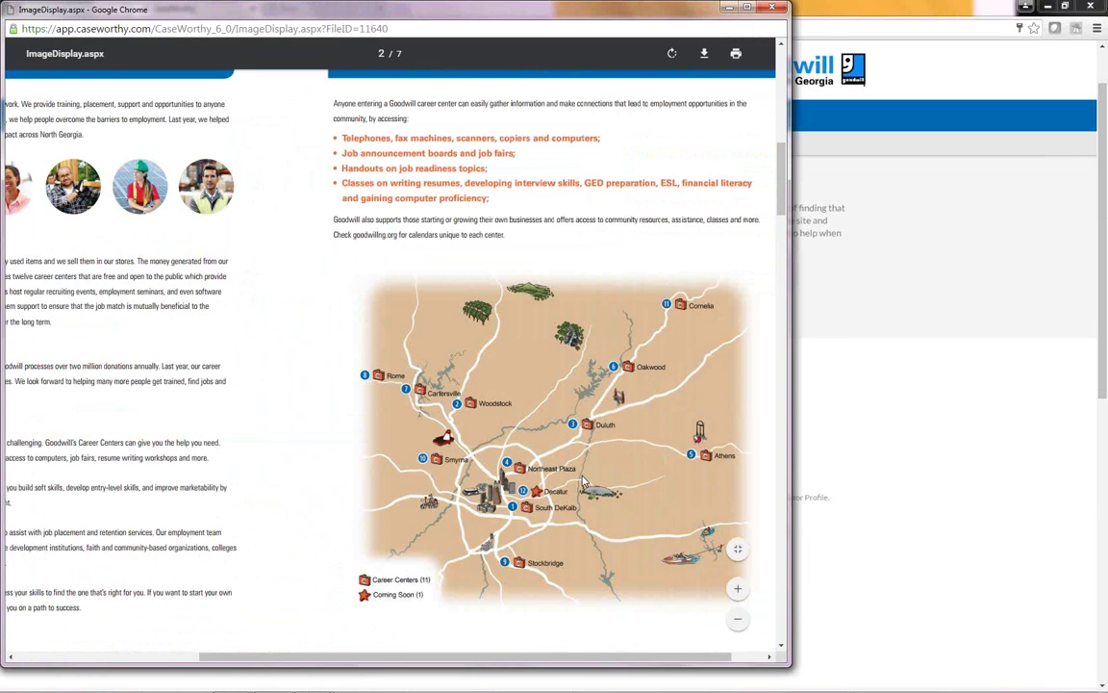
# Step: Page through the 2015/2016 Program Catalog to the end and close it
pyautogui.scroll(-8, 582, 481)
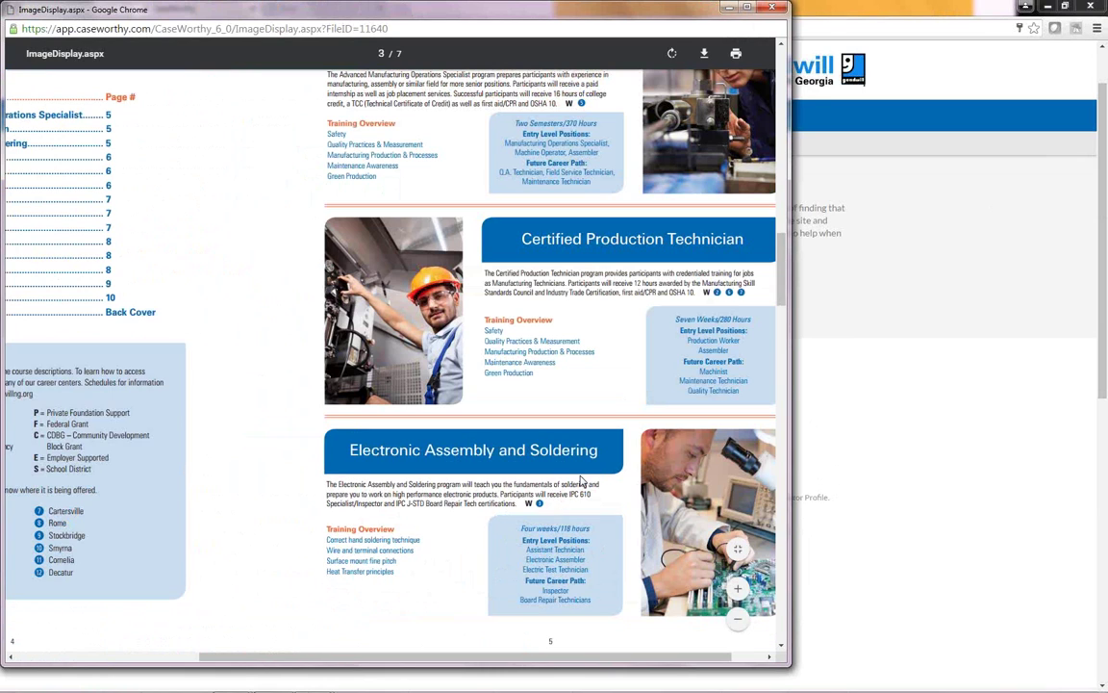
pyautogui.scroll(1, 582, 481)
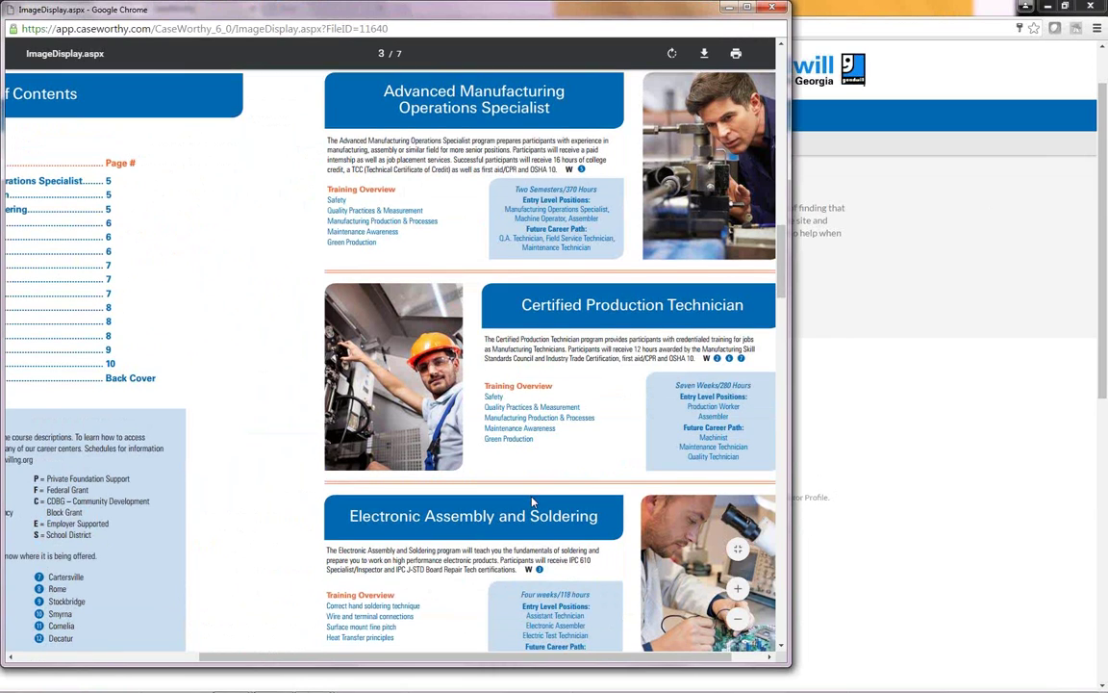
pyautogui.scroll(-1, 532, 502)
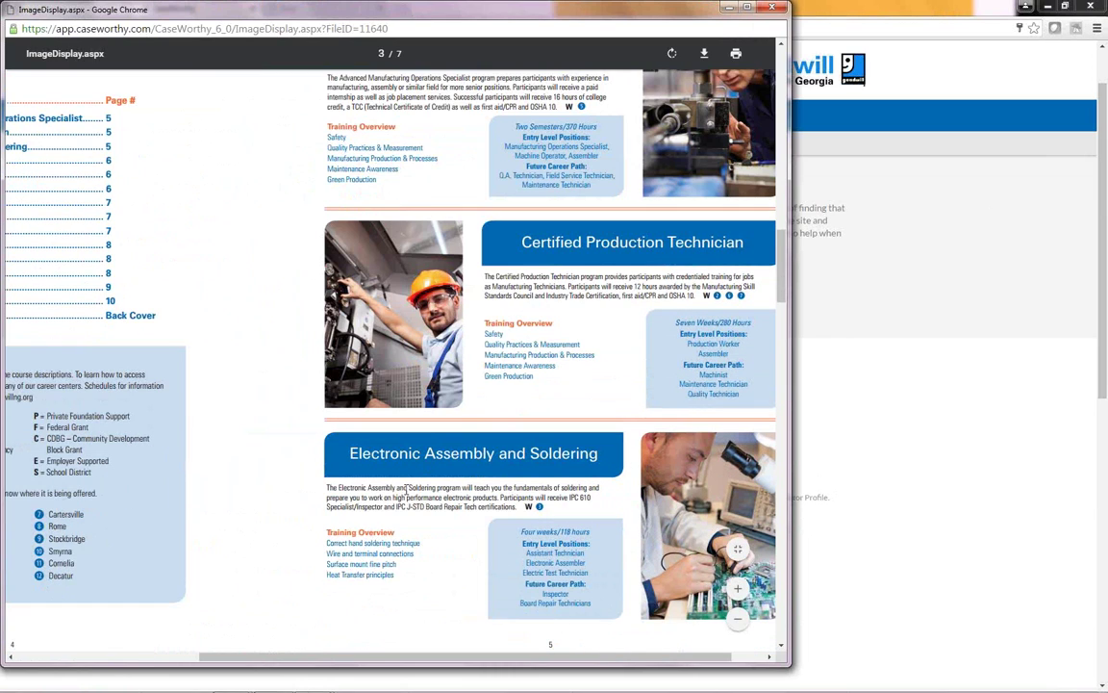
pyautogui.scroll(-5, 406, 489)
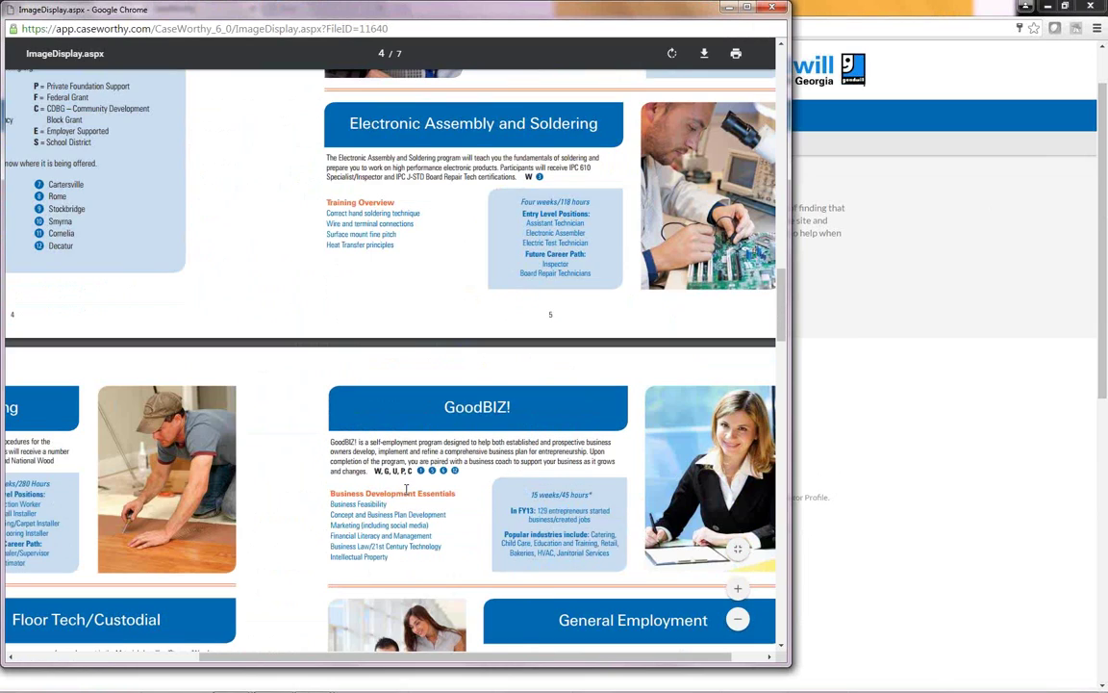
pyautogui.scroll(-4, 406, 491)
pyautogui.scroll(-4, 406, 491)
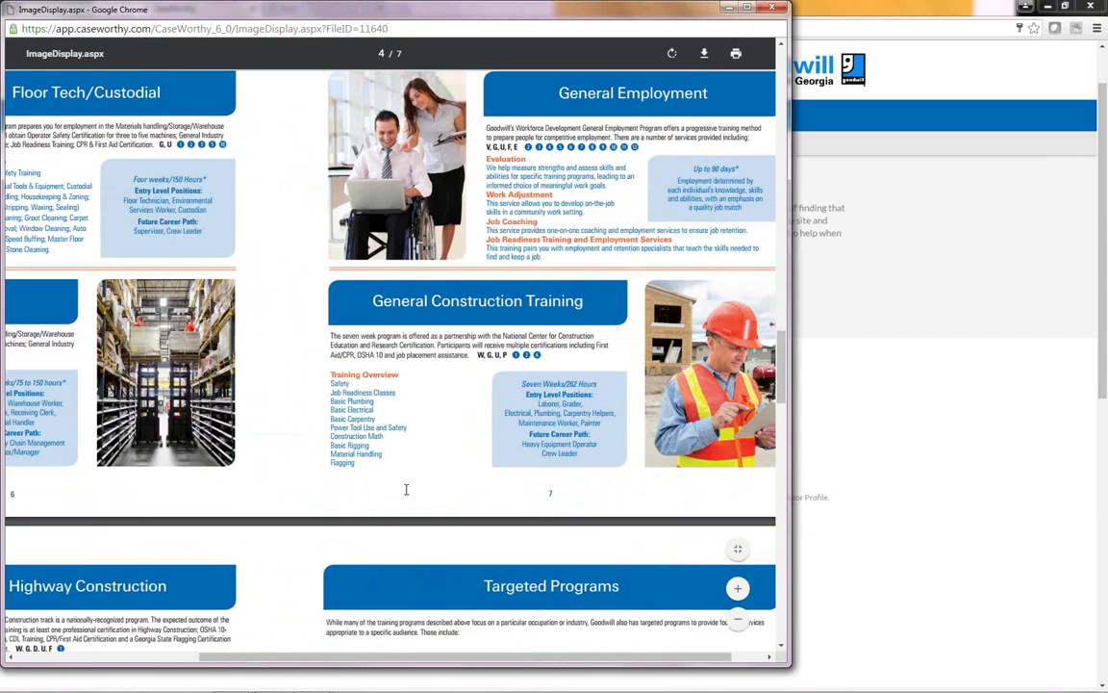
pyautogui.scroll(-3, 406, 488)
pyautogui.scroll(-5, 406, 489)
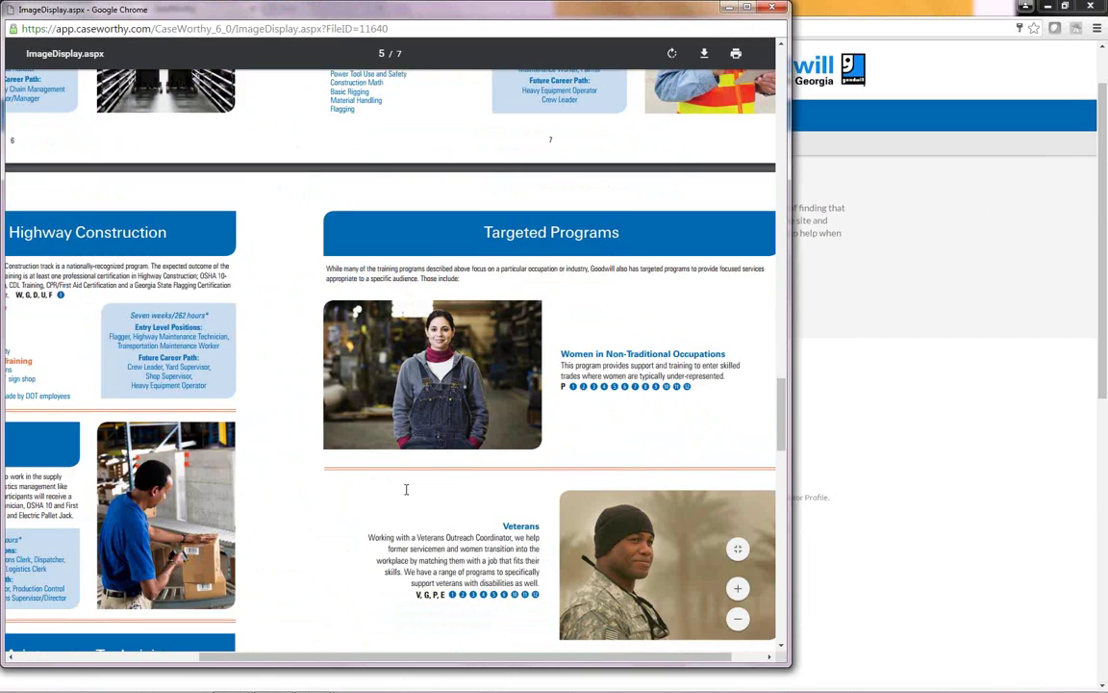
pyautogui.scroll(-2, 406, 215)
pyautogui.scroll(-7, 524, 524)
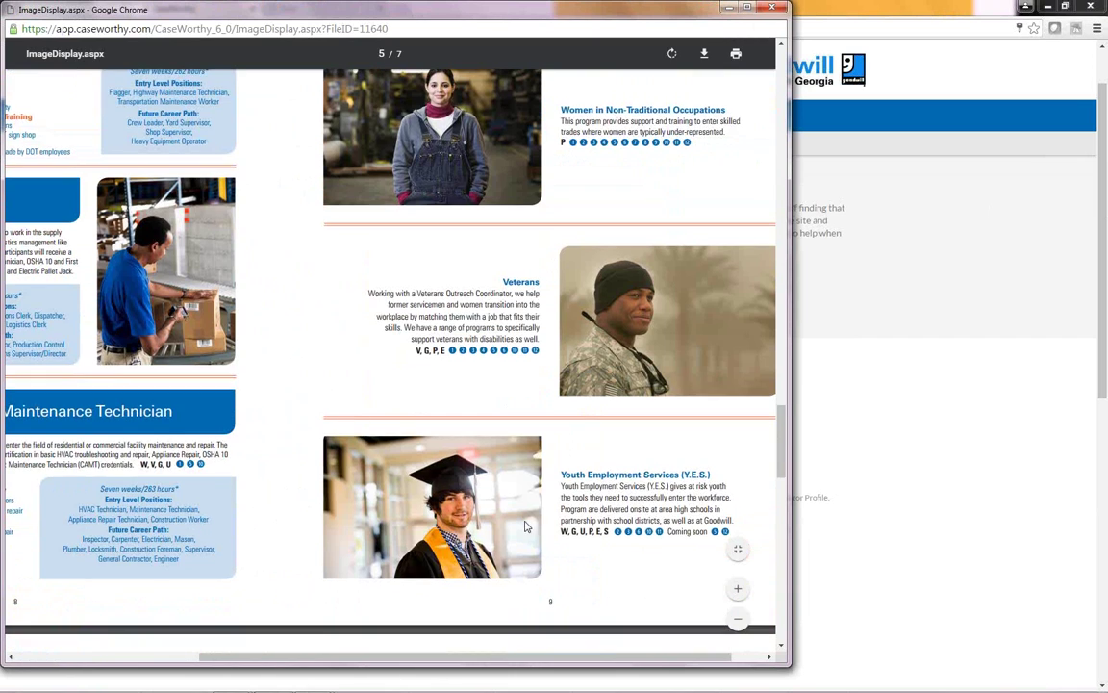
pyautogui.scroll(-1, 527, 526)
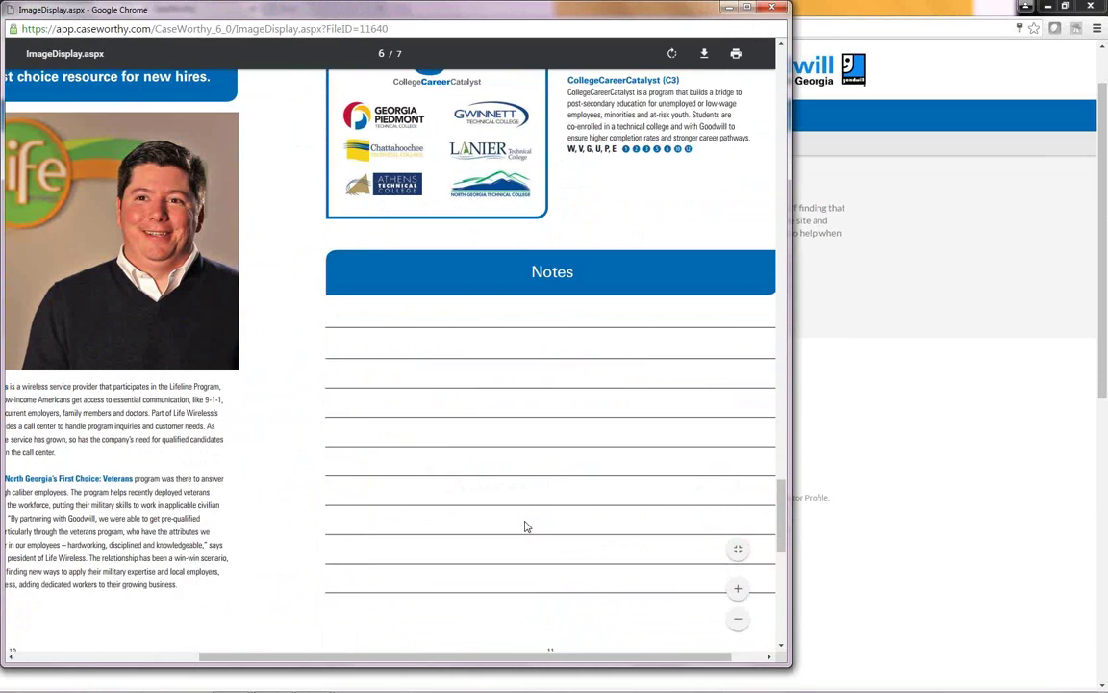
pyautogui.click(772, 7)
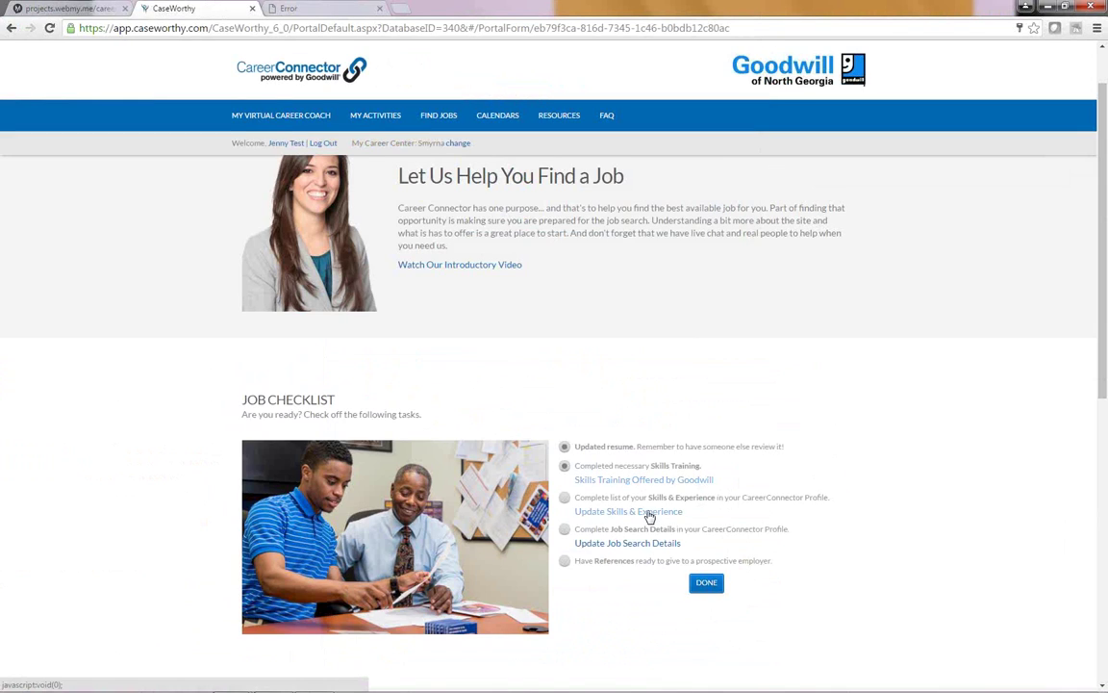
# Step: Open Update Skills & Experience and scroll the Career Profile to its six listed credentials
pyautogui.click(650, 515)
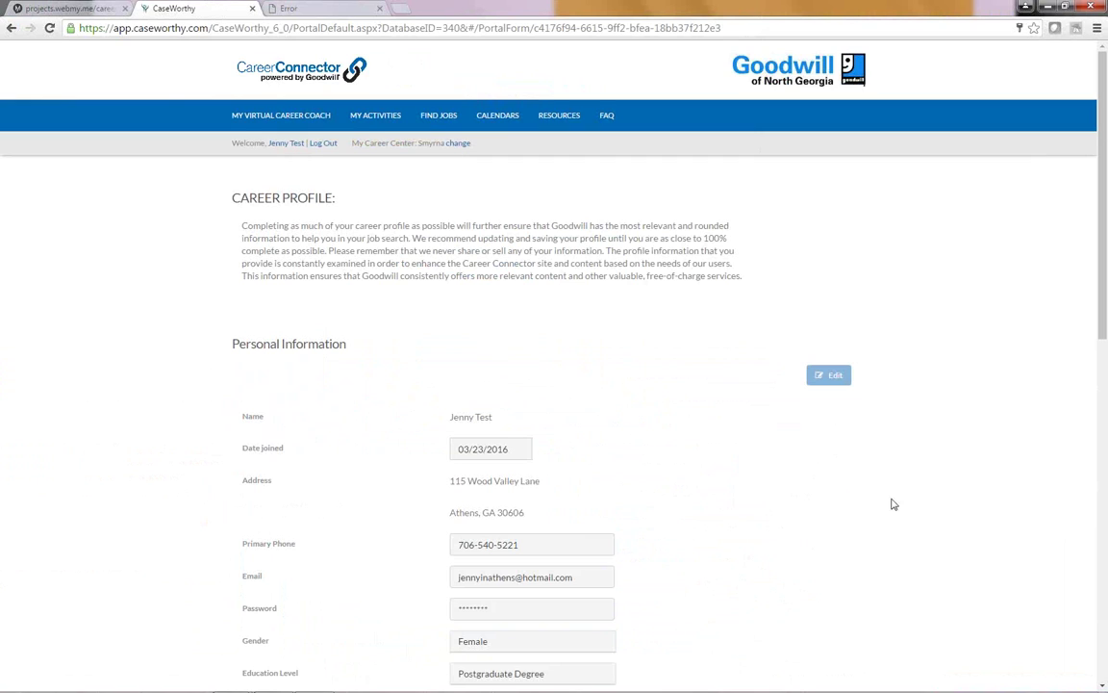
pyautogui.scroll(-3, 797, 521)
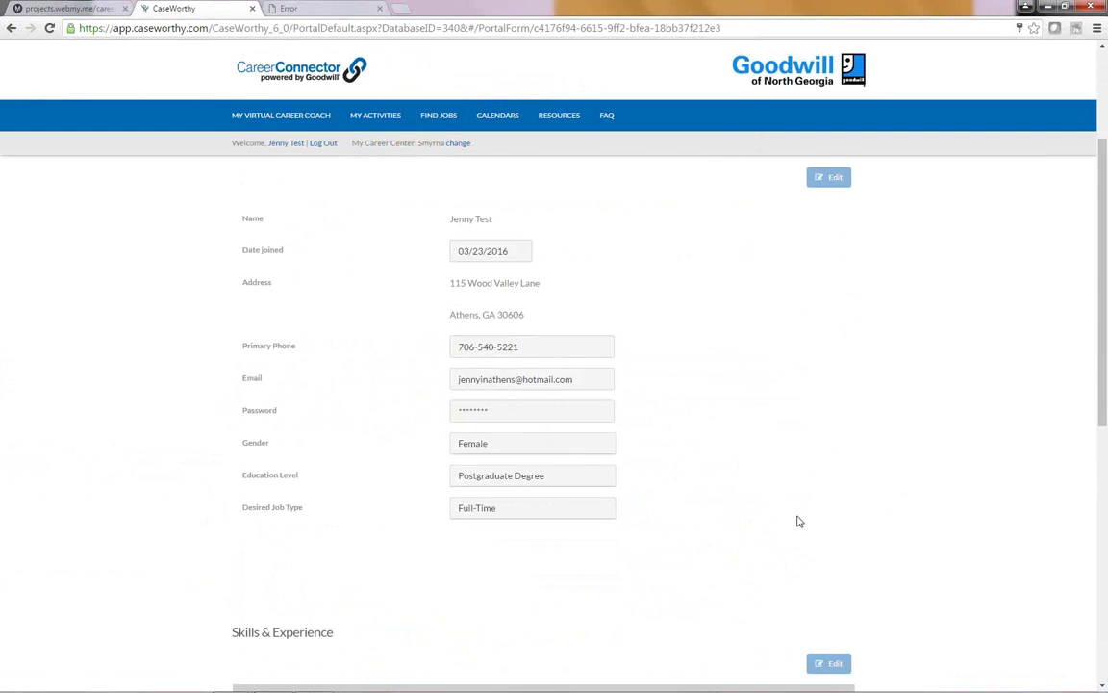
pyautogui.scroll(3, 797, 521)
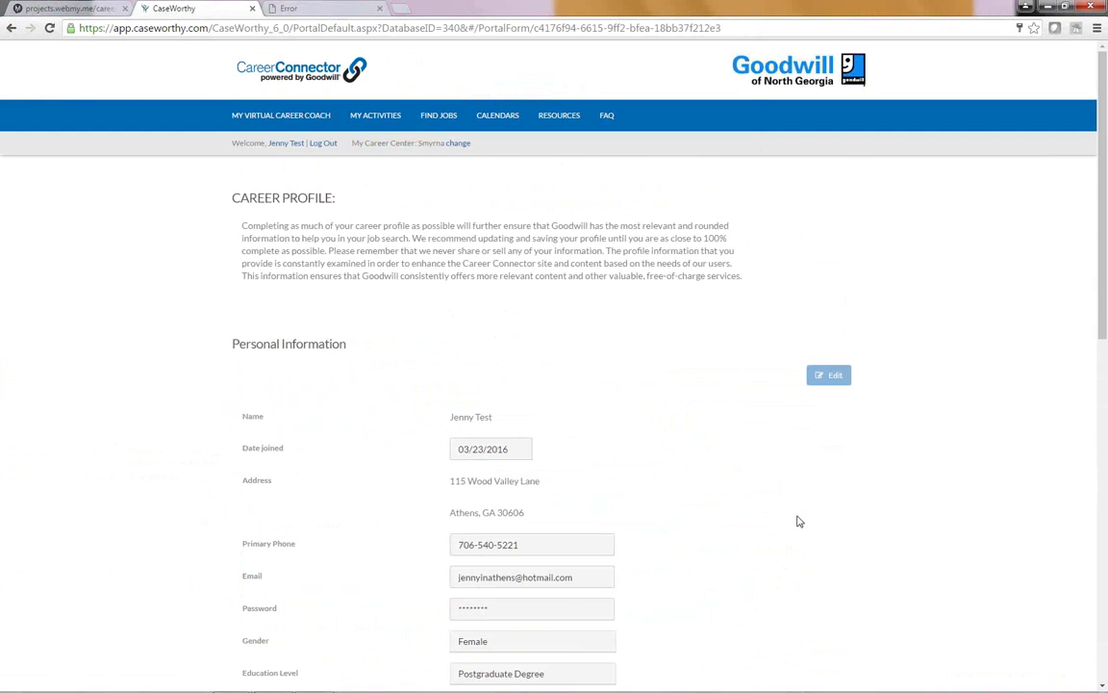
pyautogui.scroll(-3, 797, 521)
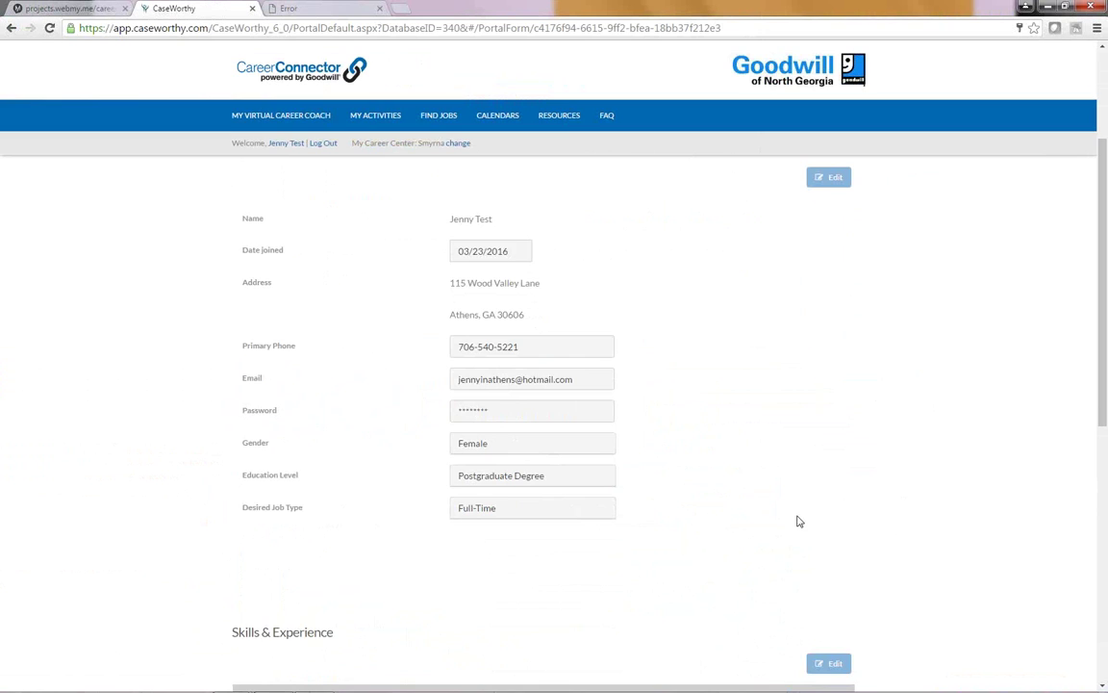
pyautogui.scroll(-5, 797, 521)
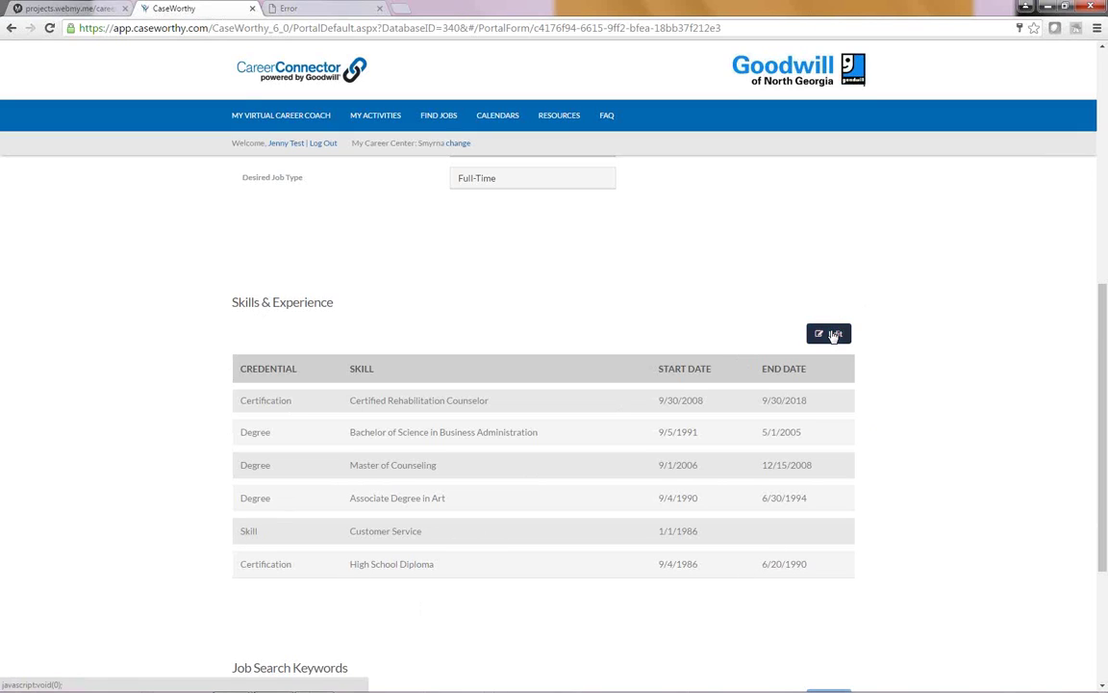
# Step: Edit Skills & Experience, add a new entry, and open the Credential lookup of 756 types
pyautogui.click(834, 333)
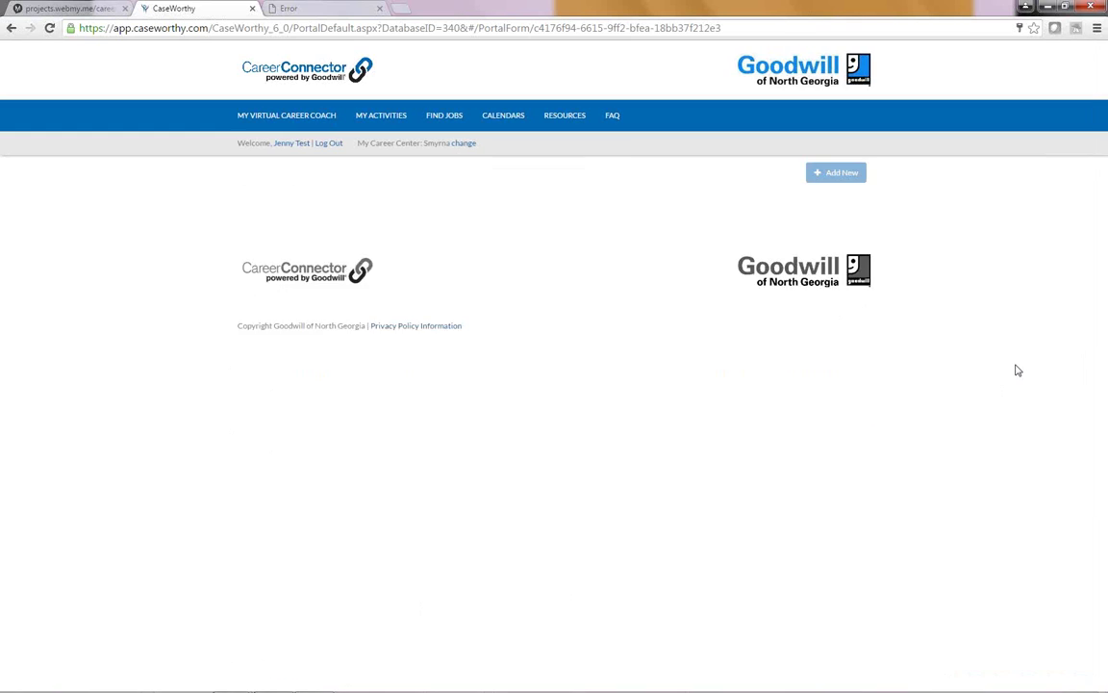
pyautogui.click(830, 180)
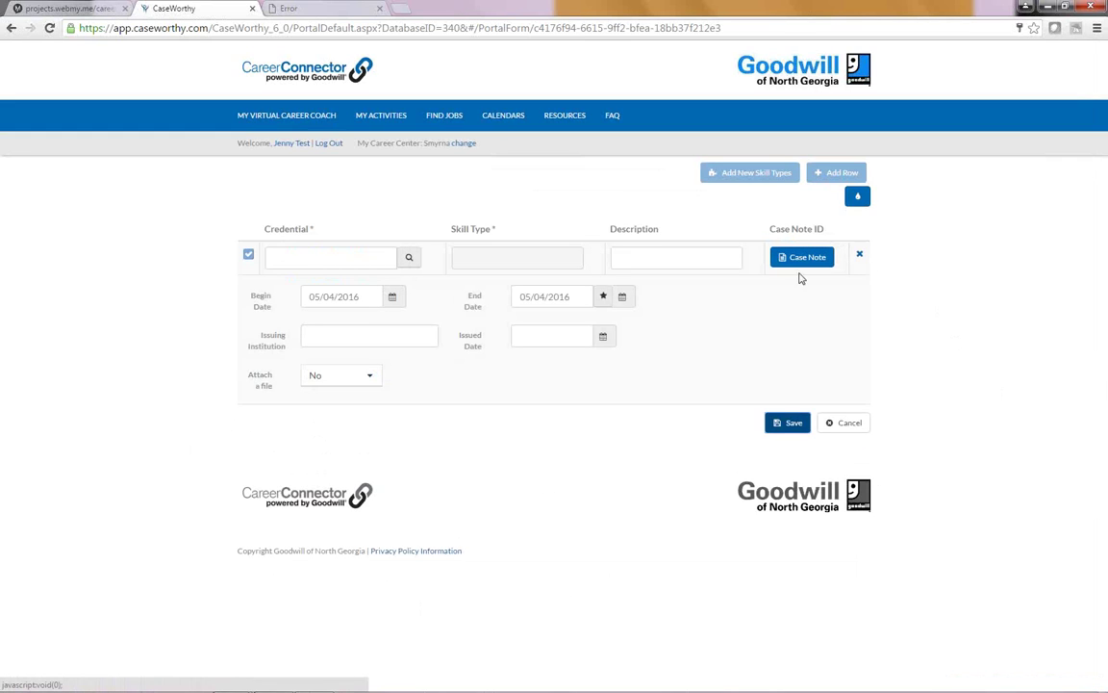
pyautogui.click(339, 272)
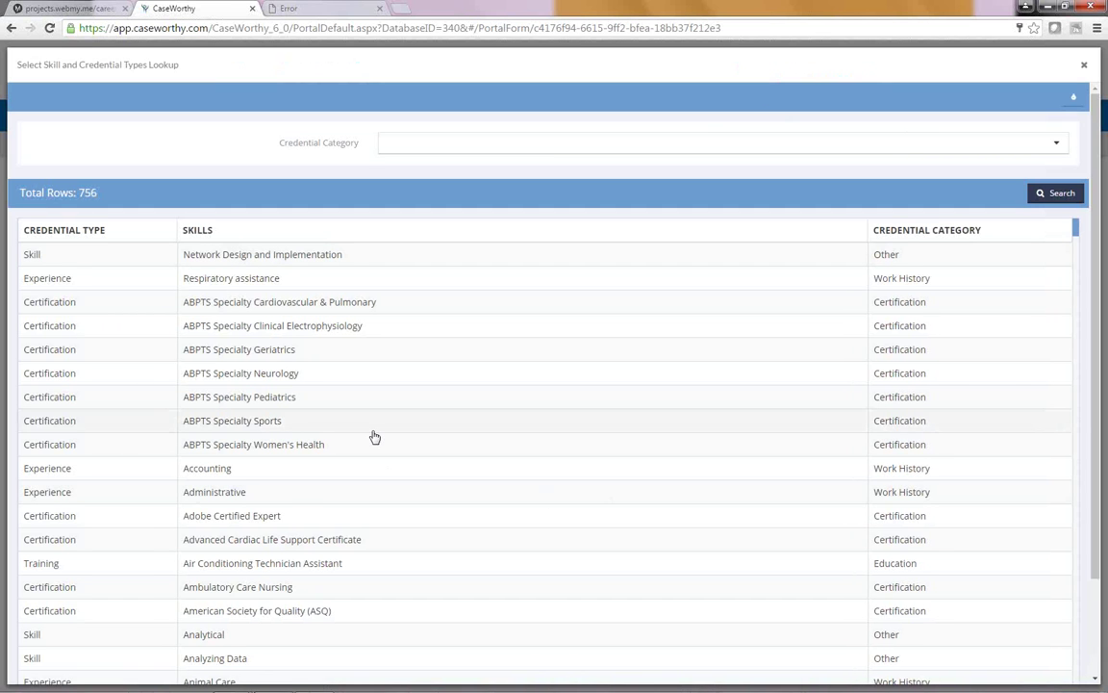
# Step: Browse the credential types and filter the lookup to the Work History category
pyautogui.scroll(-3, 375, 438)
pyautogui.scroll(-5, 375, 437)
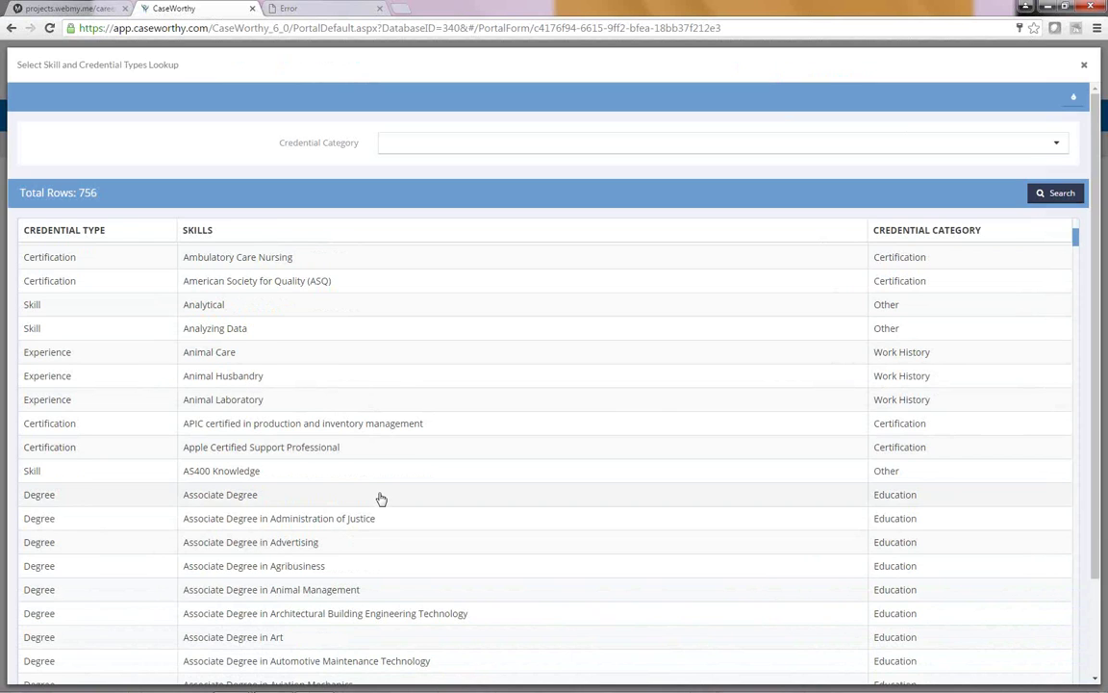
pyautogui.scroll(-10, 379, 497)
pyautogui.scroll(-20, 380, 498)
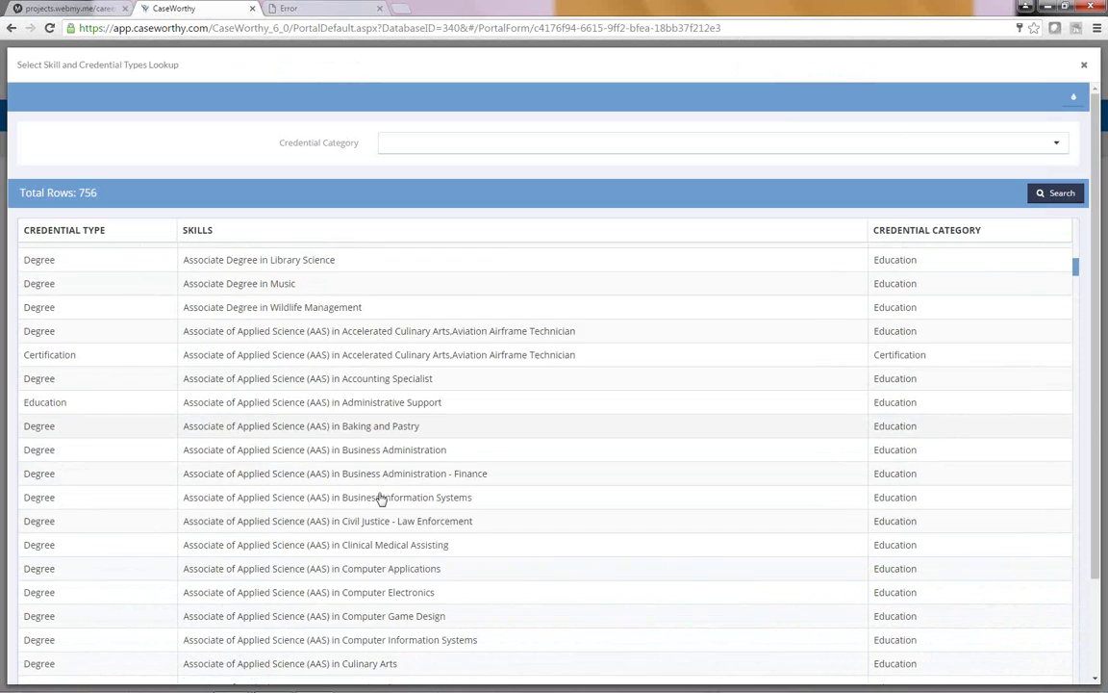
pyautogui.scroll(-20, 379, 497)
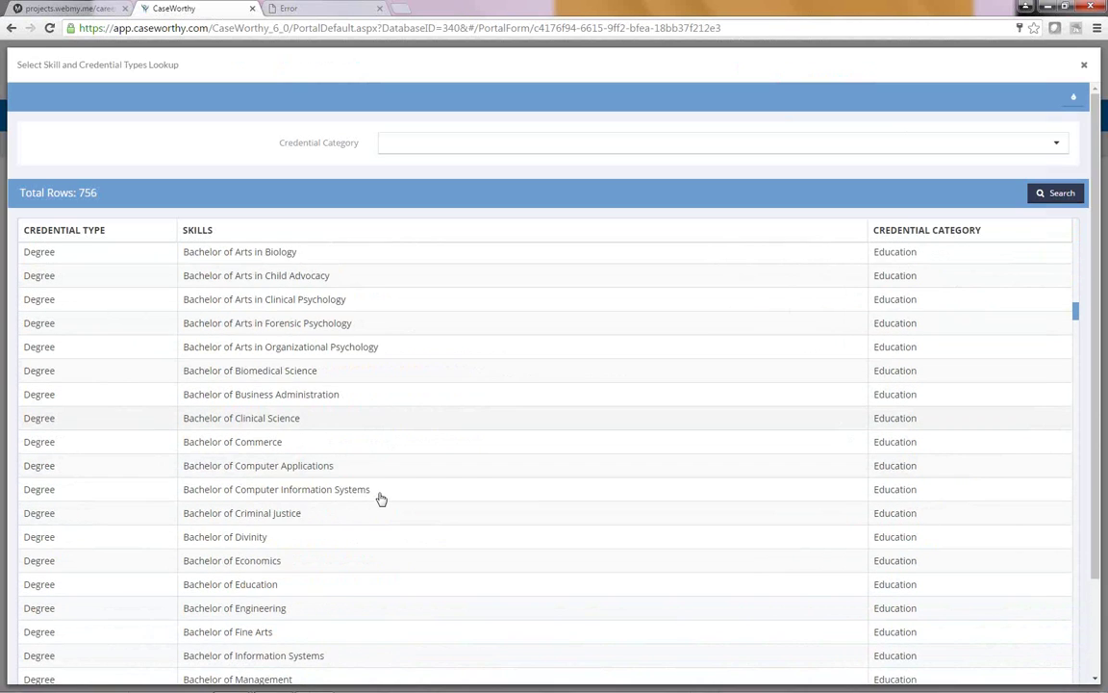
pyautogui.click(497, 147)
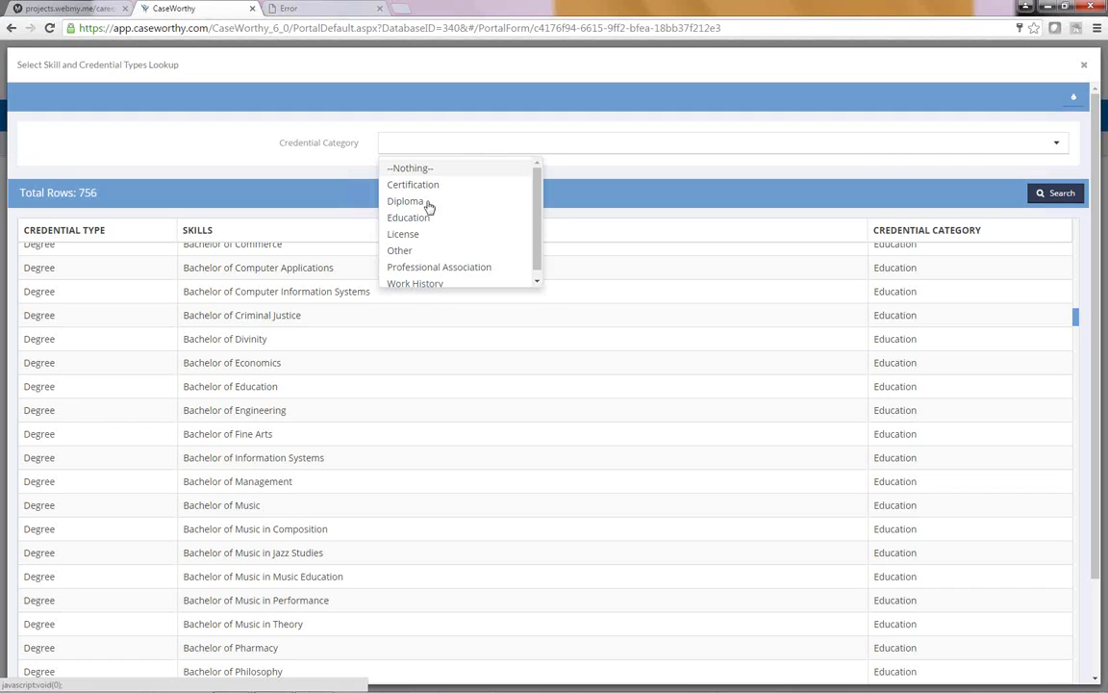
pyautogui.click(419, 281)
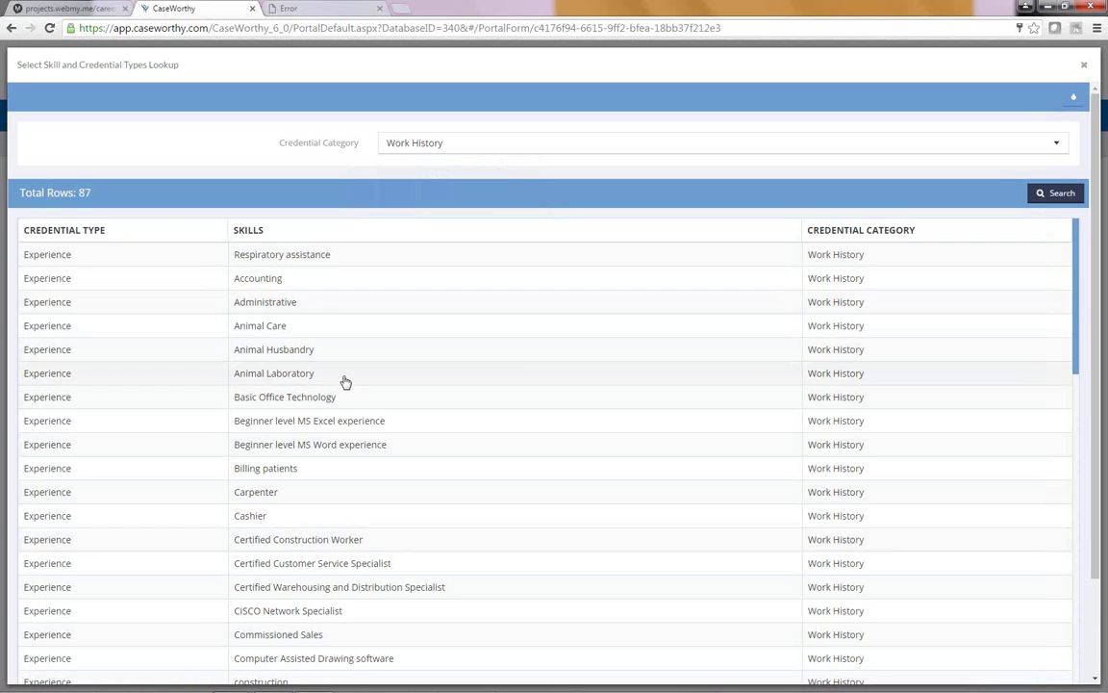
# Step: Scroll the 87 Work History rows and close the lookup without picking one
pyautogui.scroll(-2, 345, 382)
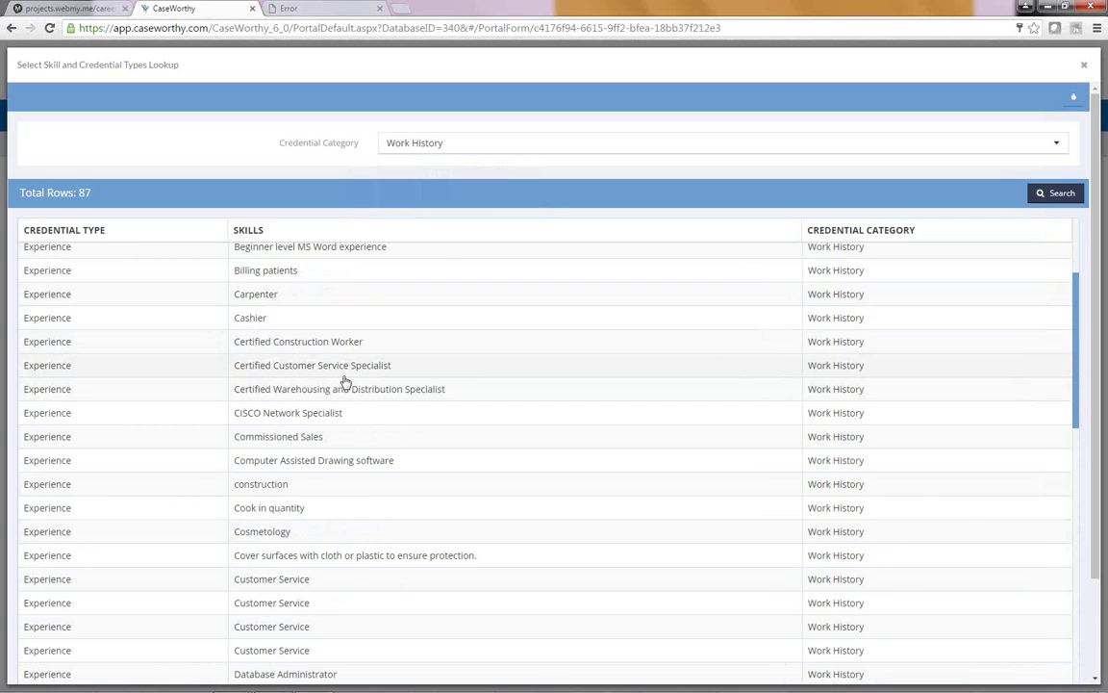
pyautogui.scroll(-5, 345, 382)
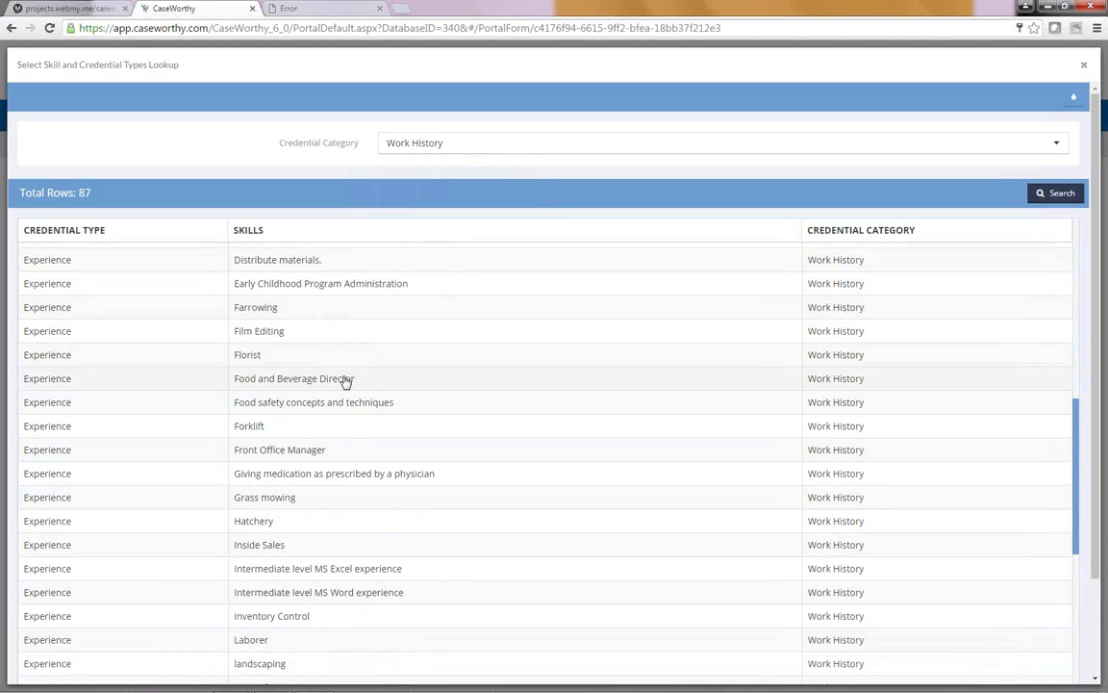
pyautogui.scroll(-3, 345, 382)
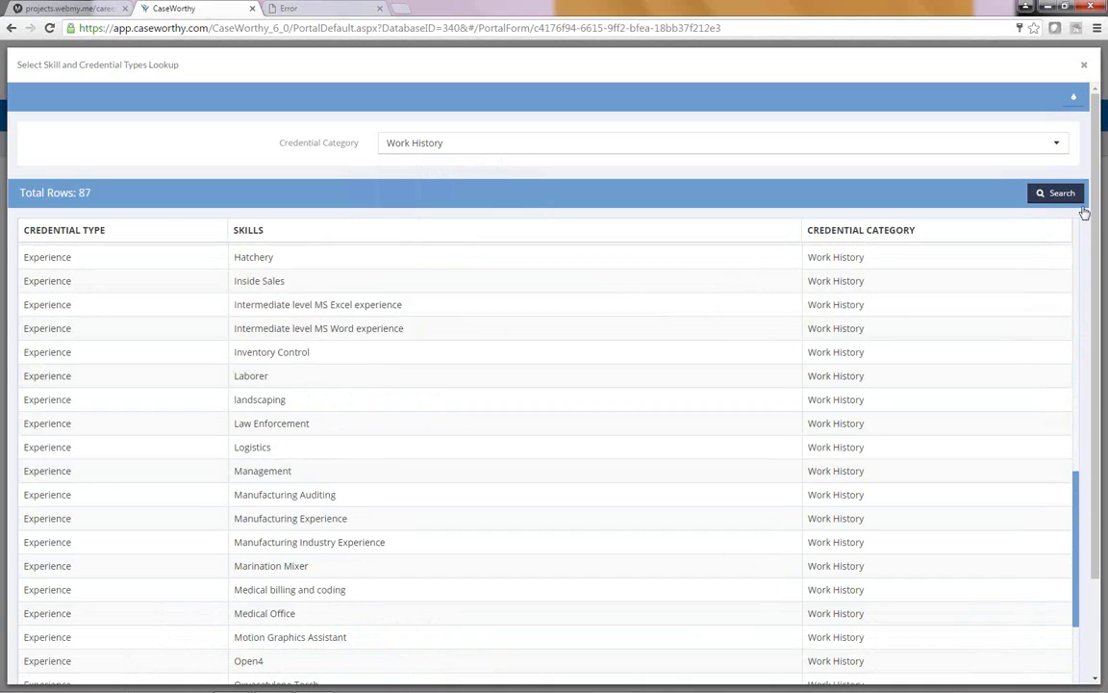
pyautogui.click(1085, 69)
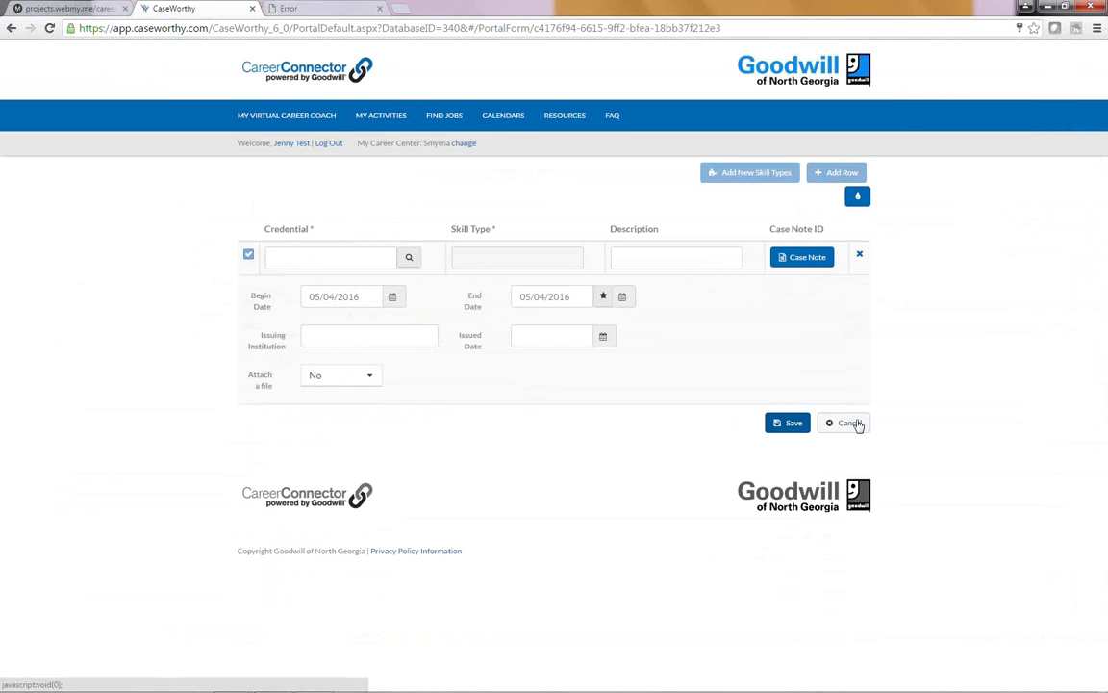
# Step: Cancel the new skill, then review the career profile's empty Job Search Keywords table
pyautogui.click(850, 422)
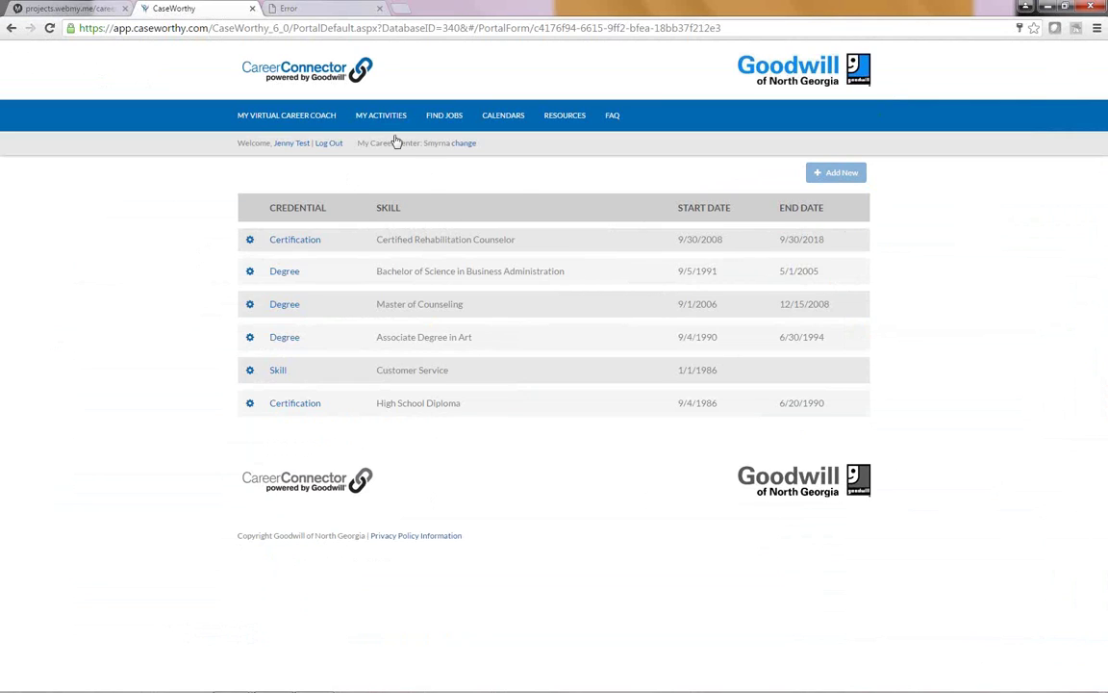
pyautogui.click(451, 116)
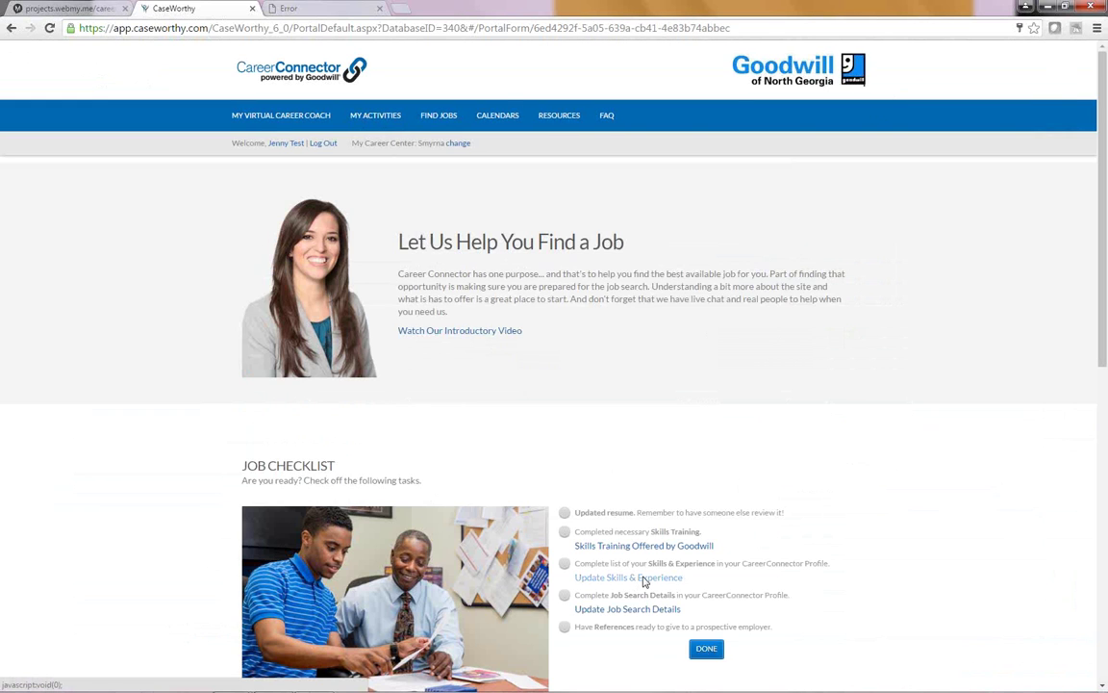
pyautogui.click(637, 610)
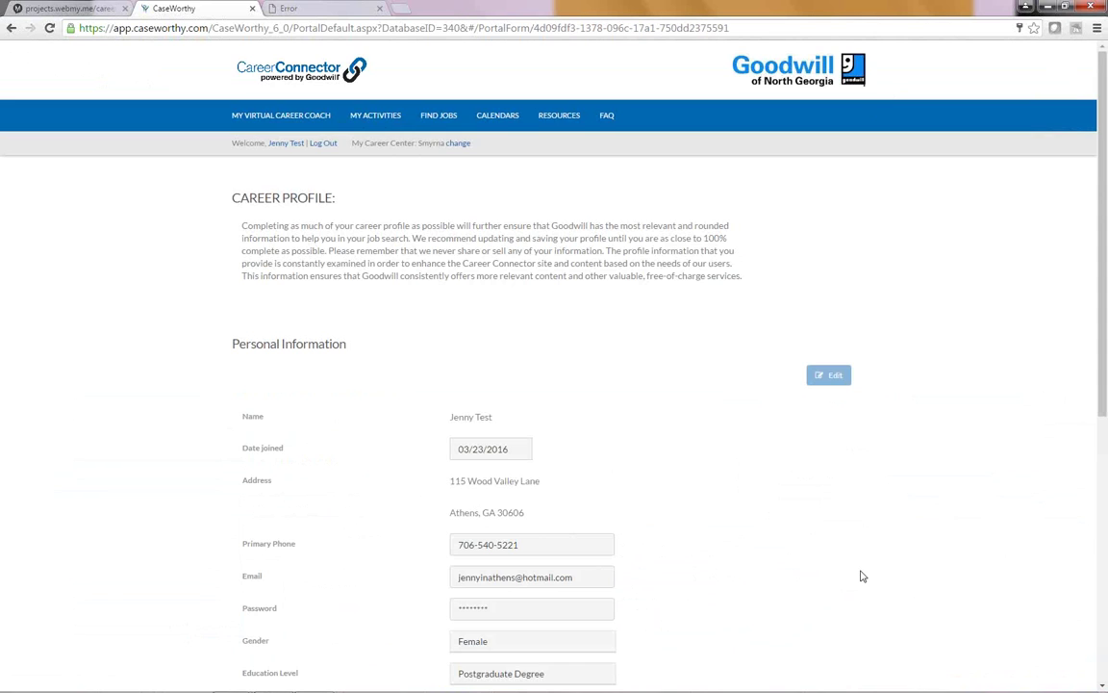
pyautogui.scroll(-10, 779, 549)
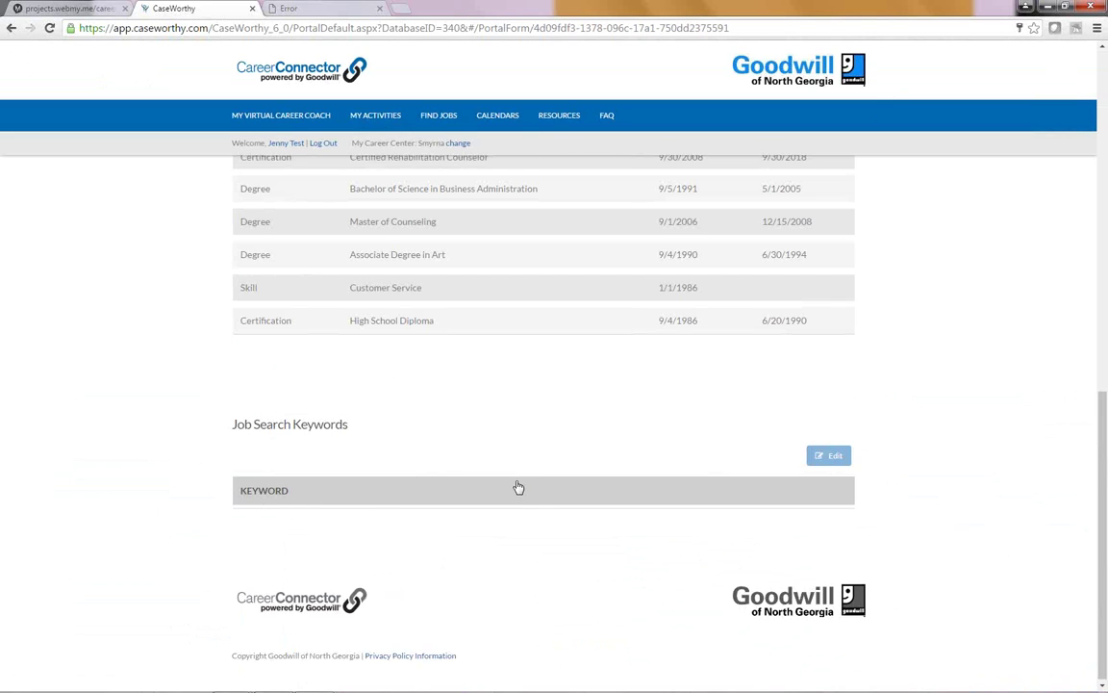
pyautogui.scroll(3, 420, 118)
# Step: Return to FIND JOBS and scroll to Ask Contacts, Attend Networking Events and Explore Careers Pathways
pyautogui.click(449, 117)
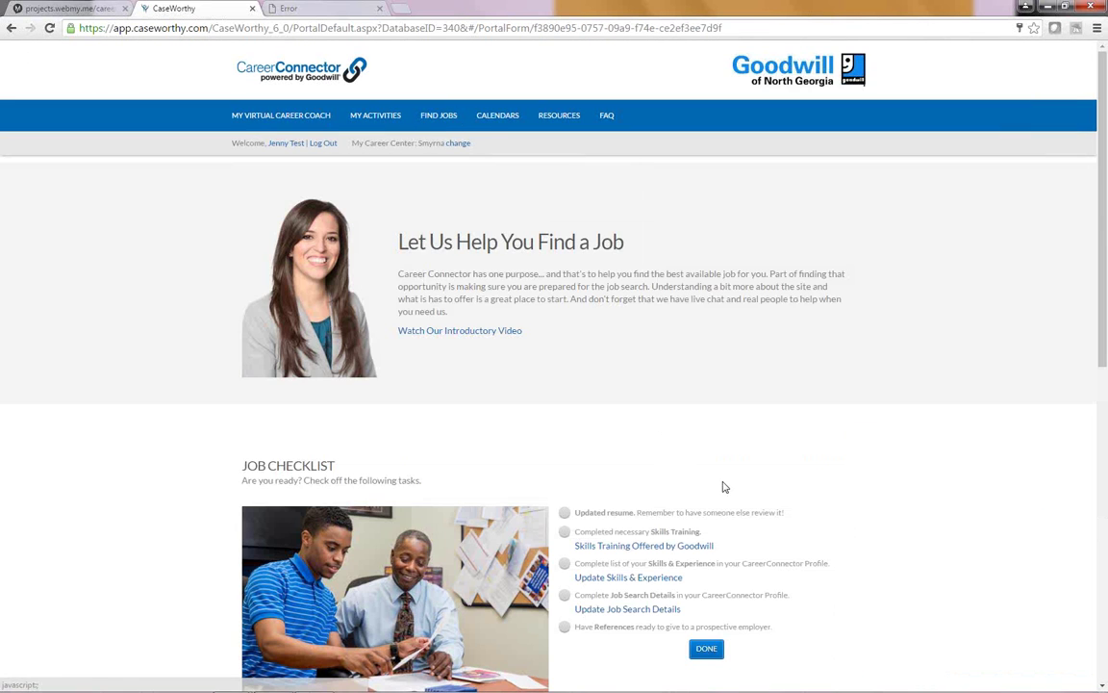
pyautogui.scroll(-2, 723, 486)
pyautogui.scroll(-1, 635, 539)
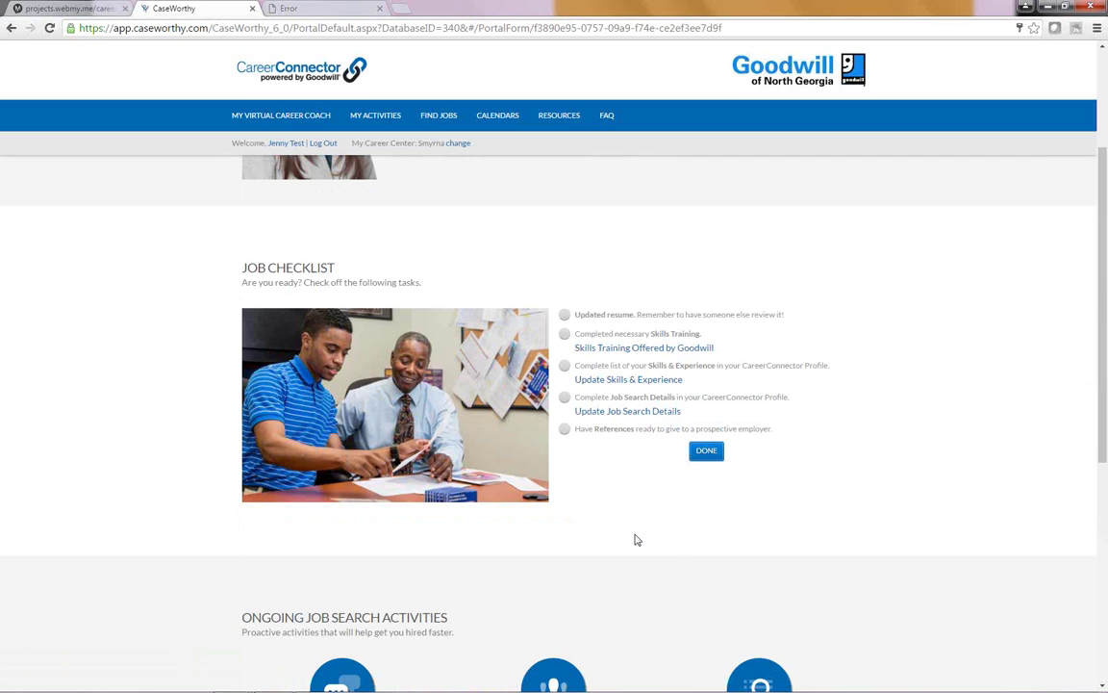
pyautogui.scroll(-2, 635, 540)
pyautogui.scroll(-5, 635, 540)
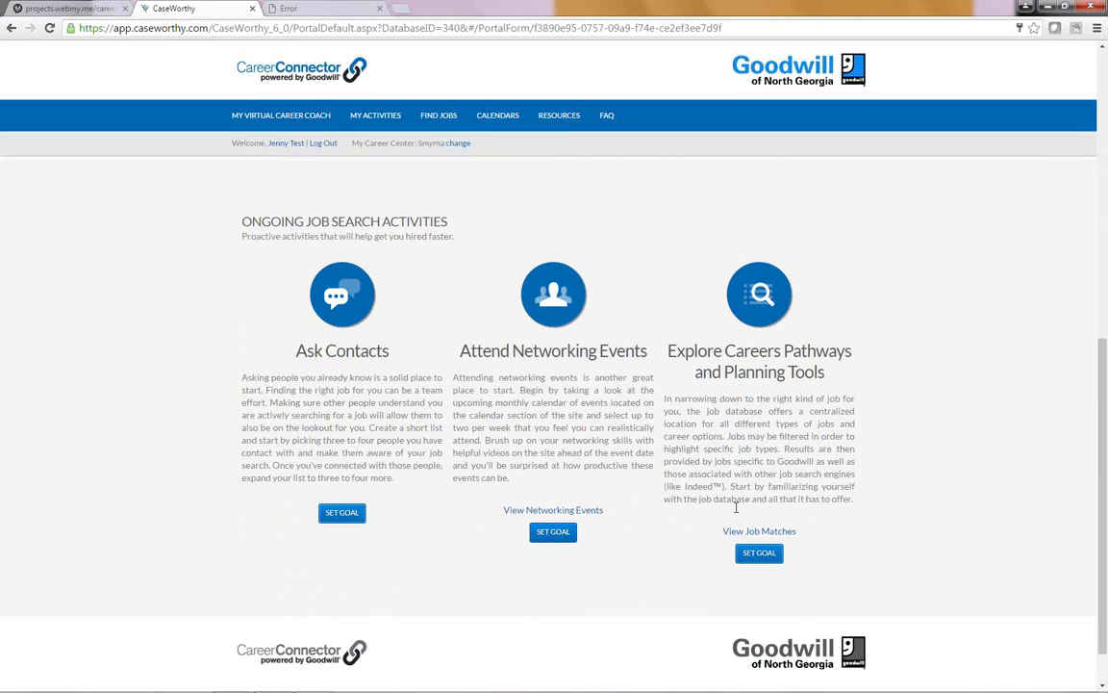
# Step: View the job matches and open the Labor Ready Machine Operator 1 listing ($9–$11 hourly)
pyautogui.click(760, 530)
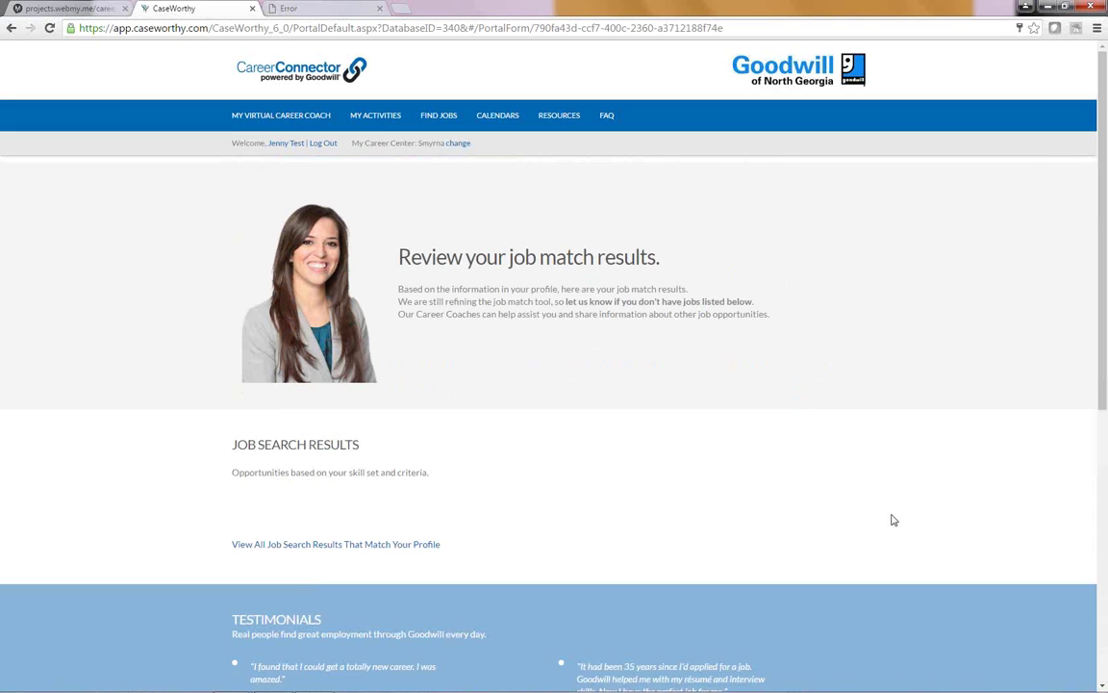
pyautogui.scroll(-1, 893, 519)
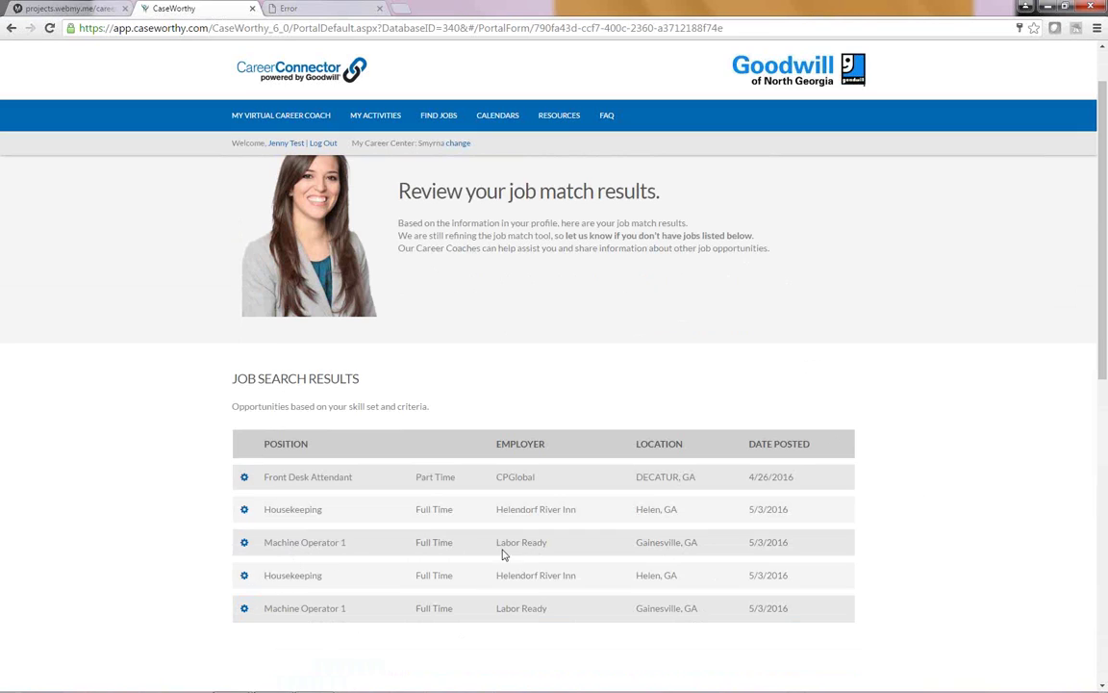
pyautogui.click(243, 542)
pyautogui.click(319, 520)
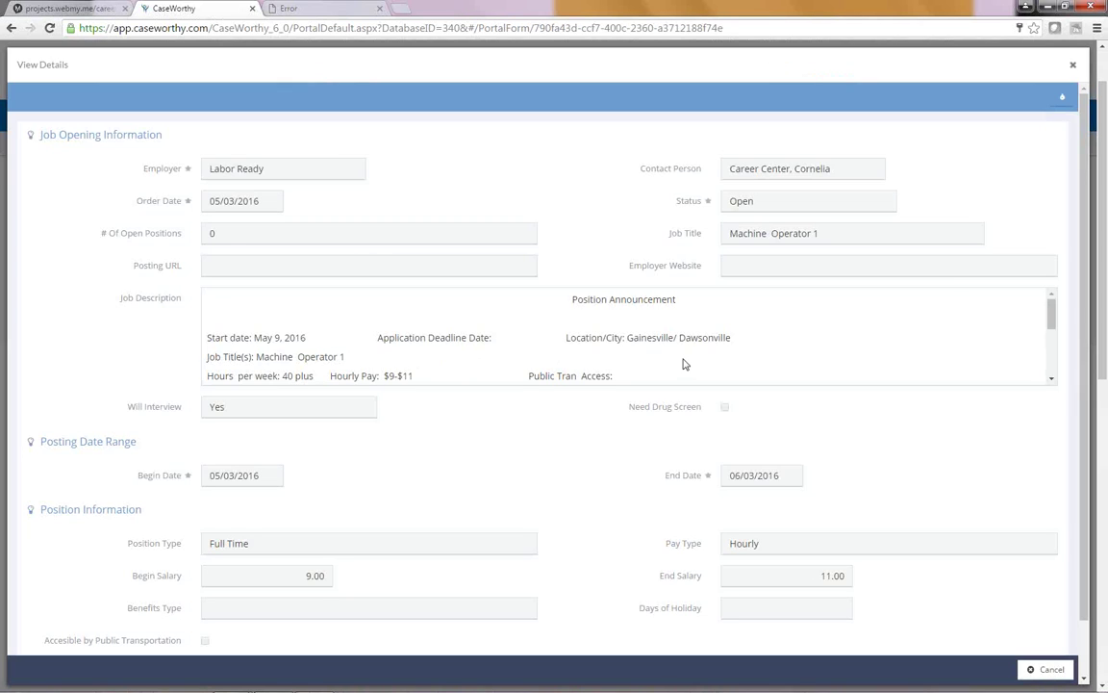
pyautogui.scroll(-3, 683, 363)
pyautogui.scroll(-1, 683, 363)
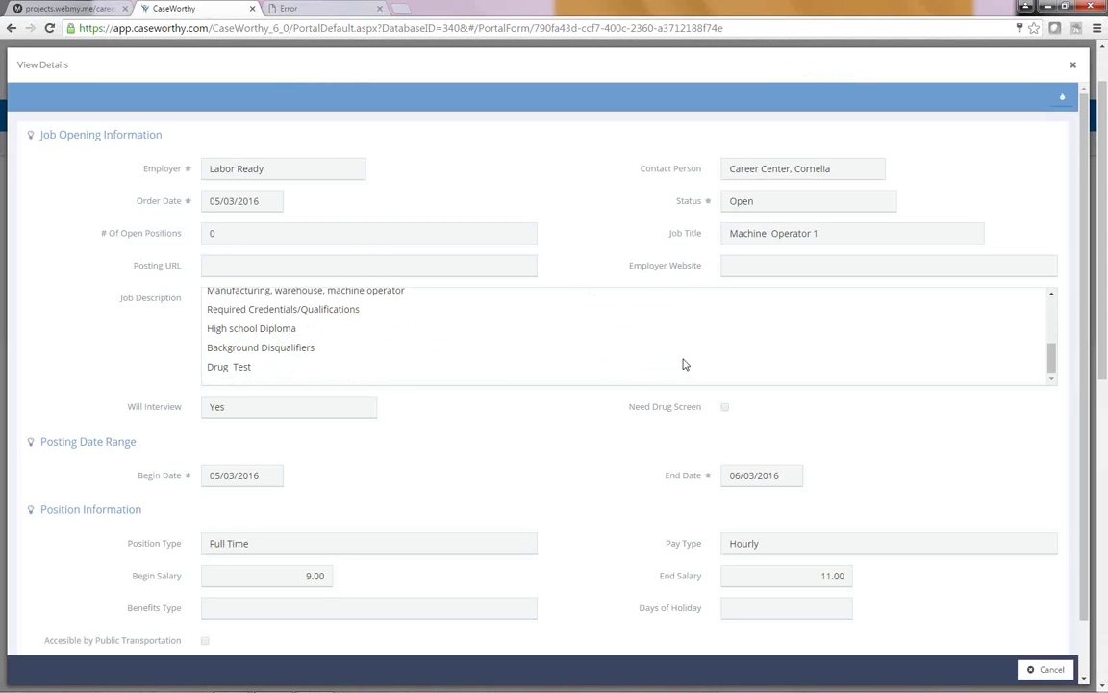
pyautogui.scroll(-1, 683, 364)
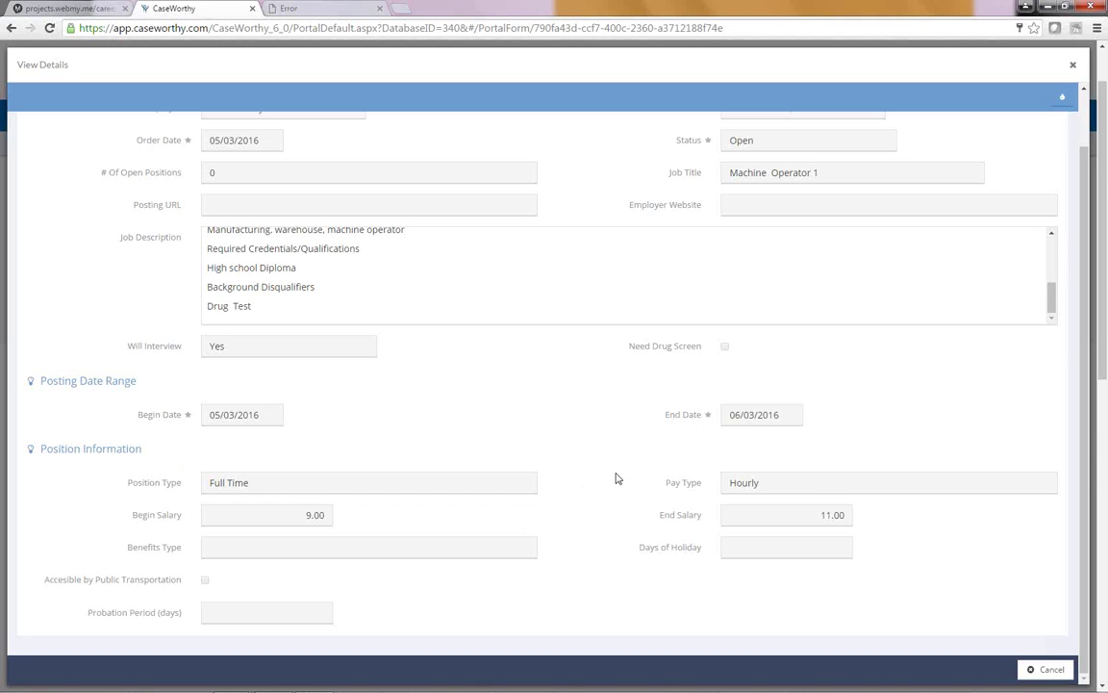
pyautogui.scroll(3, 616, 474)
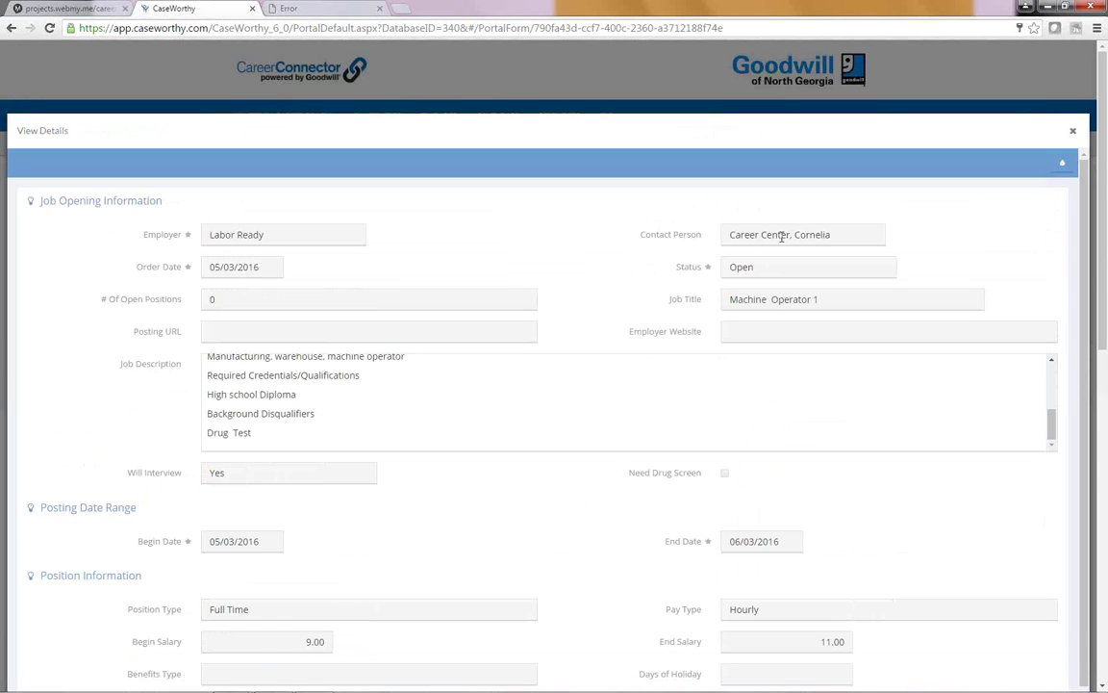
pyautogui.scroll(-1, 528, 507)
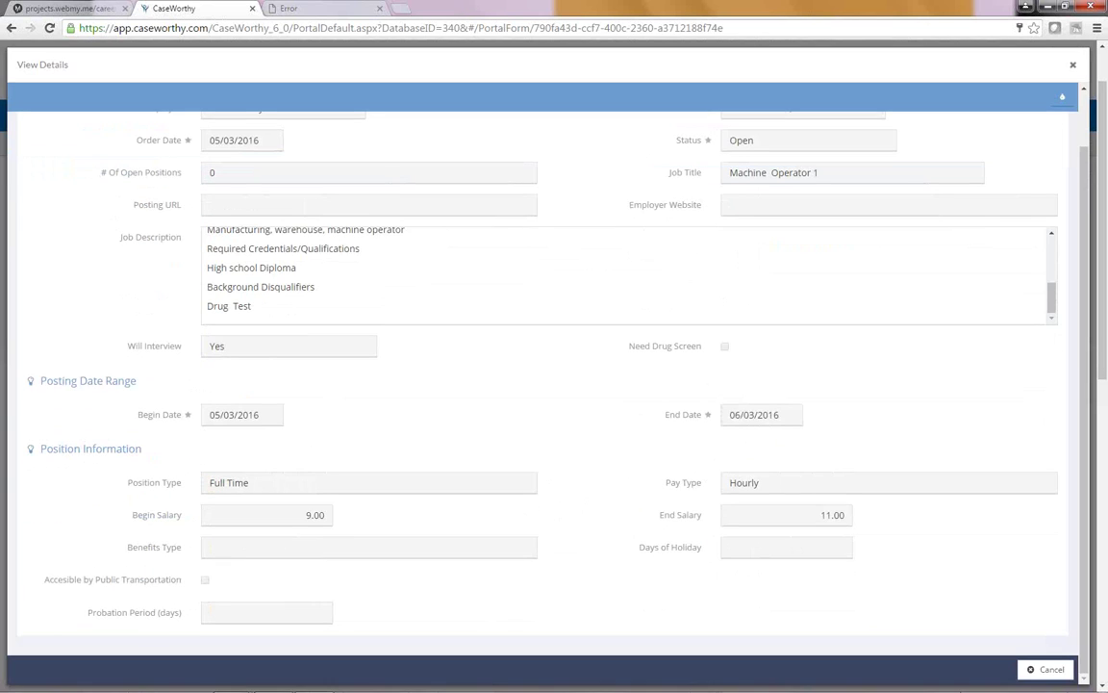
pyautogui.click(1055, 667)
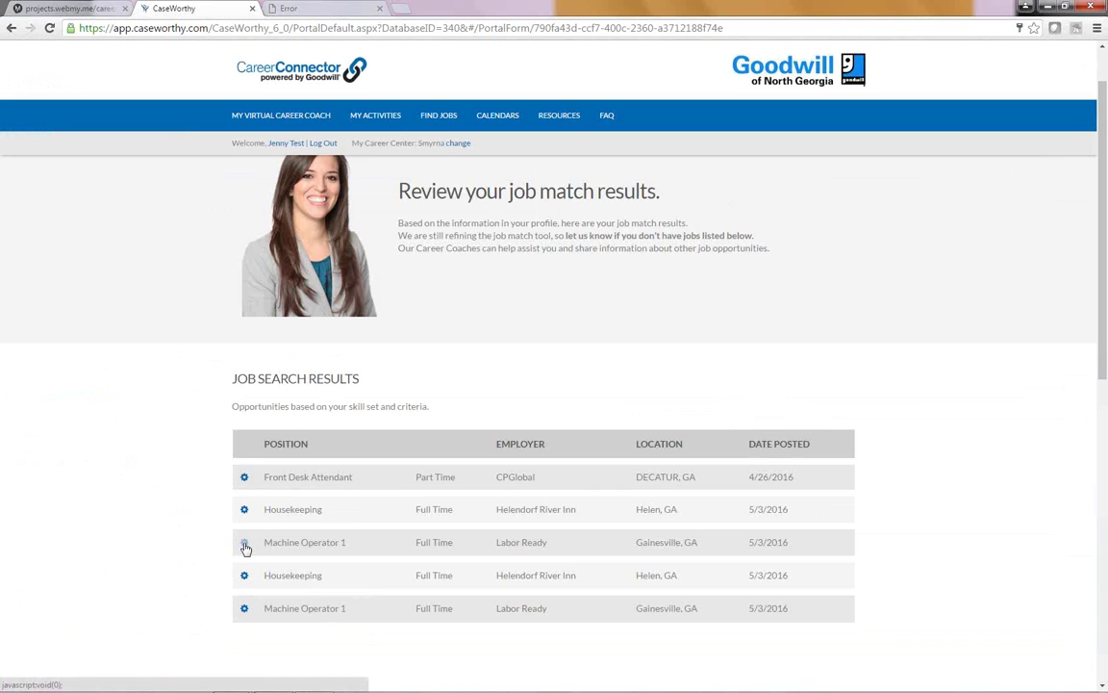
pyautogui.click(245, 545)
# Step: Check the Machine Operator 1 employer's contact details, then go back to the Job Checklist page
pyautogui.click(319, 538)
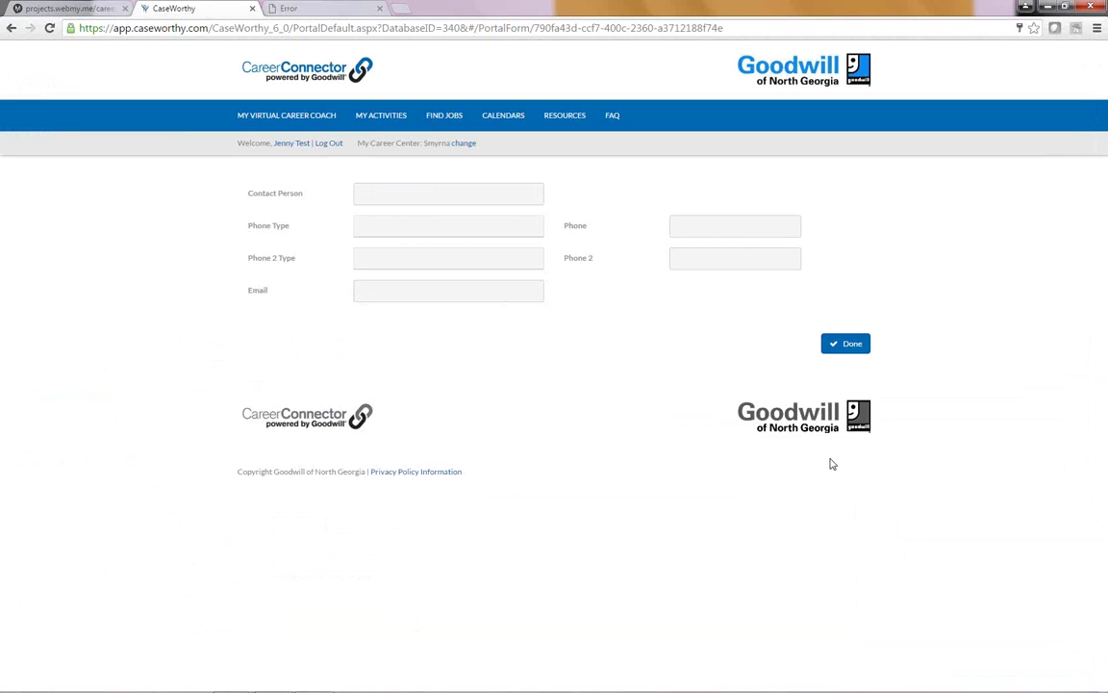
pyautogui.click(439, 118)
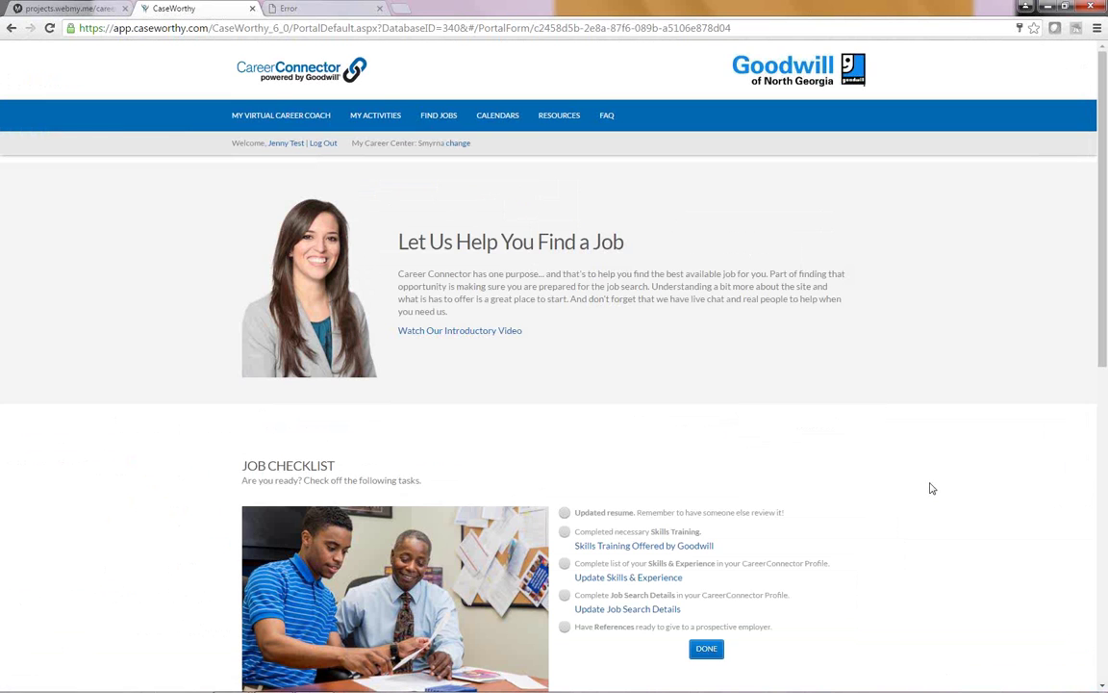
pyautogui.scroll(-3, 930, 488)
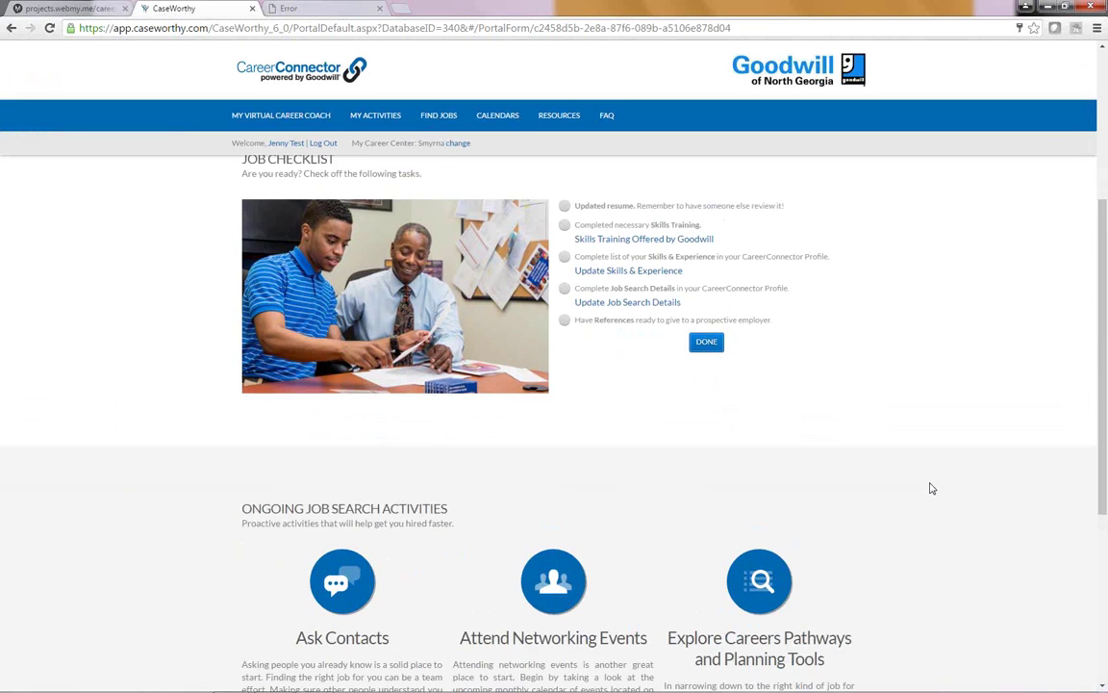
pyautogui.scroll(3, 930, 488)
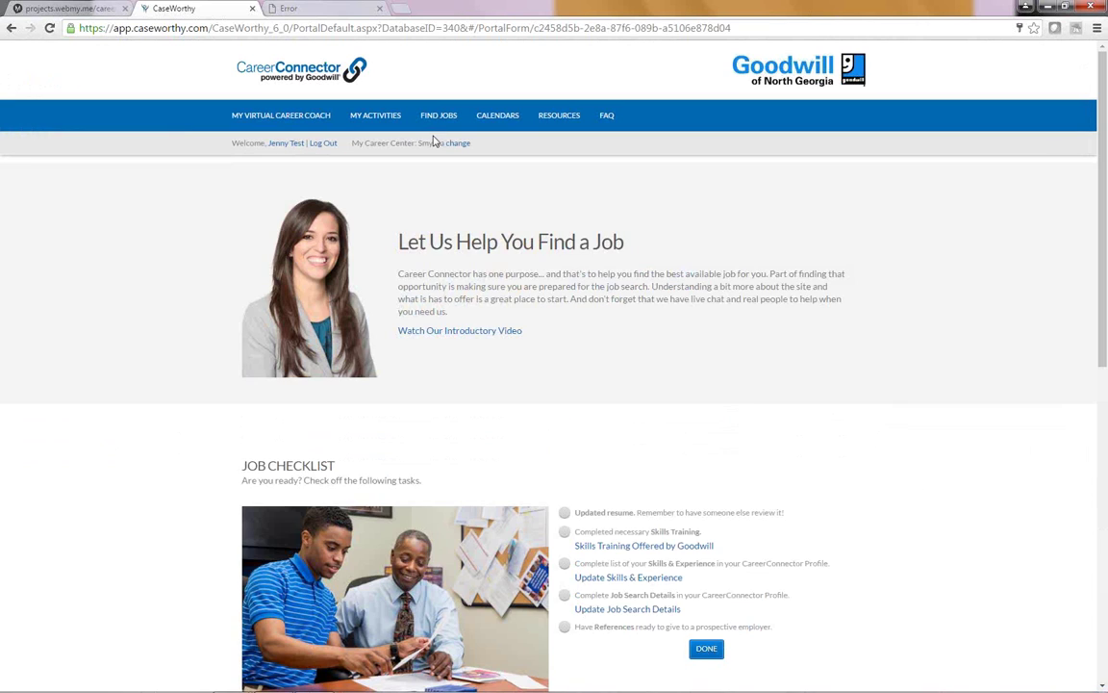
# Step: Search the Class Calendar for East Athens to list its May 2016 classes
pyautogui.click(497, 121)
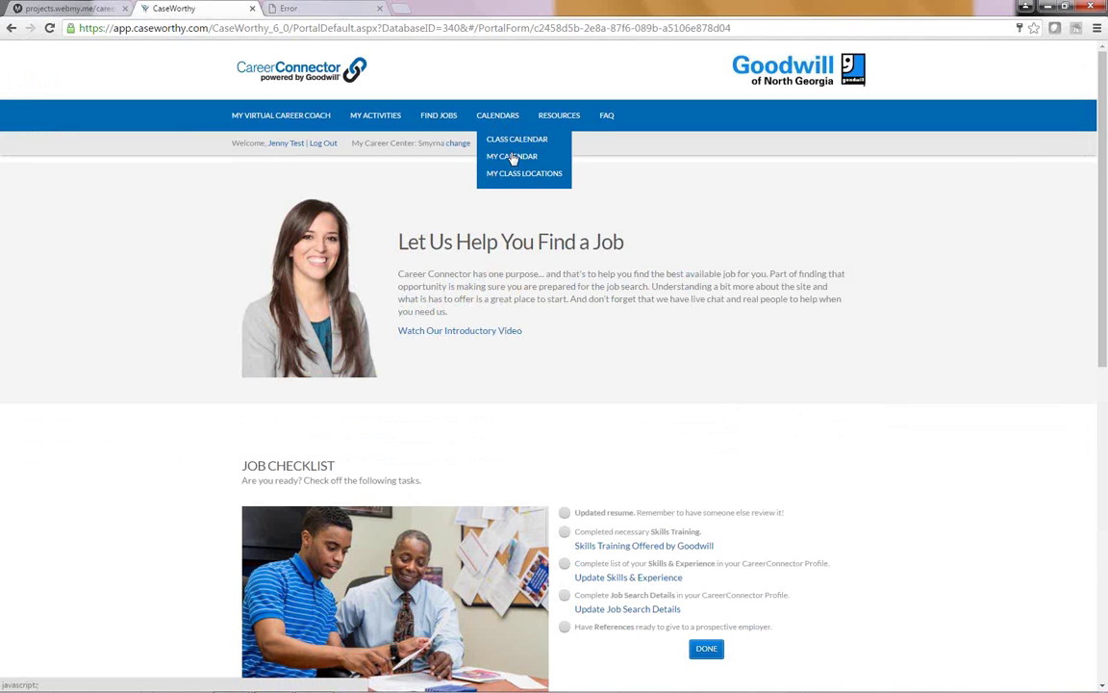
pyautogui.click(513, 158)
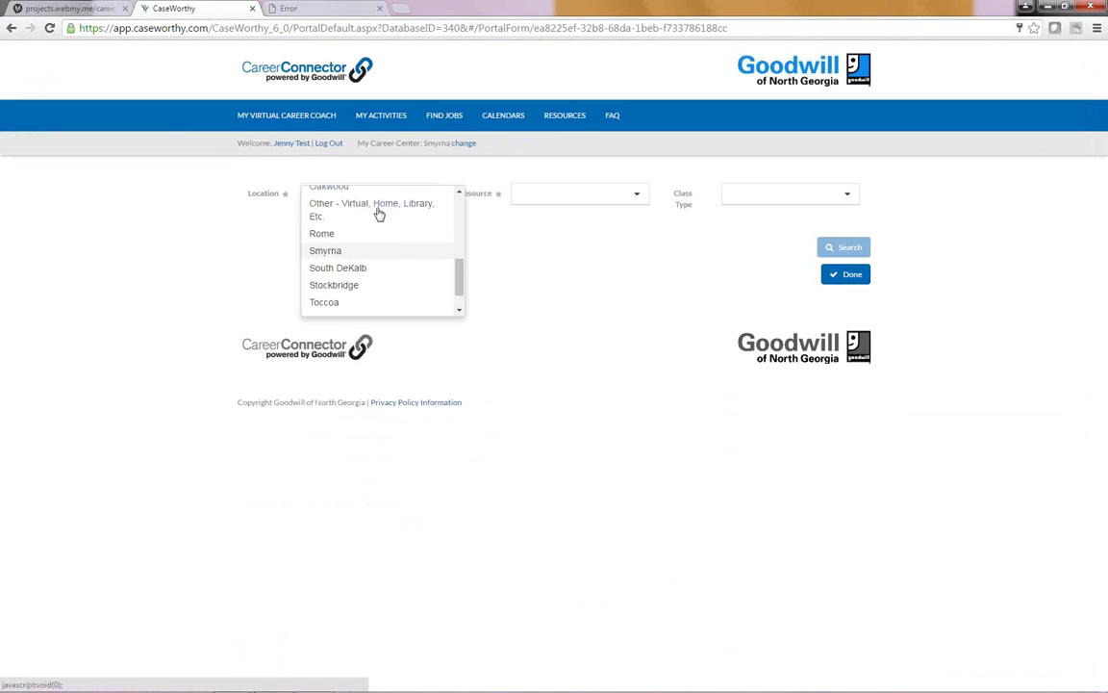
pyautogui.scroll(8, 389, 231)
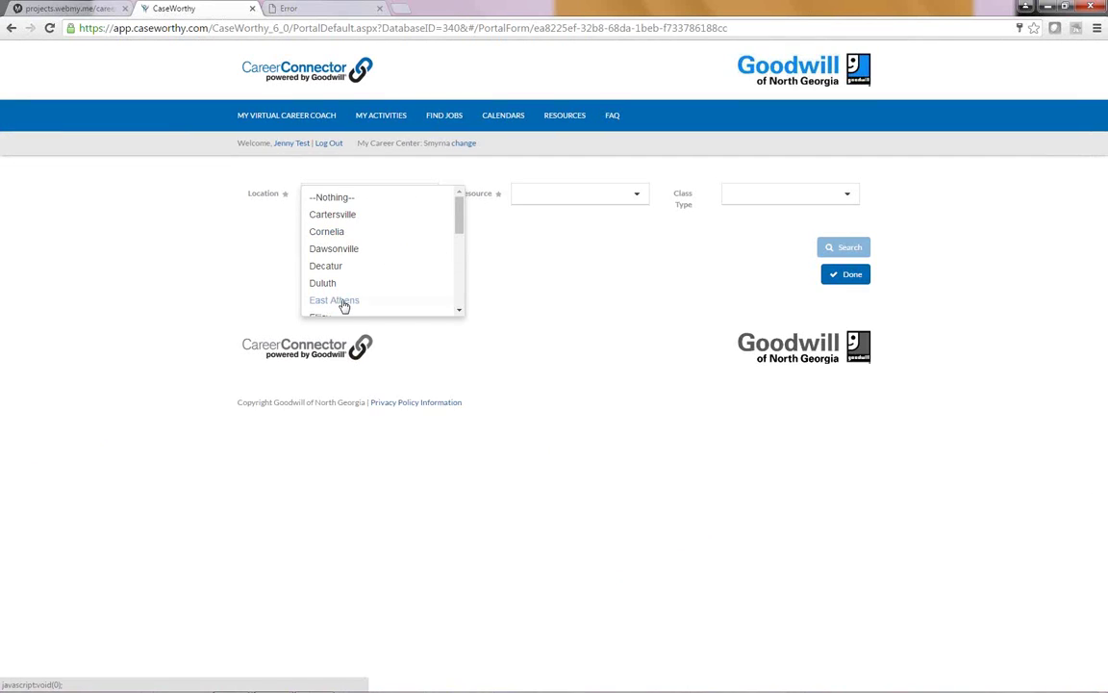
pyautogui.click(346, 301)
pyautogui.click(854, 250)
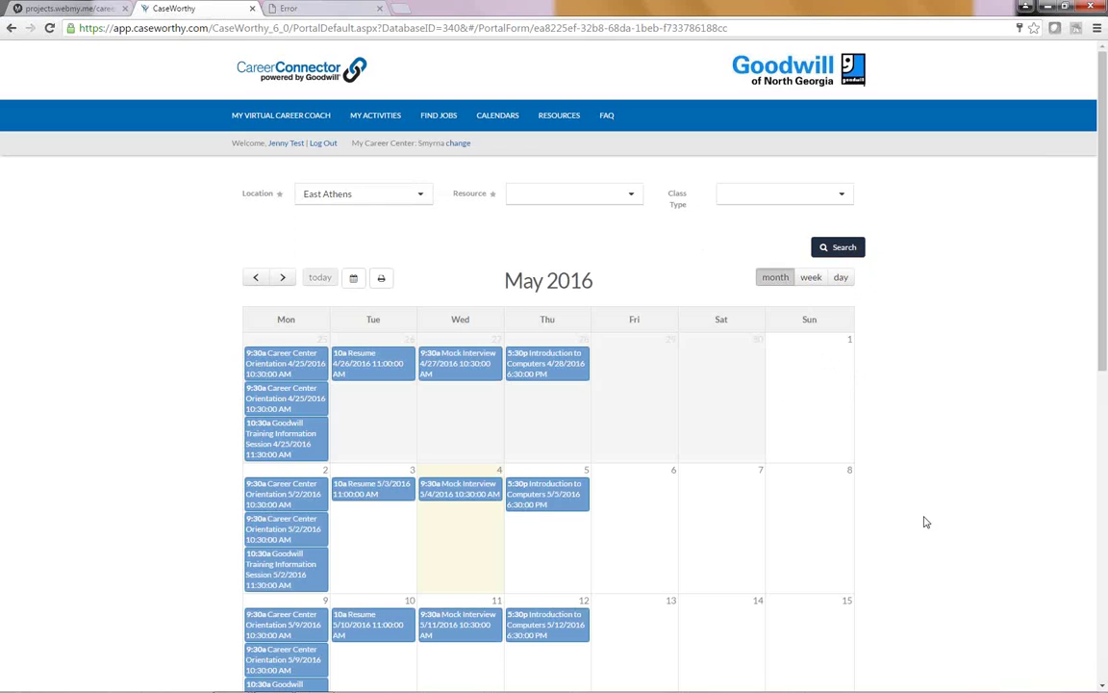
# Step: Sign up for the 05/05/2016 5:30–6:30 pm Introduction to Computers class and save
pyautogui.scroll(-1, 925, 519)
pyautogui.moveTo(297, 338)
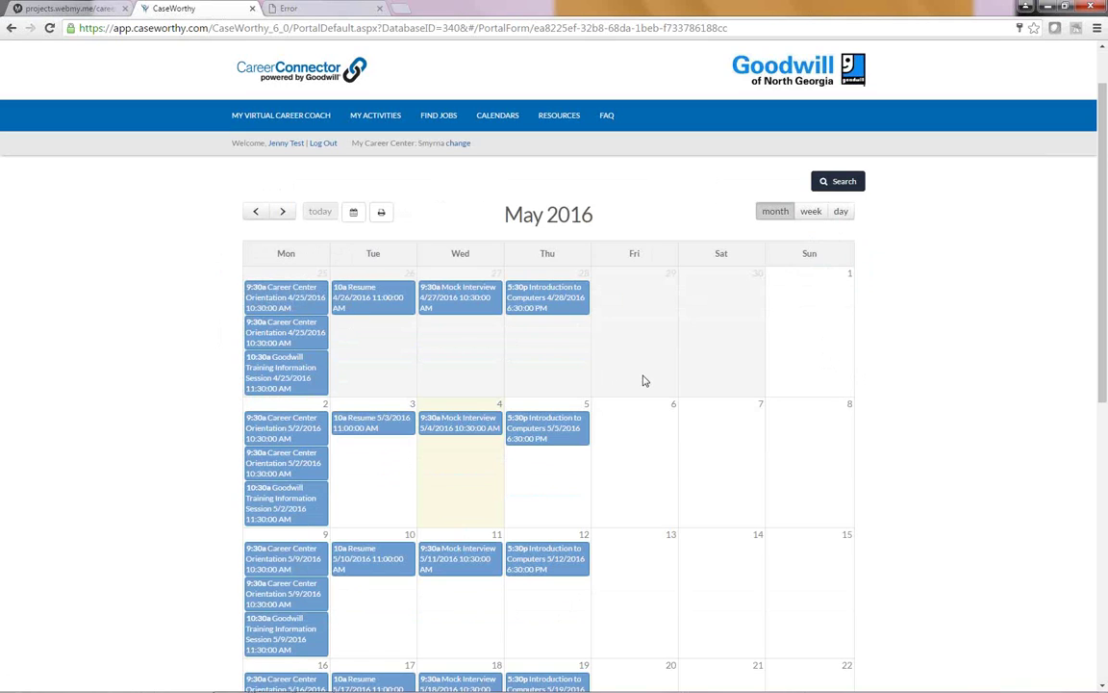
pyautogui.moveTo(448, 438)
pyautogui.click(571, 438)
pyautogui.click(455, 454)
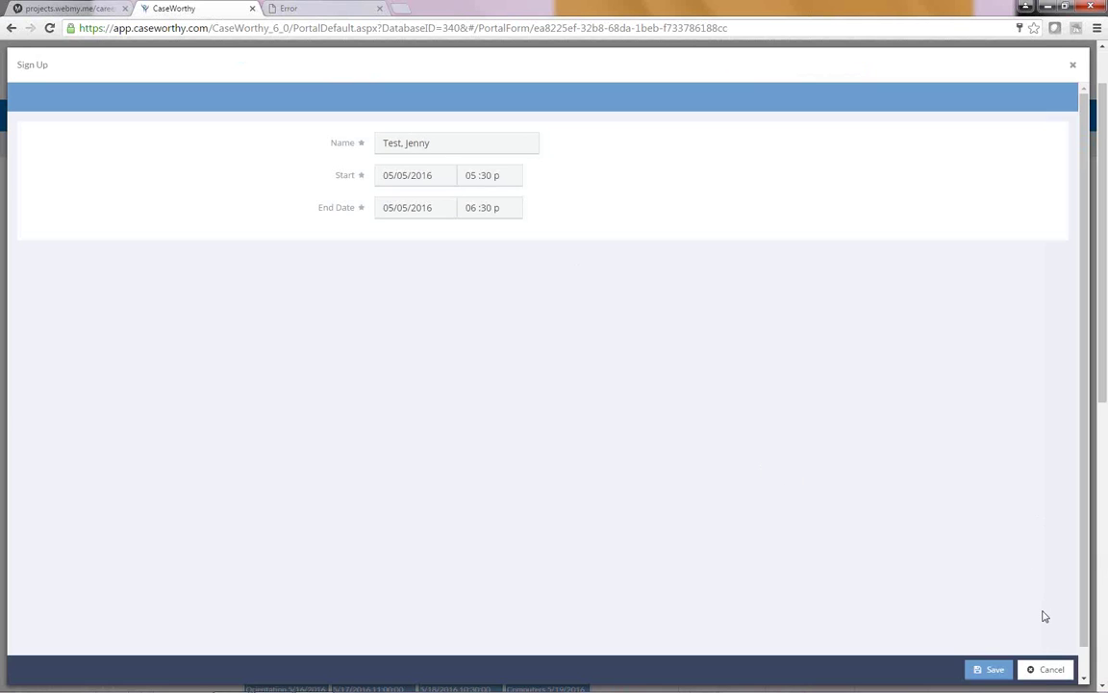
pyautogui.click(997, 671)
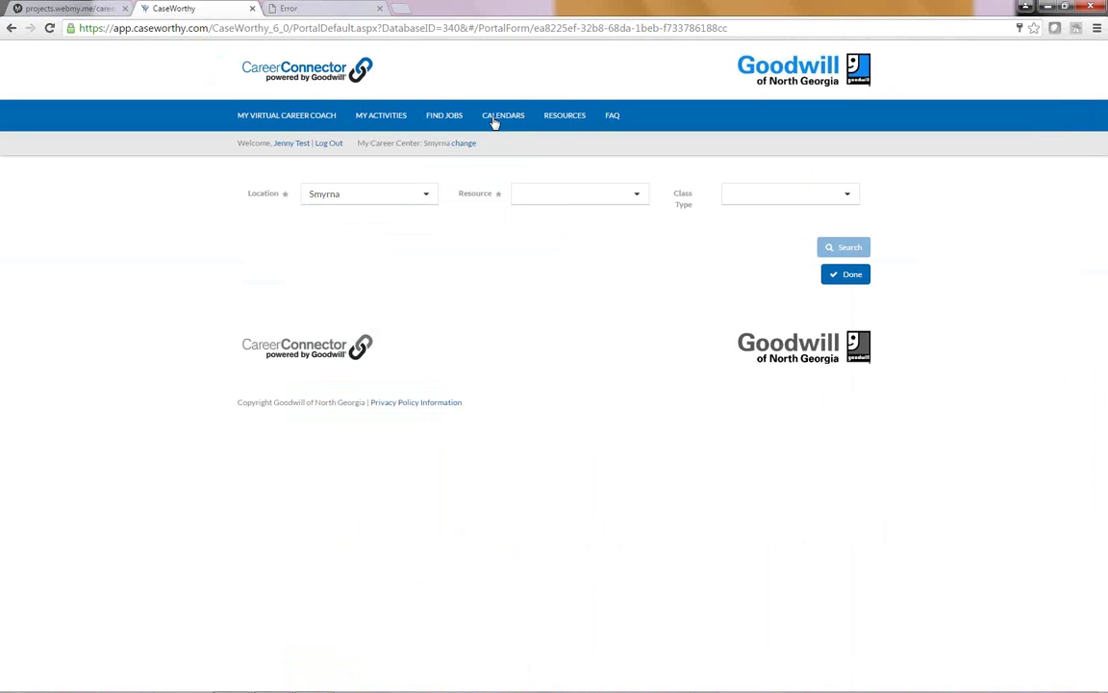
# Step: Delete the duplicate May 5 Introduction to Computers reservations, then view My Class Locations
pyautogui.moveTo(494, 122)
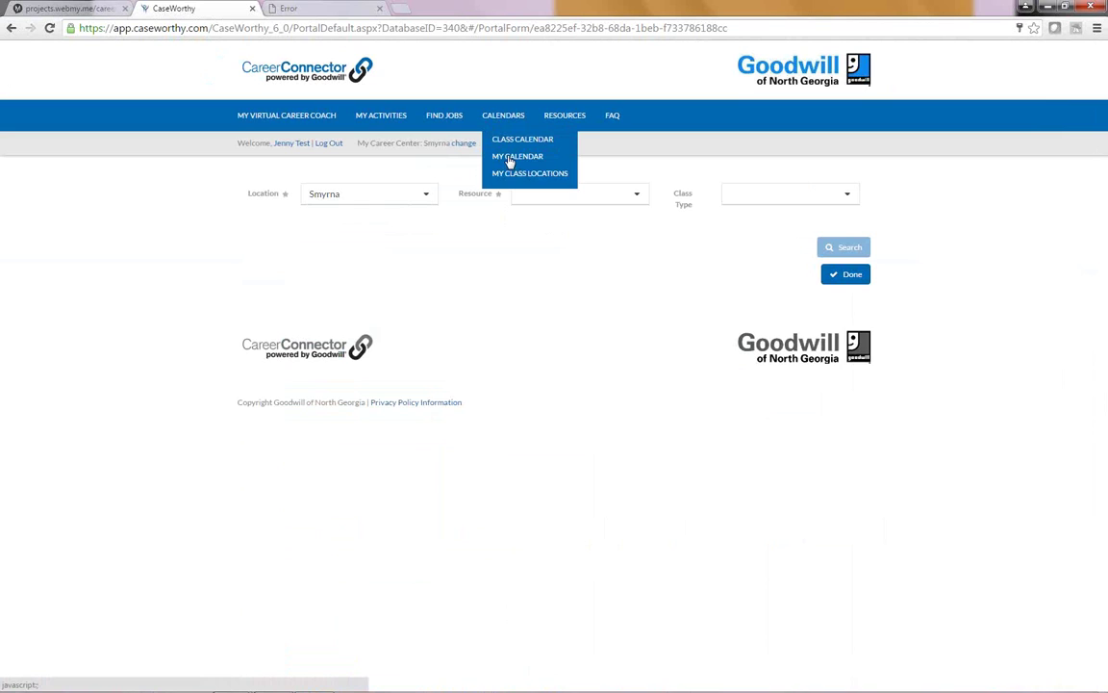
pyautogui.click(508, 158)
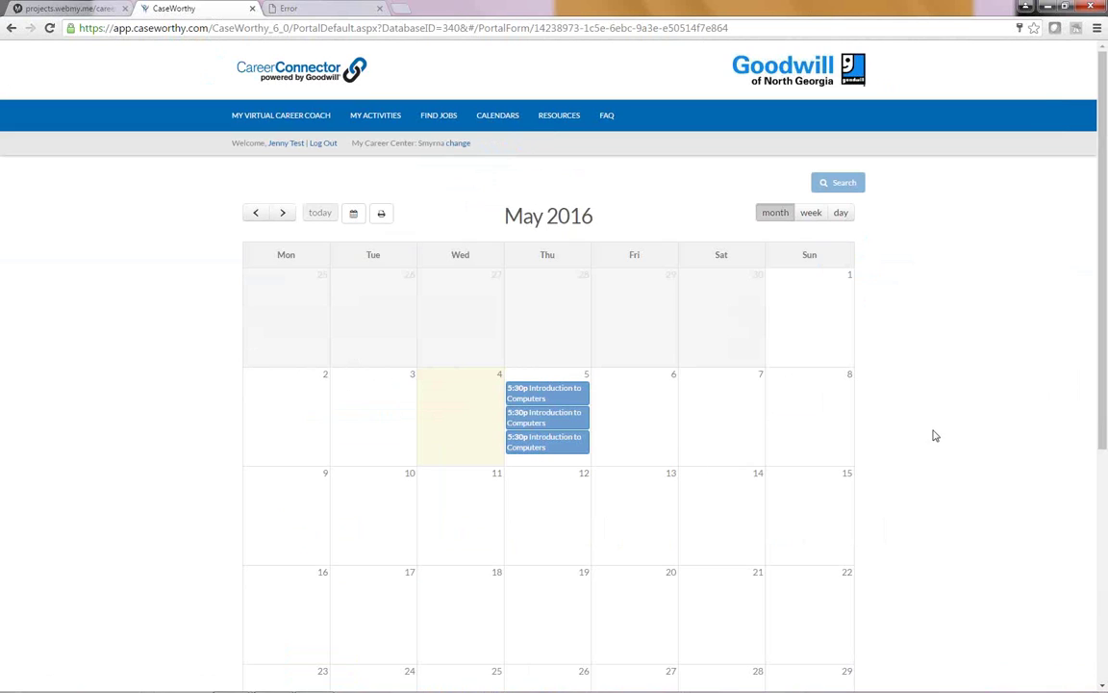
pyautogui.click(539, 399)
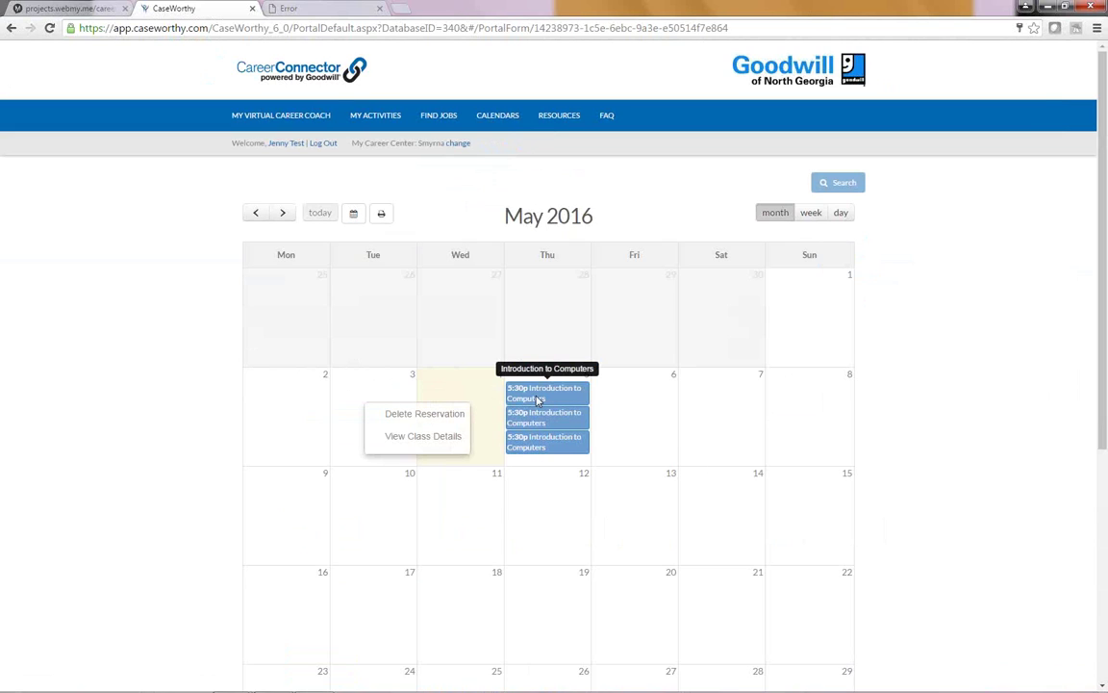
pyautogui.click(433, 415)
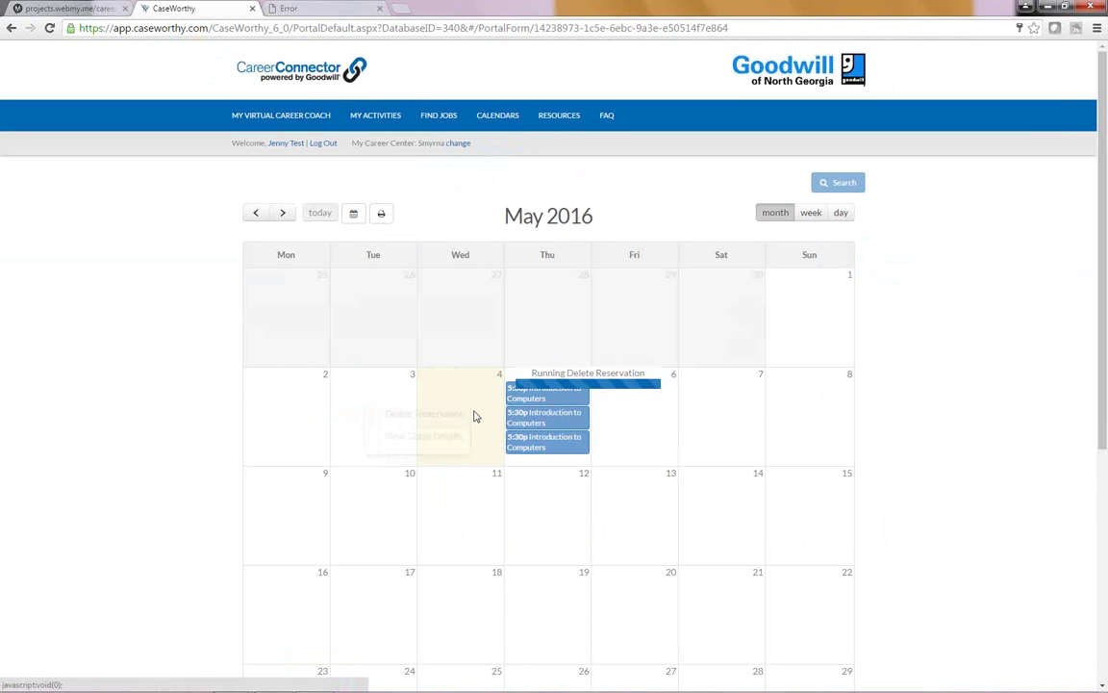
pyautogui.click(524, 400)
pyautogui.click(415, 417)
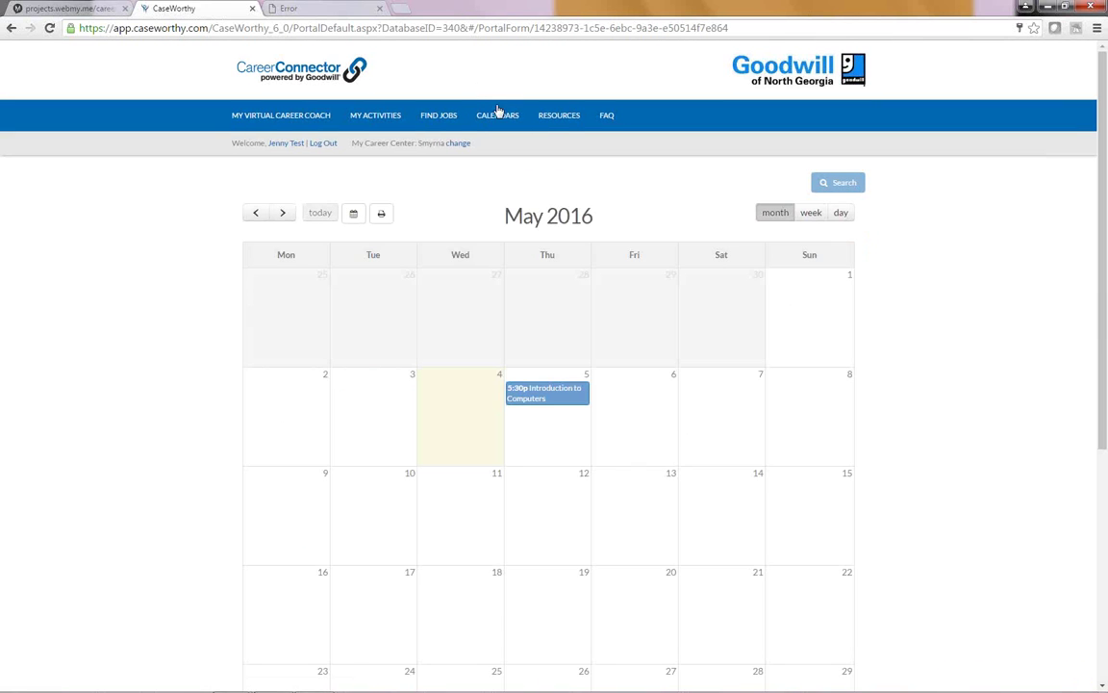
pyautogui.moveTo(498, 111)
pyautogui.click(510, 170)
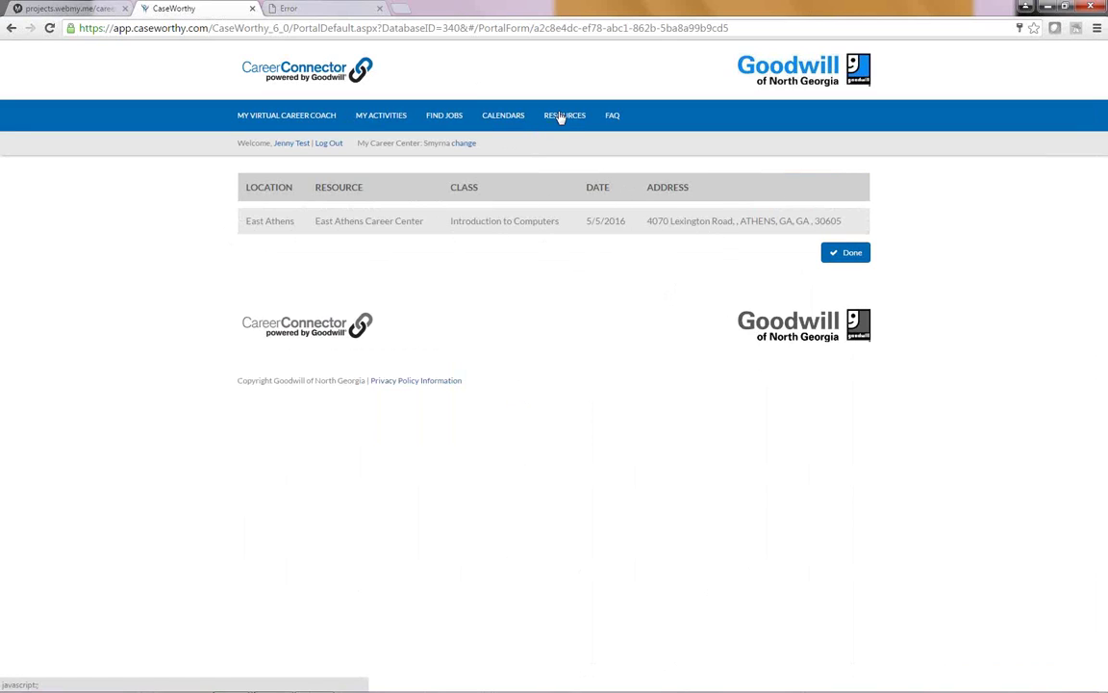
# Step: Go to the Video Gallery showing 'Welcome to Our Career Center' and 'Train2Work'
pyautogui.click(504, 117)
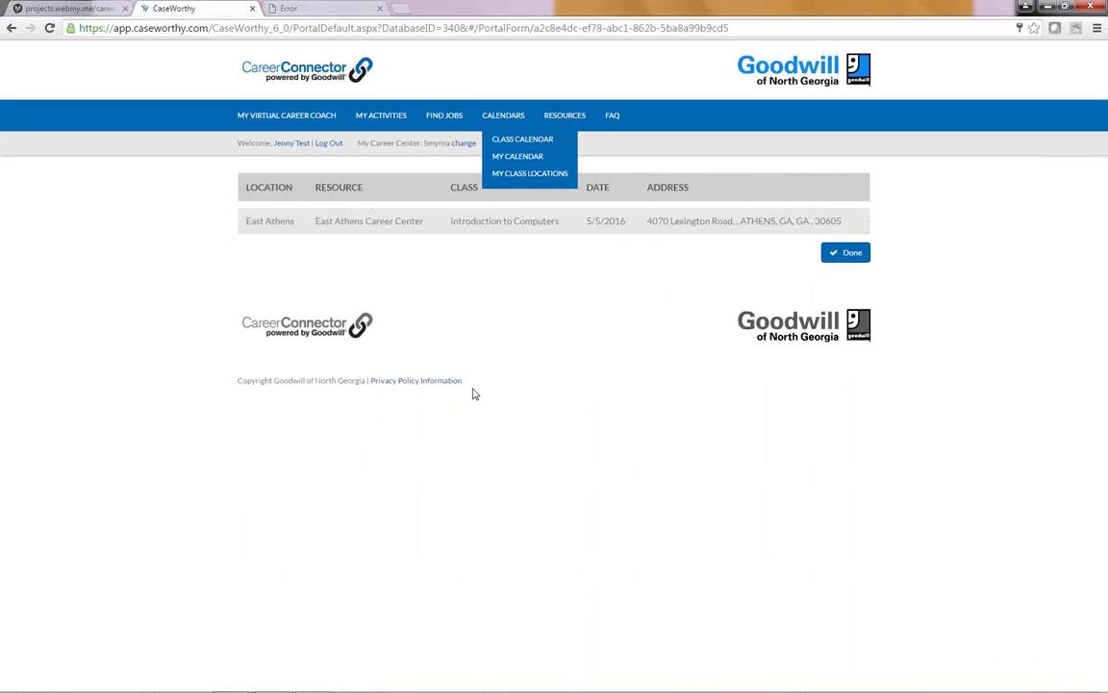
pyautogui.click(573, 117)
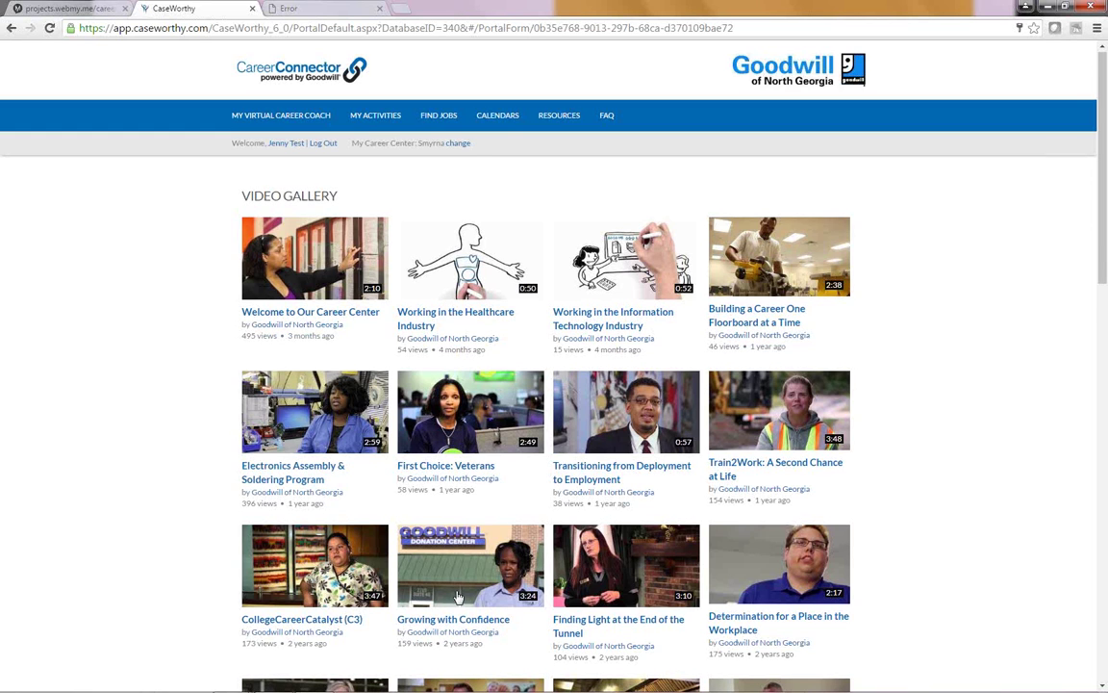
# Step: Scroll through the videos, then show the FAQ page with 'Is Goodwill a non-profit?'
pyautogui.scroll(-1, 804, 599)
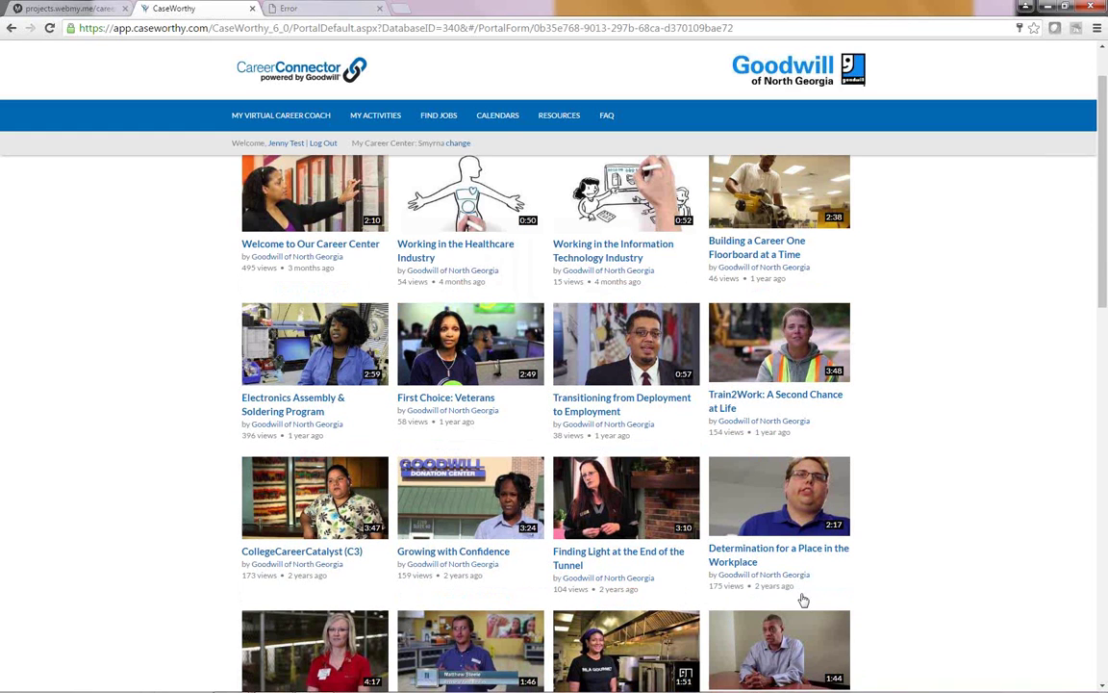
pyautogui.scroll(-2, 803, 599)
pyautogui.scroll(3, 722, 619)
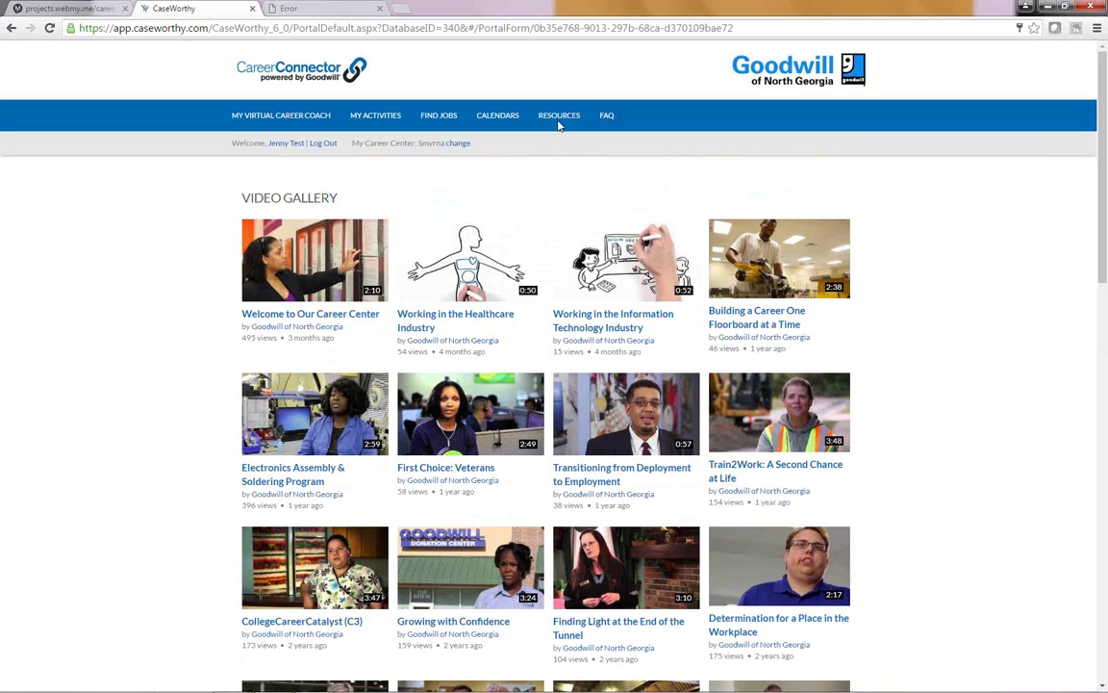
pyautogui.click(608, 116)
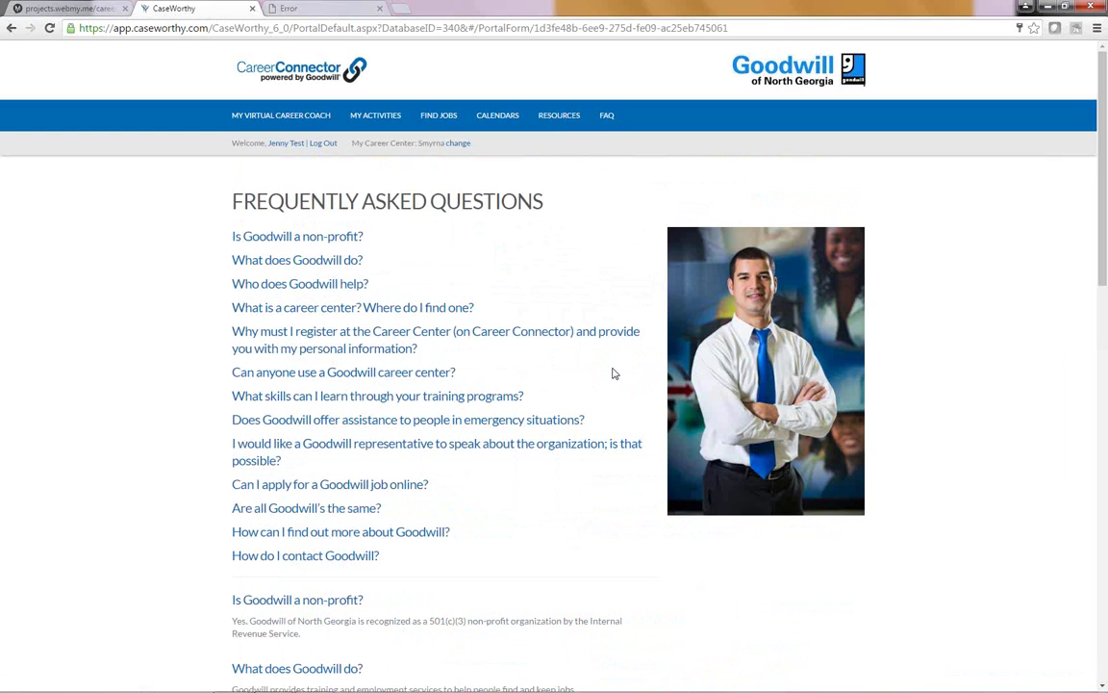
pyautogui.scroll(-3, 614, 373)
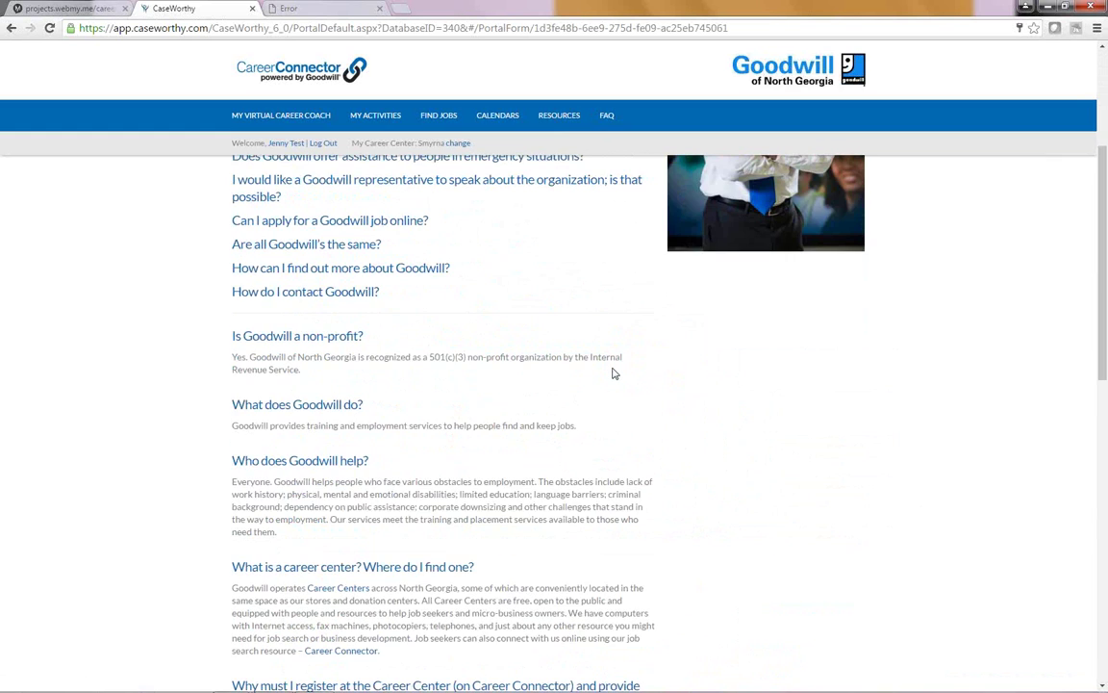
pyautogui.scroll(-3, 614, 373)
pyautogui.scroll(6, 613, 373)
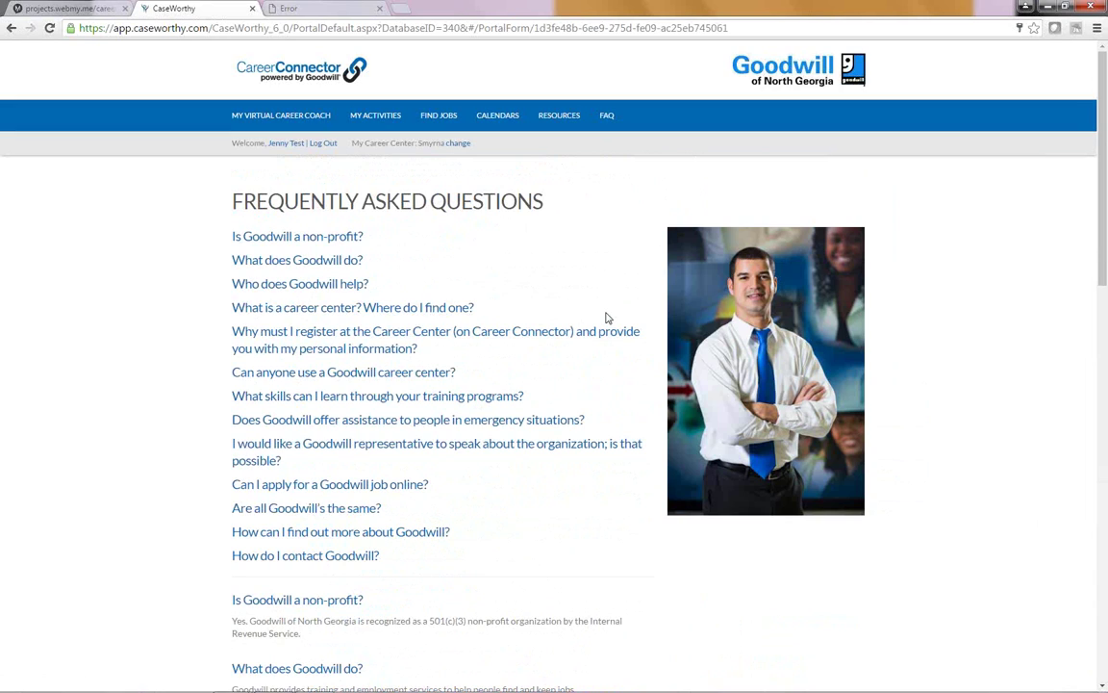
# Step: Switch to the Career Connect prototype, start Live Chat, and close the CareerBuilder tab
pyautogui.click(61, 10)
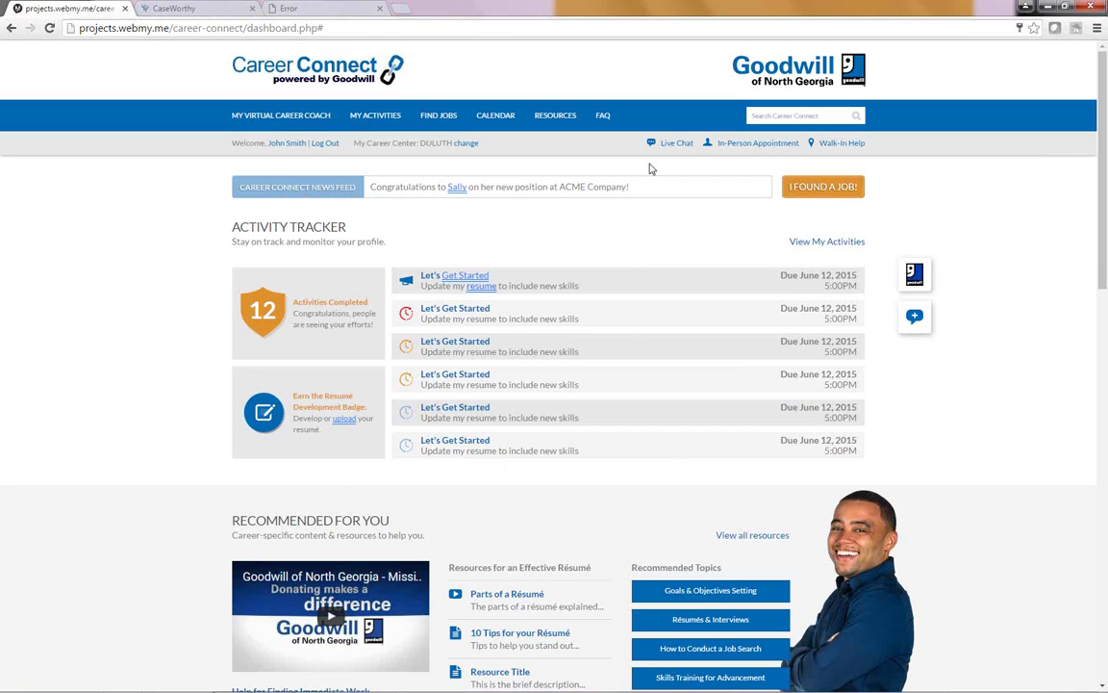
pyautogui.click(675, 144)
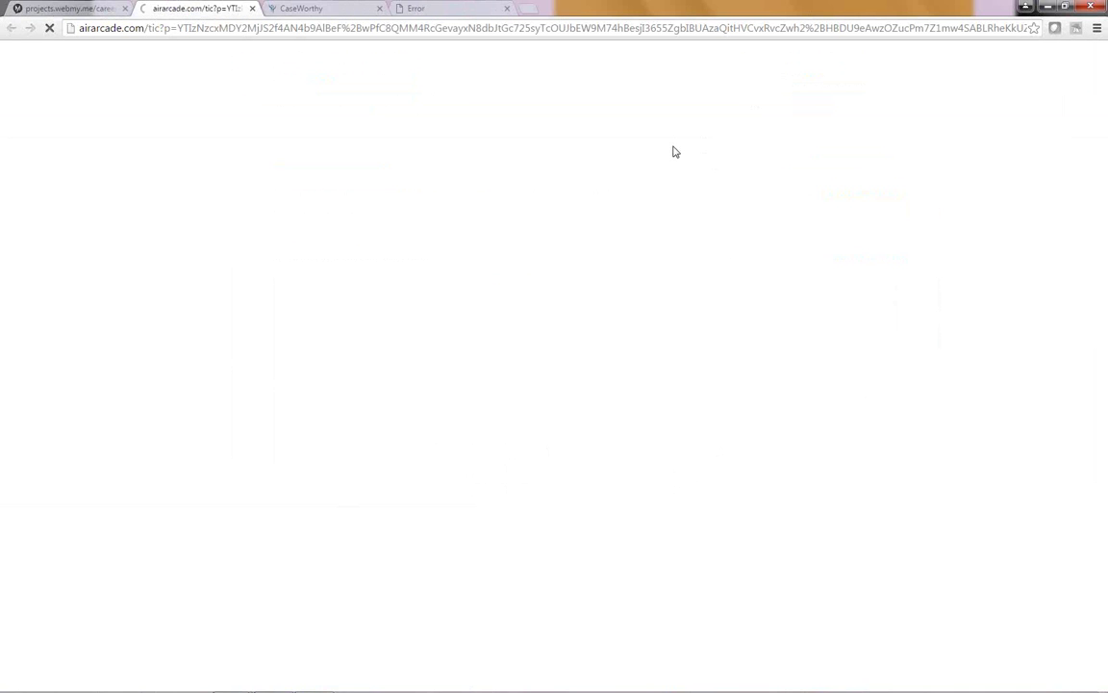
pyautogui.click(251, 9)
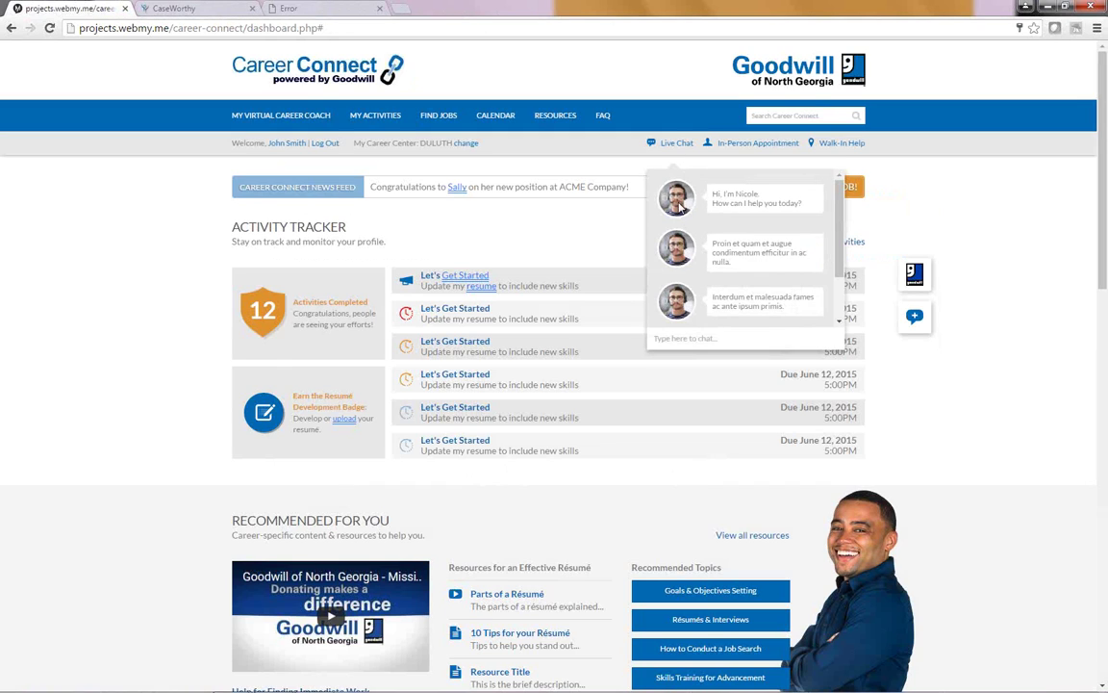
# Step: Preview the In-Person Appointment details and Walk-In Help with the center's map, then dismiss both popups
pyautogui.click(747, 146)
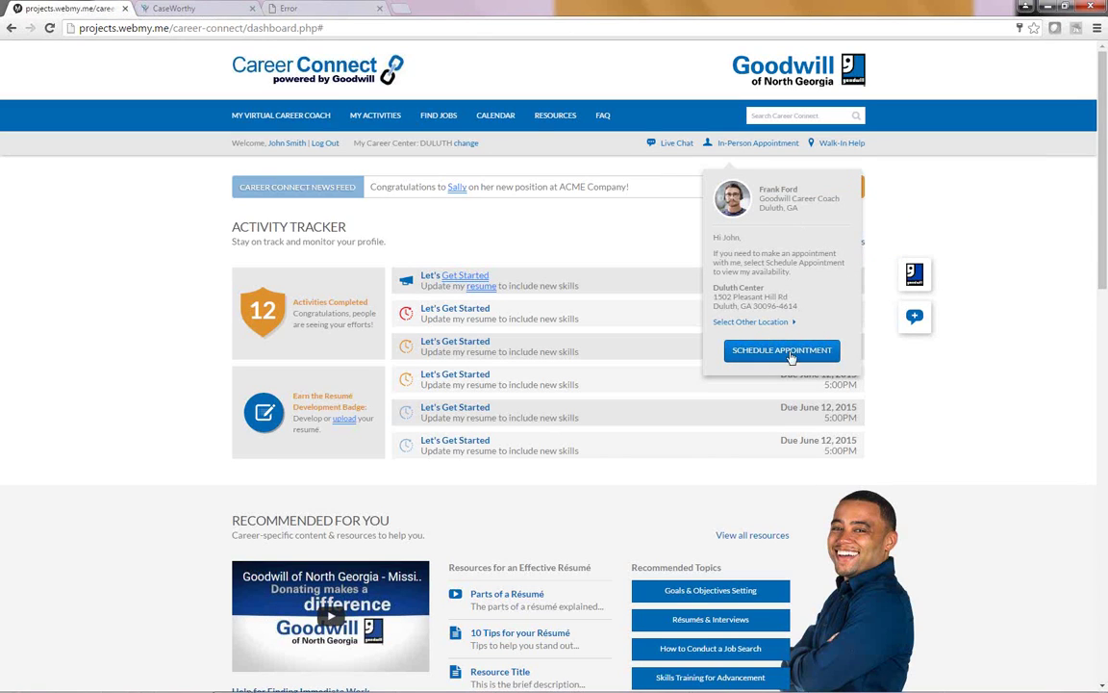
pyautogui.click(838, 142)
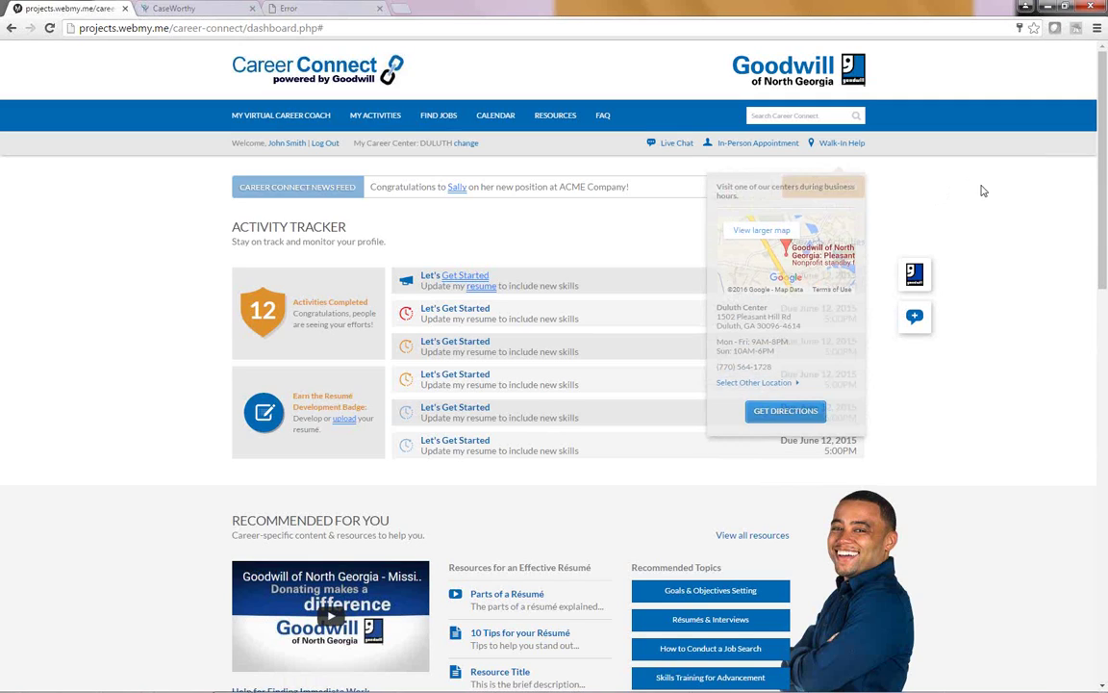
pyautogui.moveTo(914, 274)
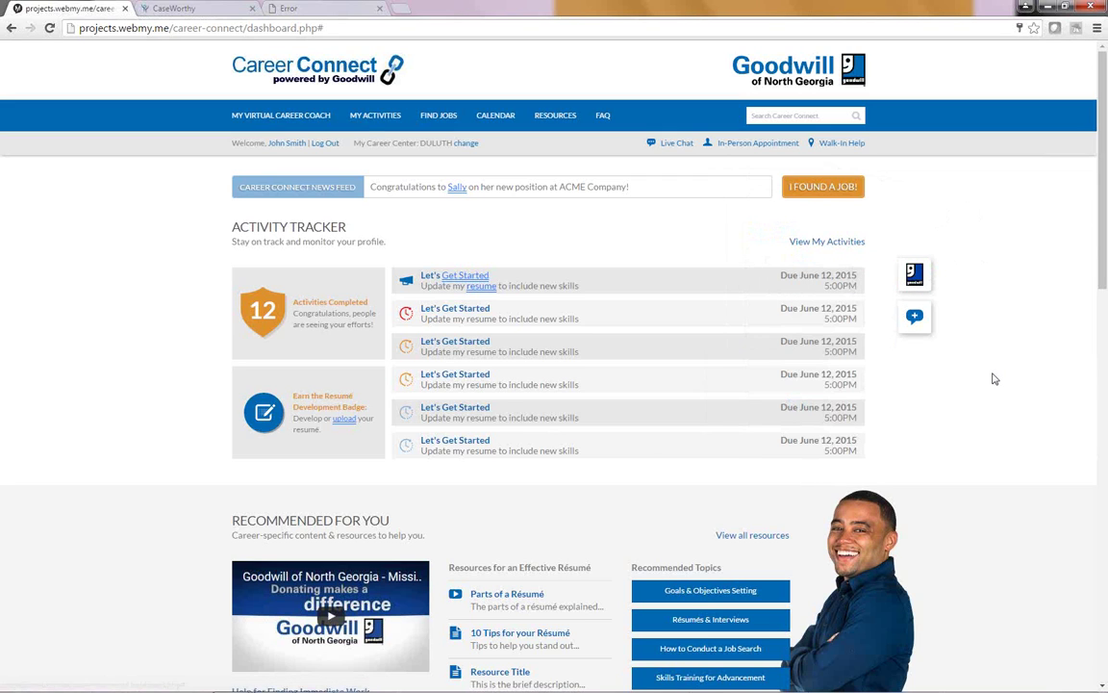
pyautogui.scroll(-2, 995, 379)
pyautogui.scroll(-4, 994, 379)
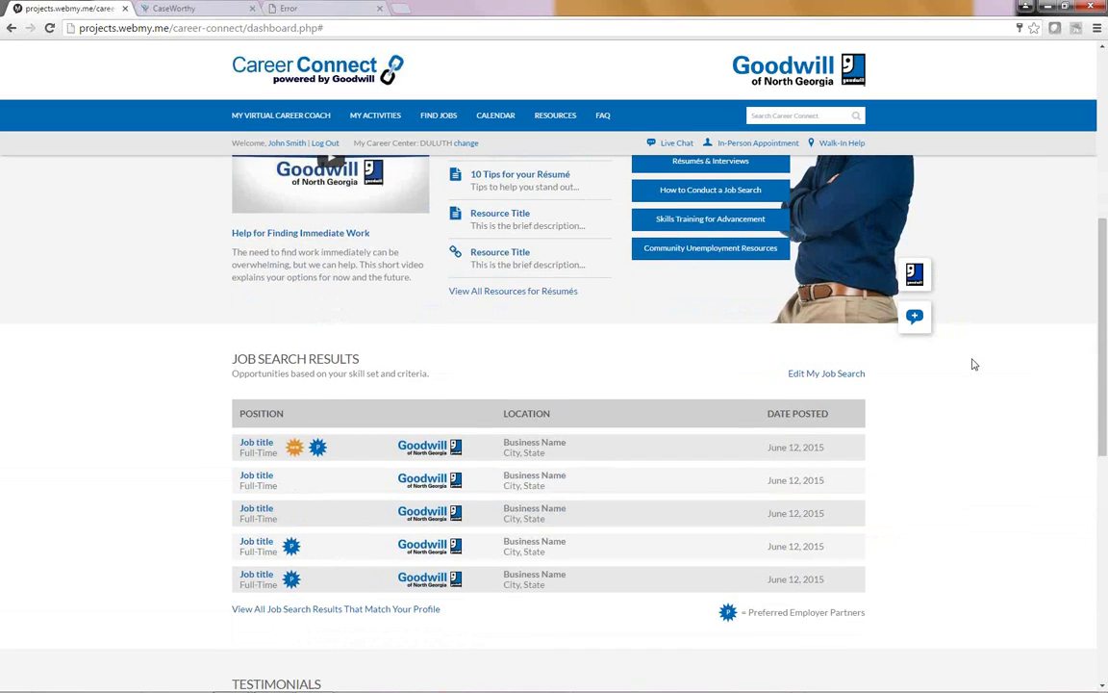
pyautogui.scroll(4, 972, 364)
pyautogui.moveTo(895, 321)
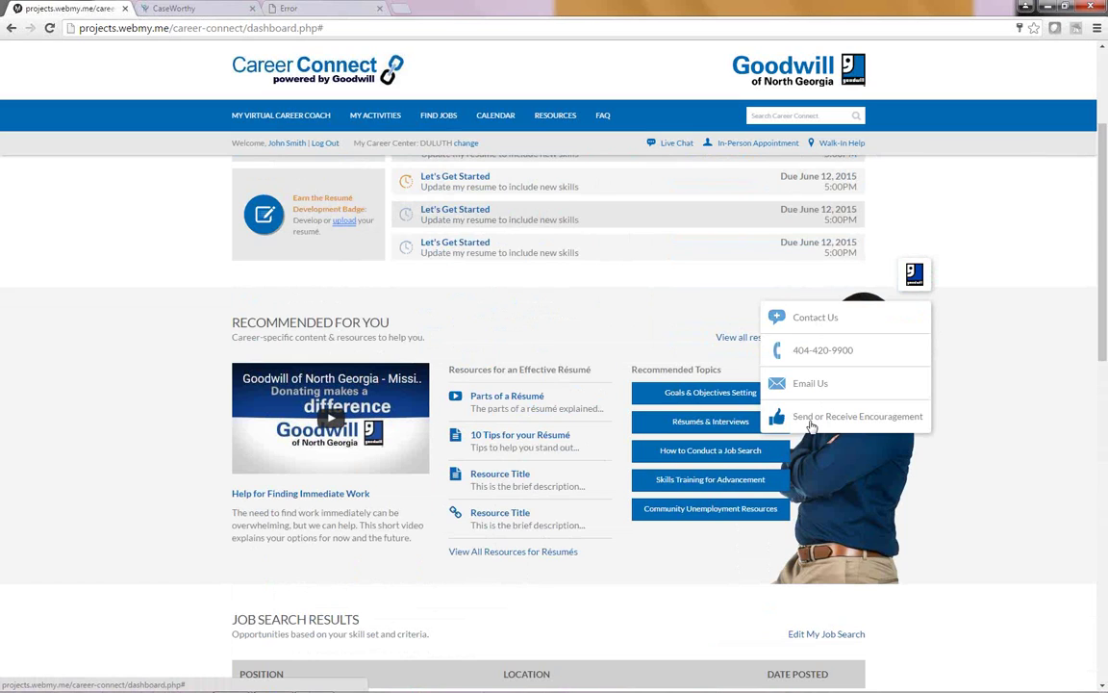
pyautogui.scroll(2, 611, 203)
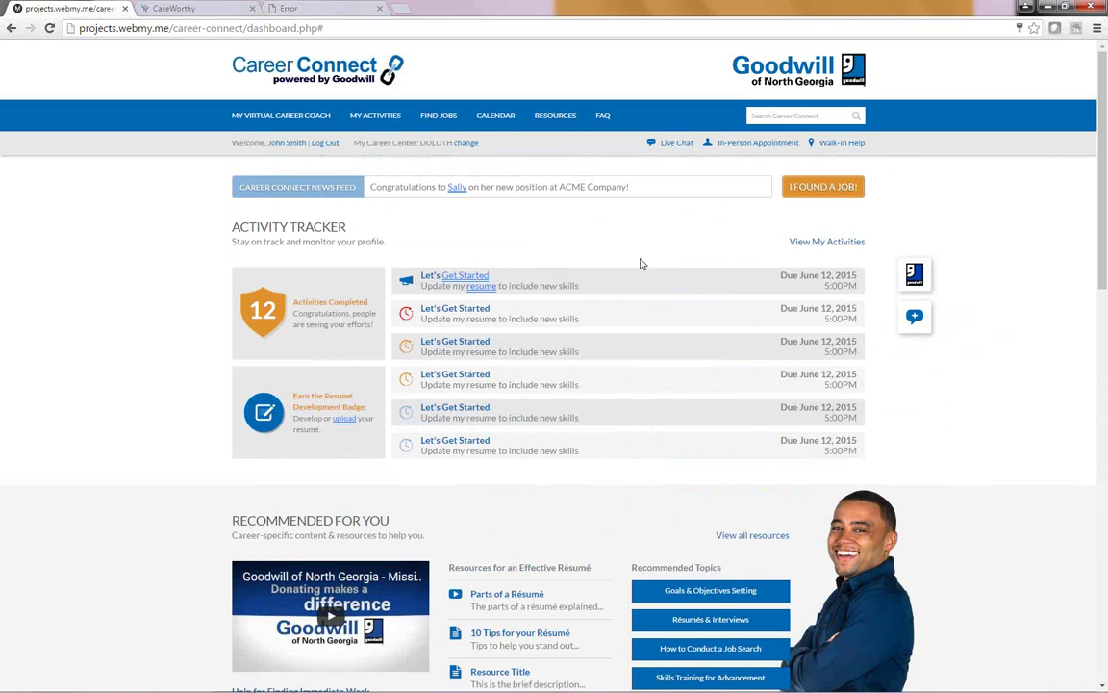
pyautogui.scroll(-3, 642, 263)
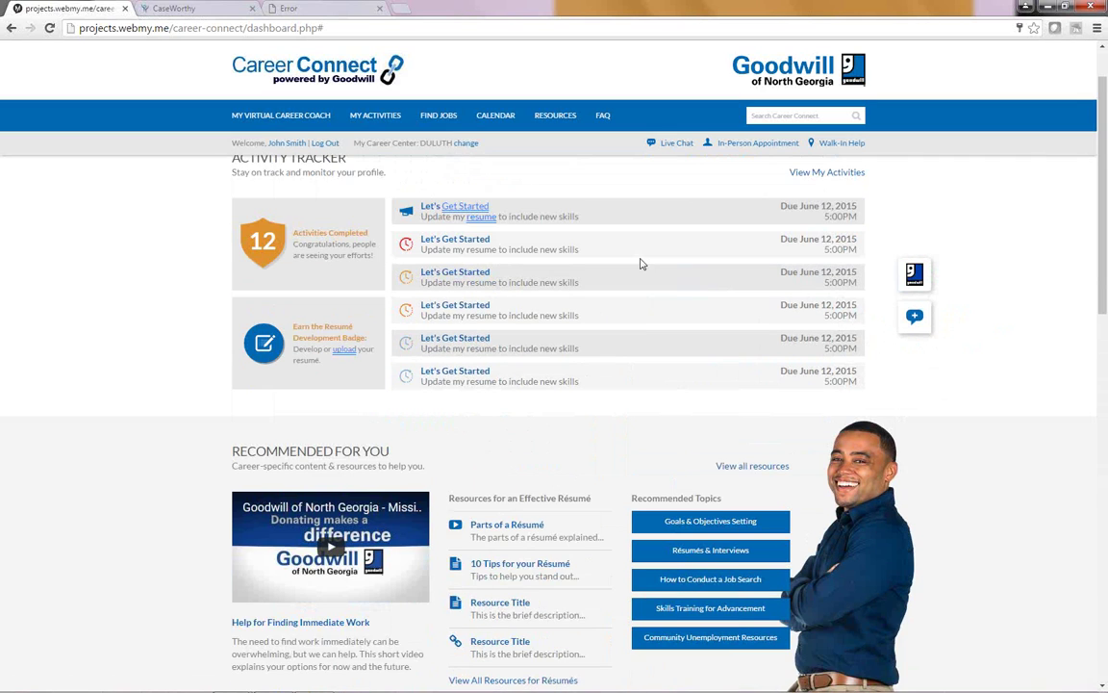
pyautogui.scroll(-6, 642, 263)
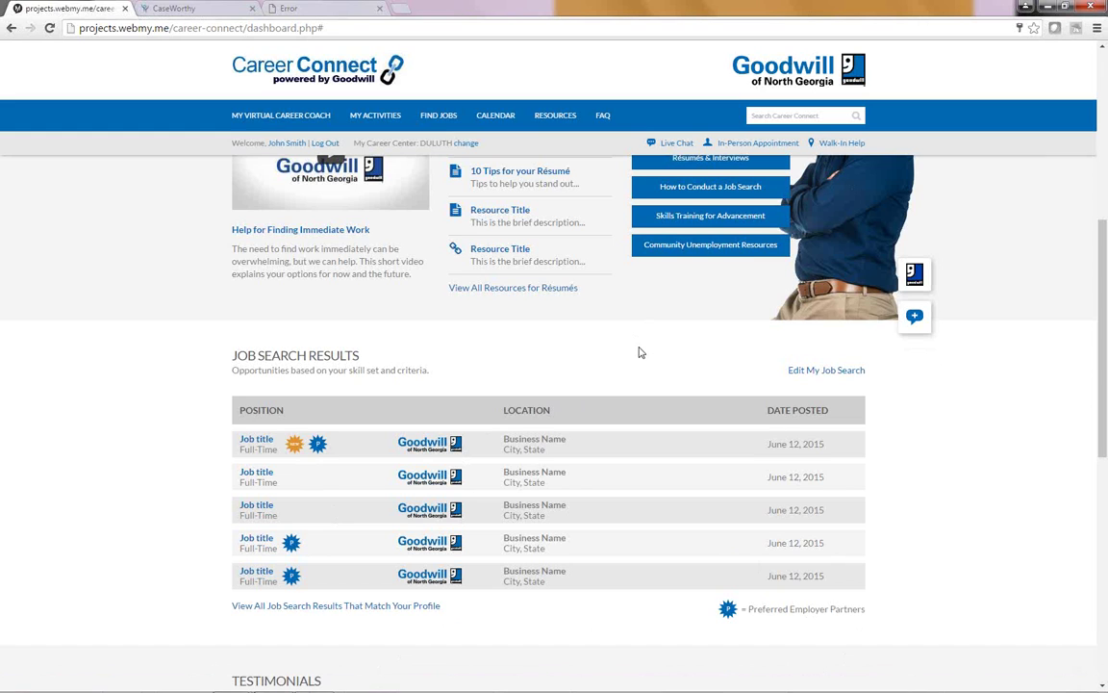
pyautogui.scroll(5, 635, 352)
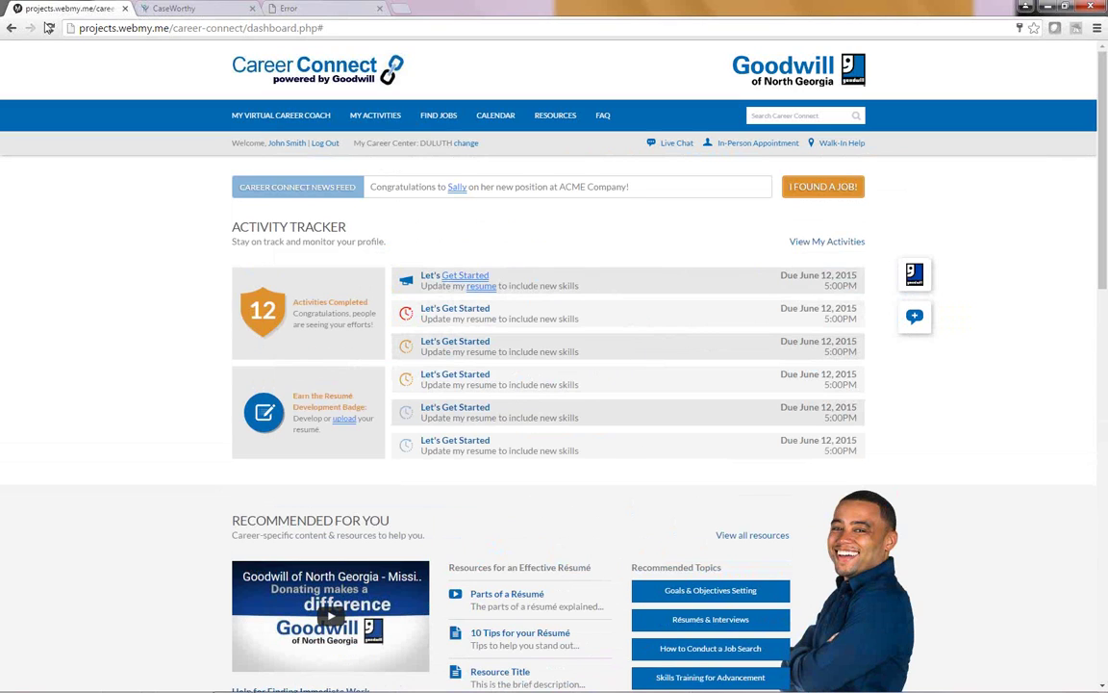
# Step: Reload and close the leftover Error tab beside the CaseWorthy FAQ, then resume the PowerPoint slide show
pyautogui.click(171, 10)
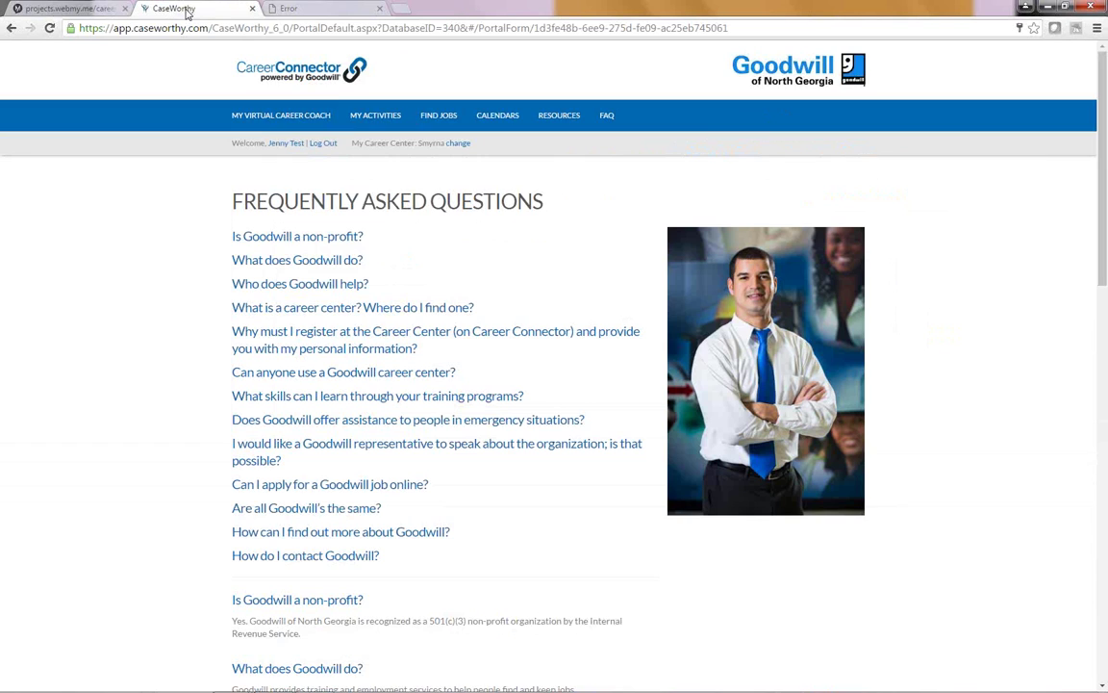
pyautogui.click(334, 11)
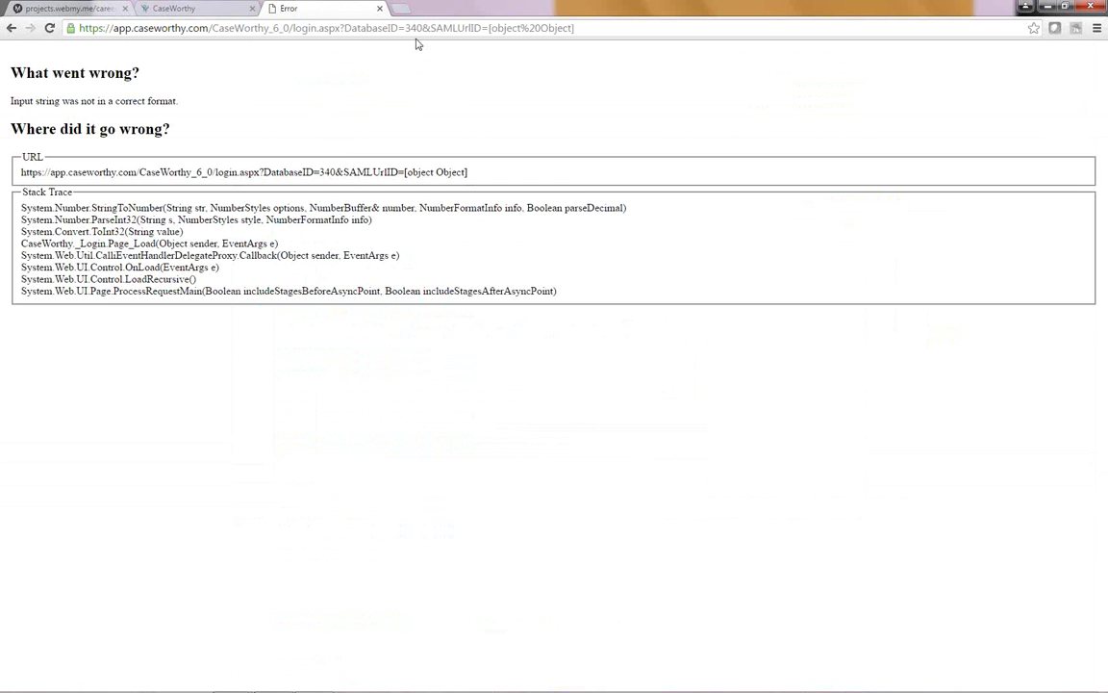
pyautogui.click(49, 28)
pyautogui.click(379, 9)
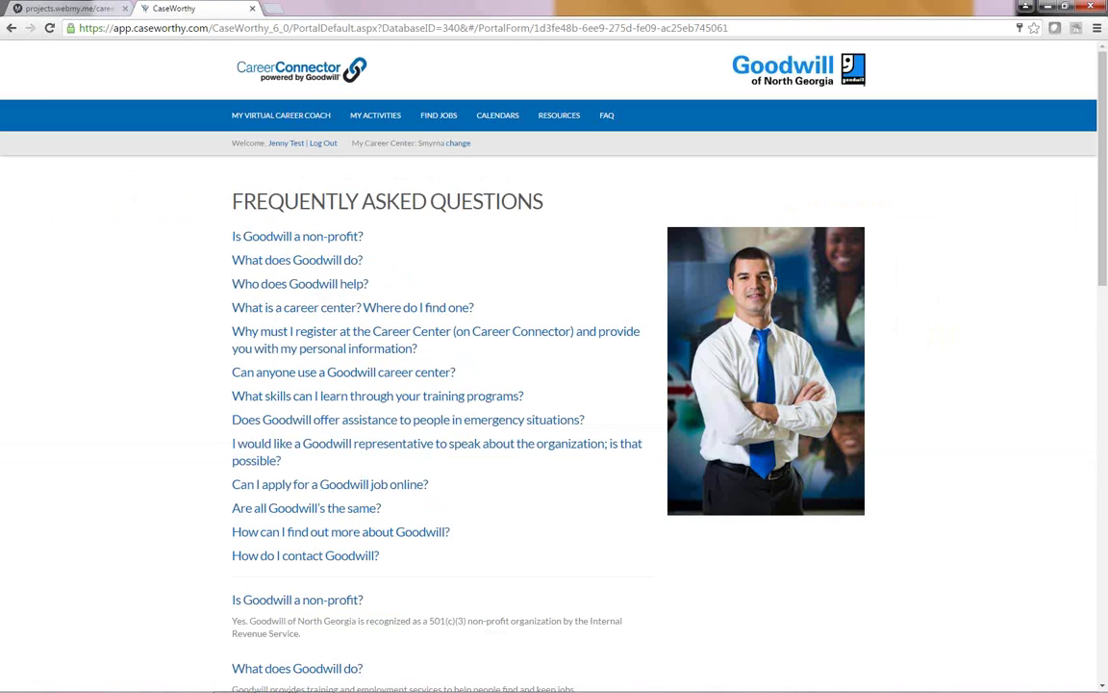
pyautogui.moveTo(230, 679)
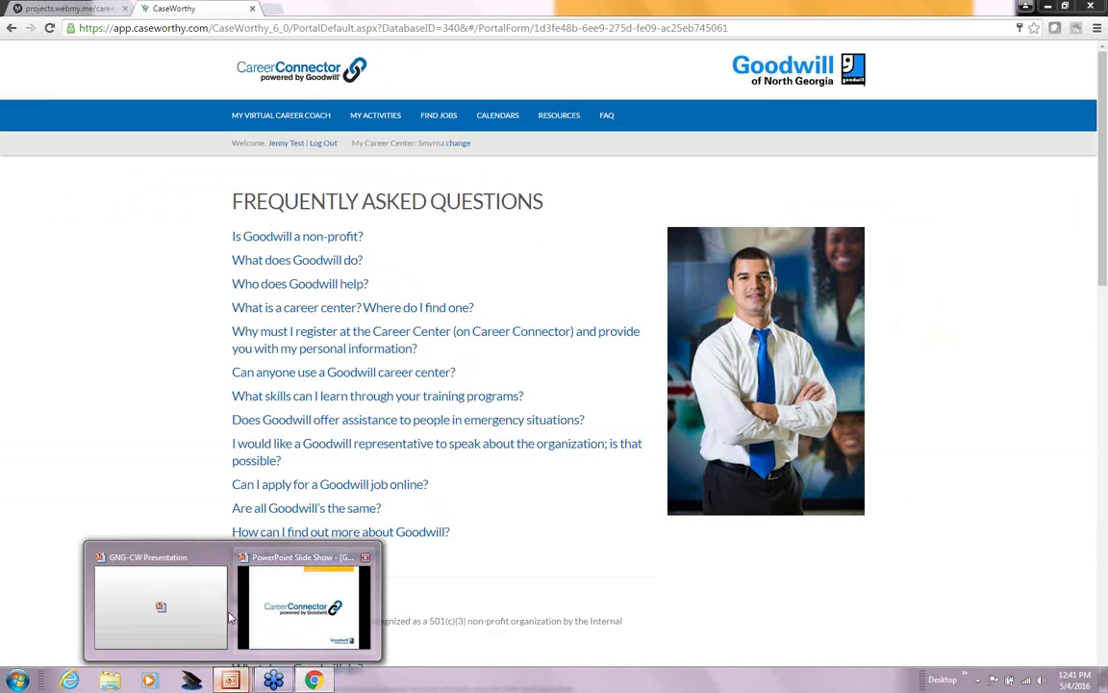
pyautogui.click(268, 623)
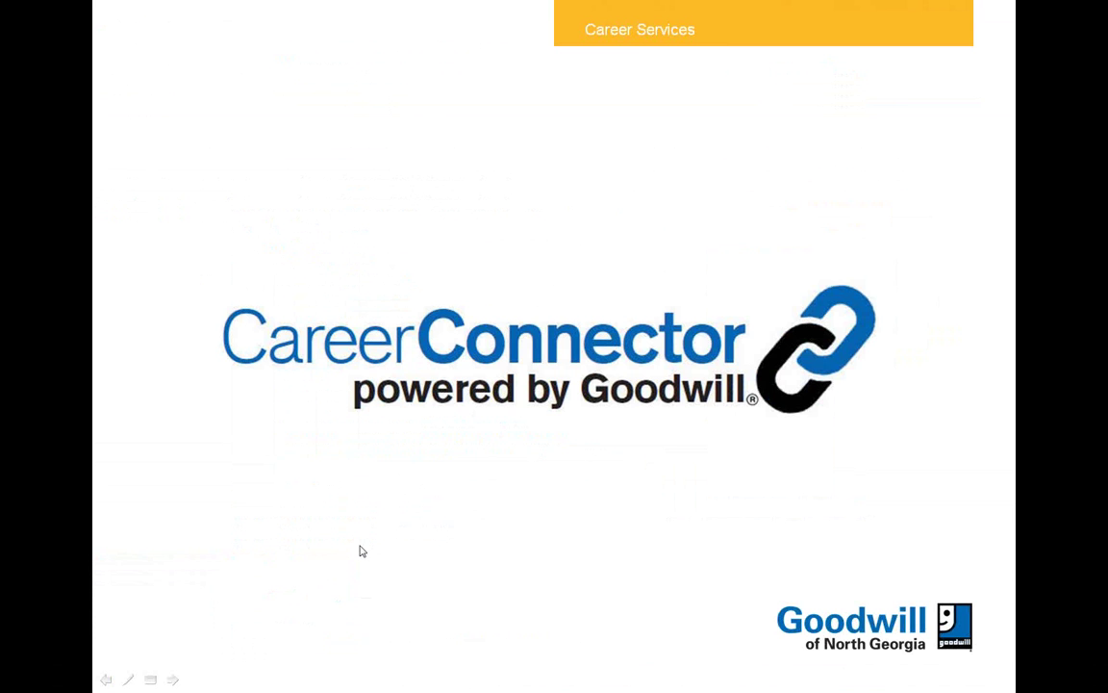
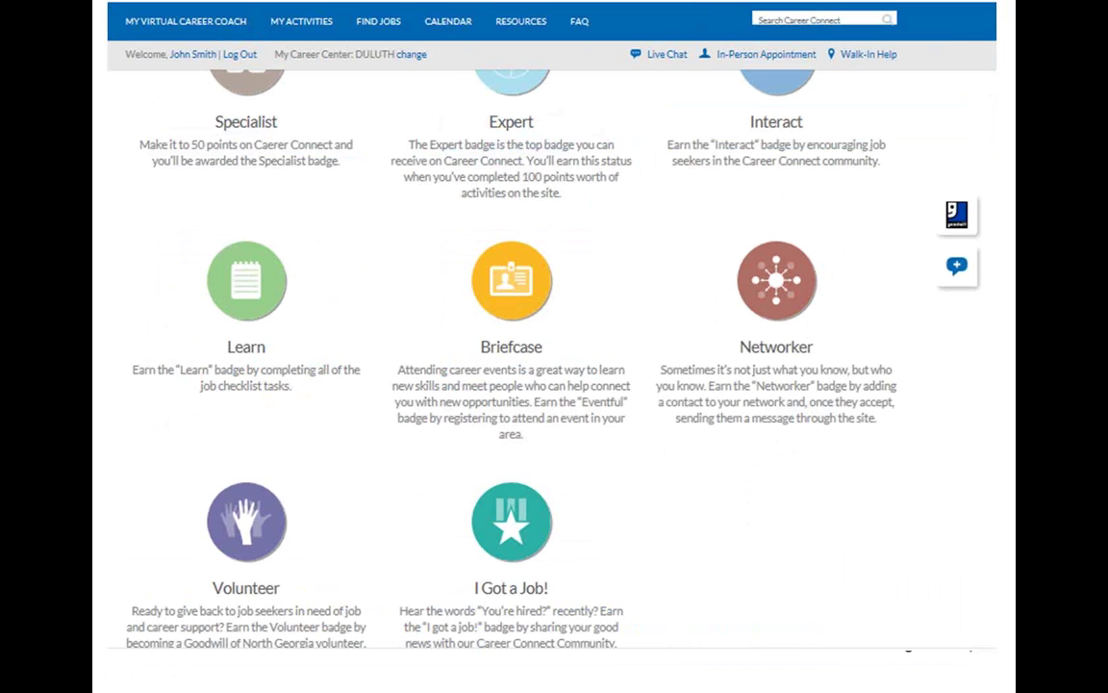
# Step: End the slide show, returning to slide 15 in Normal view
pyautogui.press('Escape')
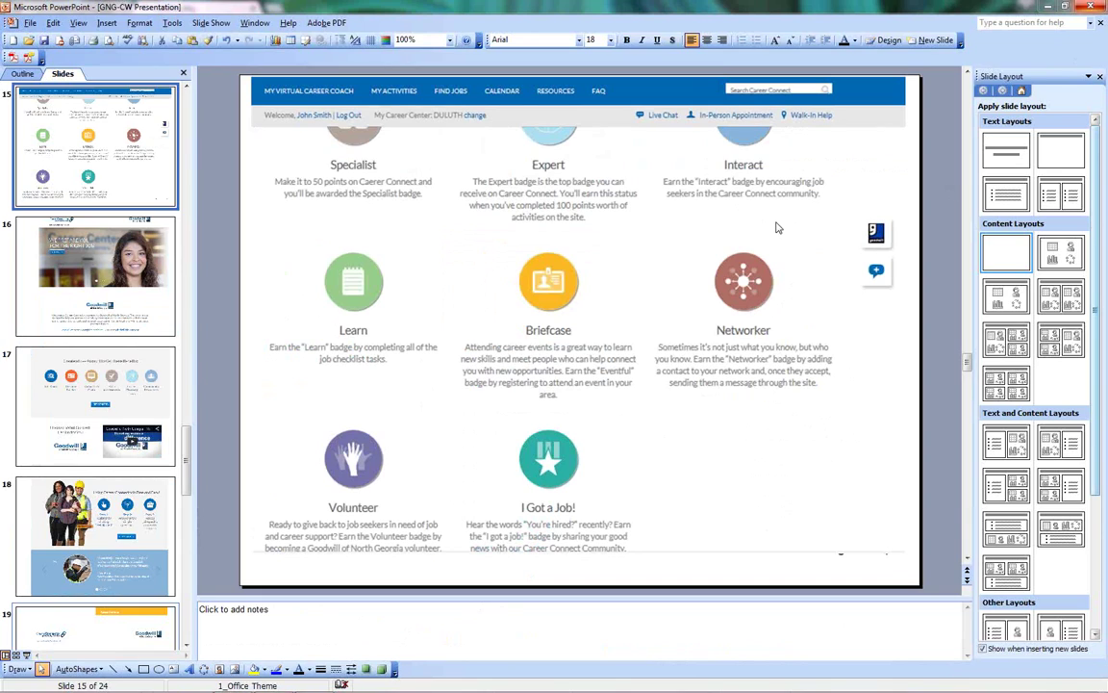
# Step: Switch to Chrome and open the Outlook Web App inbox in a new tab
pyautogui.moveTo(335, 687)
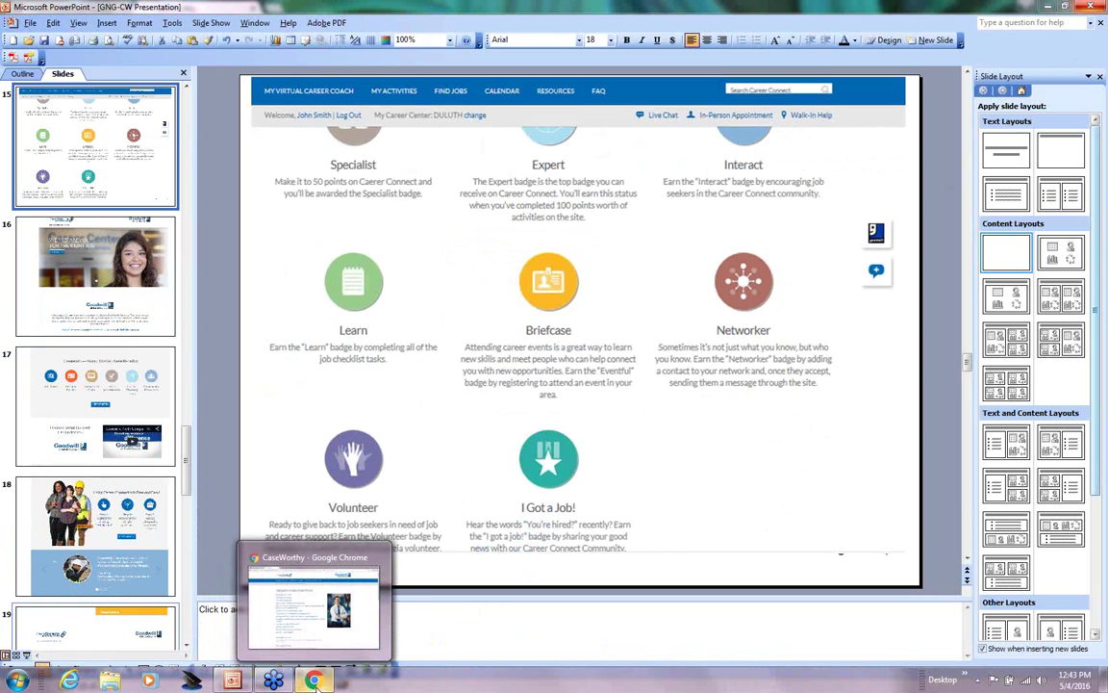
pyautogui.click(284, 612)
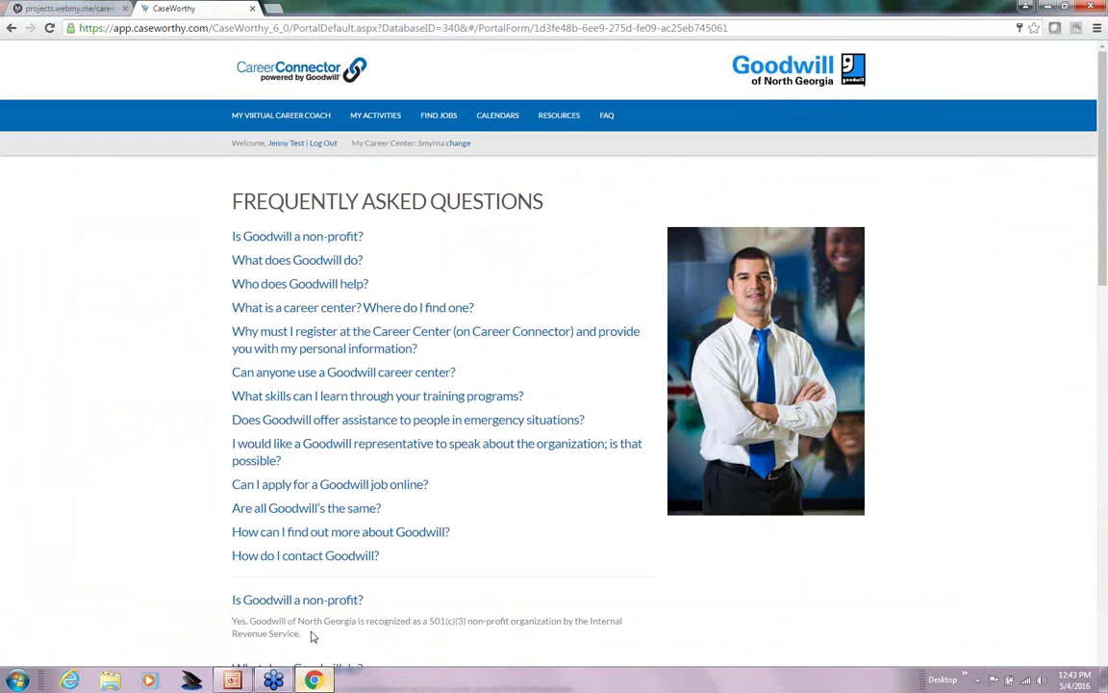
pyautogui.click(276, 8)
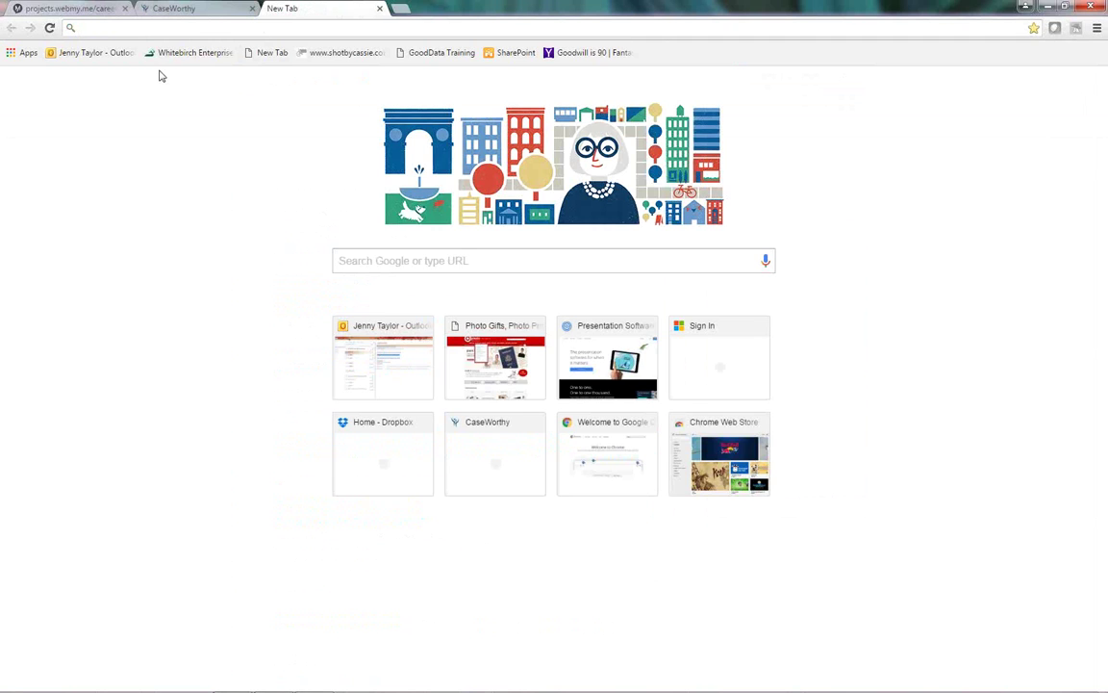
pyautogui.click(108, 55)
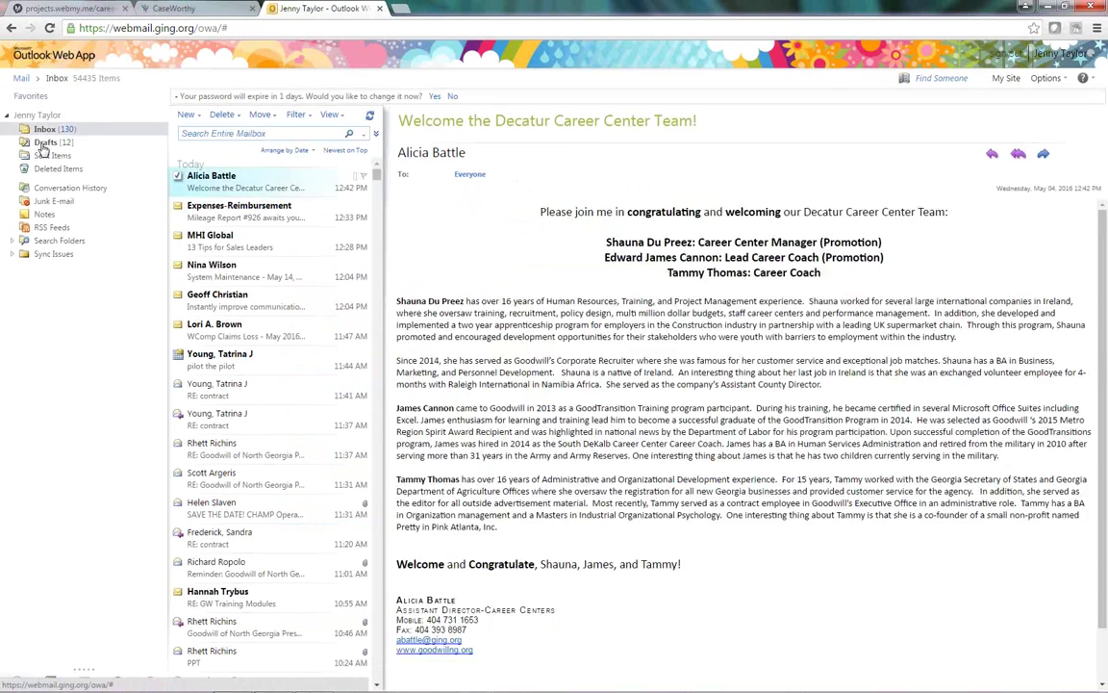
# Step: Select the CaseWorthy production link in the Drafts folder's webinar prep draft, then open a blank tab
pyautogui.click(45, 143)
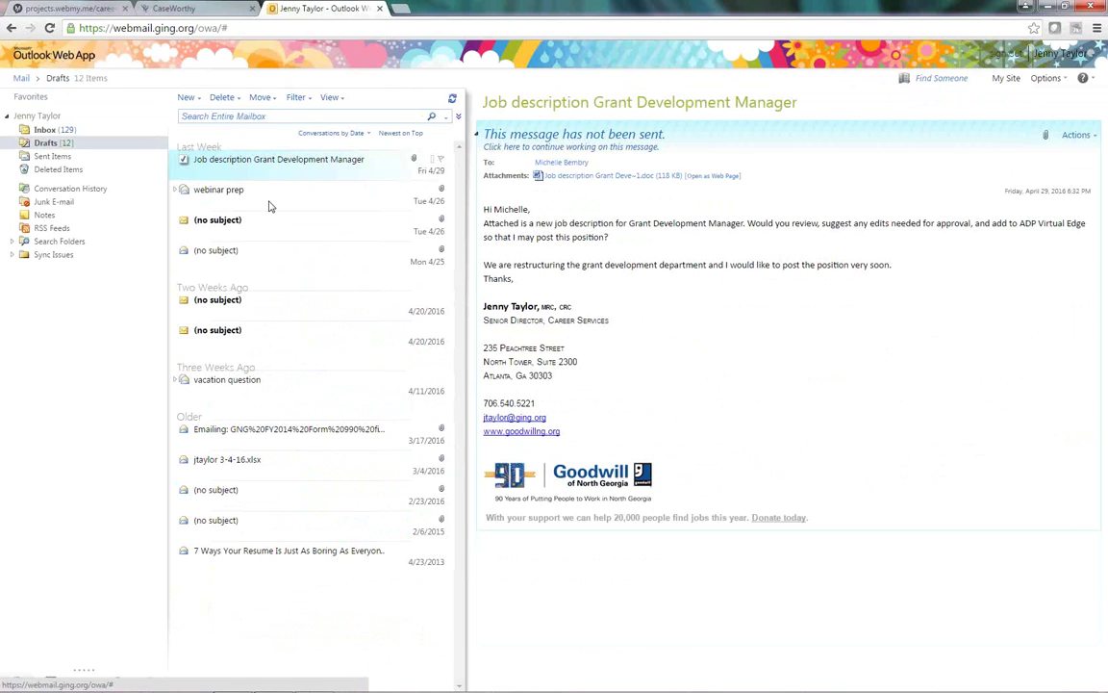
pyautogui.click(246, 190)
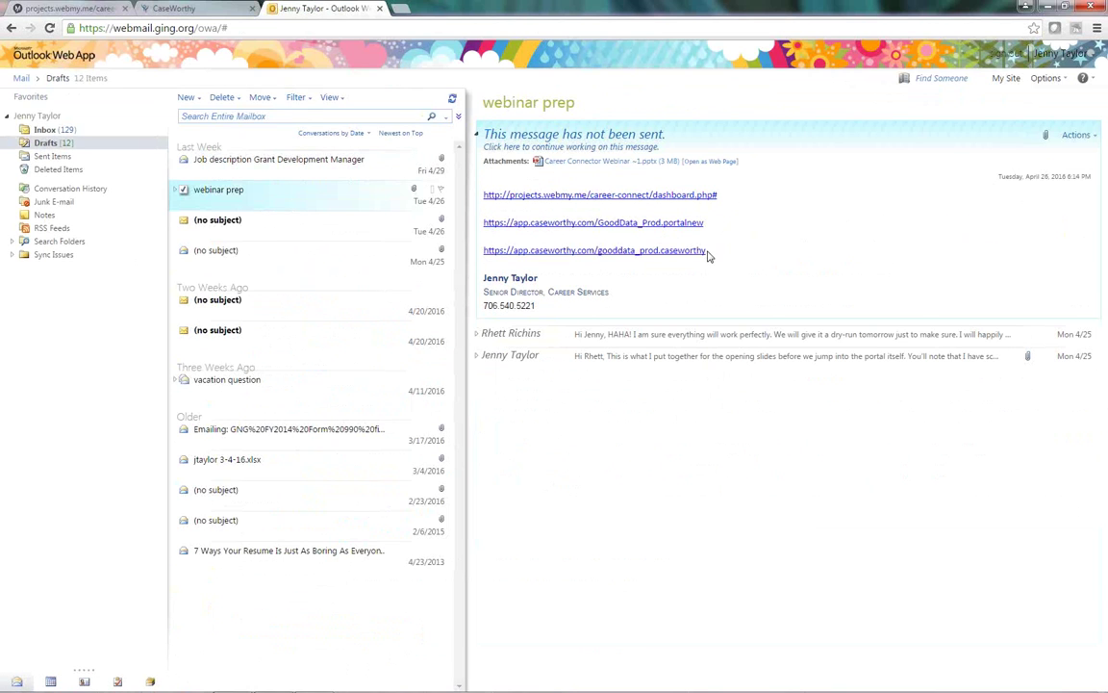
pyautogui.moveTo(710, 250); pyautogui.dragTo(487, 260)
pyautogui.hotkey('ctrl', 'c')
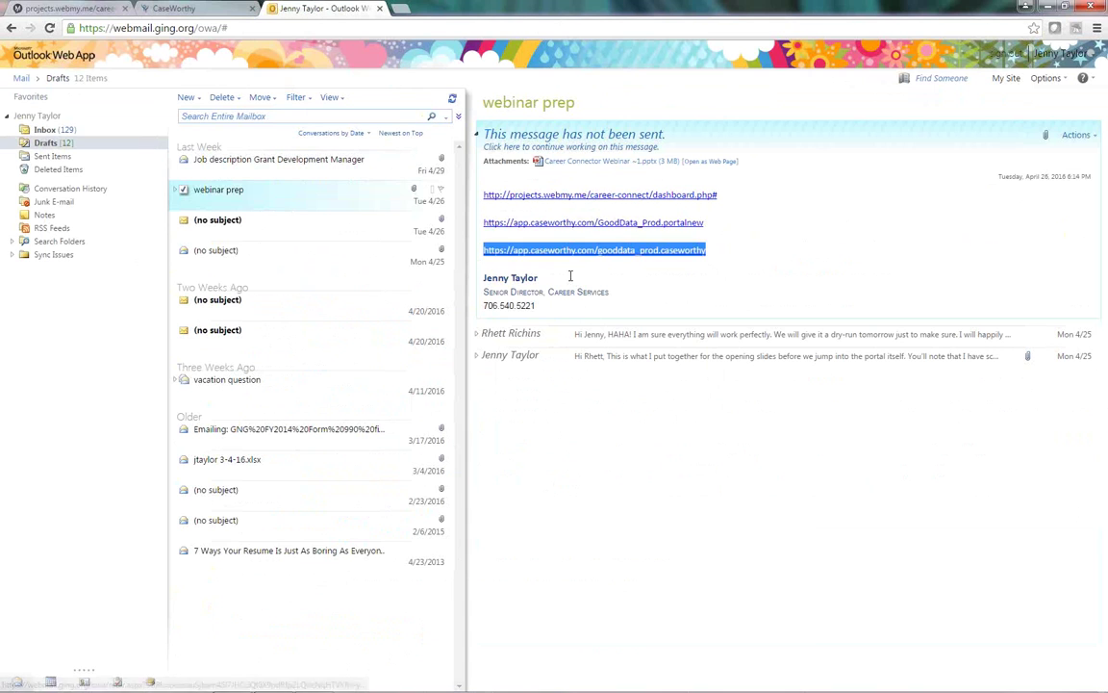
pyautogui.hotkey('ctrl', 't')
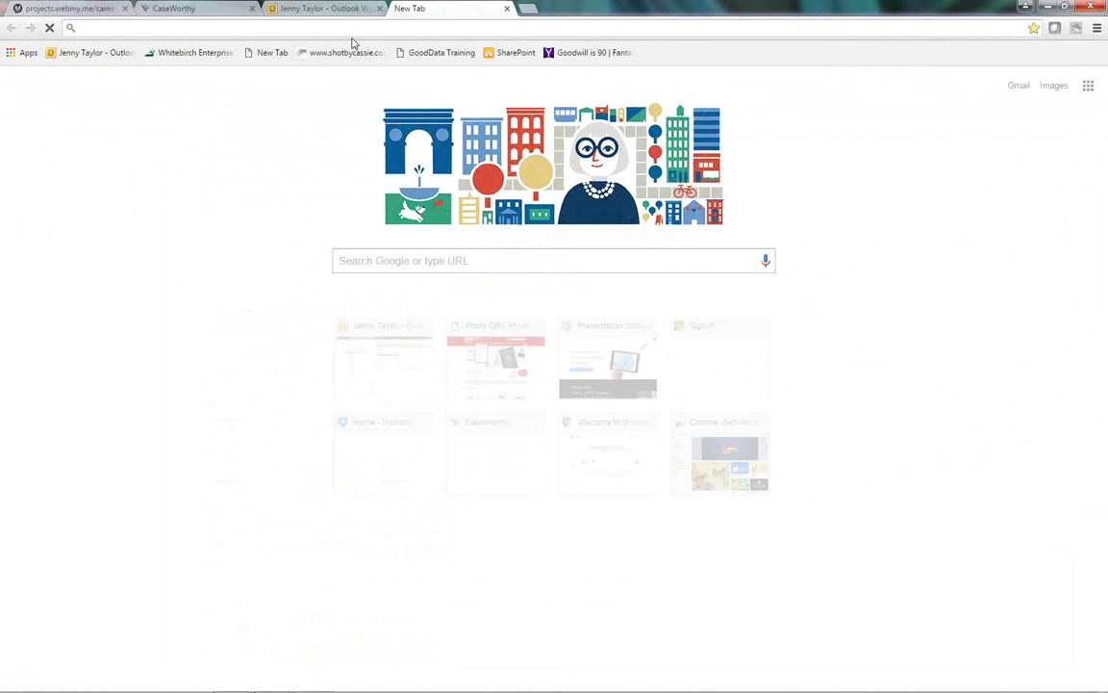
# Step: Load the pasted CaseWorthy link and sign in on the Goodwill login with user name and password
pyautogui.hotkey('ctrl', 'v')
pyautogui.press('Return')
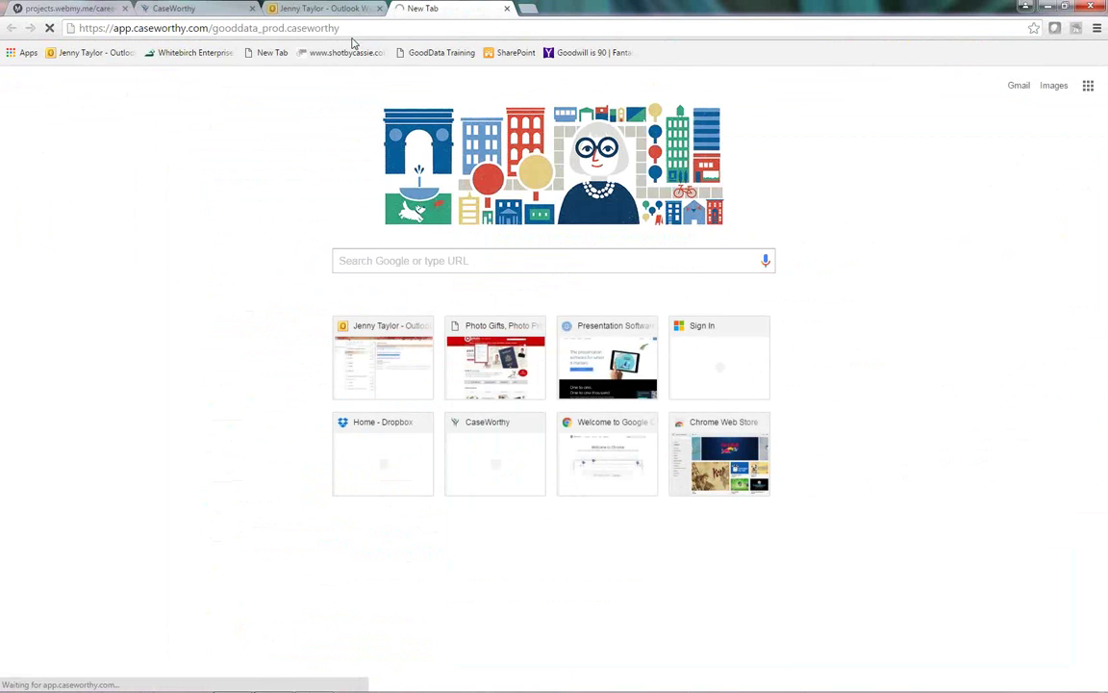
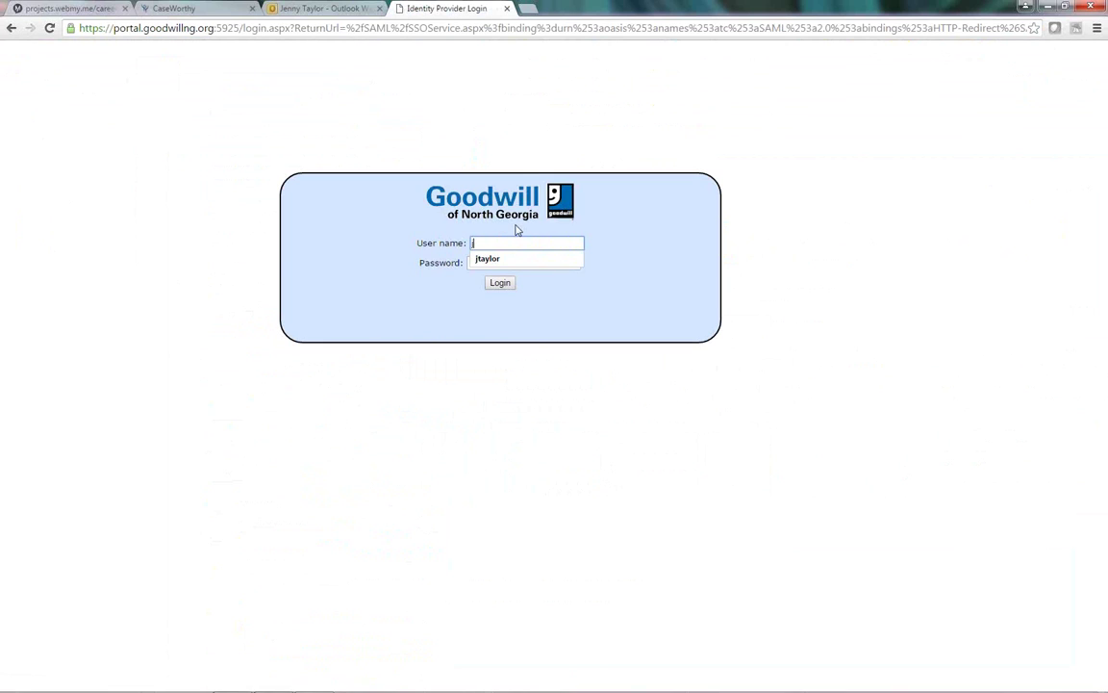
pyautogui.press('Tab')
pyautogui.write('•')
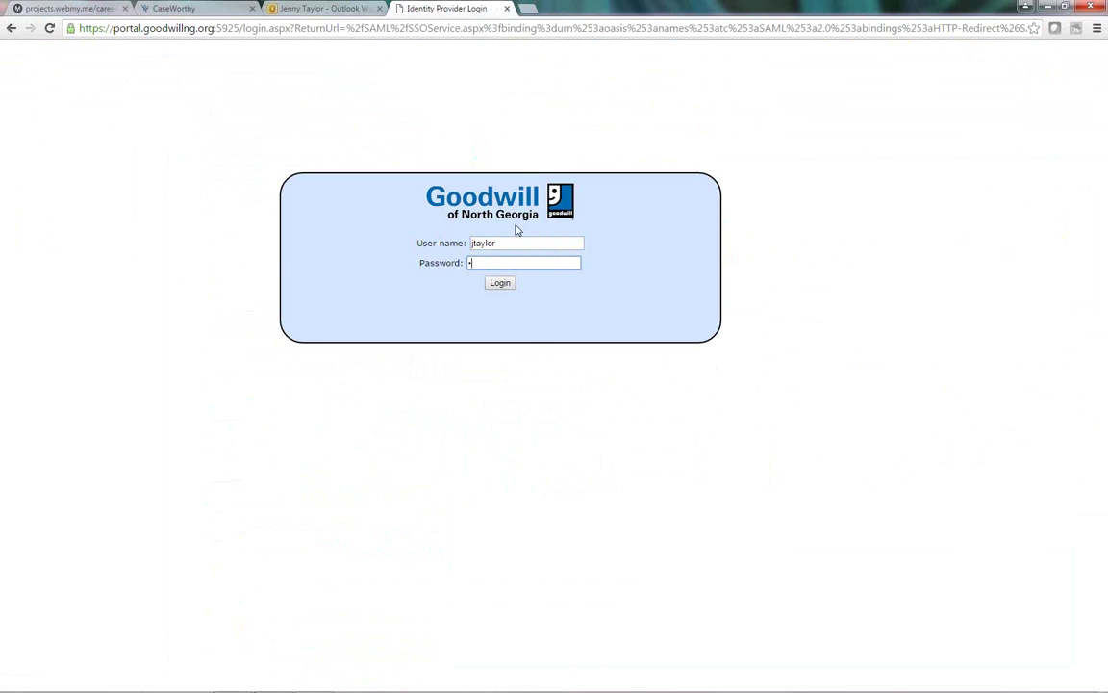
pyautogui.write('••••••••••')
pyautogui.press('Return')
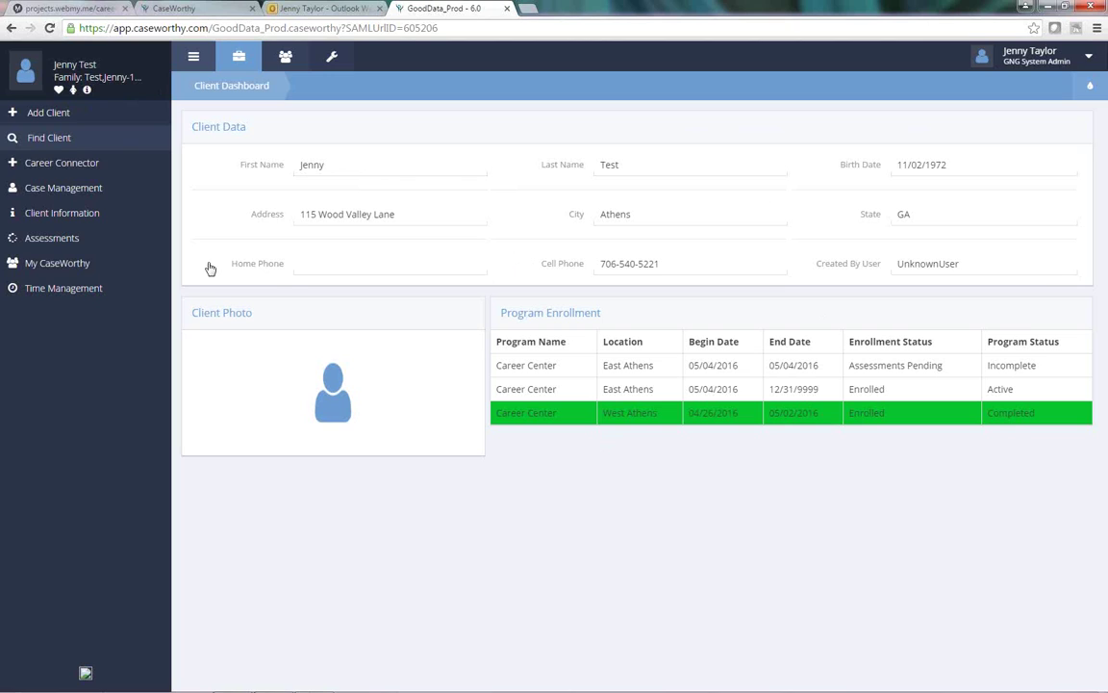
# Step: Browse the Case Management and Assessments menus, then switch to the administration dashboard
pyautogui.click(62, 191)
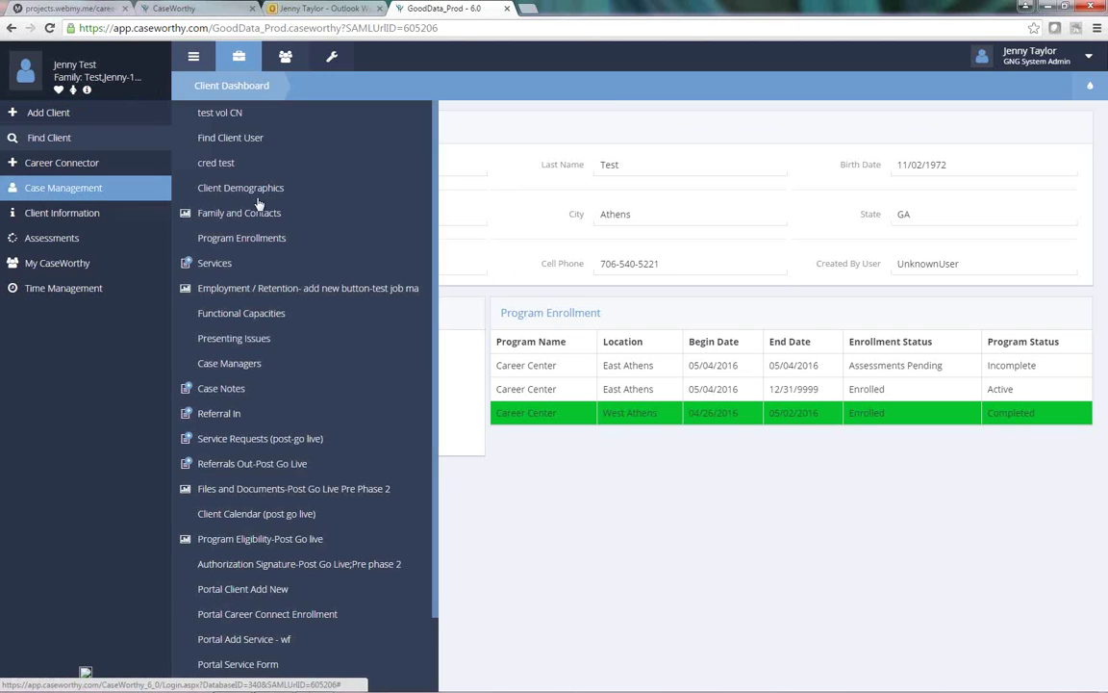
pyautogui.click(60, 237)
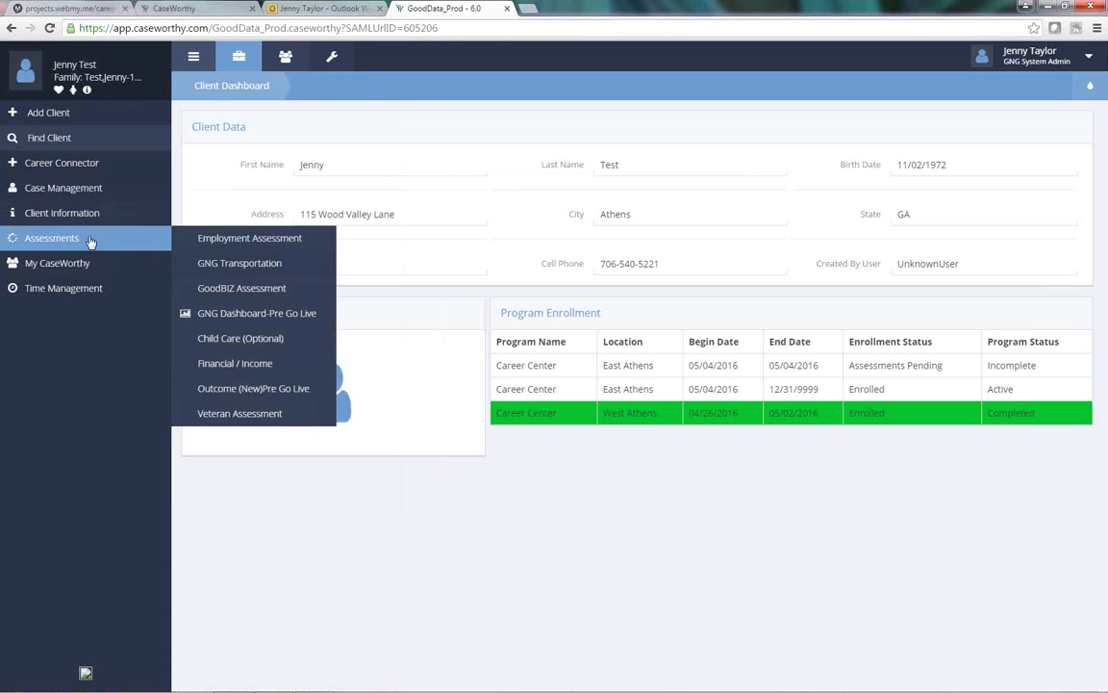
pyautogui.click(282, 94)
pyautogui.click(331, 56)
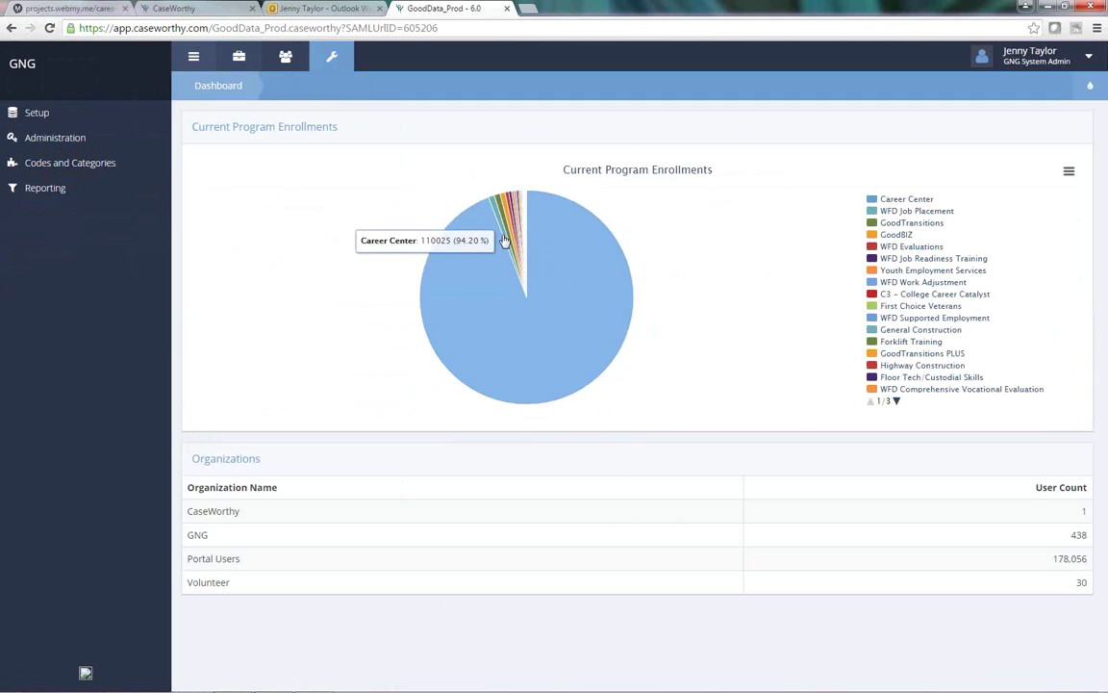
# Step: Hide Career Center from the pie, then drill through C3 - College Career Catalyst to East Athens
pyautogui.click(873, 203)
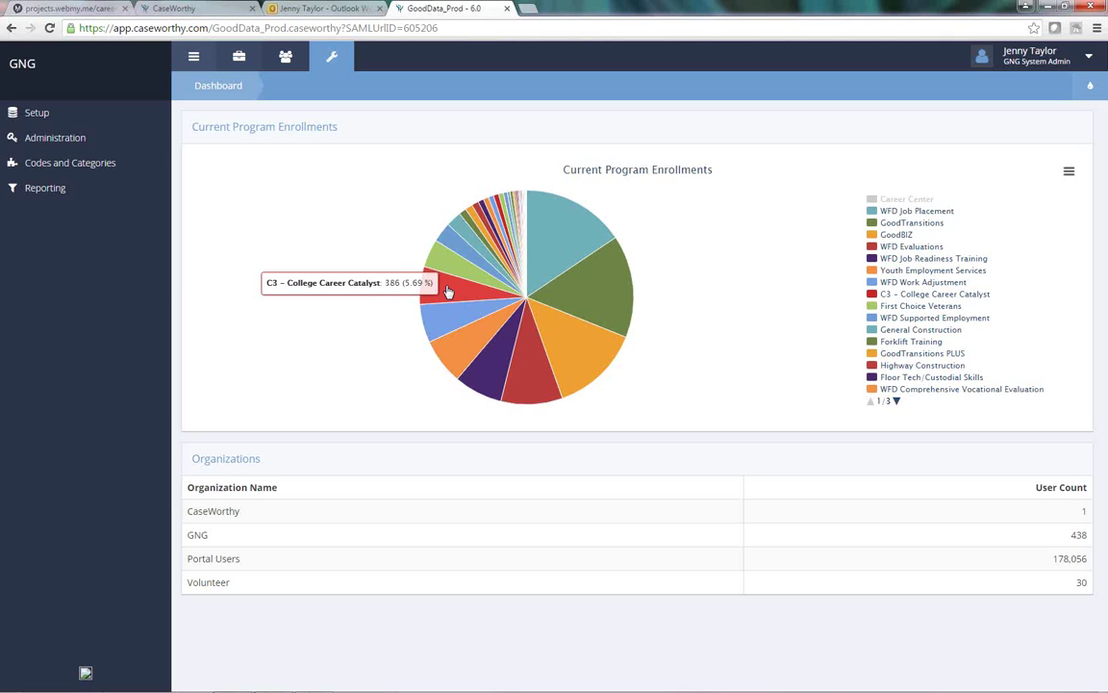
pyautogui.click(448, 290)
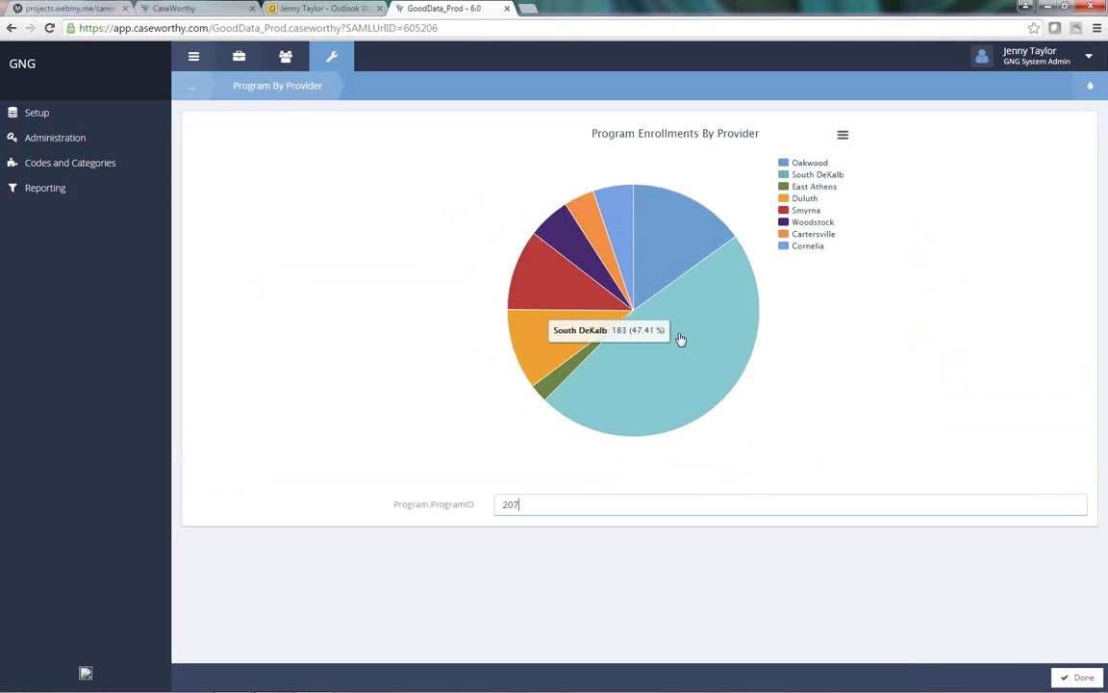
pyautogui.click(560, 377)
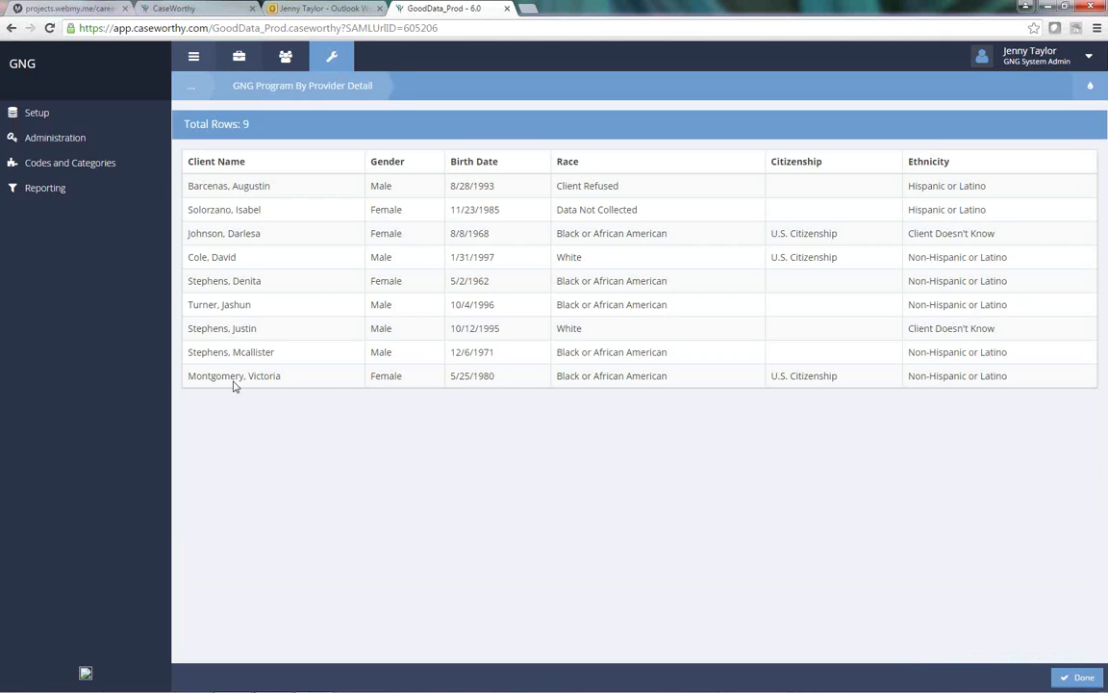
# Step: Go to Administration > Reporting > Custom Reports and scroll down to CSF - New Placements
pyautogui.click(62, 141)
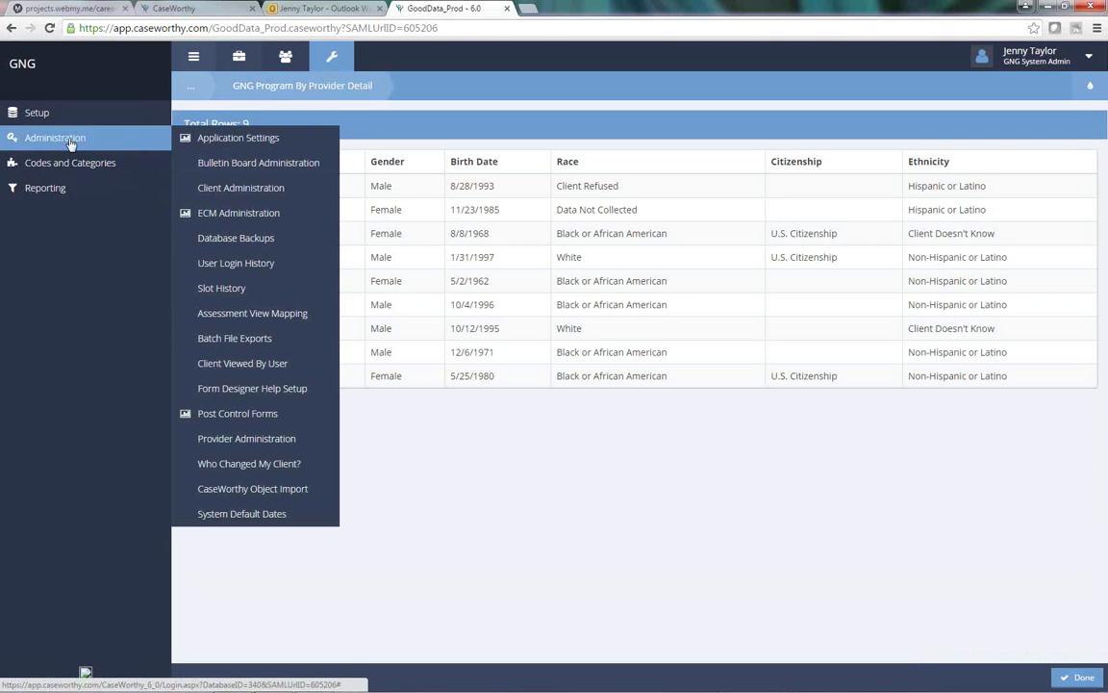
pyautogui.click(44, 183)
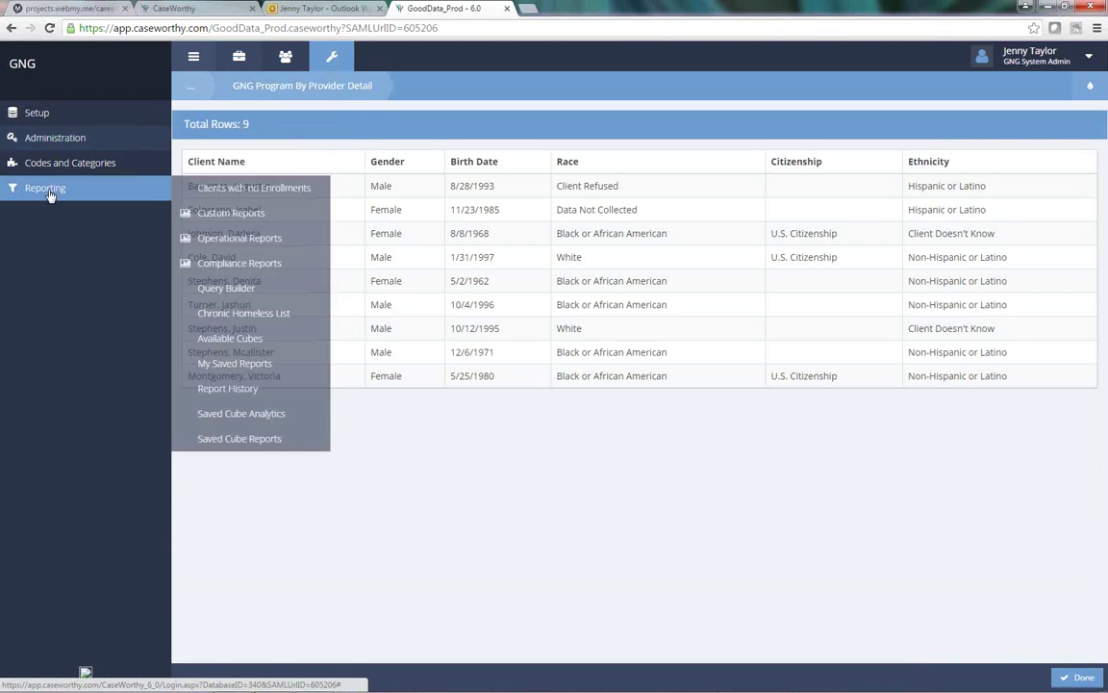
pyautogui.click(253, 214)
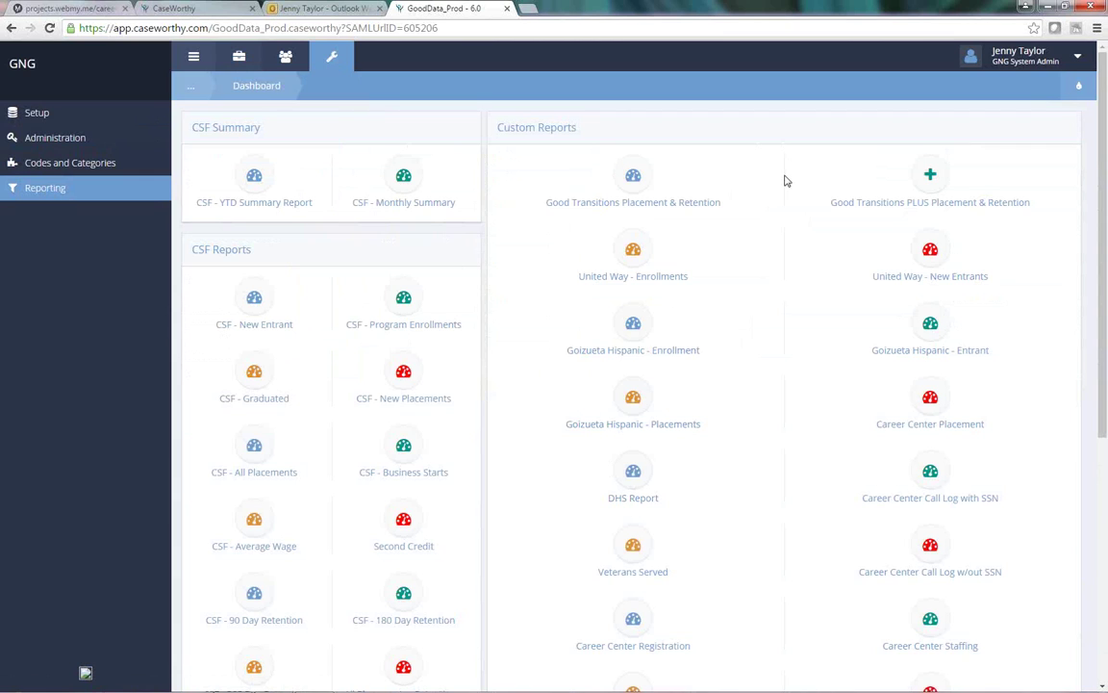
pyautogui.scroll(-3, 785, 181)
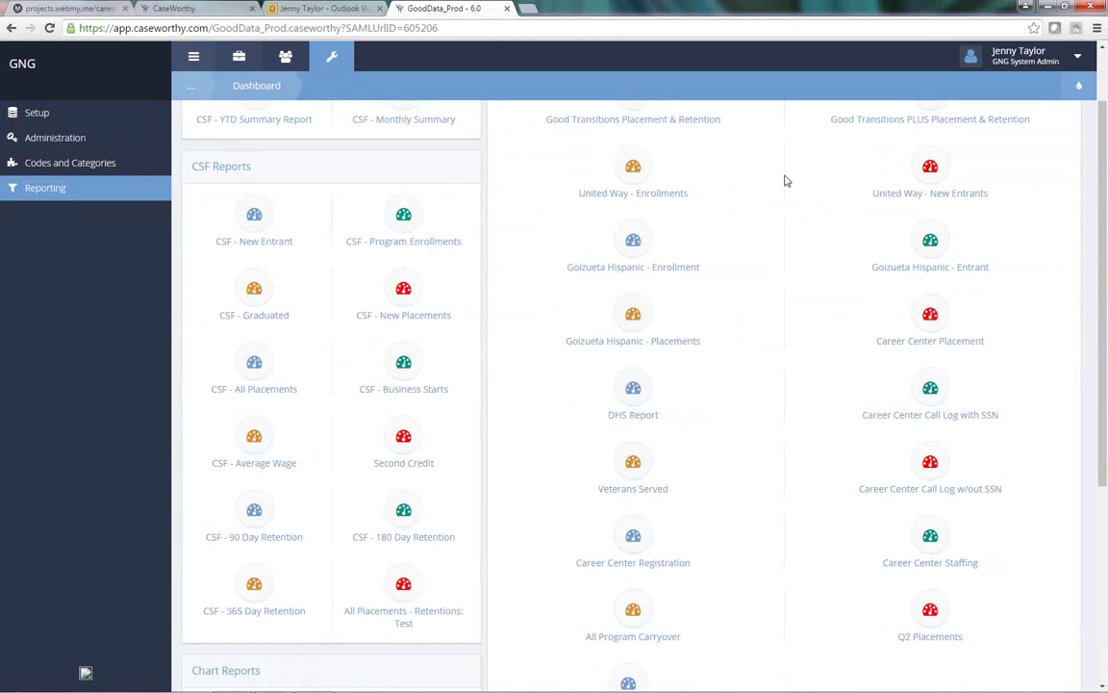
pyautogui.scroll(-6, 786, 180)
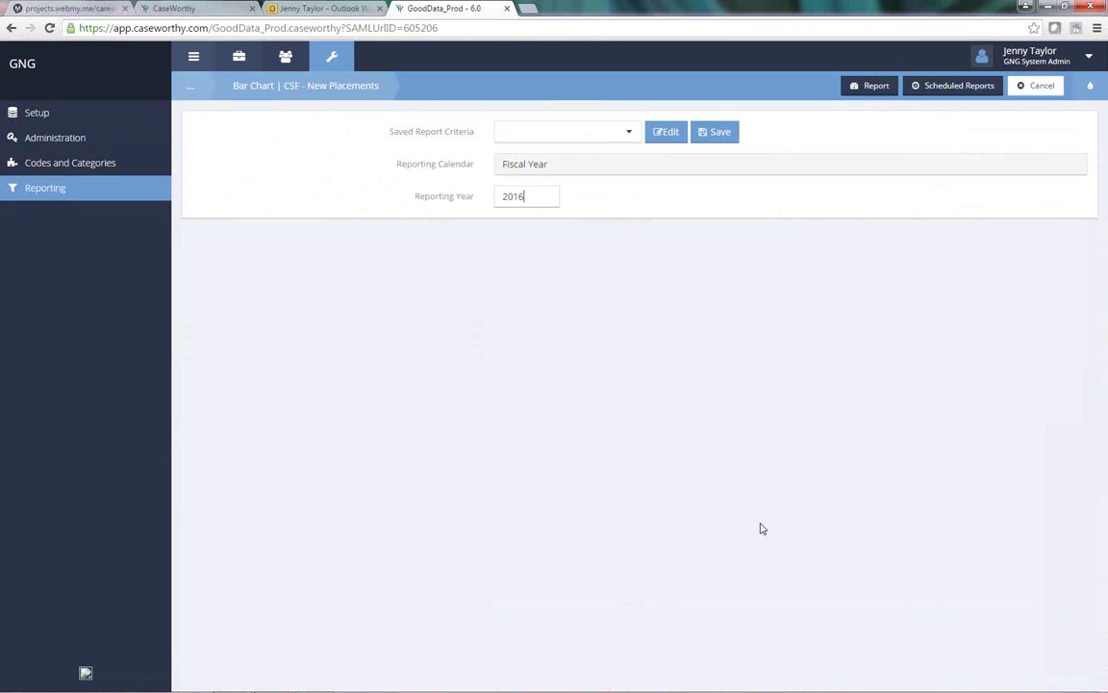
# Step: Run the report, enlarge the Report Viewer to read the chart, then close it
pyautogui.click(883, 92)
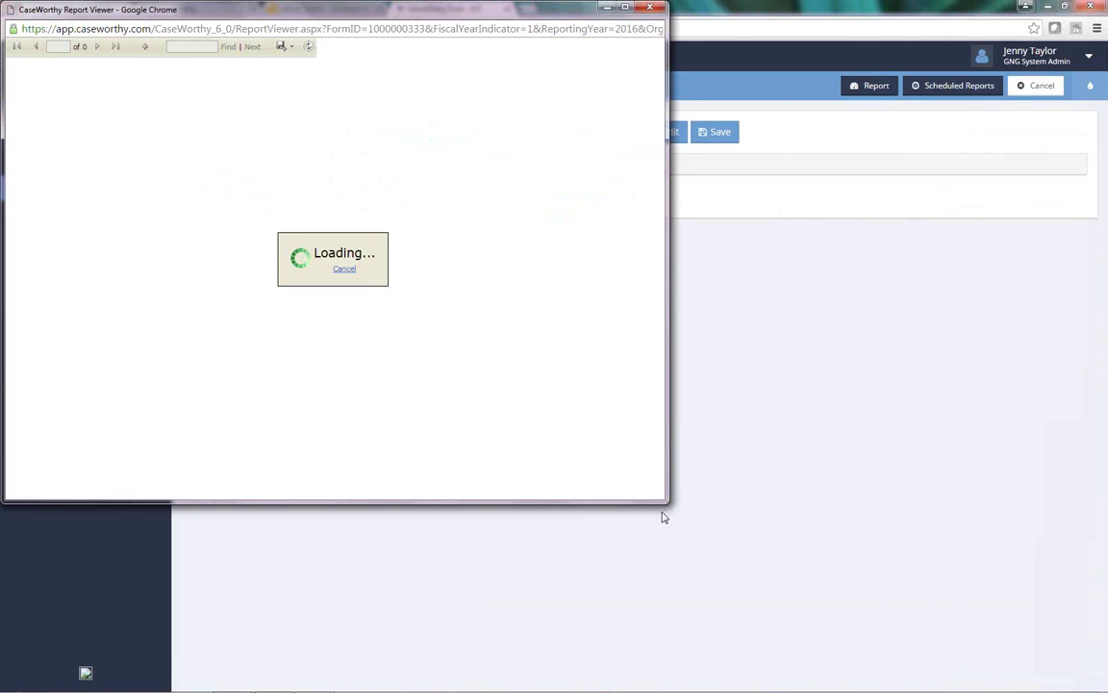
pyautogui.moveTo(668, 503); pyautogui.dragTo(879, 679)
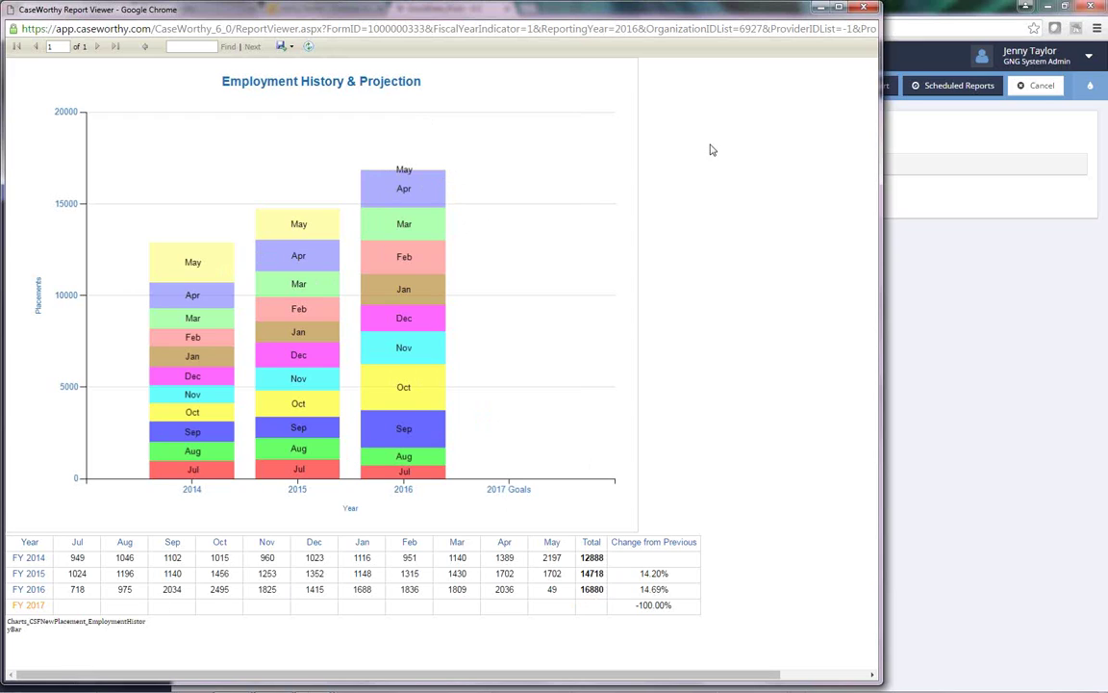
pyautogui.click(874, 7)
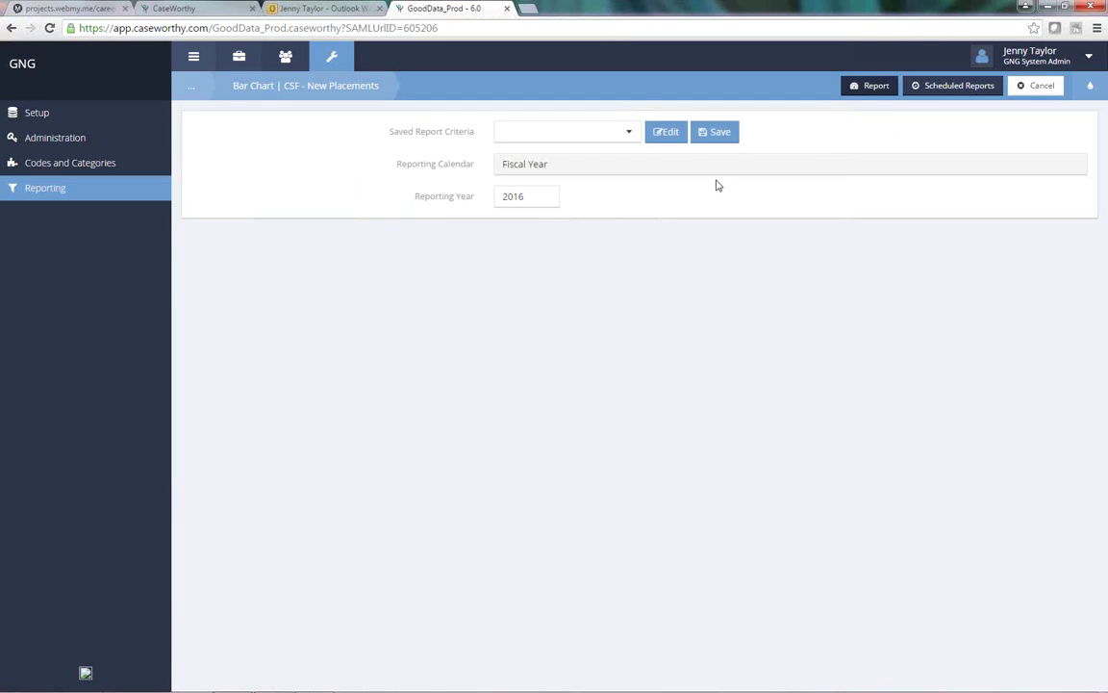
pyautogui.click(308, 10)
# Step: Return to the Career Connector portal's Frequently Asked Questions tab
pyautogui.click(183, 9)
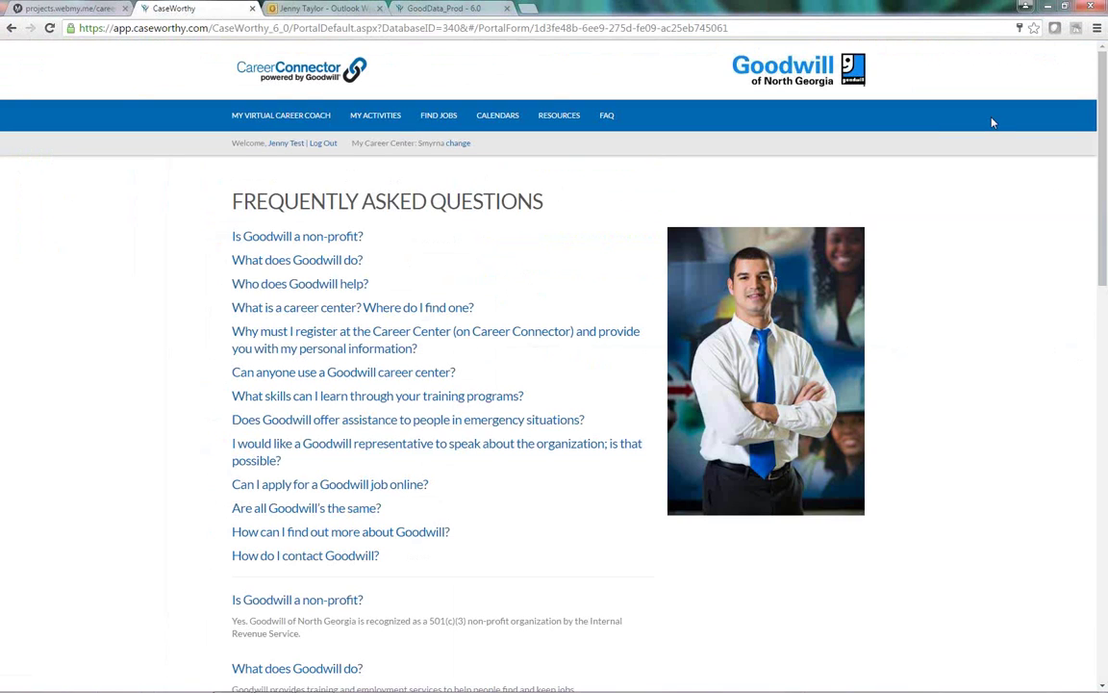
pyautogui.moveTo(943, 685)
# Step: Show the Career Connect dashboard and close the airarcade ad tab that popped up
pyautogui.click(85, 8)
pyautogui.click(607, 139)
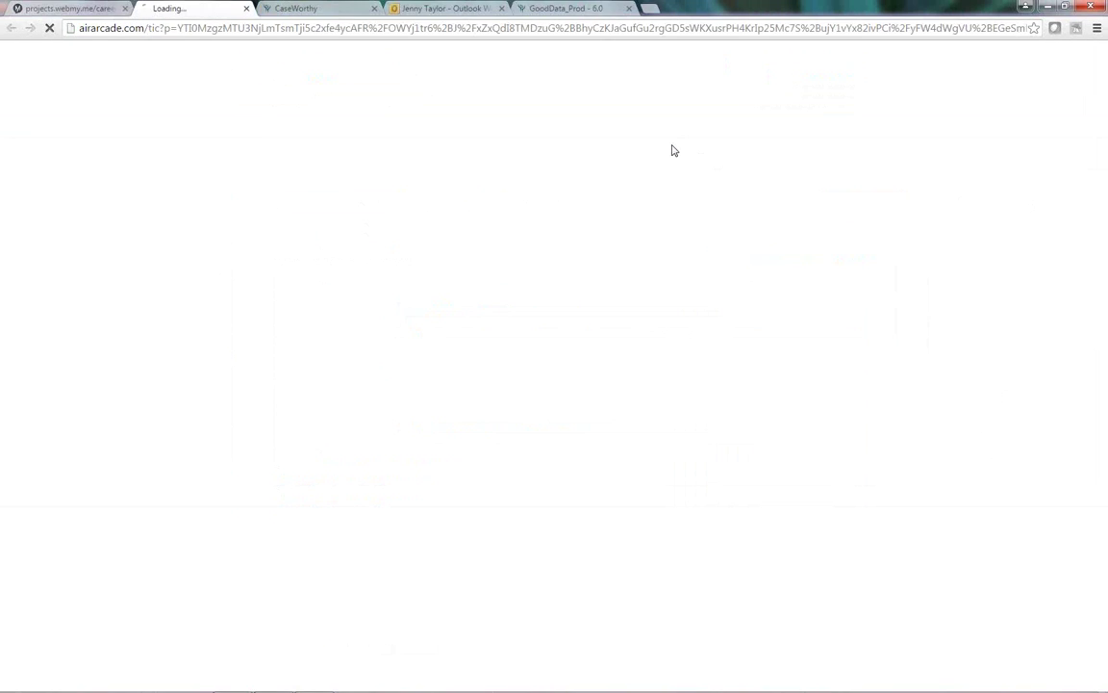
pyautogui.click(252, 8)
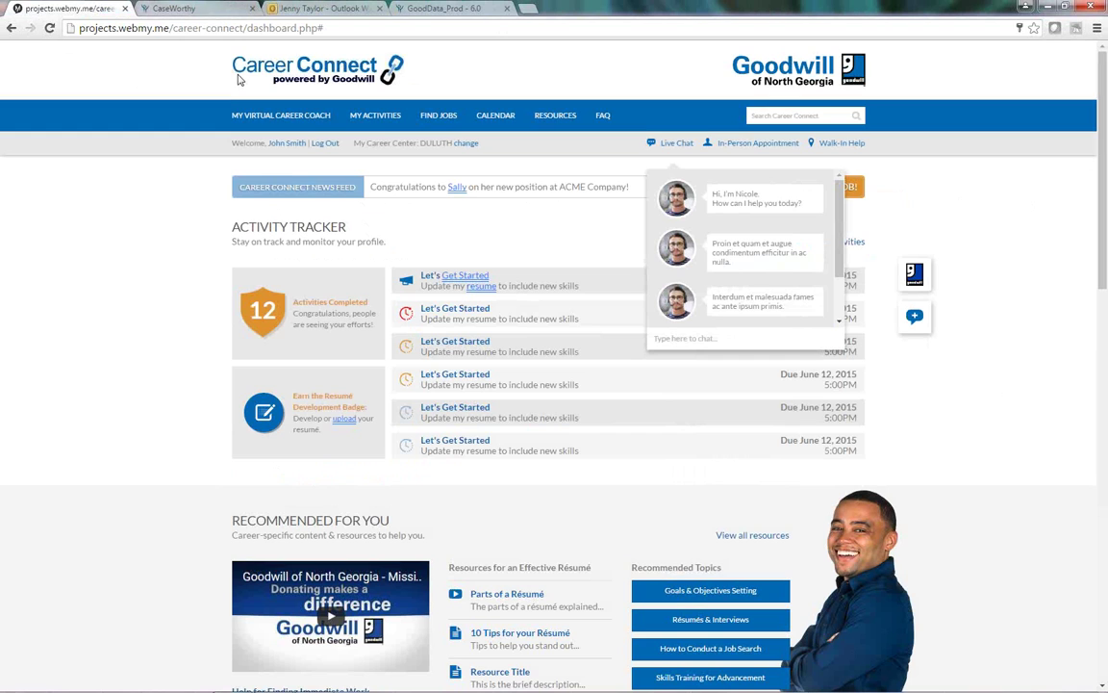
pyautogui.moveTo(234, 684)
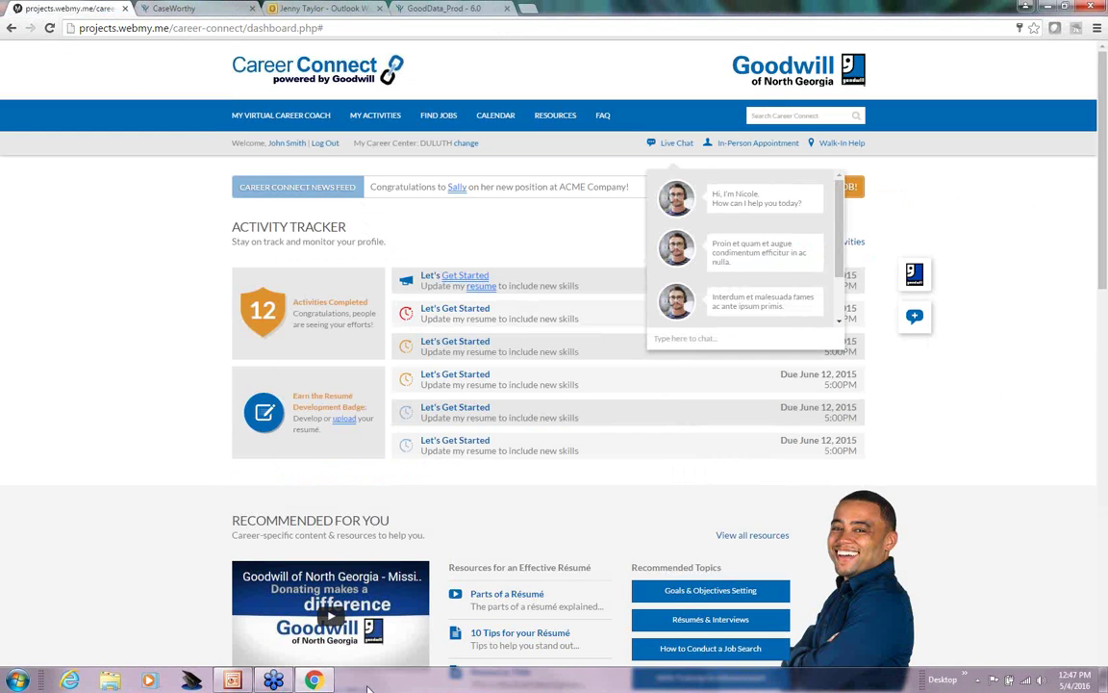
# Step: Bring the GNG-CW Presentation forward and browse the slide thumbnails to slide 15's Career Connect badges
pyautogui.click(234, 681)
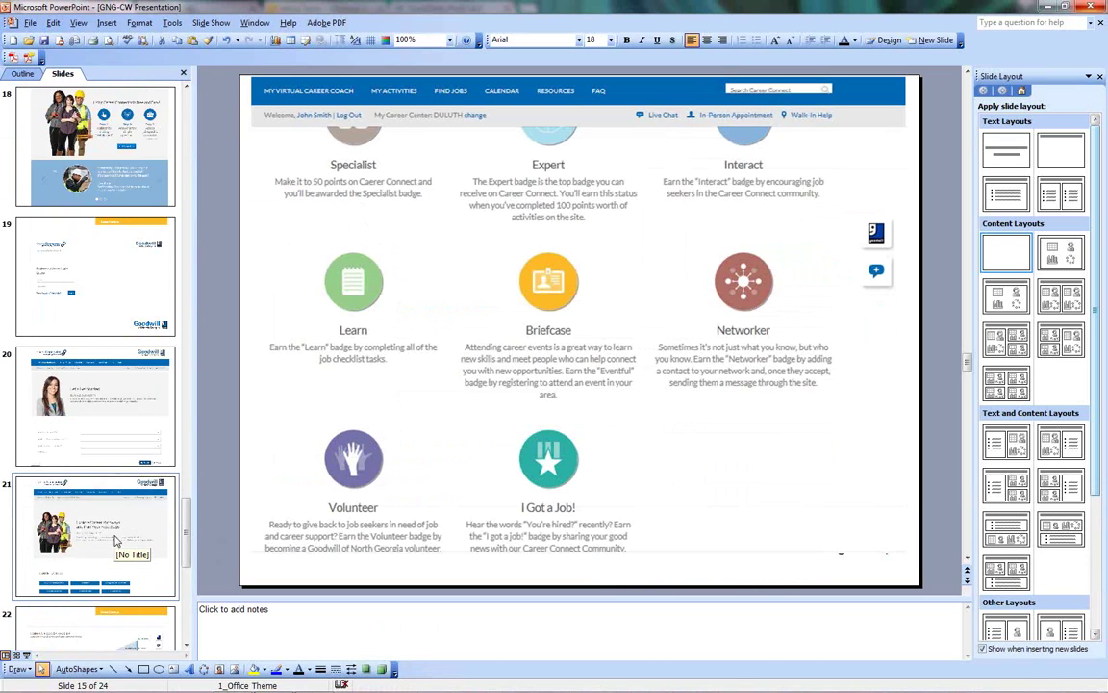
pyautogui.scroll(-2, 116, 542)
pyautogui.scroll(-1, 115, 542)
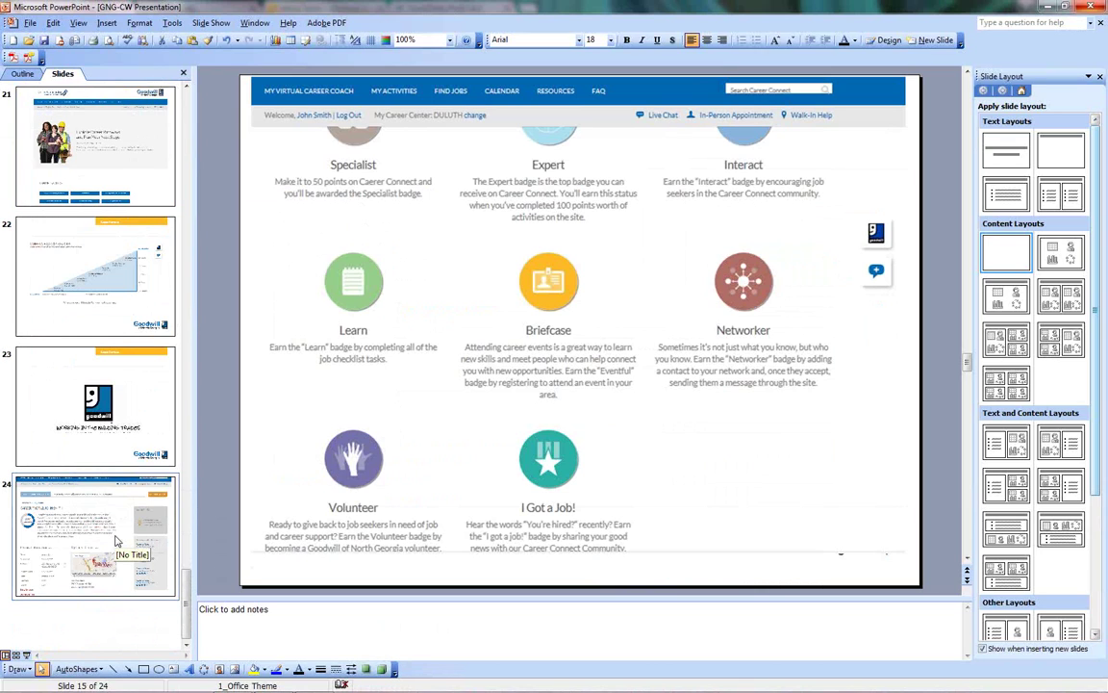
pyautogui.scroll(4, 115, 541)
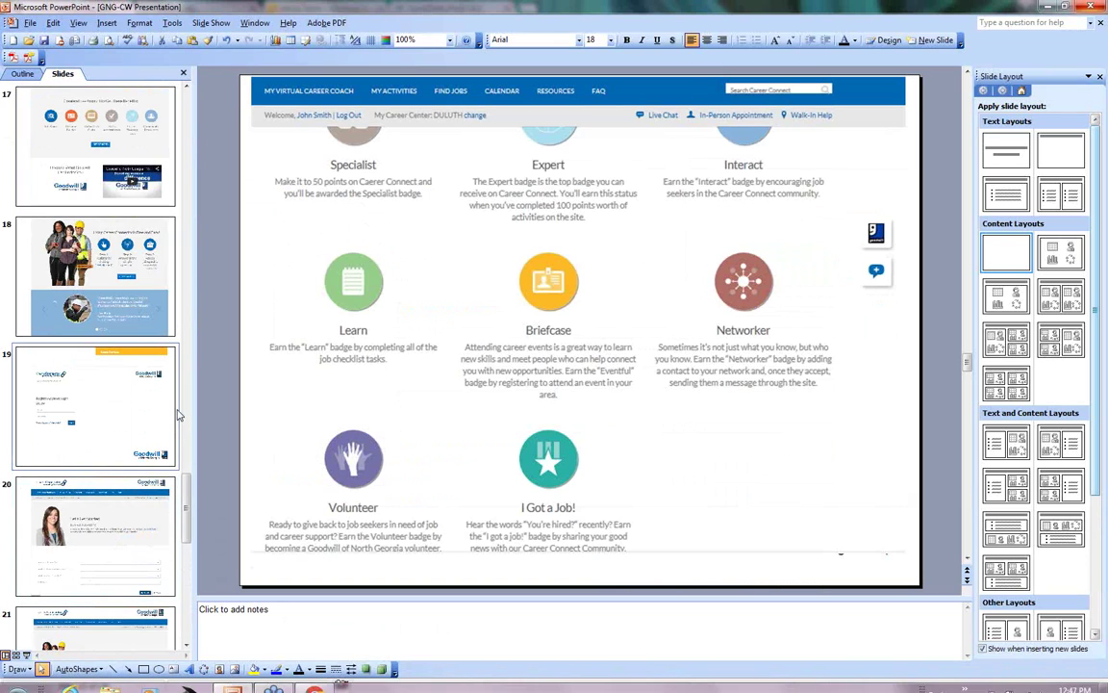
pyautogui.moveTo(276, 681)
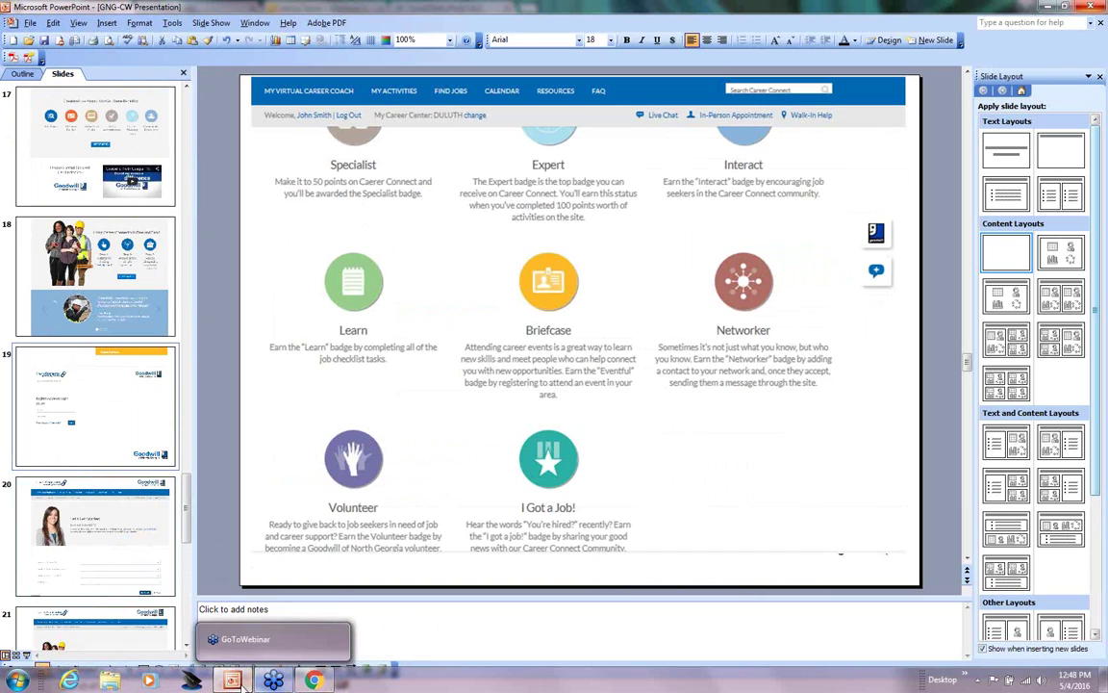
pyautogui.moveTo(241, 681)
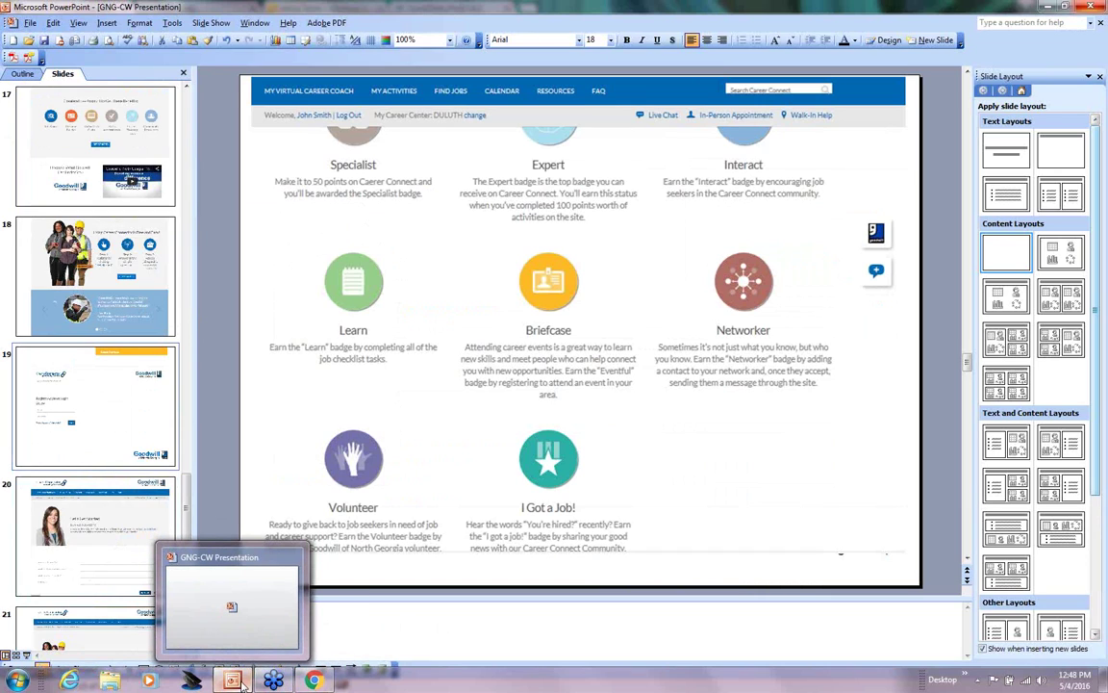
# Step: Return to the Career Connect dashboard and scroll down to its five Goodwill Job Search Results
pyautogui.click(314, 680)
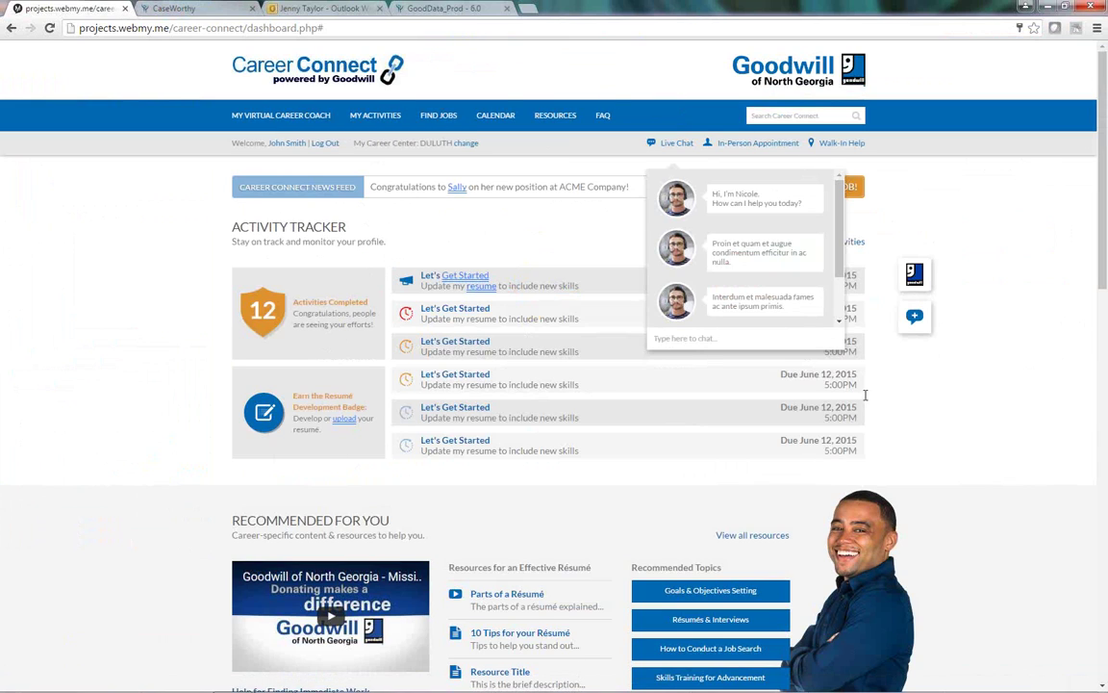
pyautogui.moveTo(918, 329)
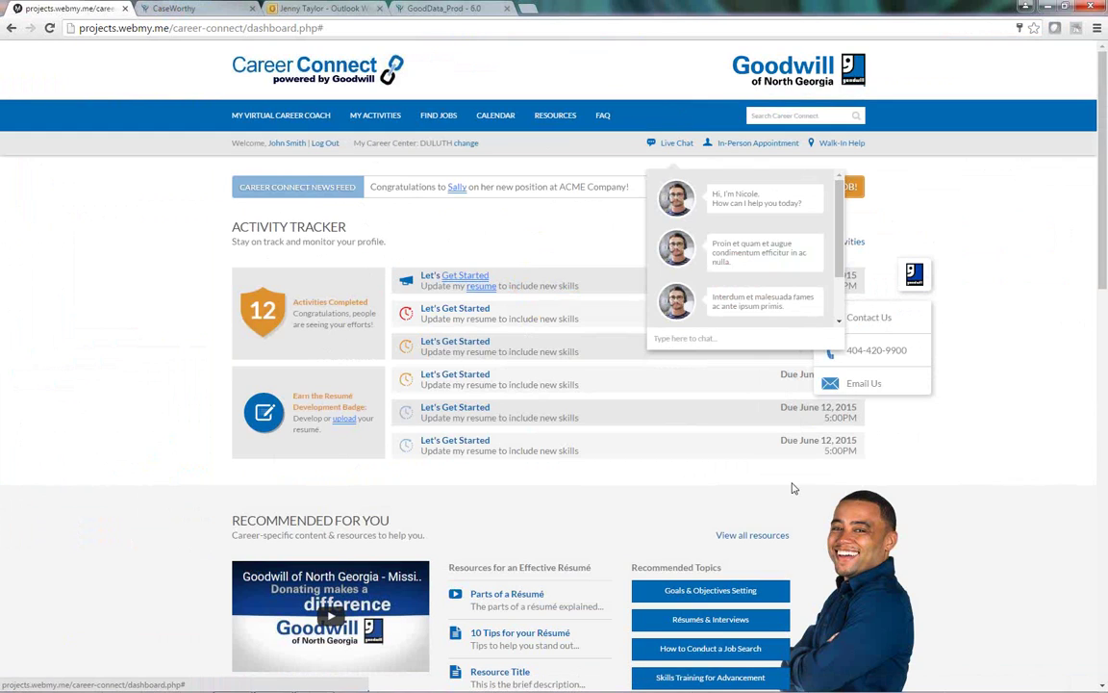
pyautogui.scroll(-1, 793, 489)
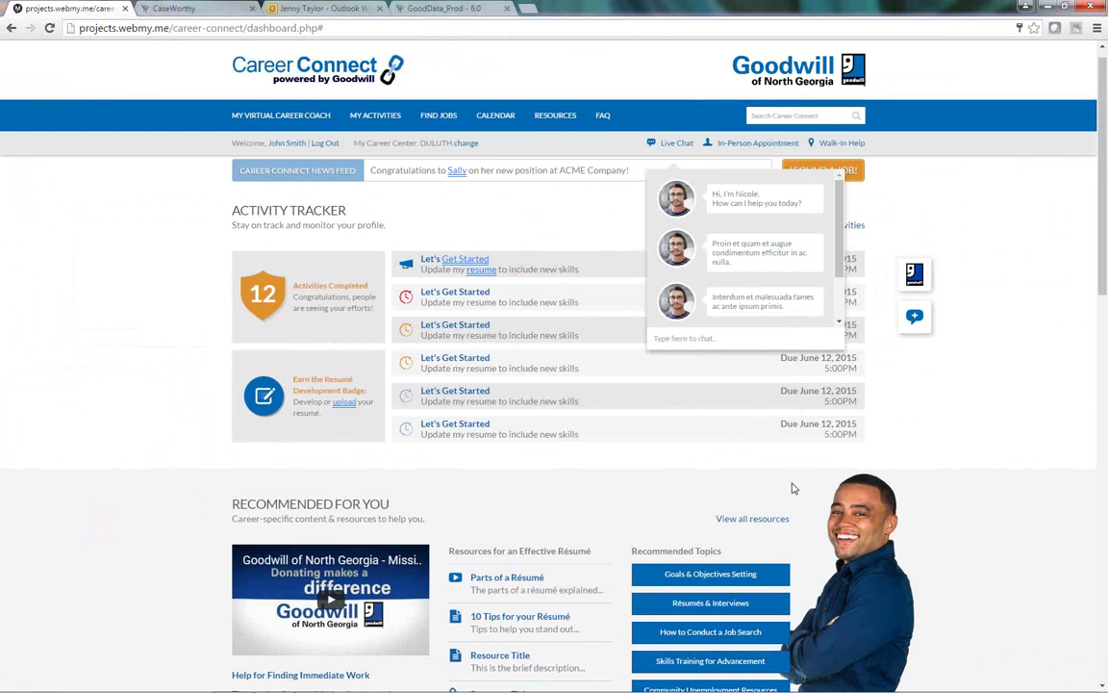
pyautogui.scroll(-2, 793, 488)
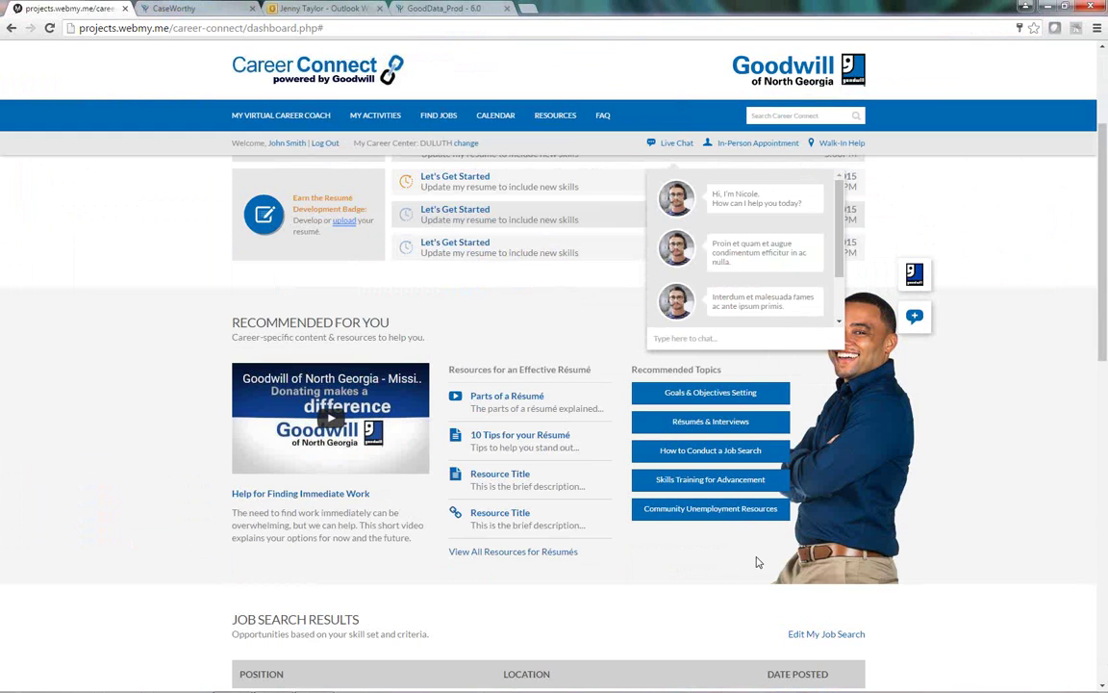
pyautogui.scroll(-3, 757, 561)
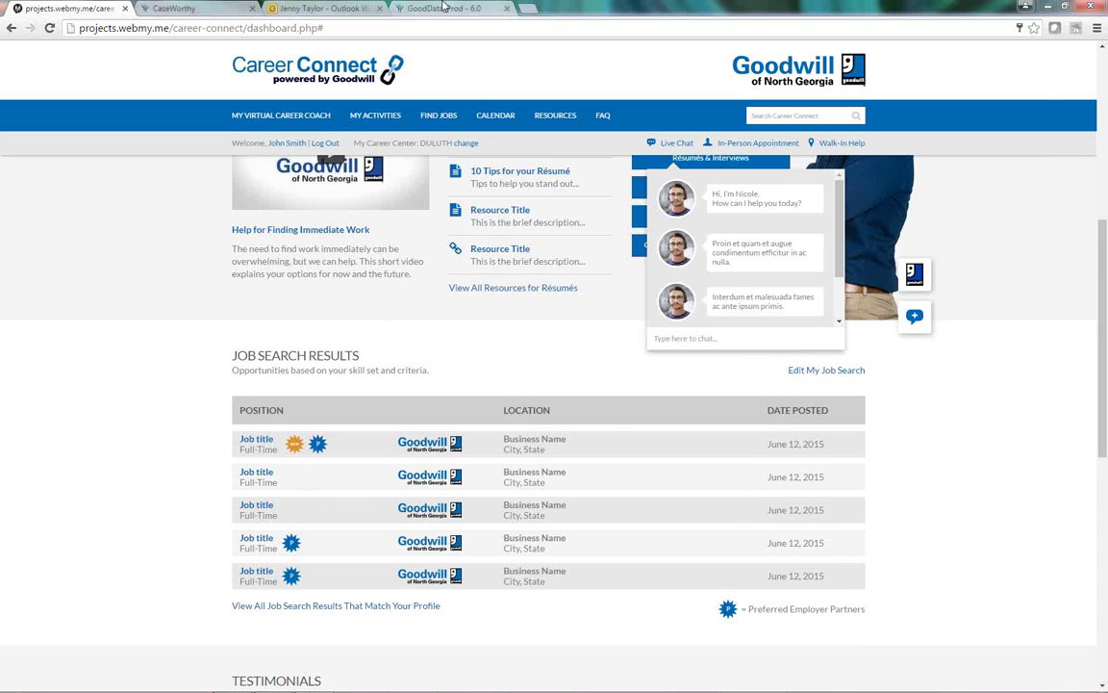
# Step: Switch to the CSF - New Placements report tab and review the roles, keeping GNG System Admin
pyautogui.click(400, 8)
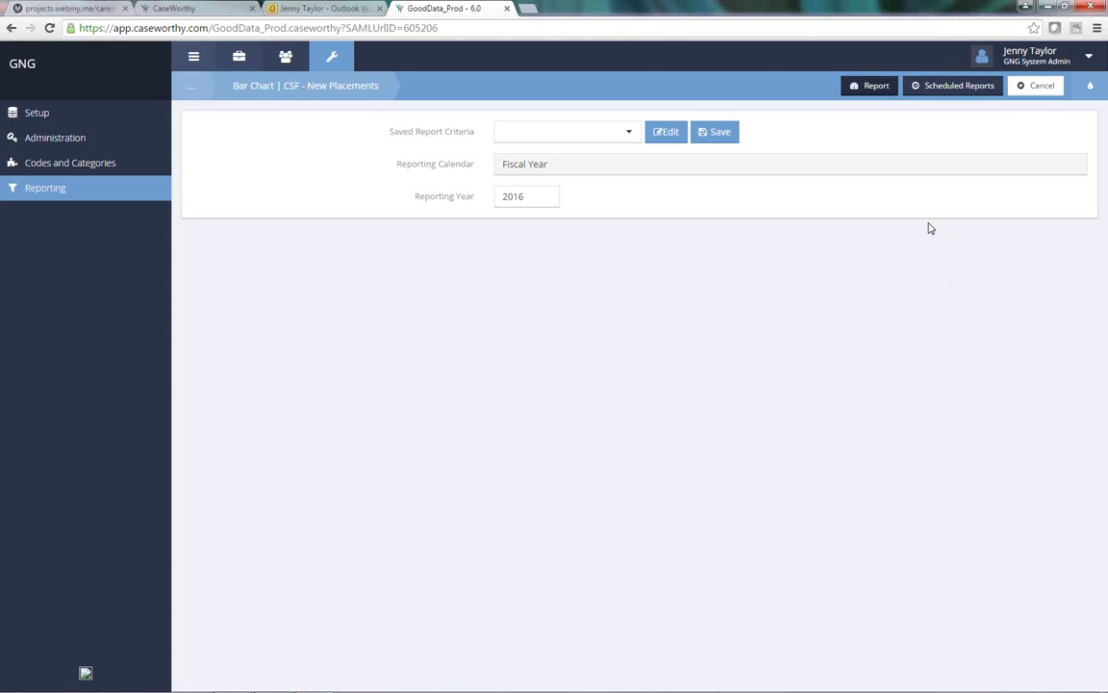
pyautogui.click(1064, 57)
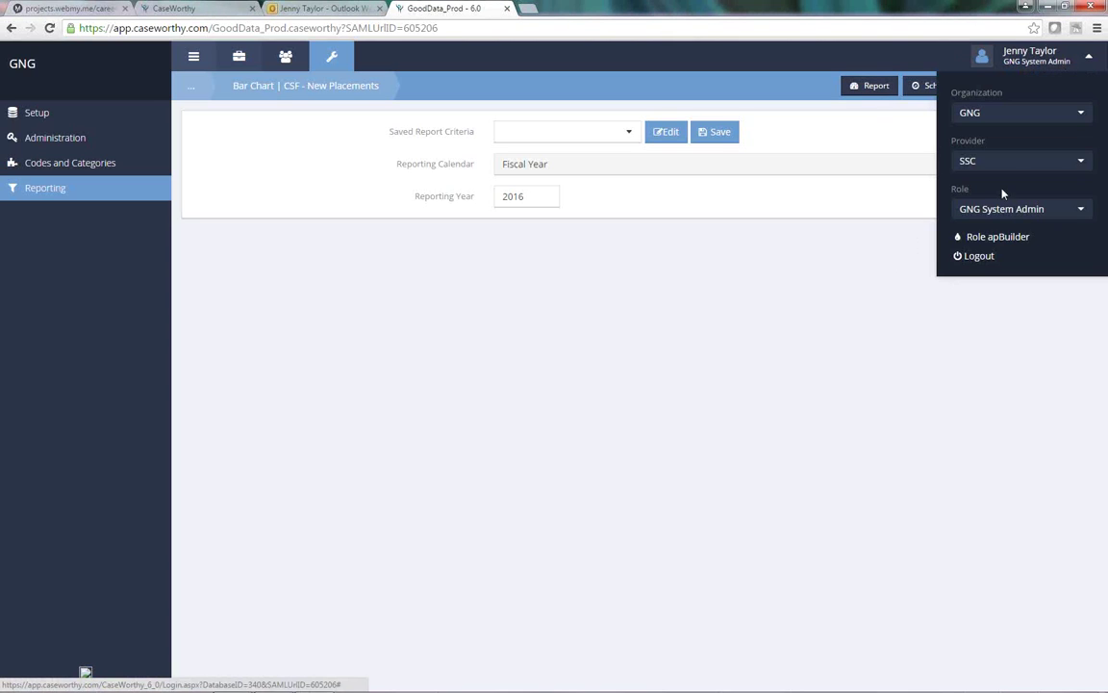
pyautogui.click(1032, 210)
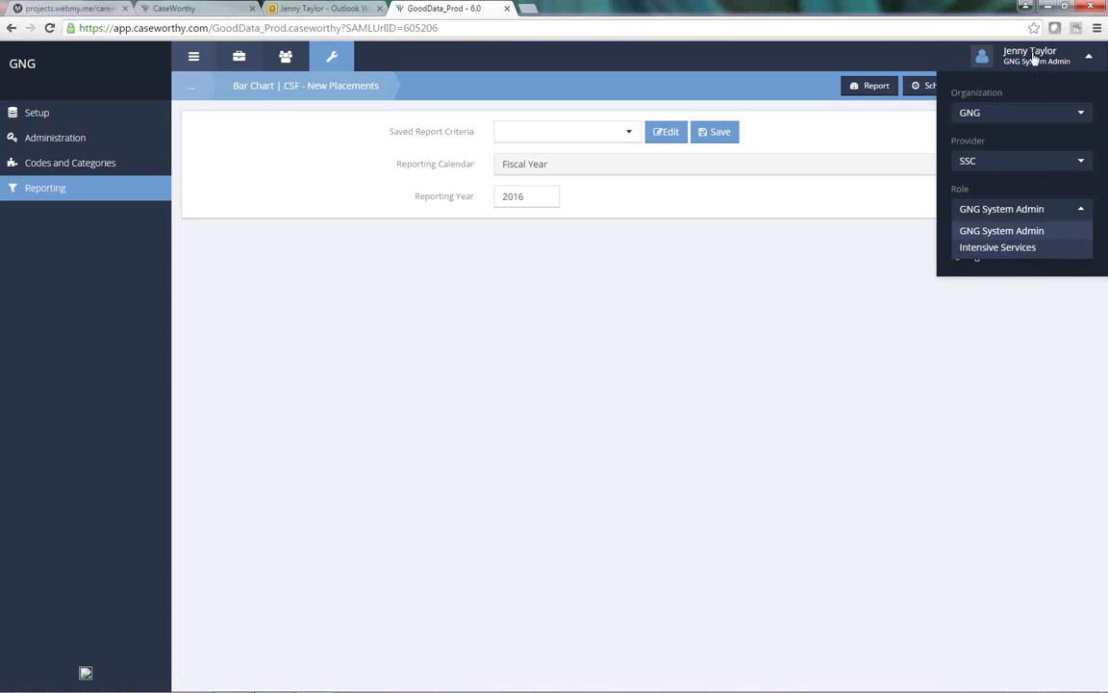
pyautogui.click(759, 391)
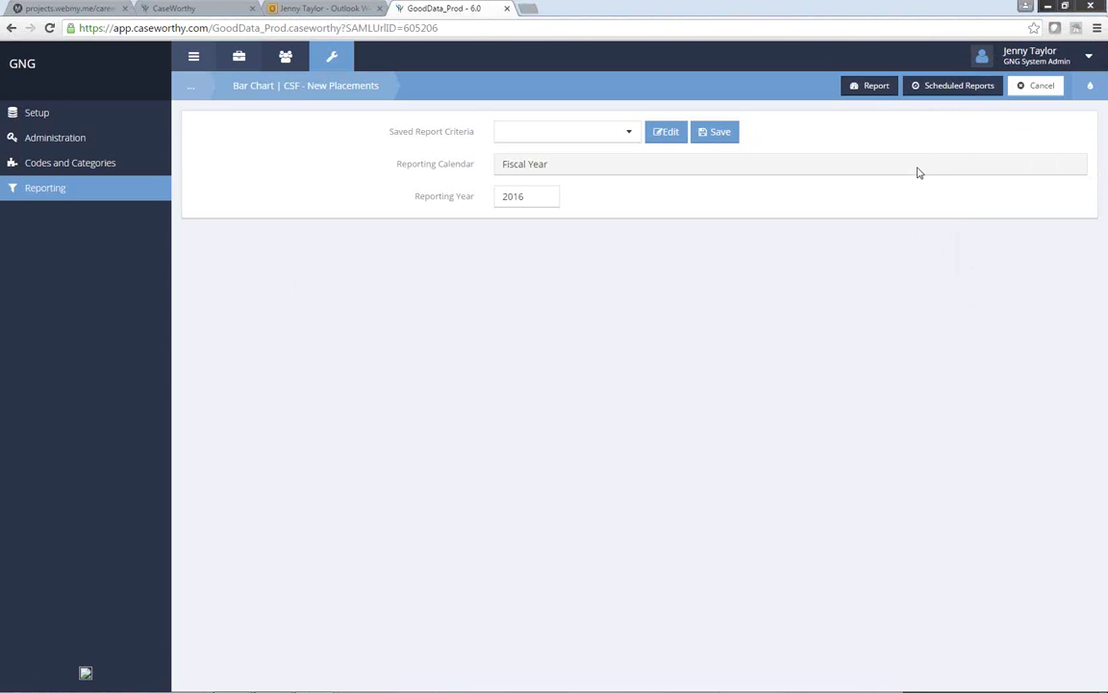
# Step: Open Codes and Categories, then Time/Inventory, to show the Time Activity table of 11 activities
pyautogui.click(79, 163)
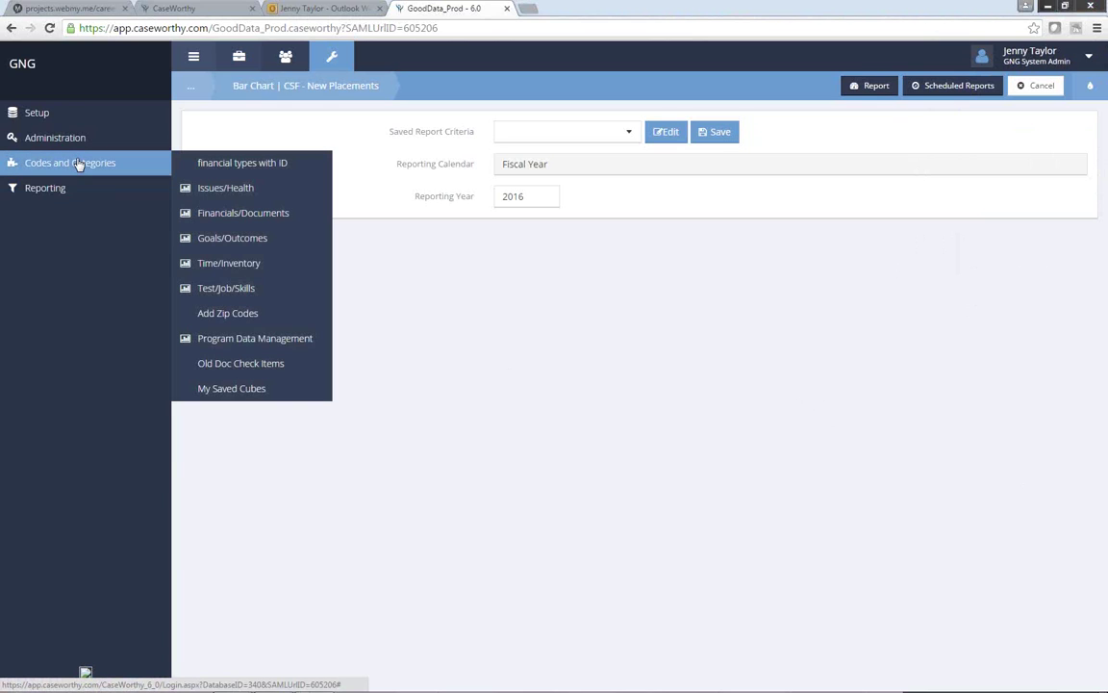
pyautogui.click(229, 263)
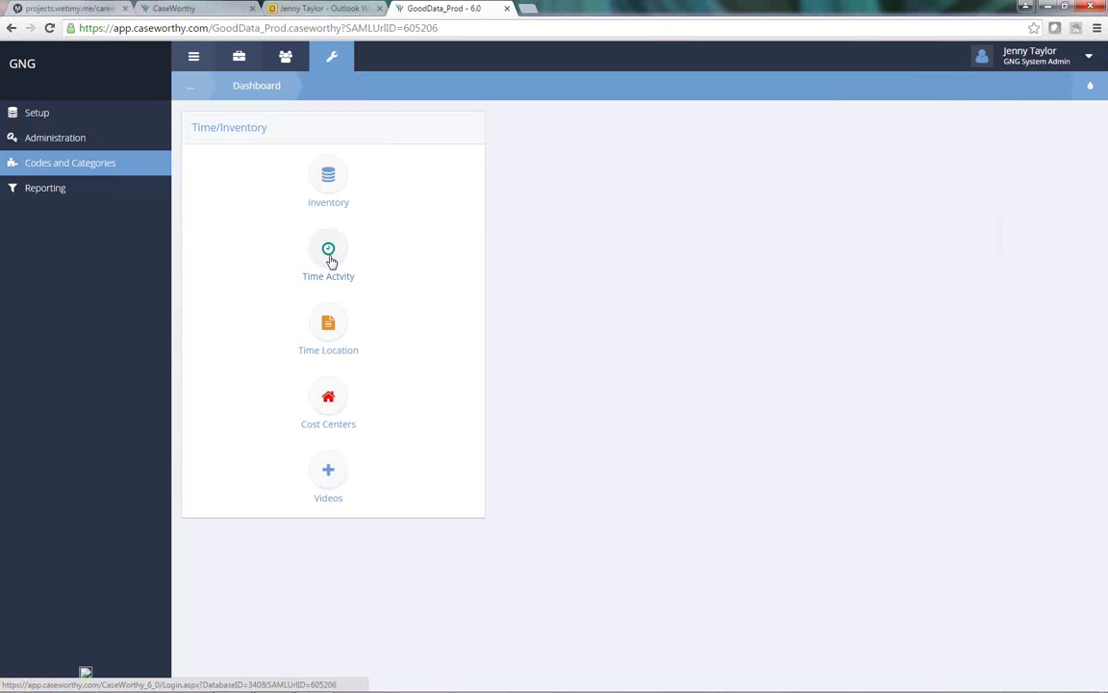
pyautogui.click(328, 254)
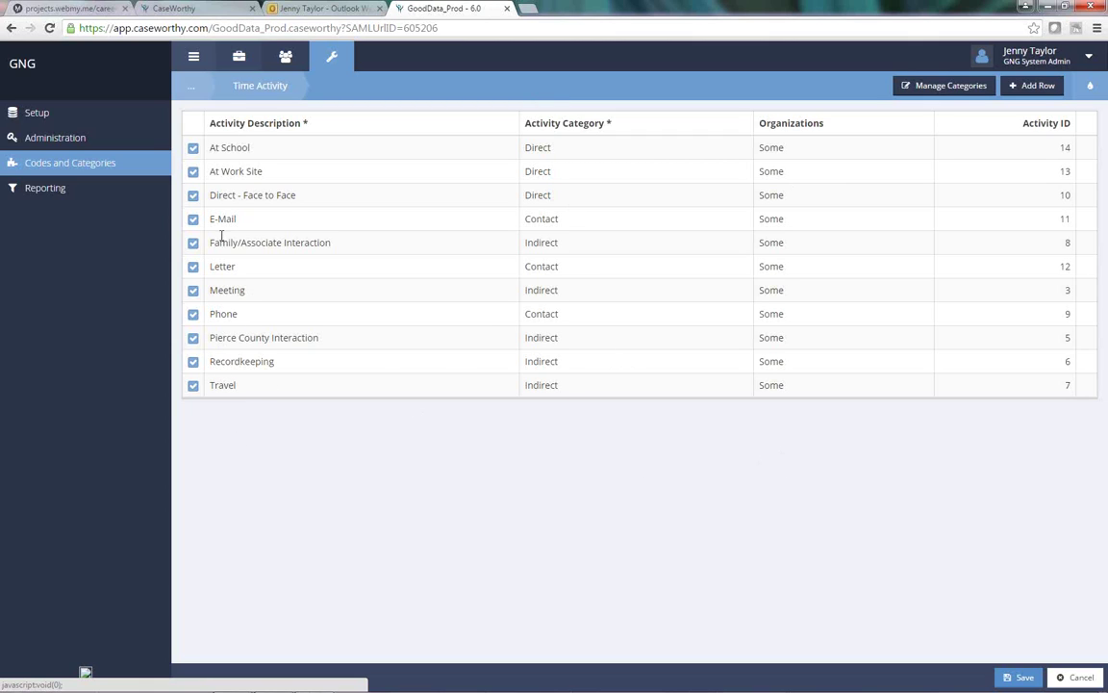
pyautogui.click(112, 172)
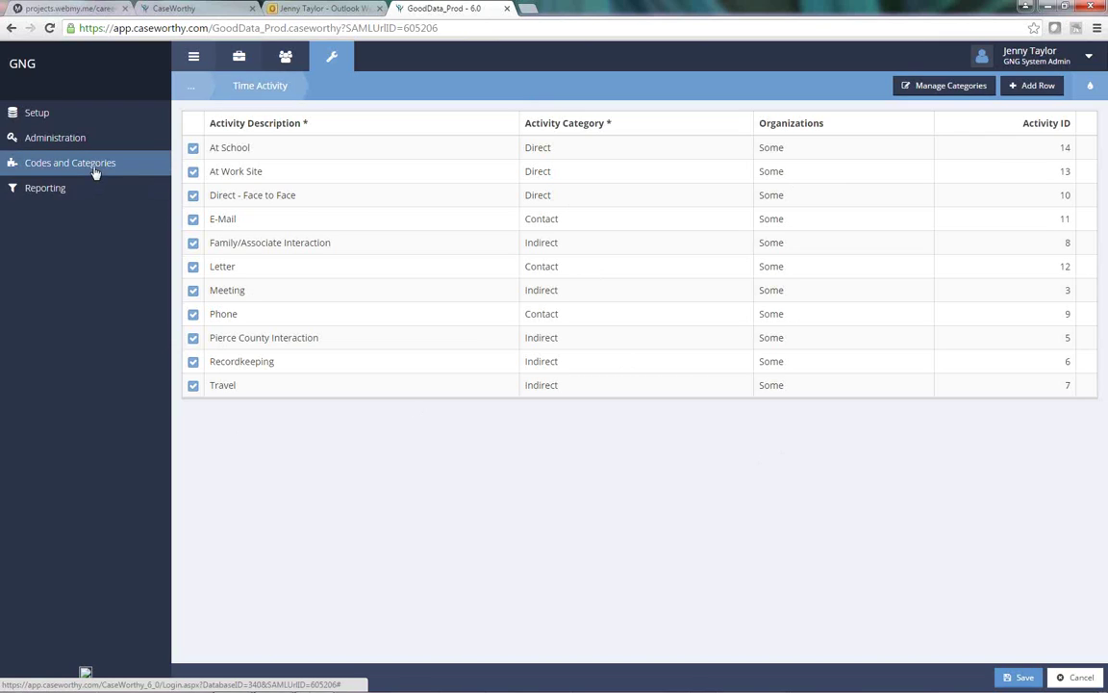
pyautogui.moveTo(94, 172)
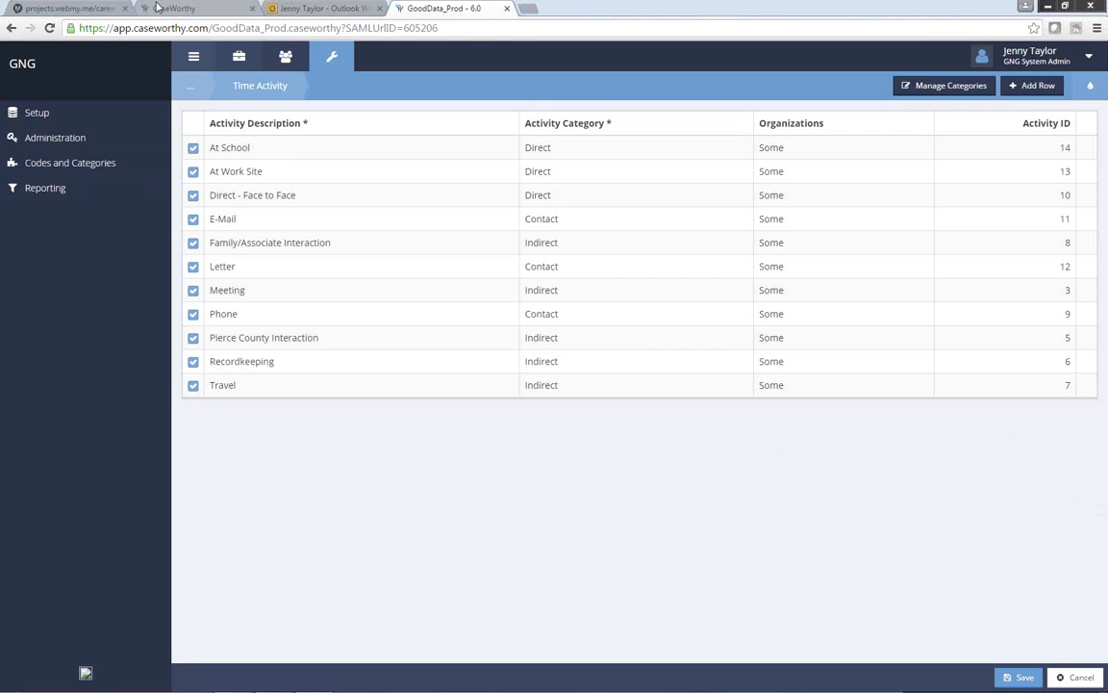
# Step: Switch to the Career Connector portal tab and leave the FAQ page via FIND JOBS
pyautogui.click(158, 8)
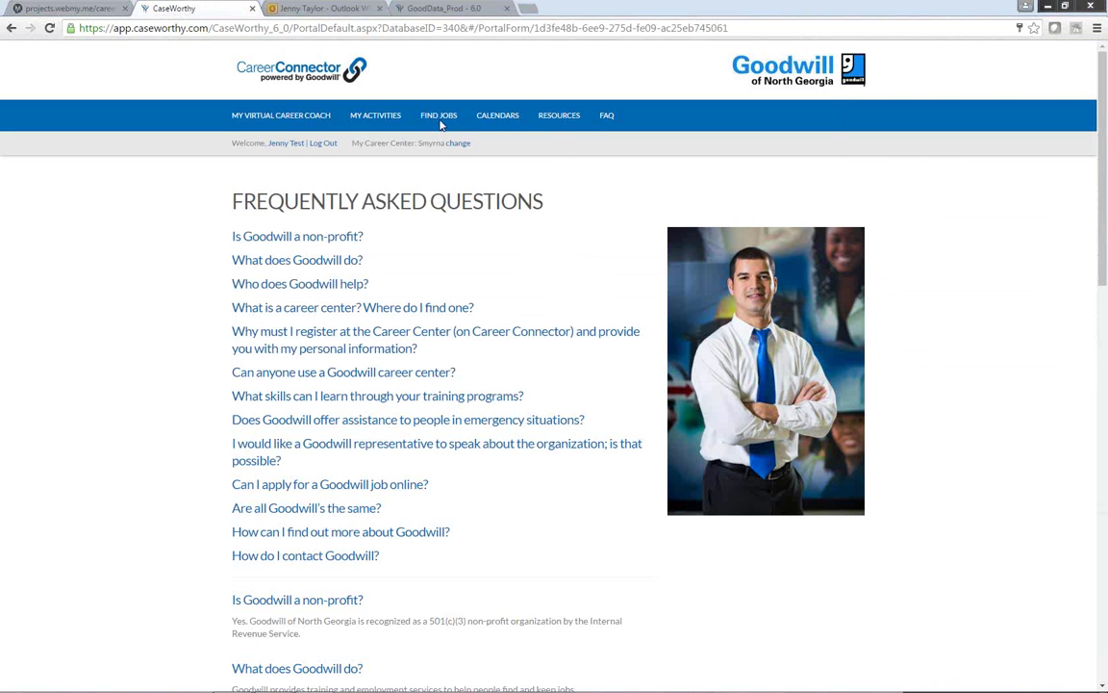
pyautogui.click(441, 124)
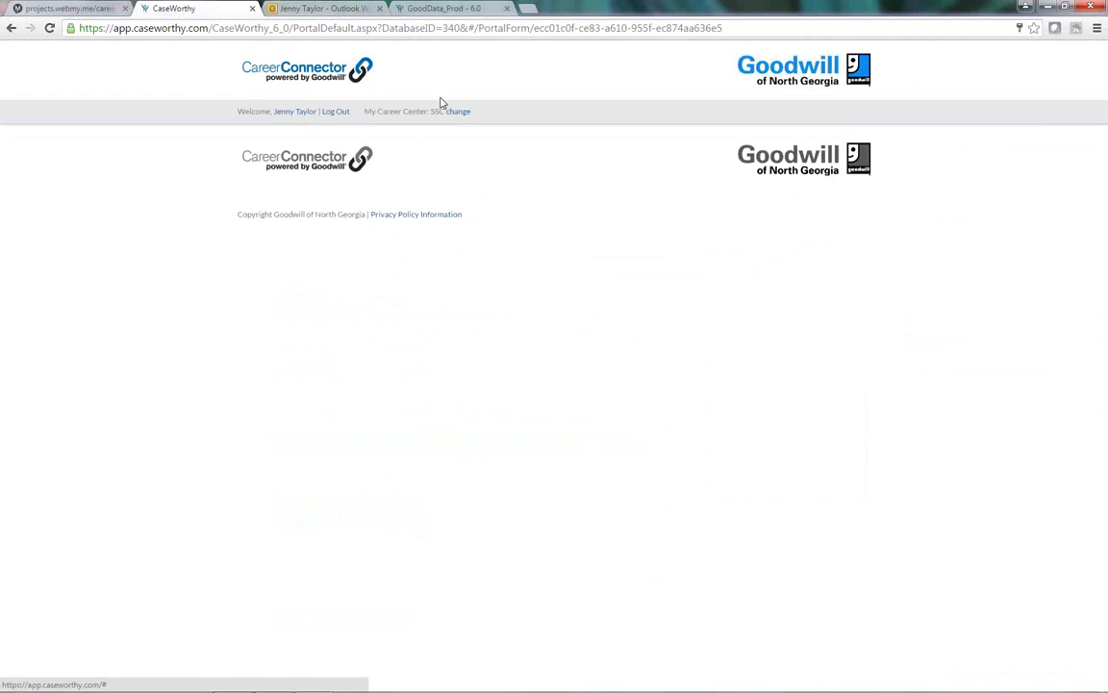
# Step: Sign out of the portal and sign in as the test job seeker with the saved email and password
pyautogui.click(49, 30)
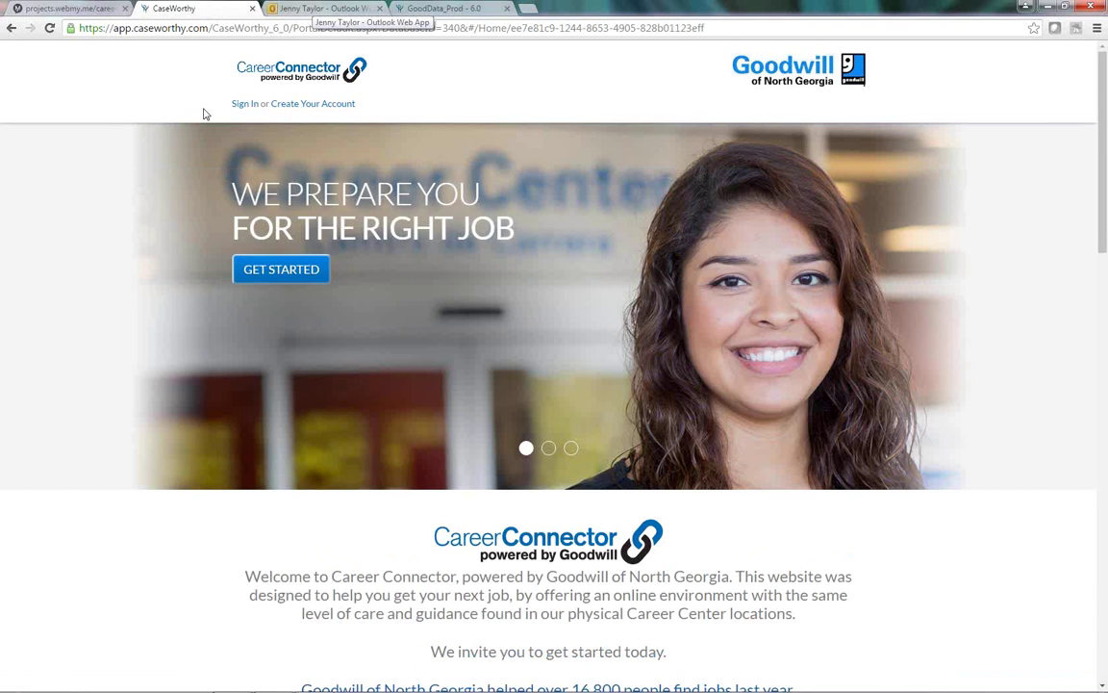
pyautogui.click(246, 103)
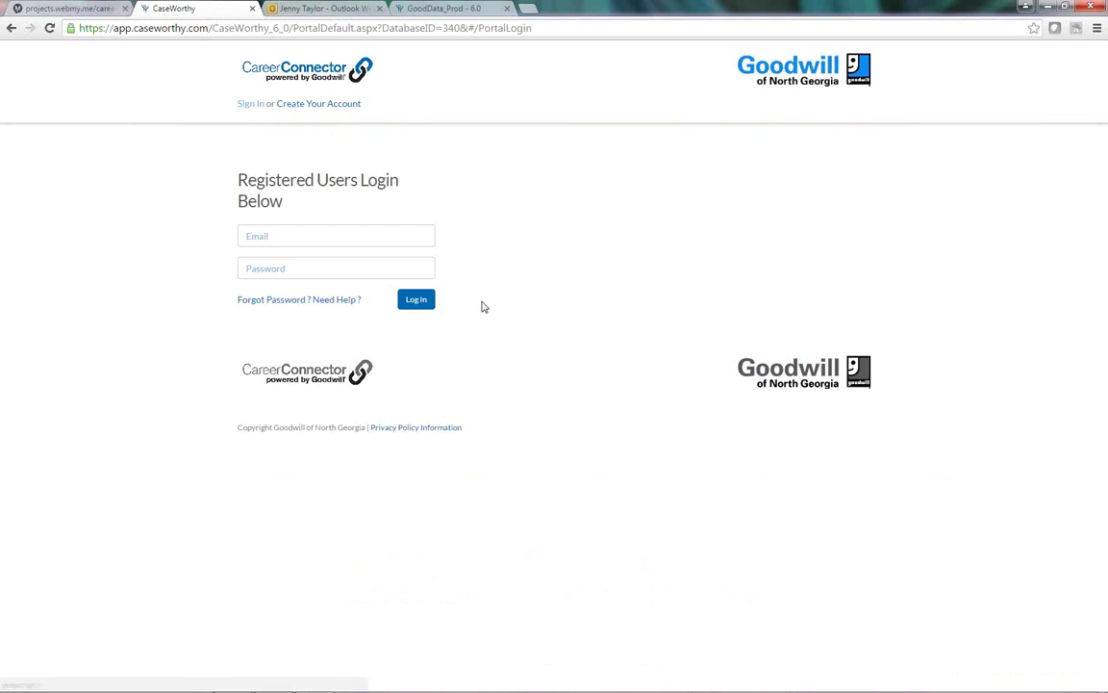
pyautogui.click(325, 238)
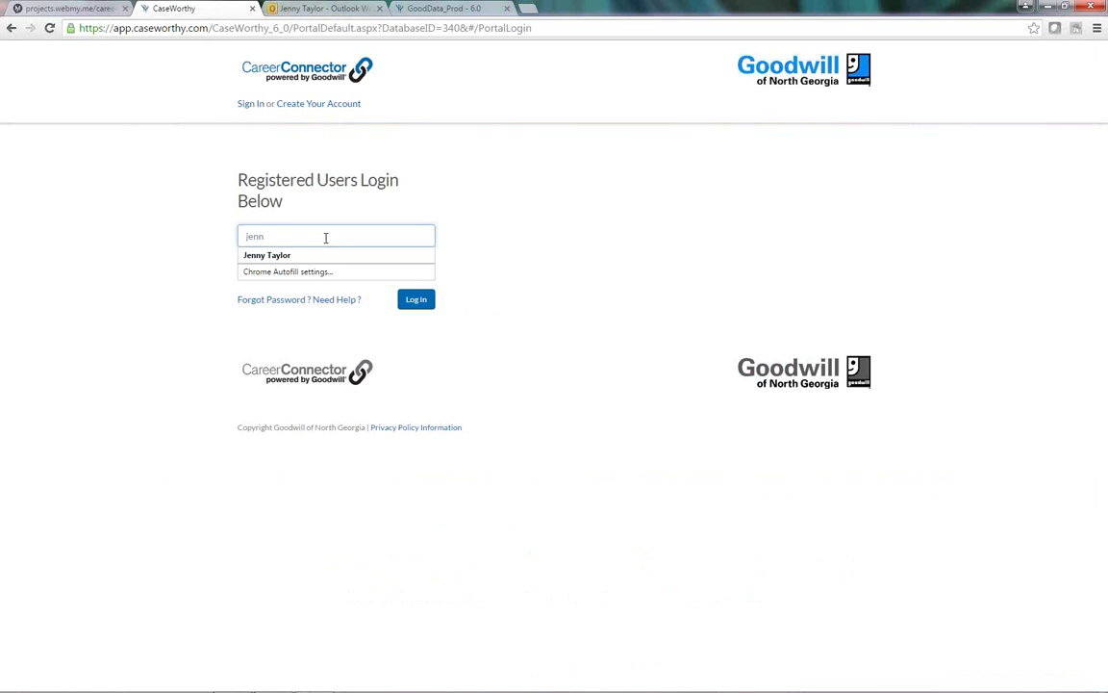
pyautogui.press('Down')
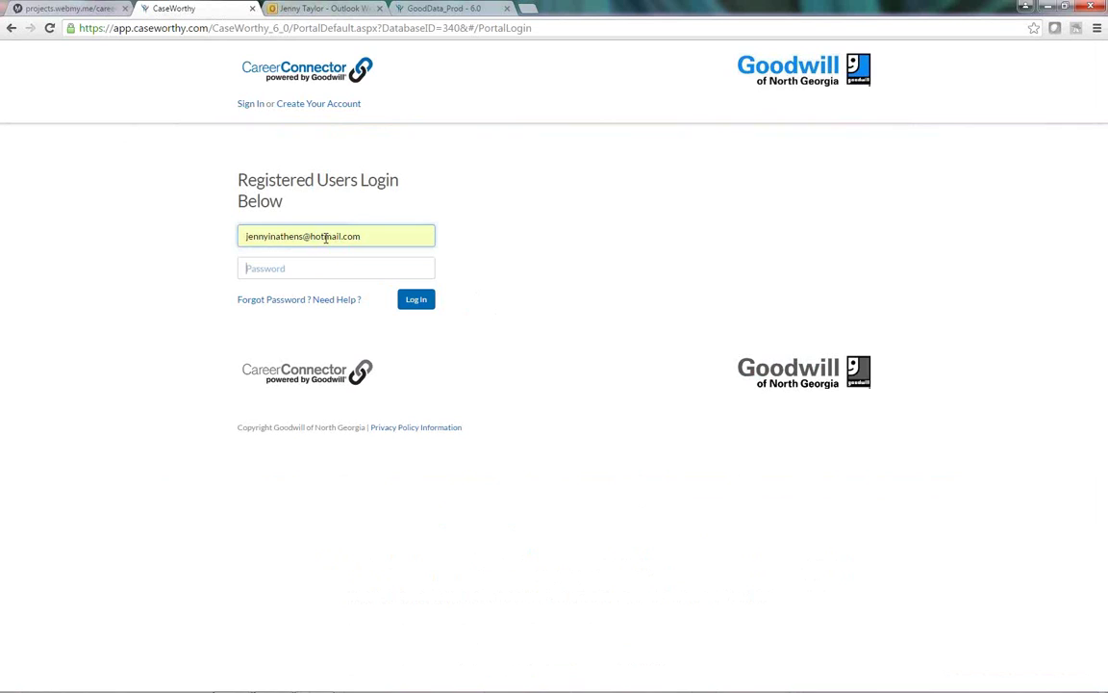
pyautogui.press('Tab')
pyautogui.write('********')
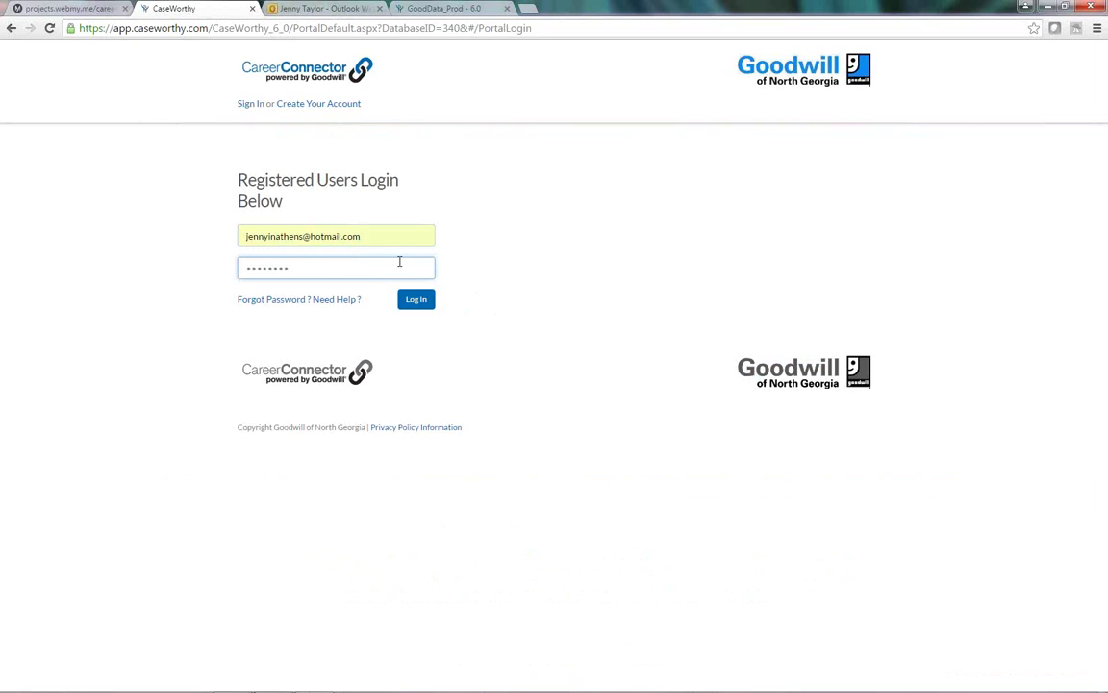
pyautogui.click(426, 303)
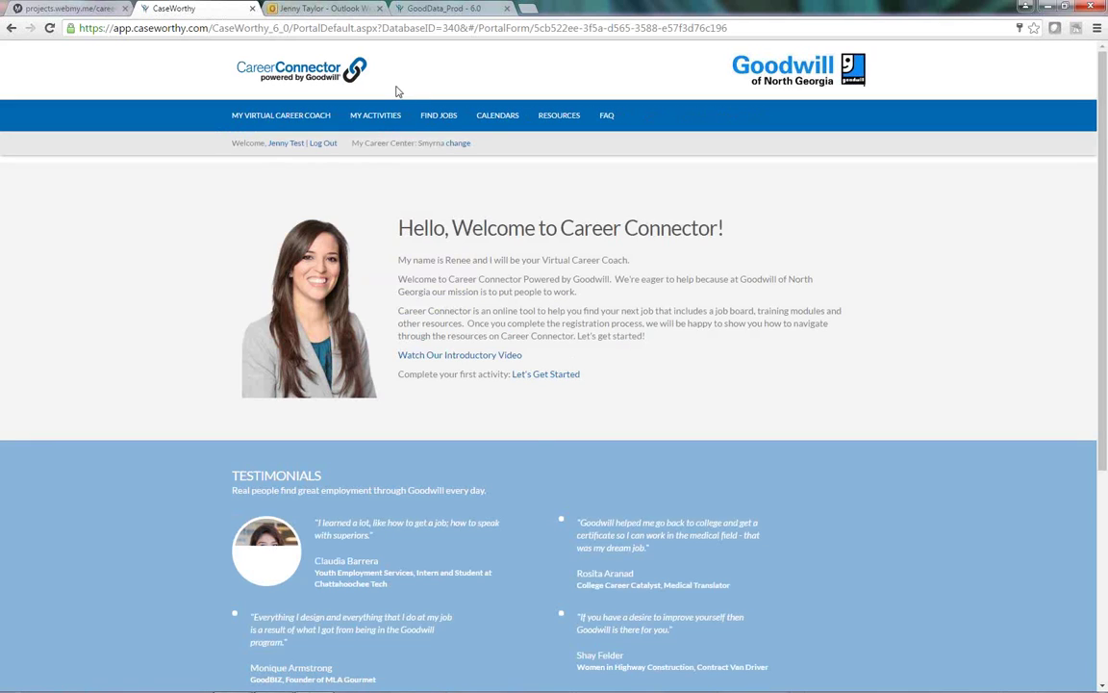
# Step: Go to FIND JOBS and view all job search results that match the profile
pyautogui.click(480, 123)
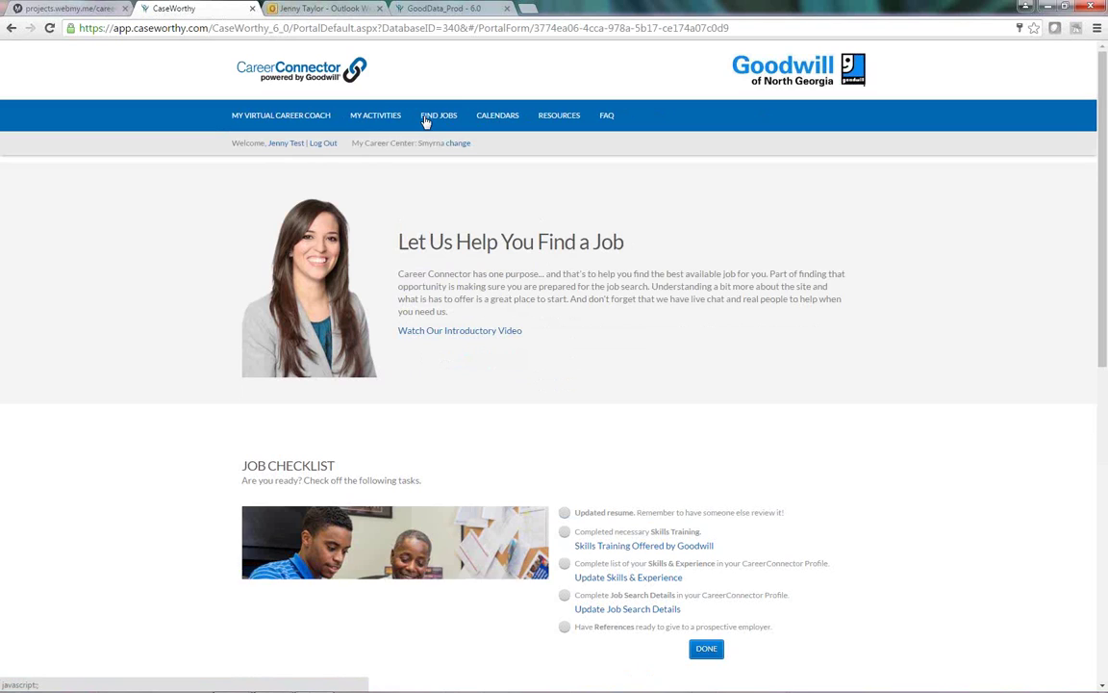
pyautogui.scroll(-2, 680, 399)
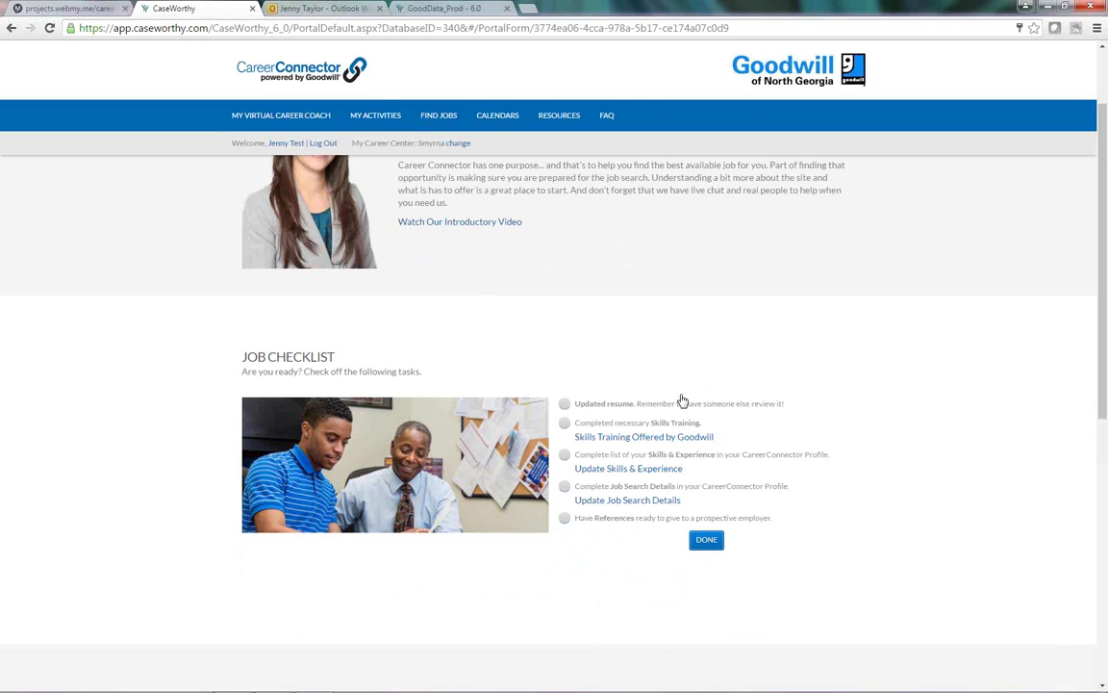
pyautogui.scroll(-4, 664, 516)
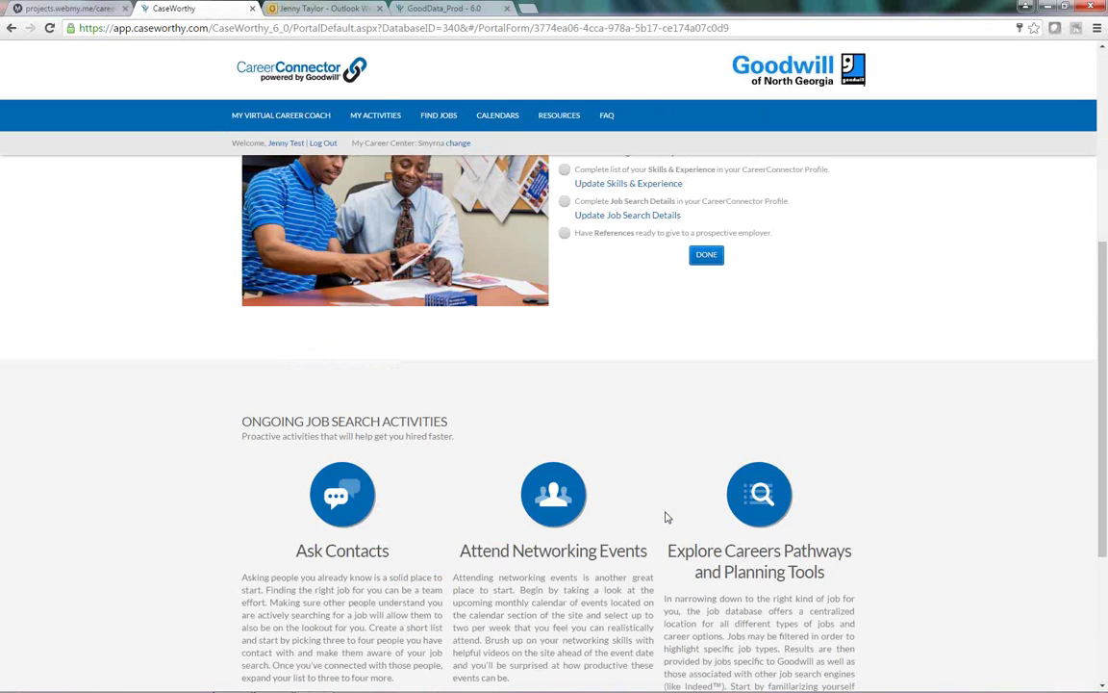
pyautogui.scroll(-2, 909, 472)
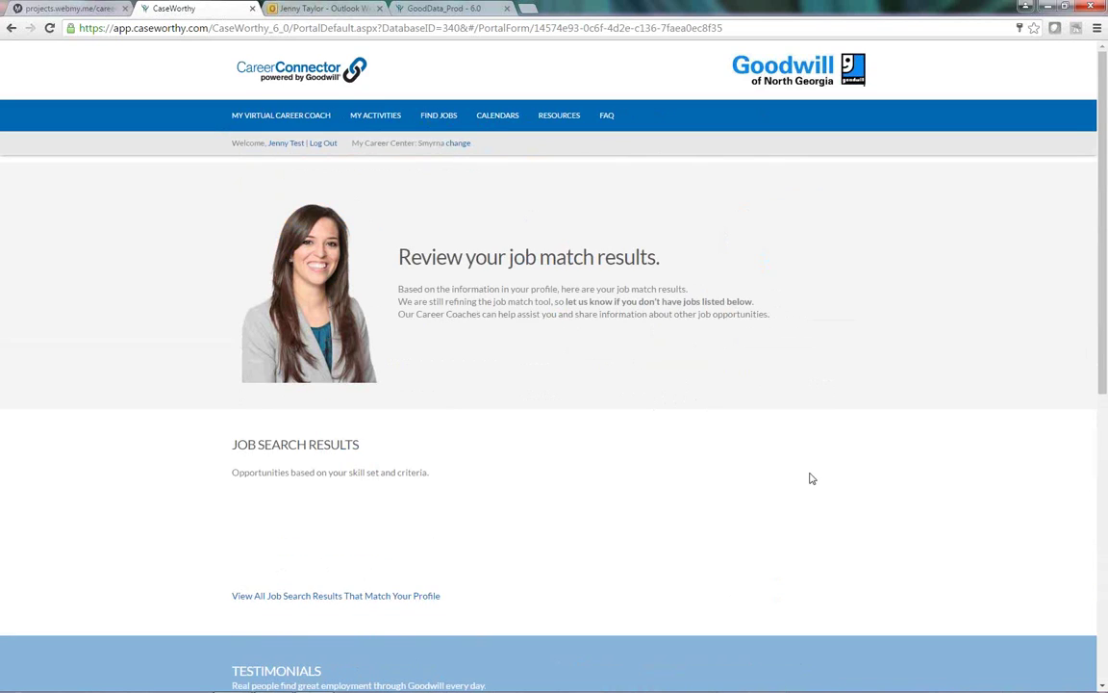
pyautogui.scroll(-2, 811, 478)
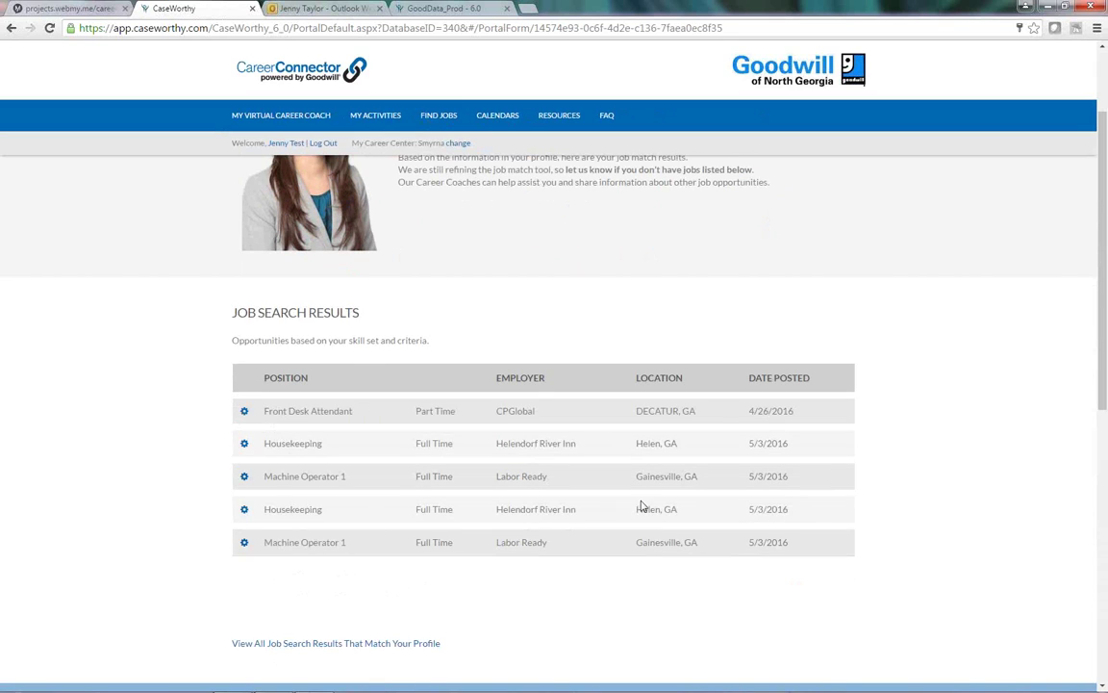
pyautogui.click(366, 642)
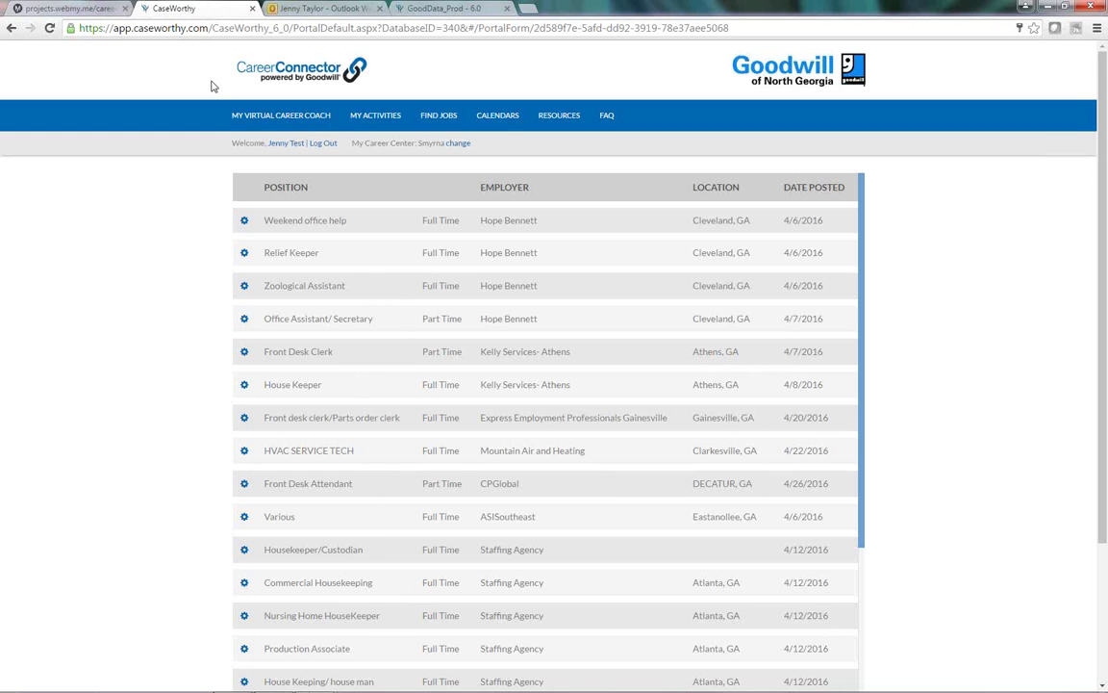
# Step: Switch to the projects.webmy.me tab showing the mockup's Goodwill job search results
pyautogui.click(48, 10)
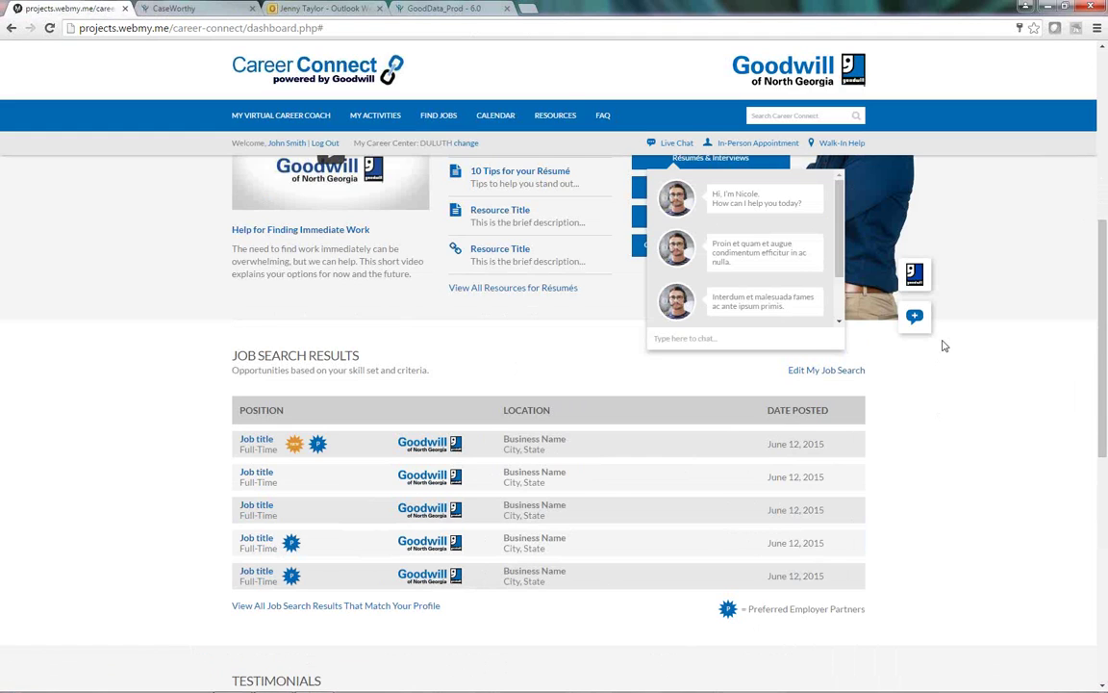
pyautogui.scroll(1, 944, 350)
pyautogui.scroll(3, 944, 350)
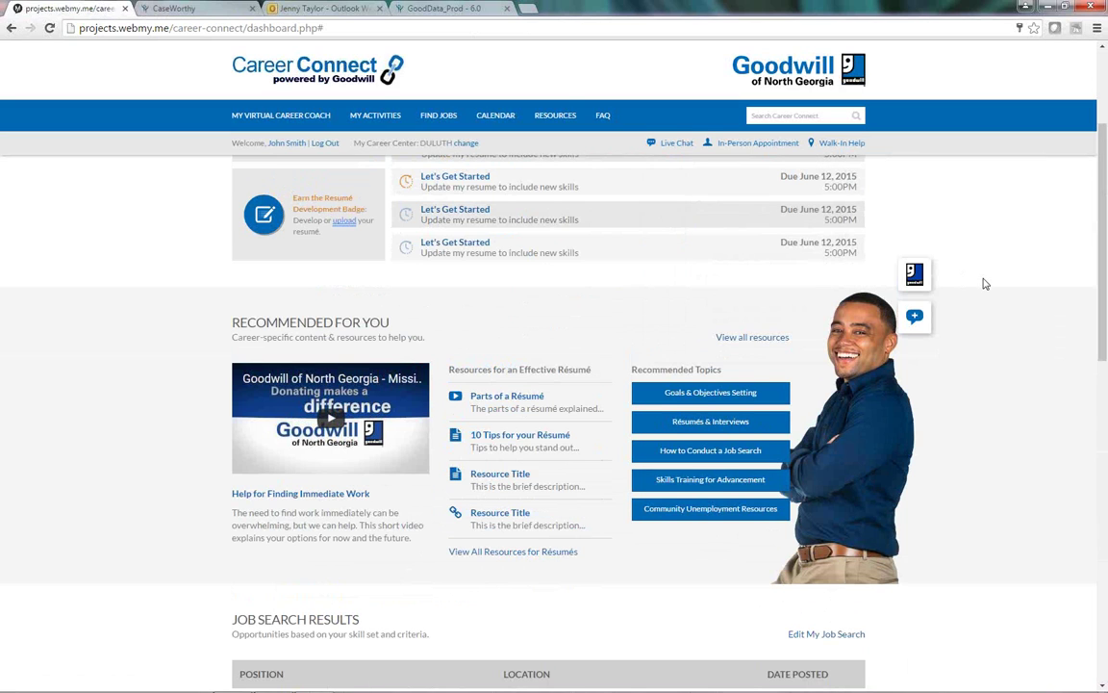
pyautogui.scroll(2, 985, 284)
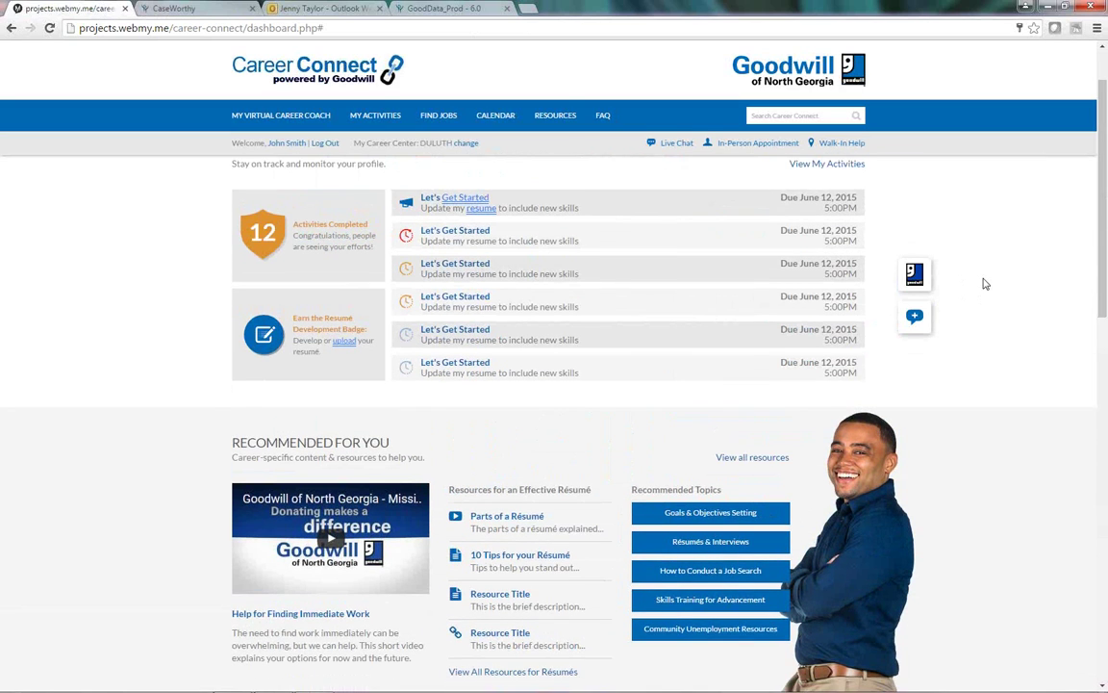
pyautogui.scroll(-1, 985, 284)
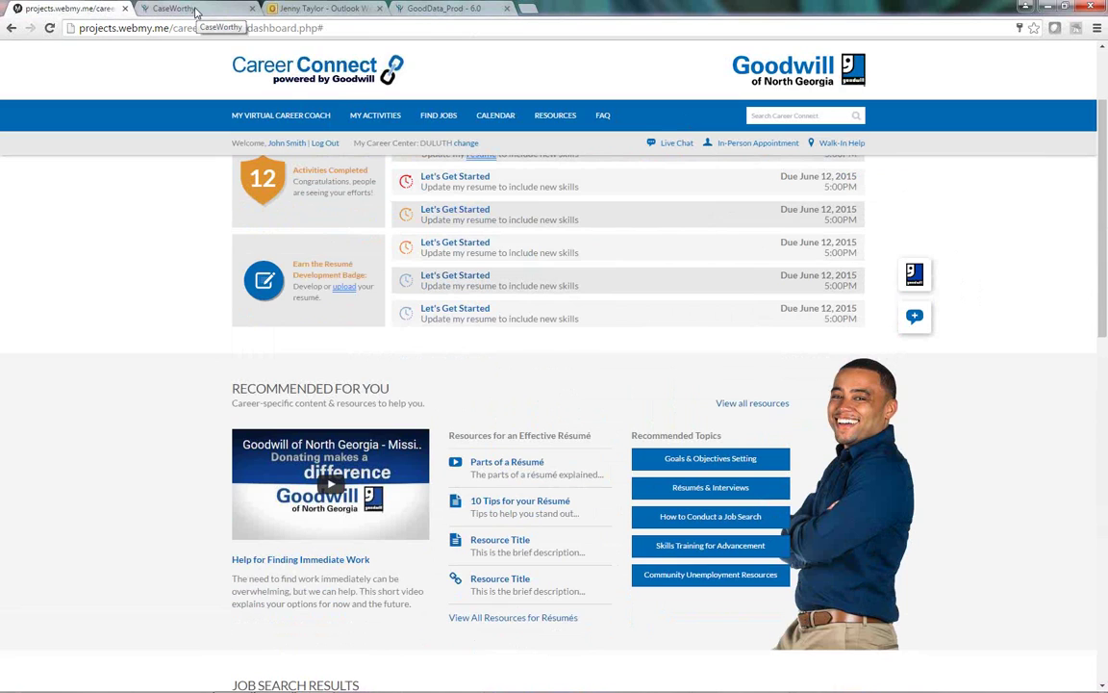
# Step: Return to the CaseWorthy tab with the portal's April 2016 job listings table
pyautogui.click(196, 11)
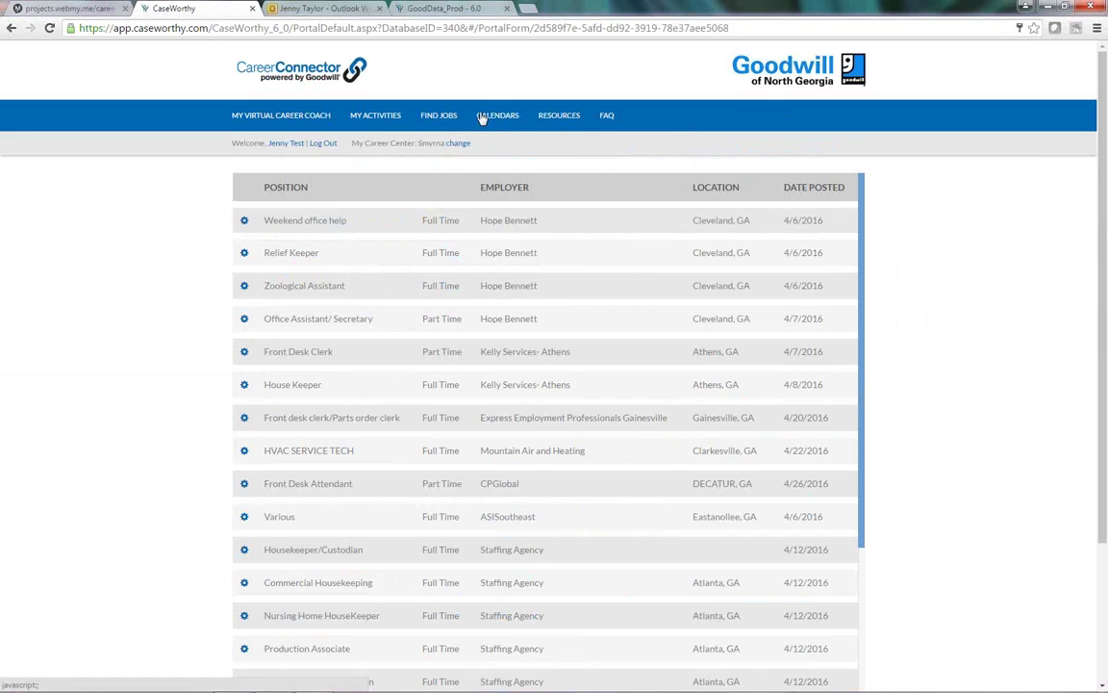
# Step: Reopen FIND JOBS, then switch back to the GoodData_Prod tab's Time Activity codes list
pyautogui.moveTo(366, 115)
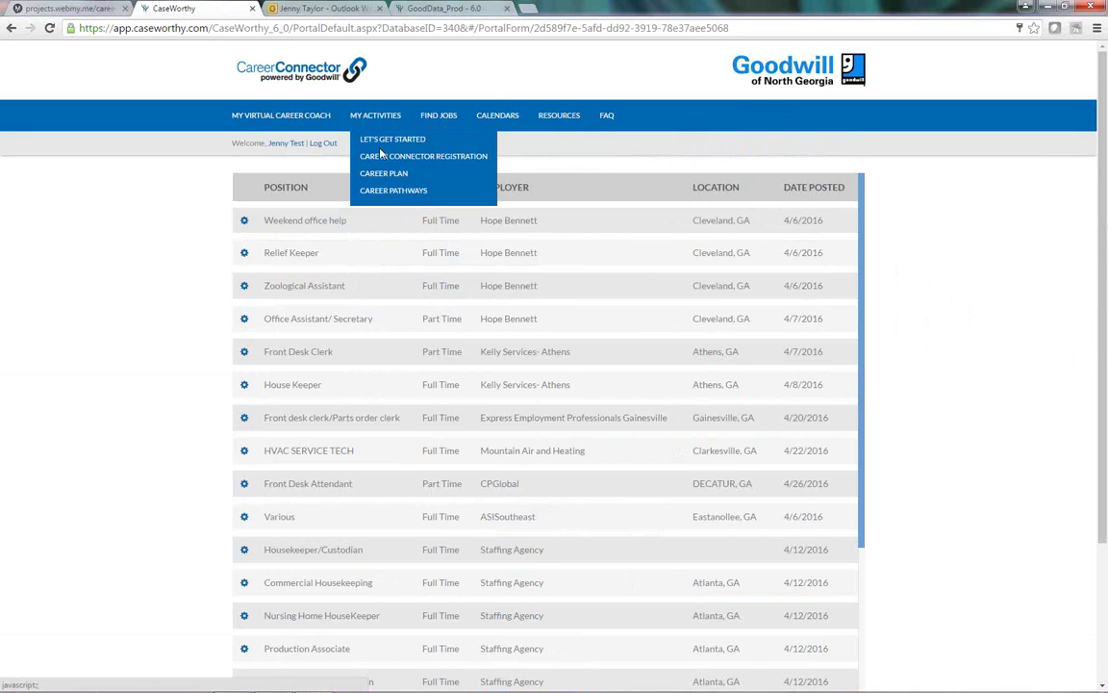
pyautogui.click(441, 116)
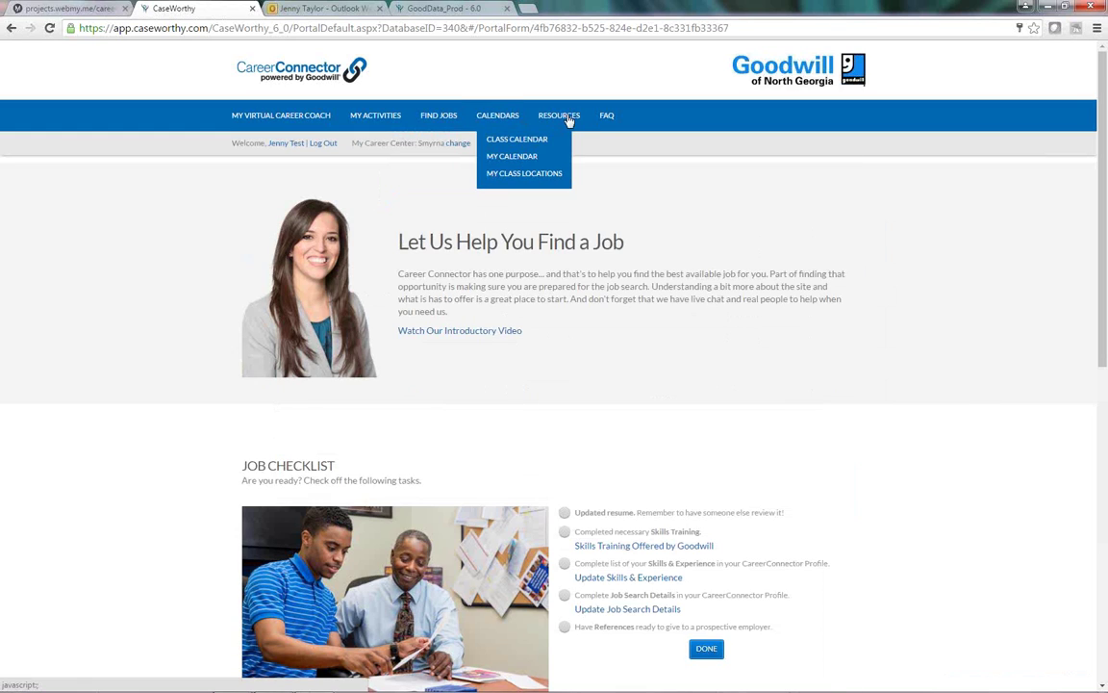
pyautogui.moveTo(570, 120)
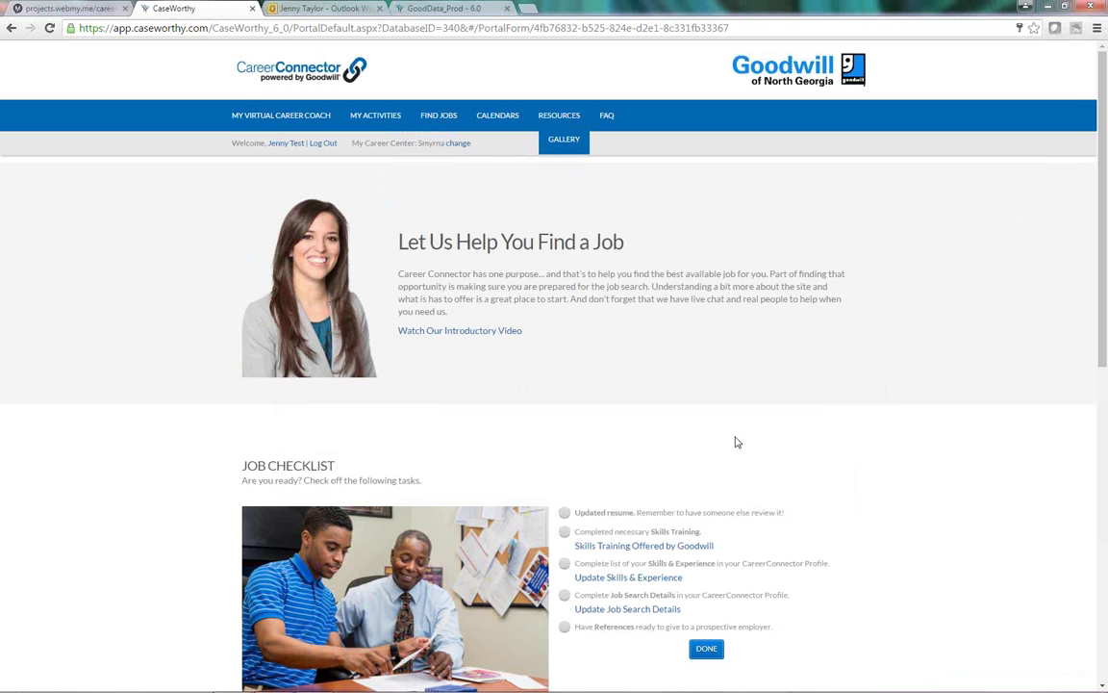
pyautogui.click(479, 11)
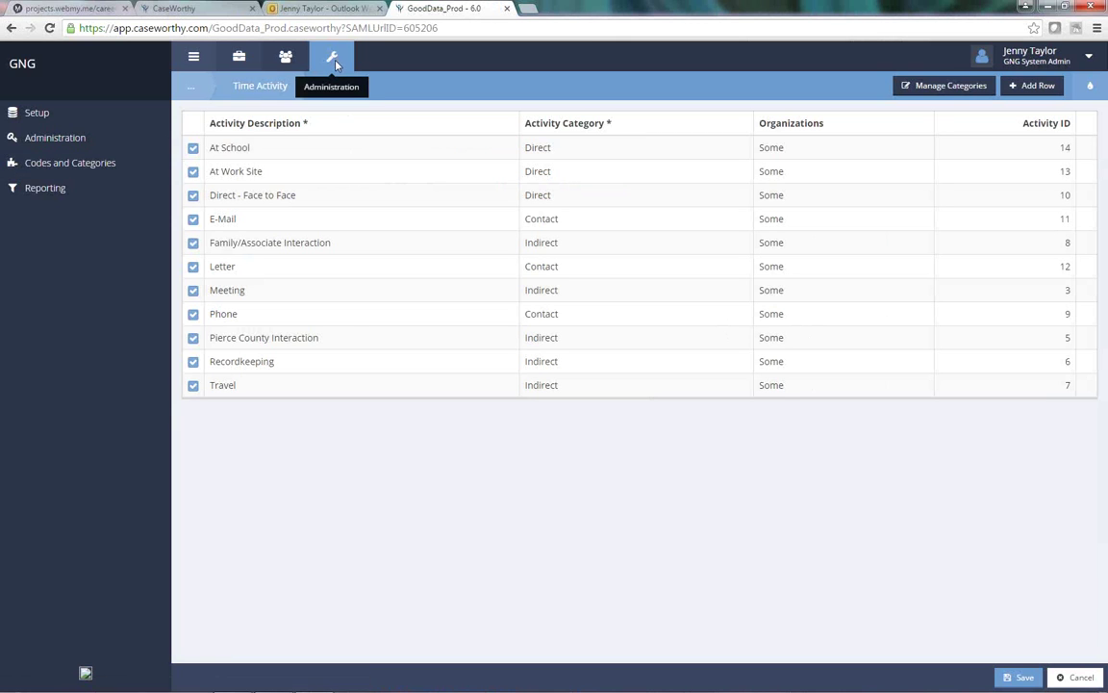
# Step: Jump from the Time Activity list to the Dashboard page through the '...' breadcrumb
pyautogui.click(44, 188)
pyautogui.click(191, 85)
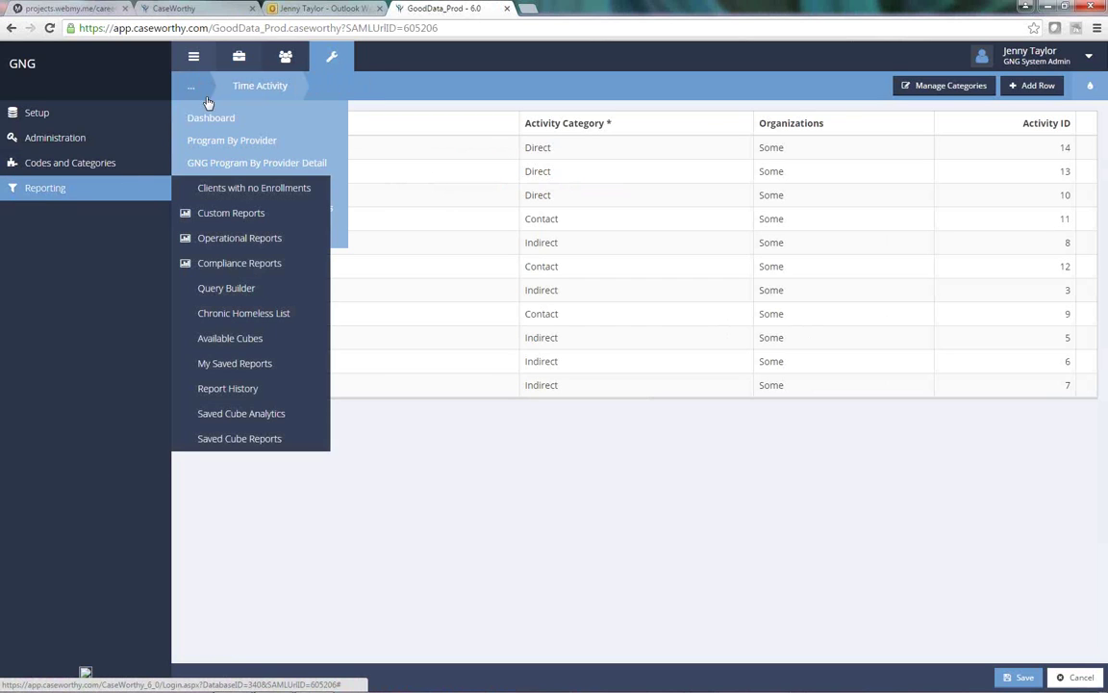
pyautogui.click(218, 119)
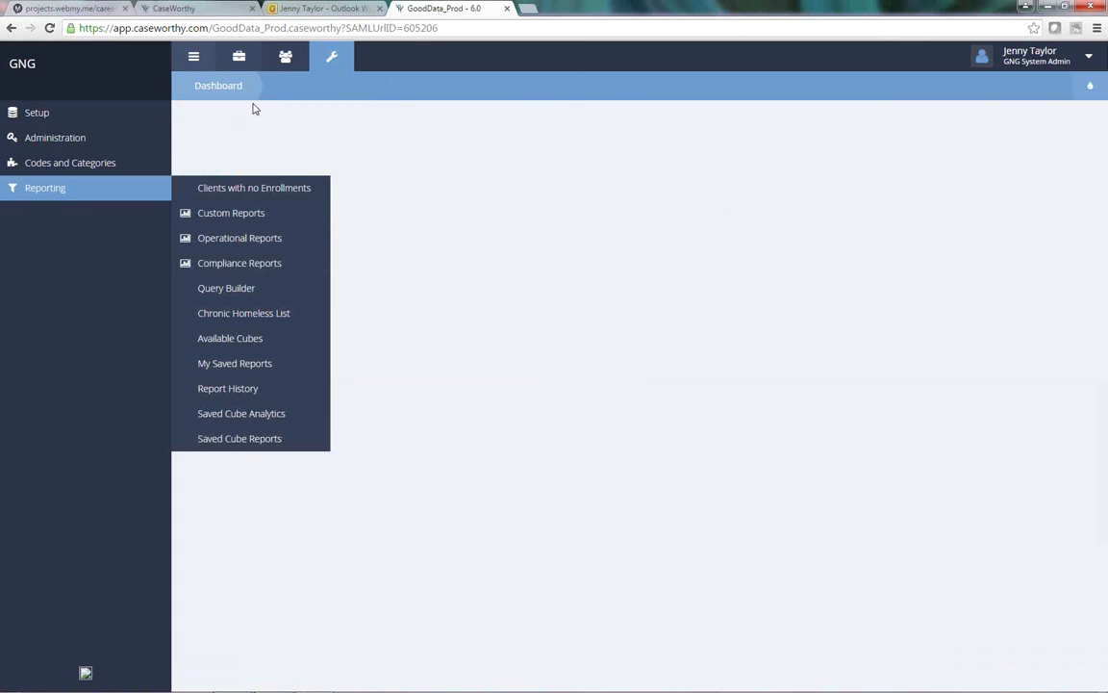
pyautogui.click(150, 194)
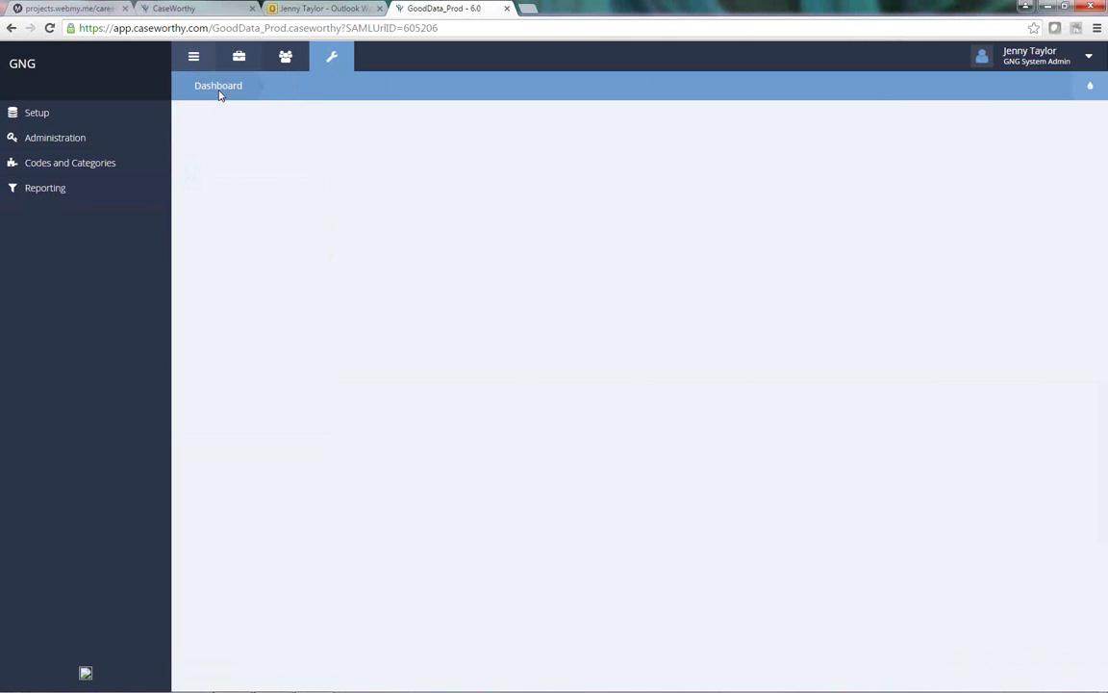
# Step: Preview the Administration and Reporting report menus, ending on the Custom Reports section
pyautogui.click(63, 144)
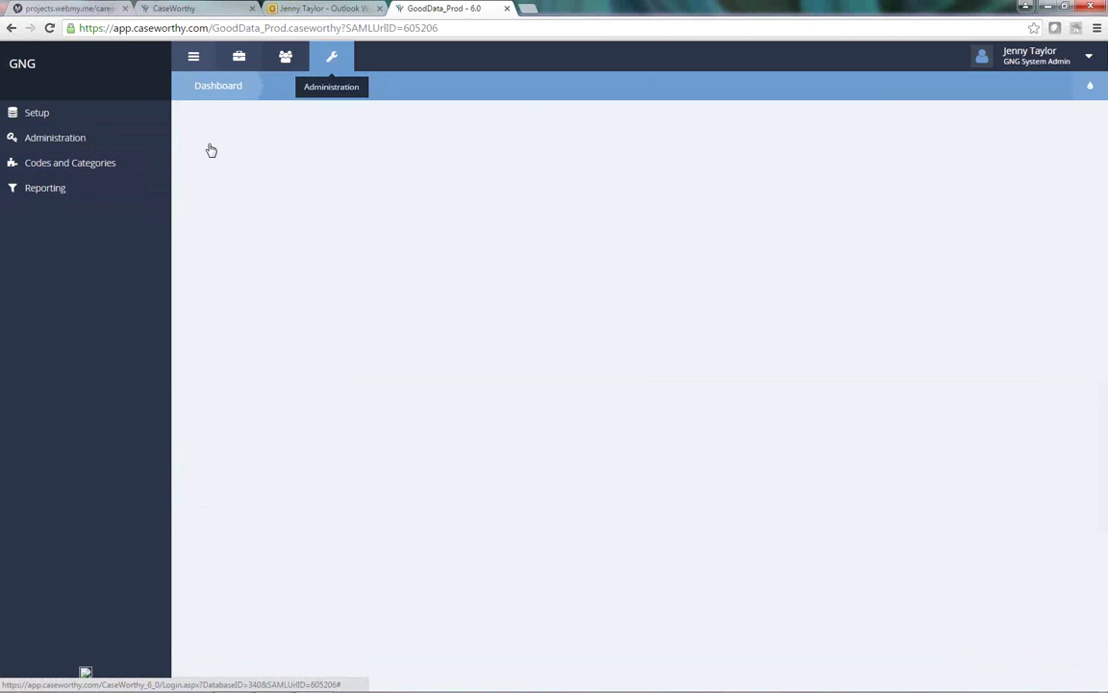
pyautogui.click(30, 190)
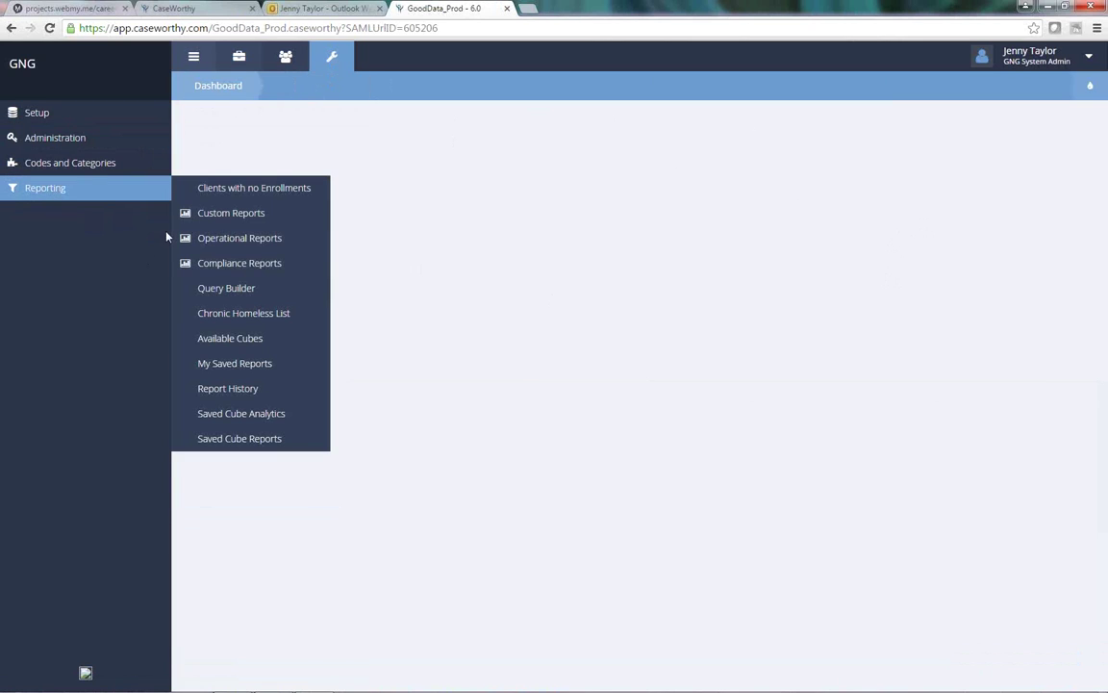
pyautogui.click(212, 212)
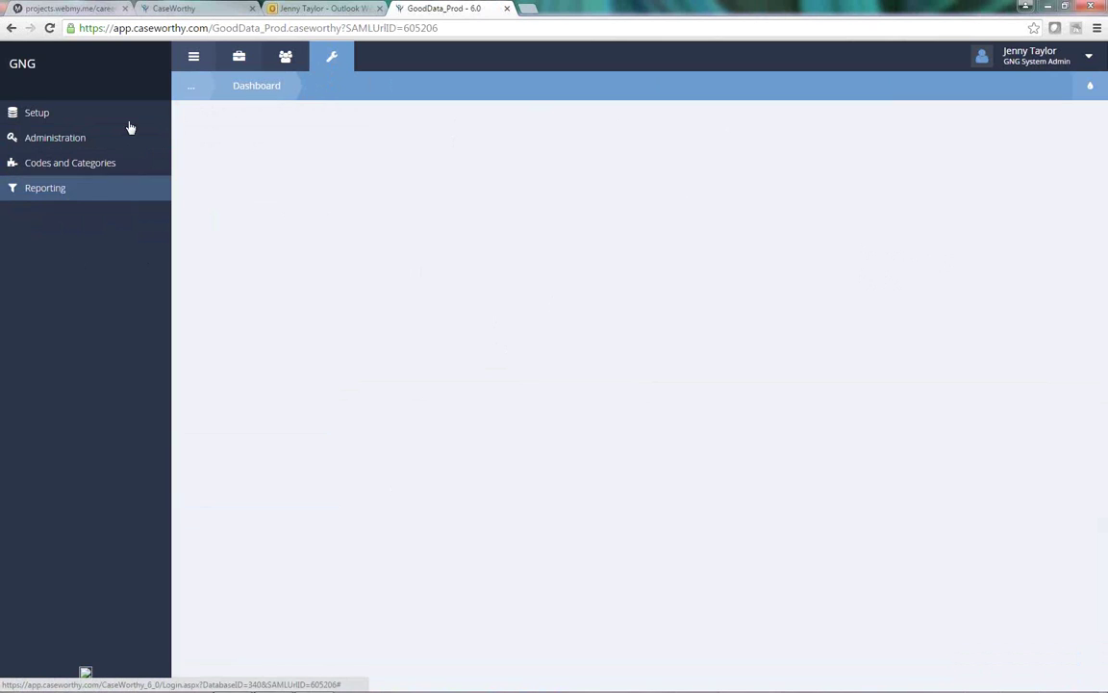
pyautogui.click(52, 188)
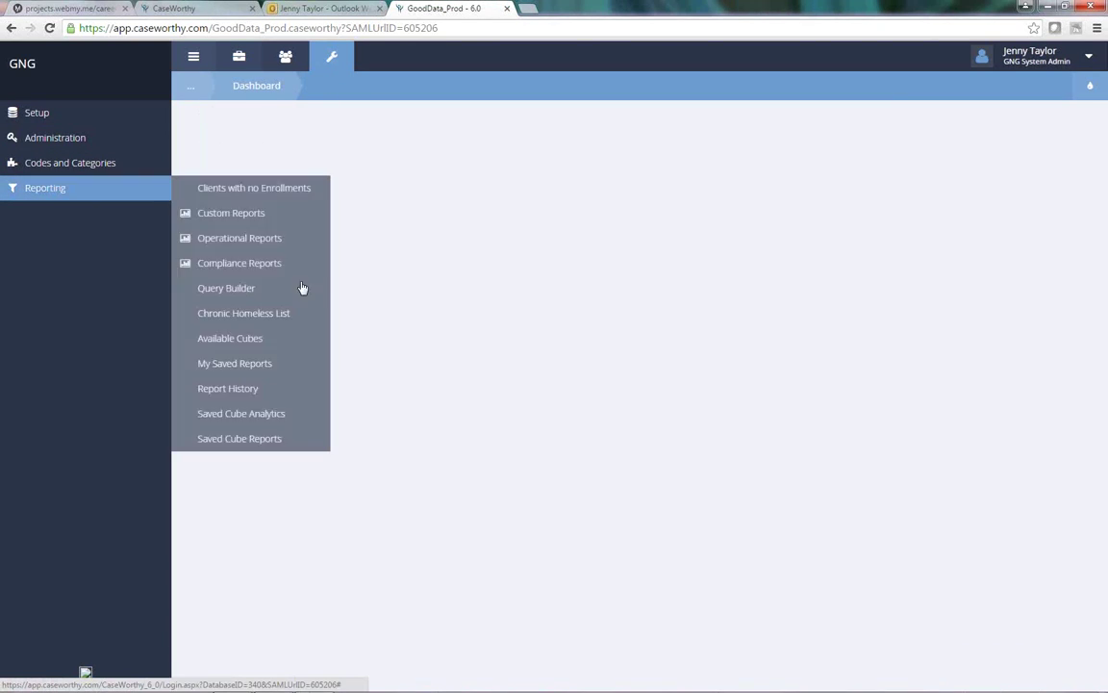
pyautogui.click(238, 221)
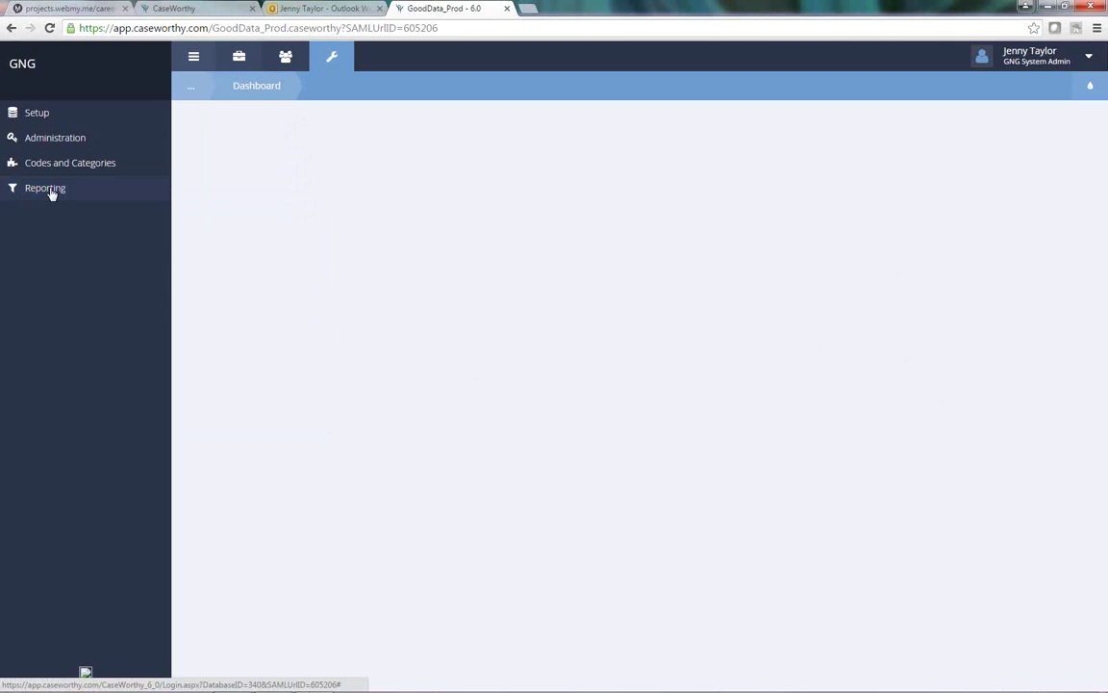
pyautogui.click(239, 58)
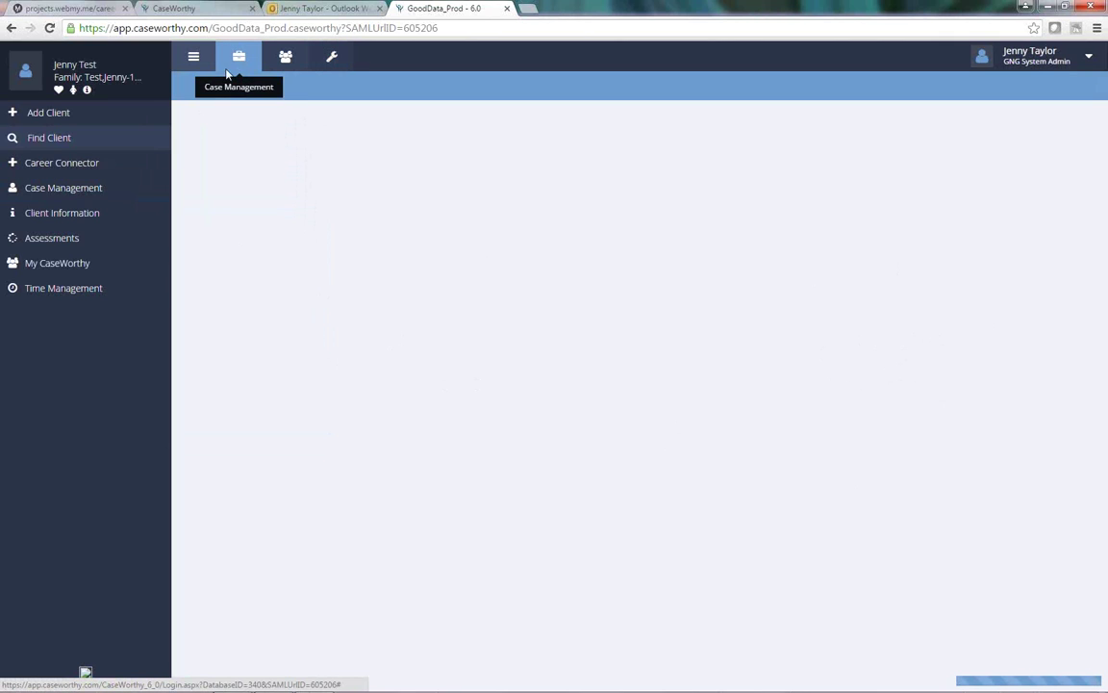
pyautogui.click(55, 185)
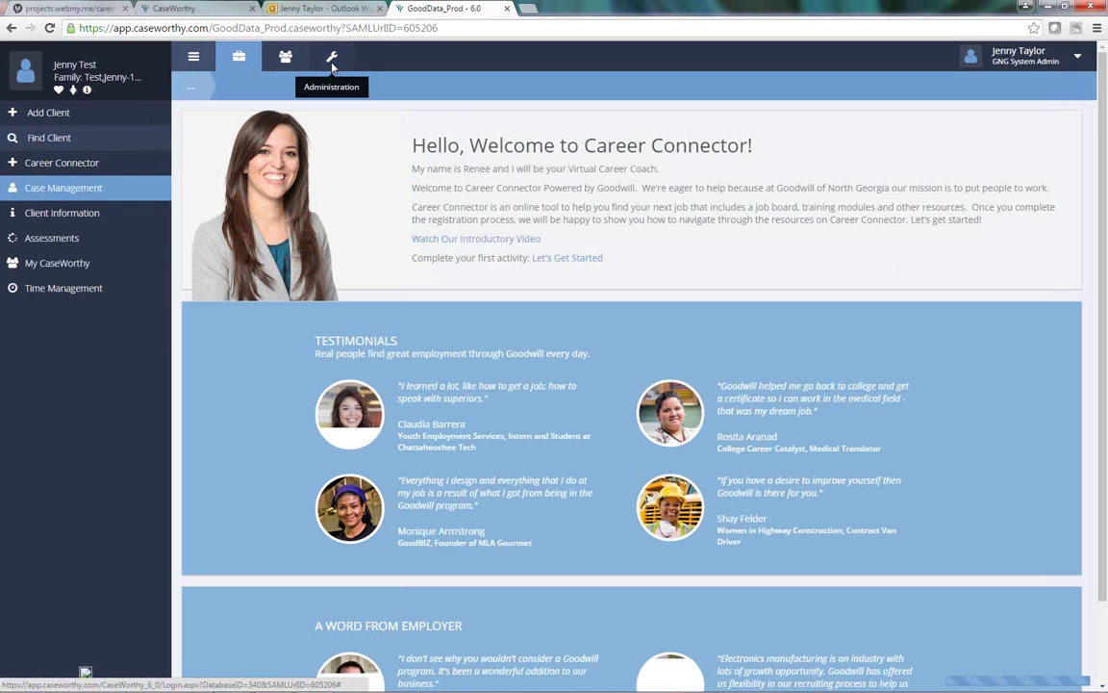
pyautogui.click(331, 60)
pyautogui.moveTo(55, 191)
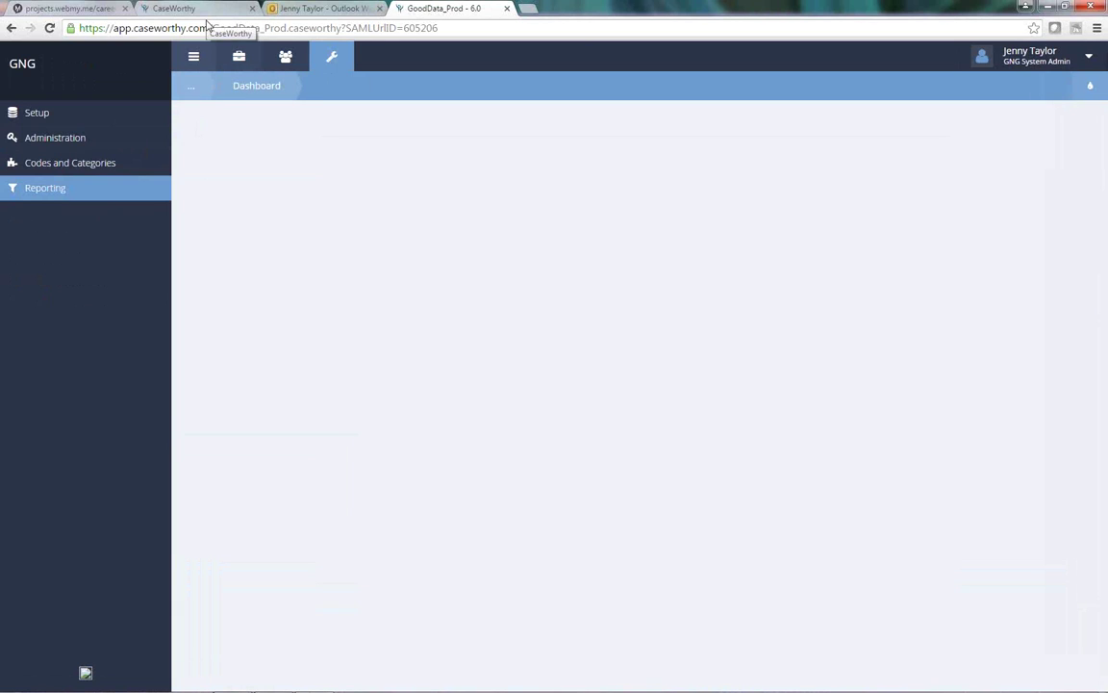
# Step: Glance at the Outlook and Career Connector tabs, then return to the GoodData_Prod dashboard tab
pyautogui.click(300, 8)
pyautogui.click(183, 9)
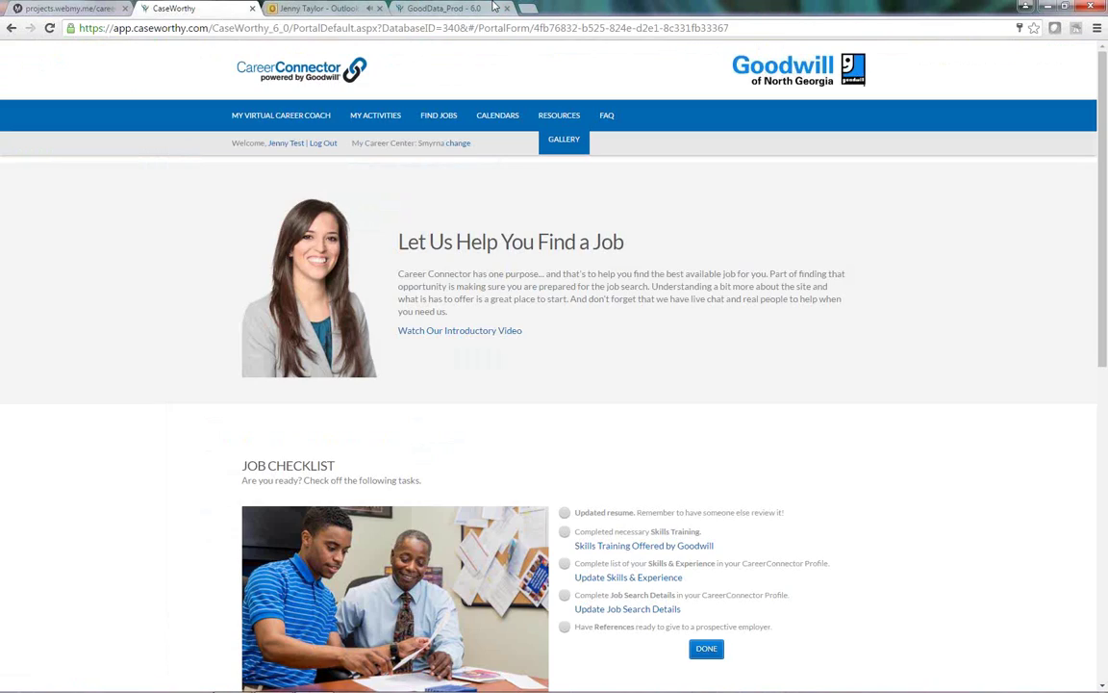
pyautogui.click(461, 9)
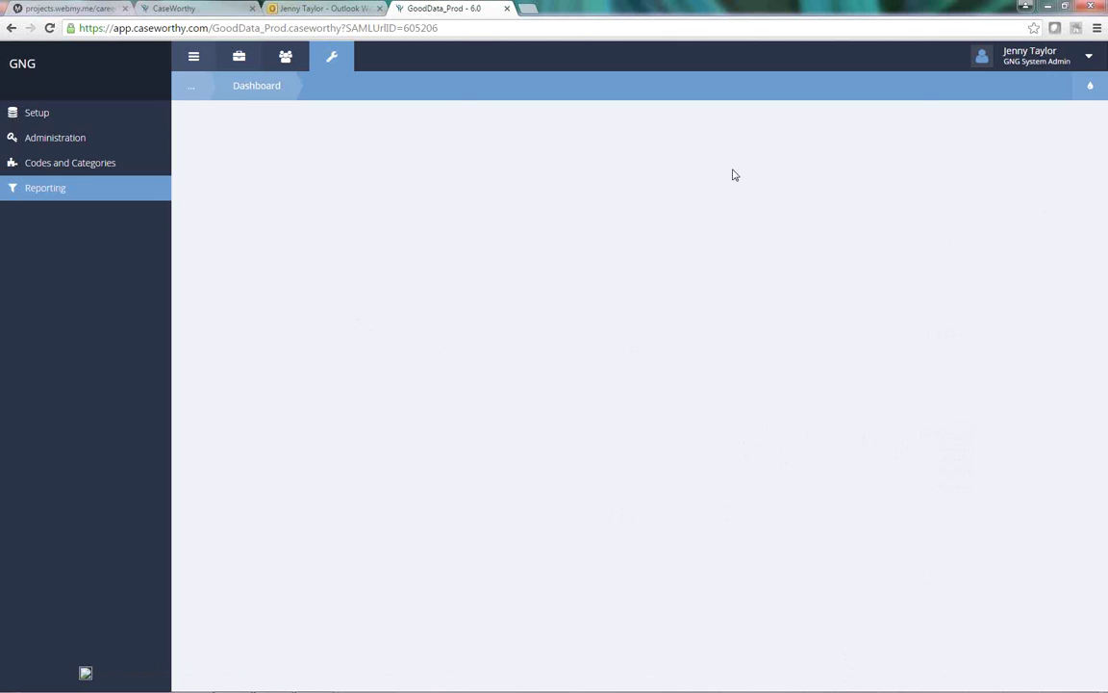
# Step: Close the GoodData_Prod tab and the Outlook Web App tab (Ctrl+W)
pyautogui.click(505, 10)
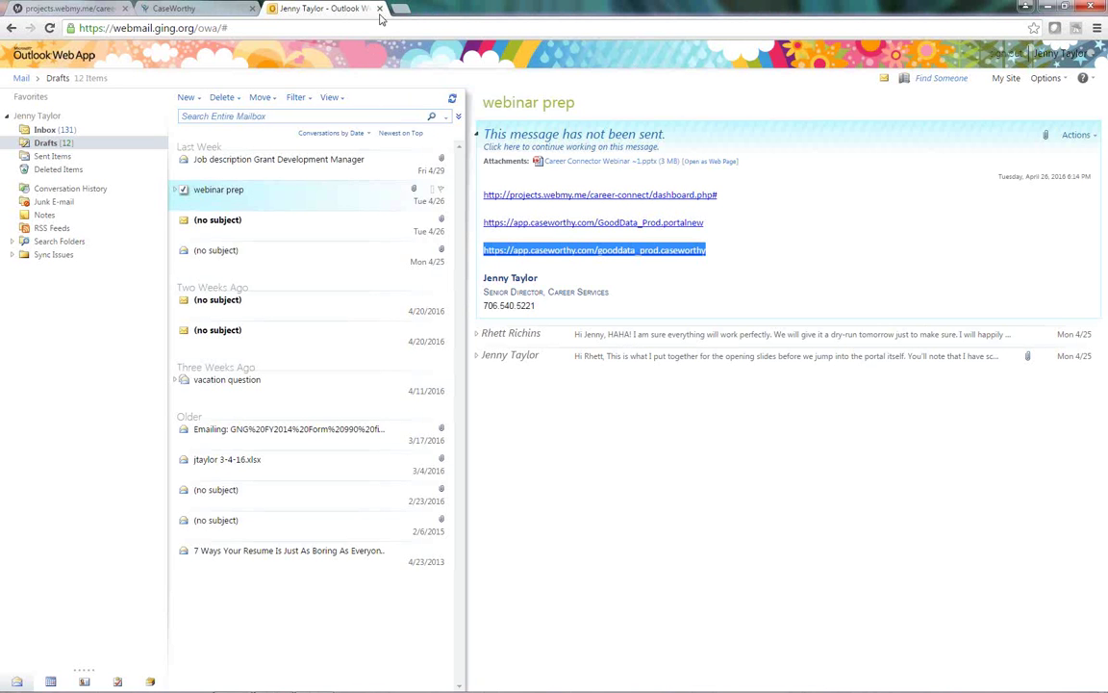
pyautogui.hotkey('ctrl', 'w')
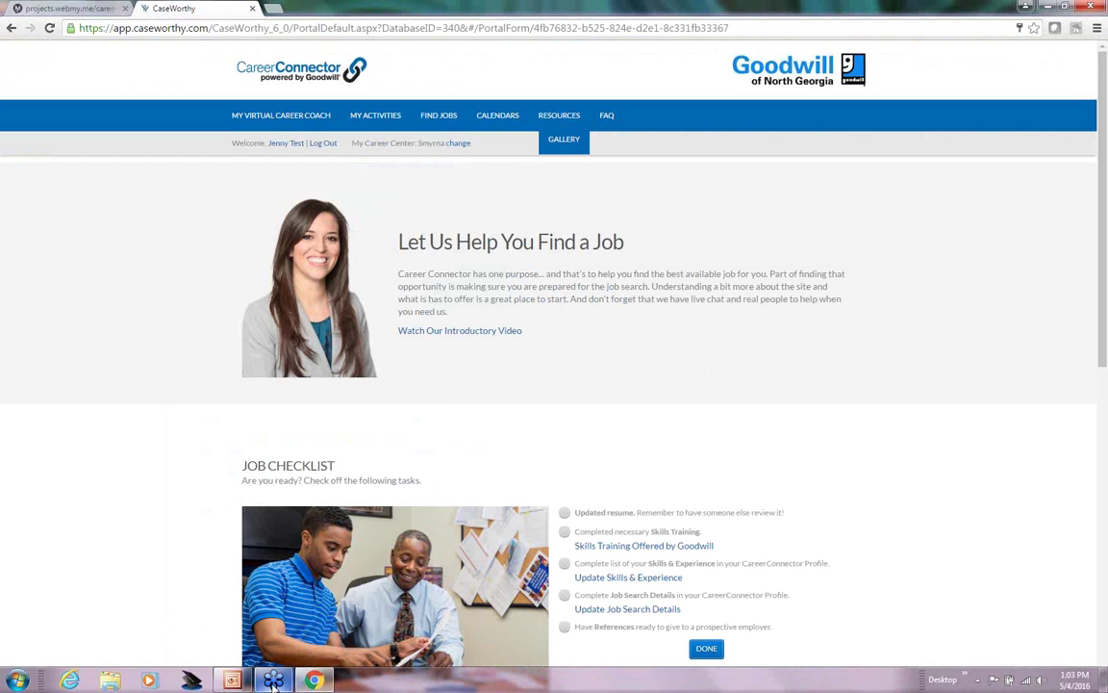
# Step: Bring the GNG-CW Presentation forward, glance at slide 8, and settle on slide 6, Thank You
pyautogui.click(234, 681)
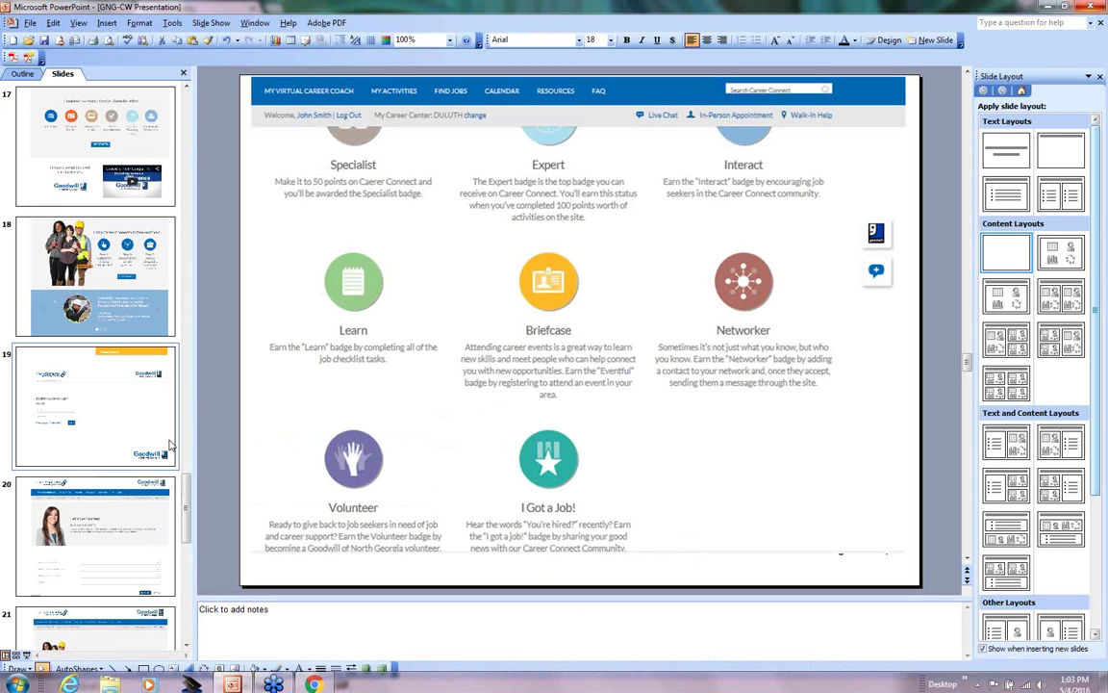
pyautogui.scroll(7, 126, 360)
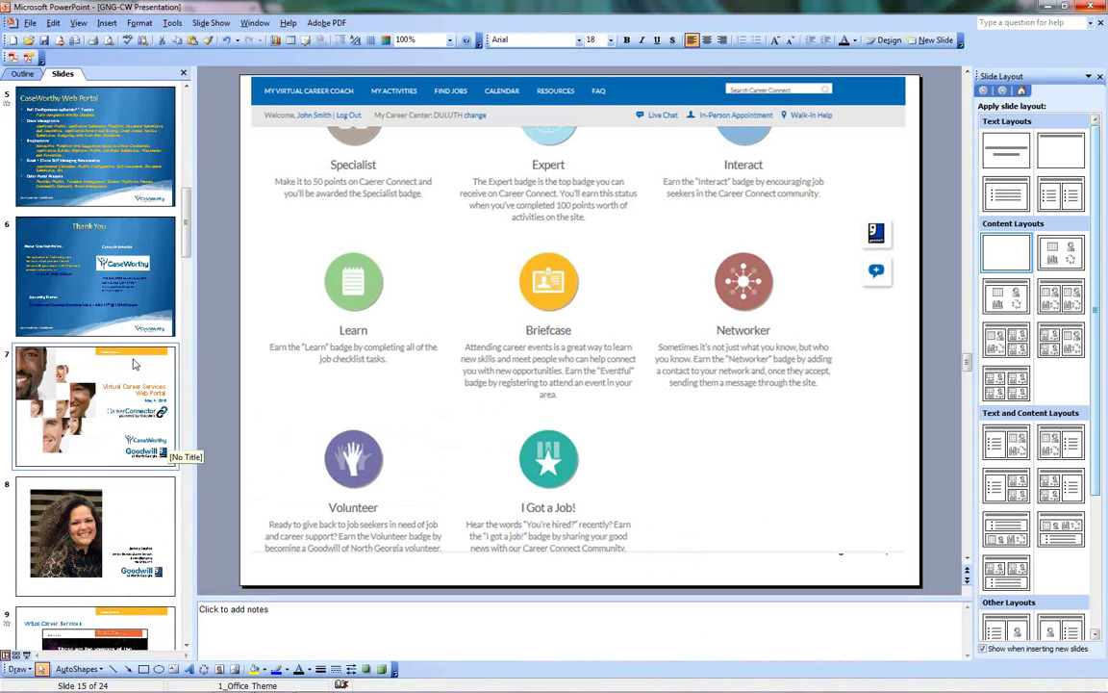
pyautogui.click(110, 436)
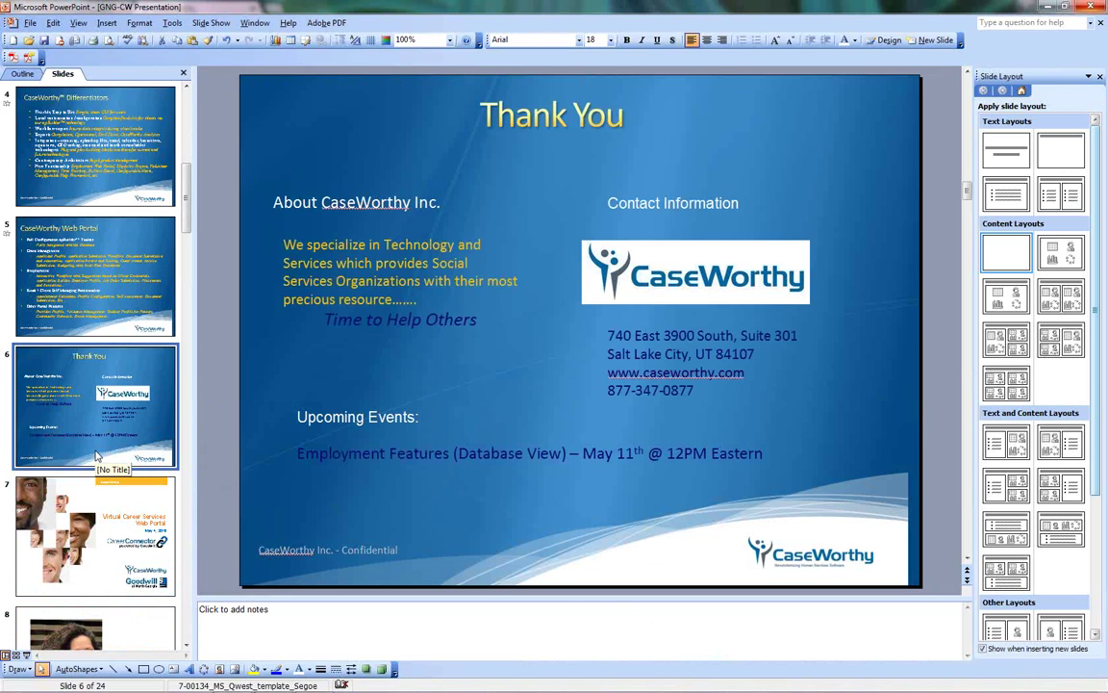
pyautogui.scroll(-1, 97, 456)
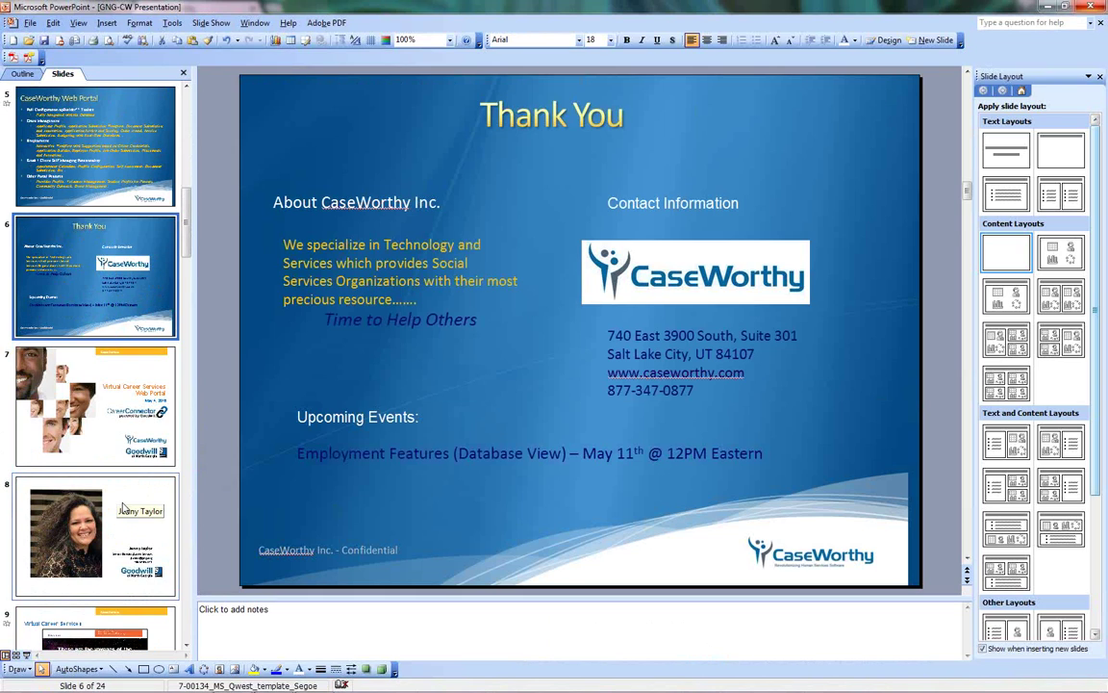
pyautogui.click(124, 508)
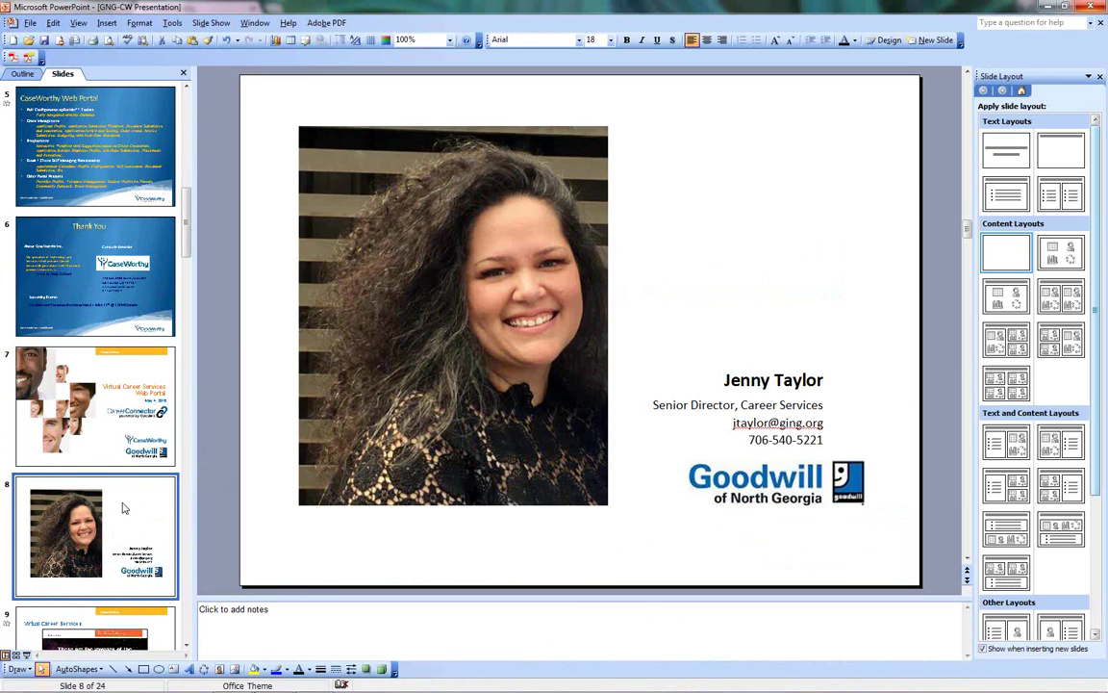
pyautogui.scroll(3, 96, 487)
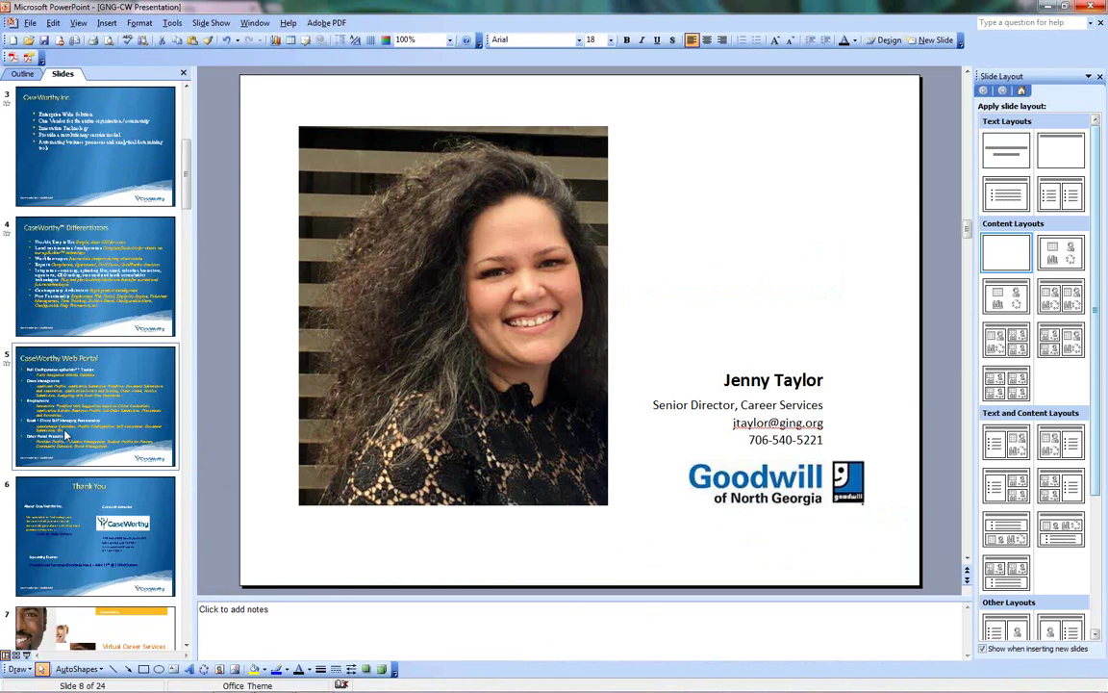
pyautogui.click(96, 488)
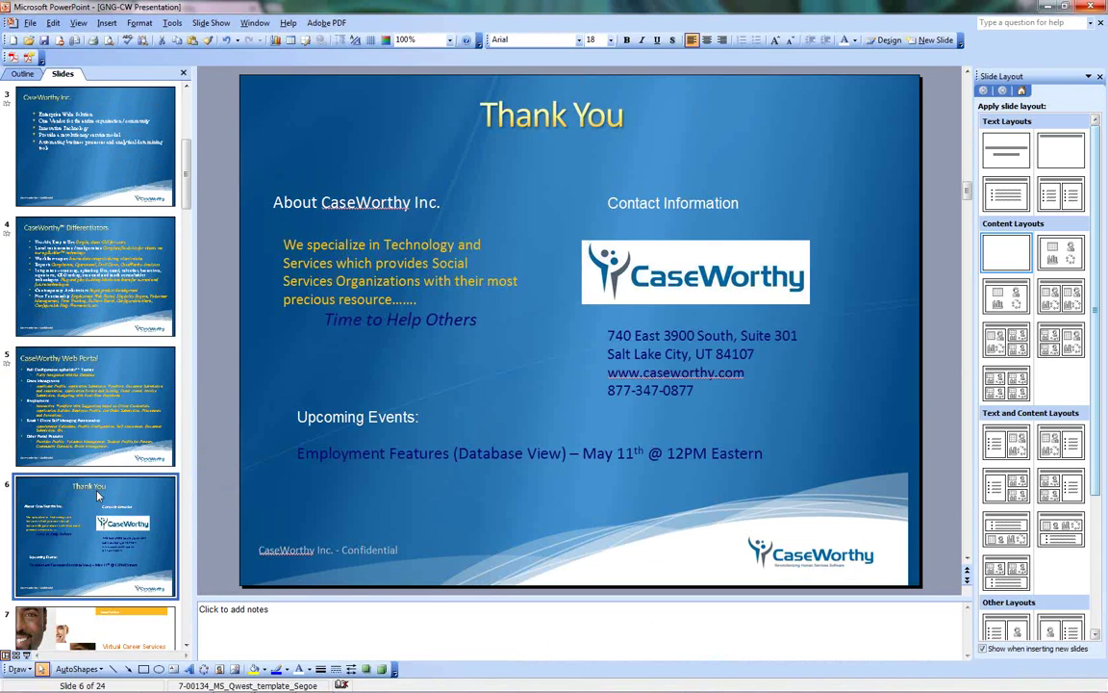